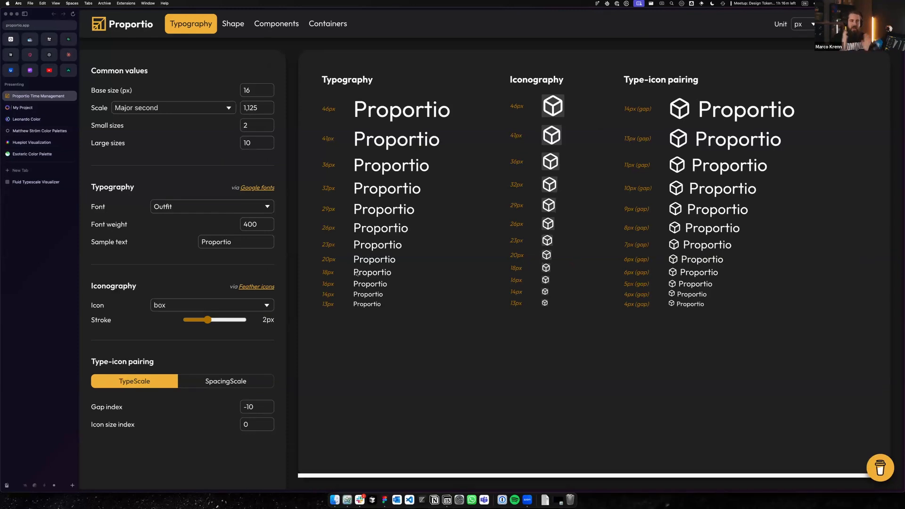
Step: Look through the component sizing settings and the spacing, radius and elevation scales
click(230, 26)
click(275, 24)
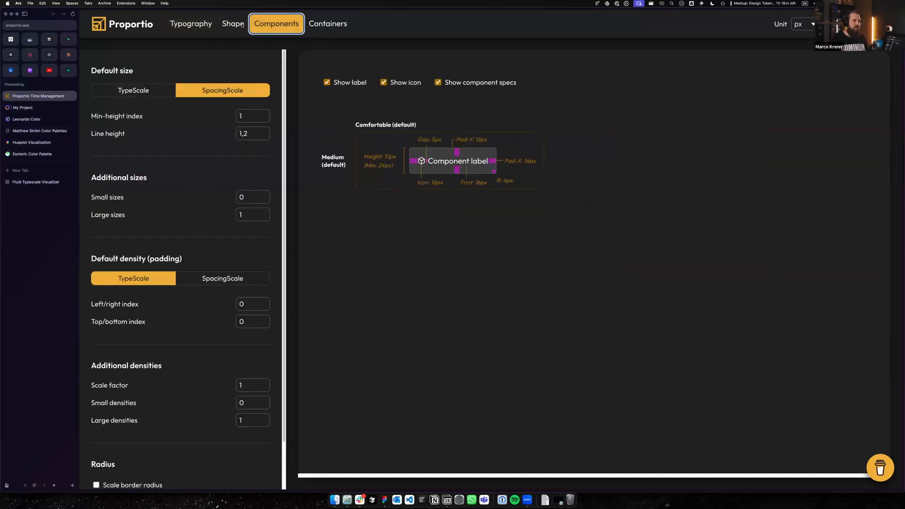
click(242, 25)
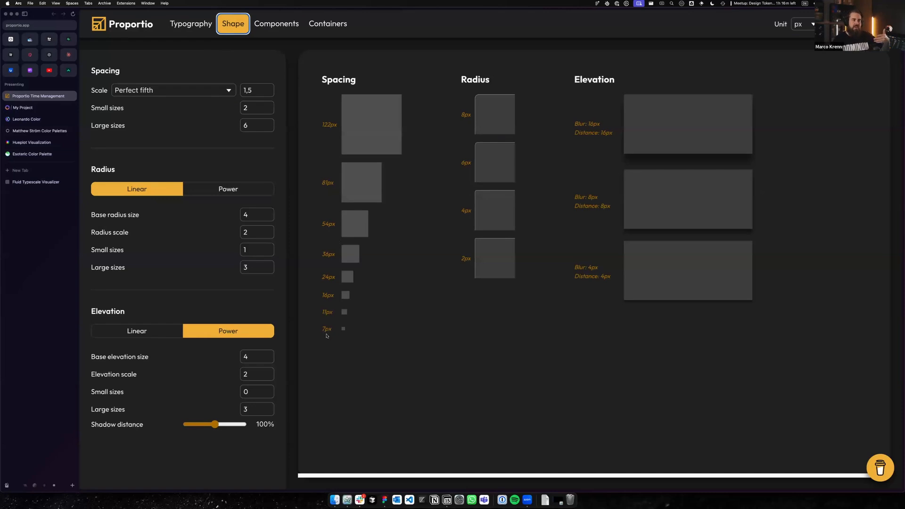
Step: Review the generated W3C tokens in the export view and close it
click(869, 24)
scroll(415, 198, down, 10)
scroll(430, 224, up, 10)
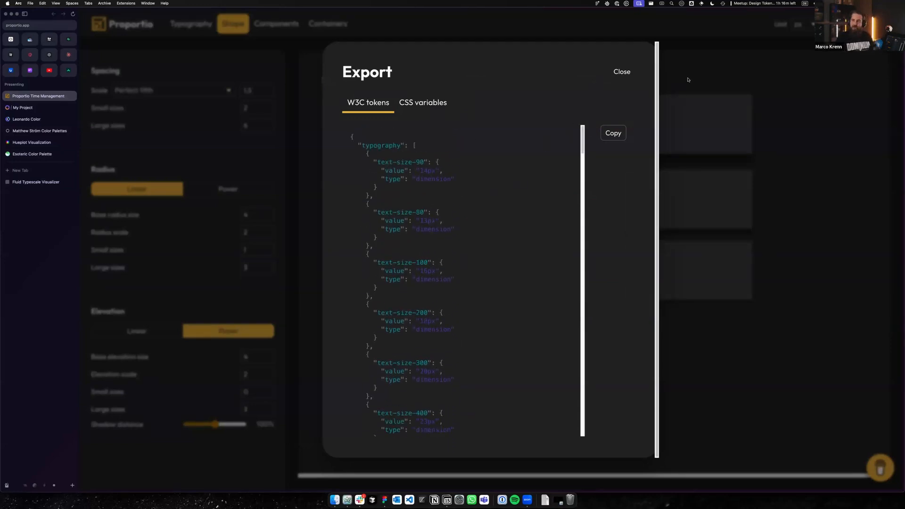
click(621, 73)
Step: Return to the typography settings and inspect the scale presets and the base size
click(192, 23)
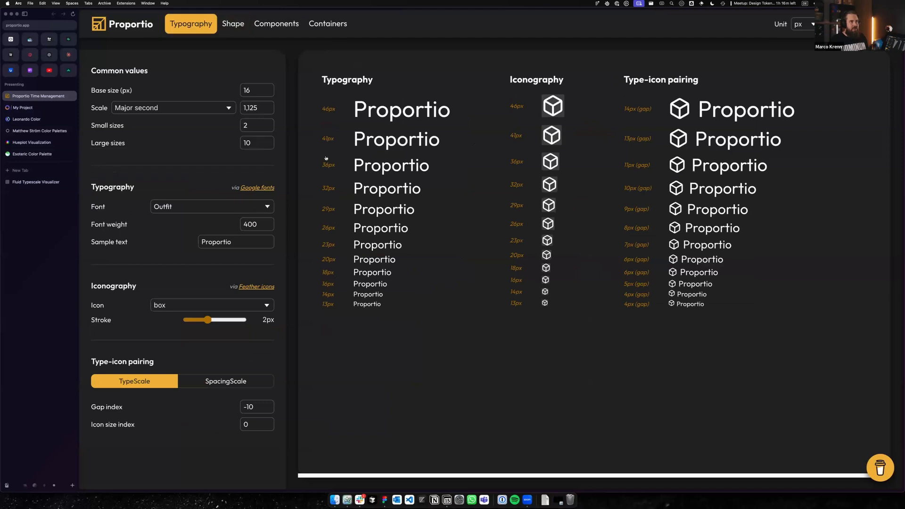
click(184, 113)
click(179, 111)
click(261, 91)
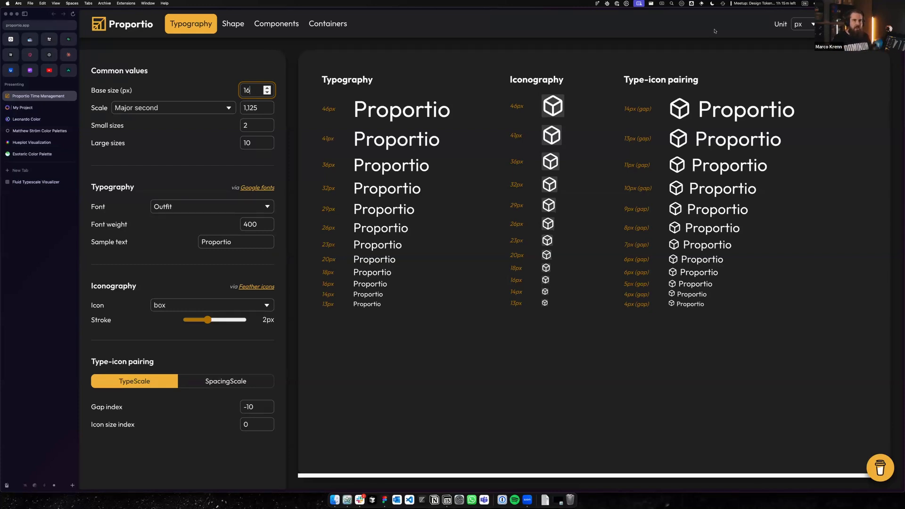
Step: Show the generated sizes in rem, and switch the unit back to px
click(810, 22)
click(805, 61)
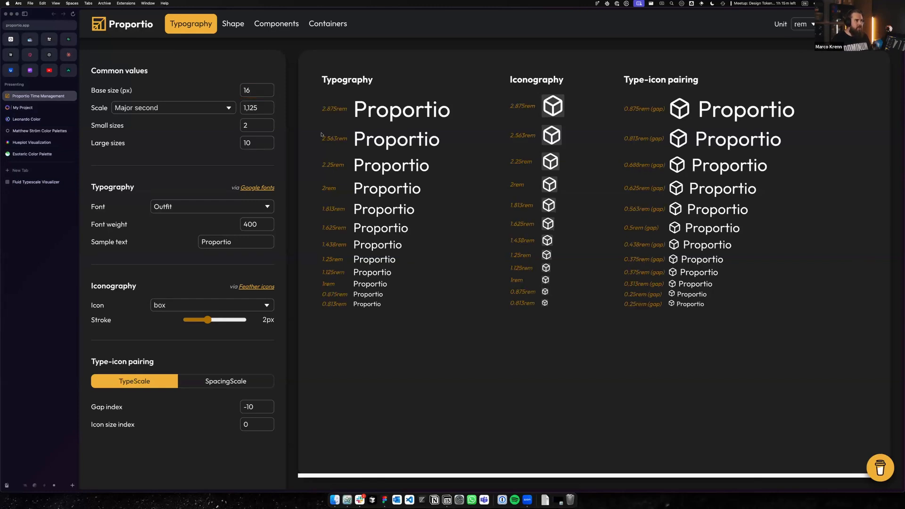
click(252, 92)
click(804, 24)
click(799, 44)
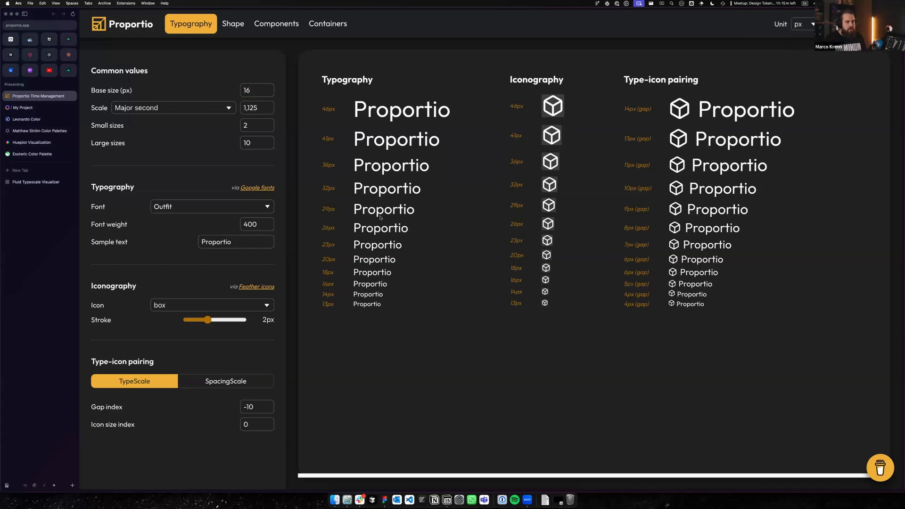
Step: Reduce the number of large typography sizes to 6
click(260, 127)
click(253, 143)
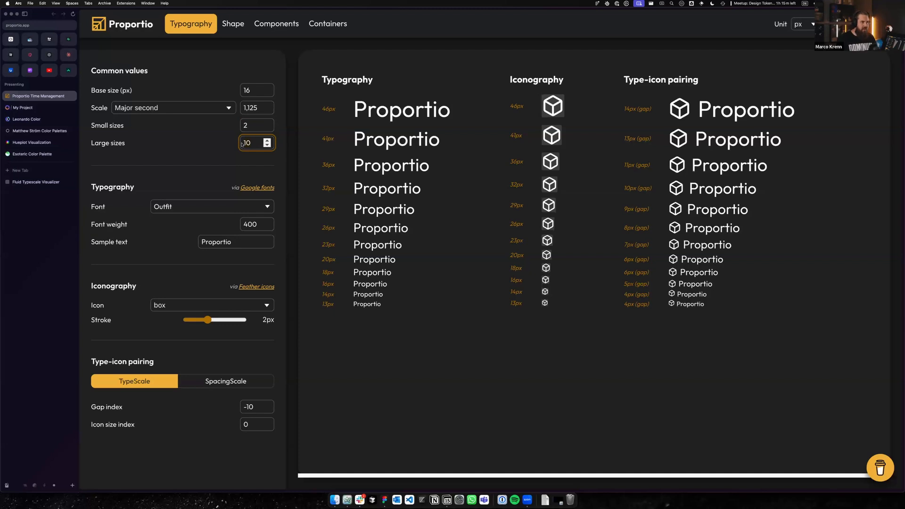
click(267, 145)
click(267, 146)
click(267, 145)
click(267, 145)
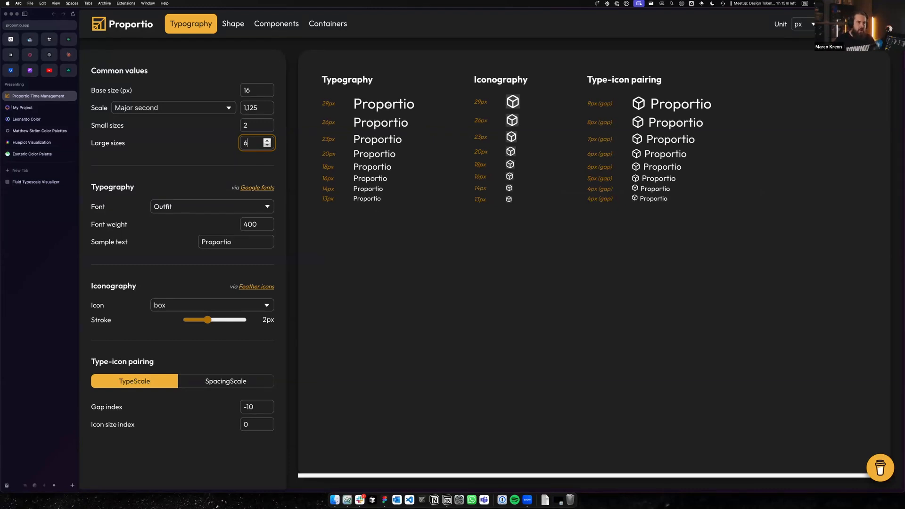
Step: Choose Minor third as the typography scale
click(229, 108)
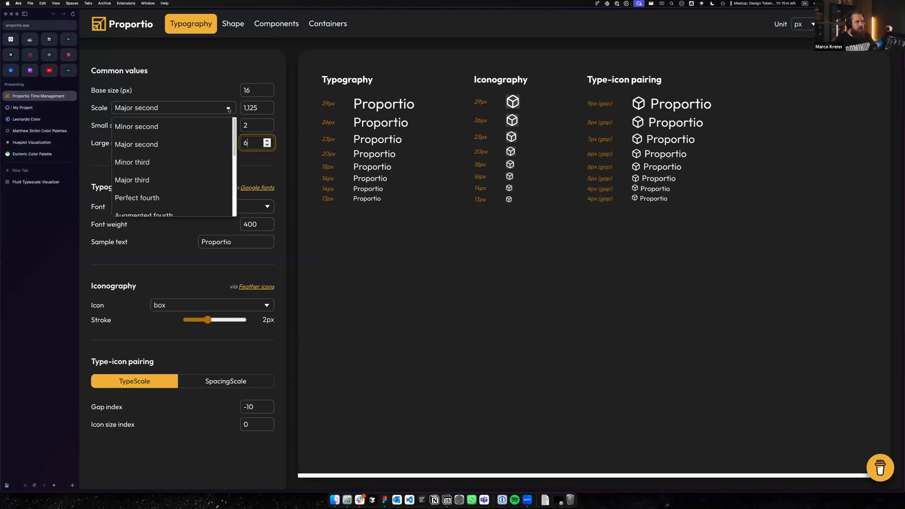
click(156, 144)
click(156, 110)
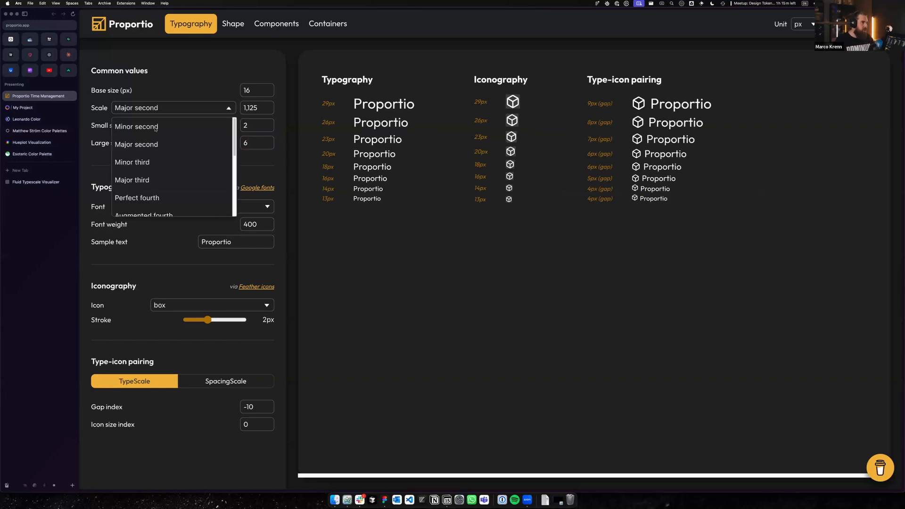
click(142, 163)
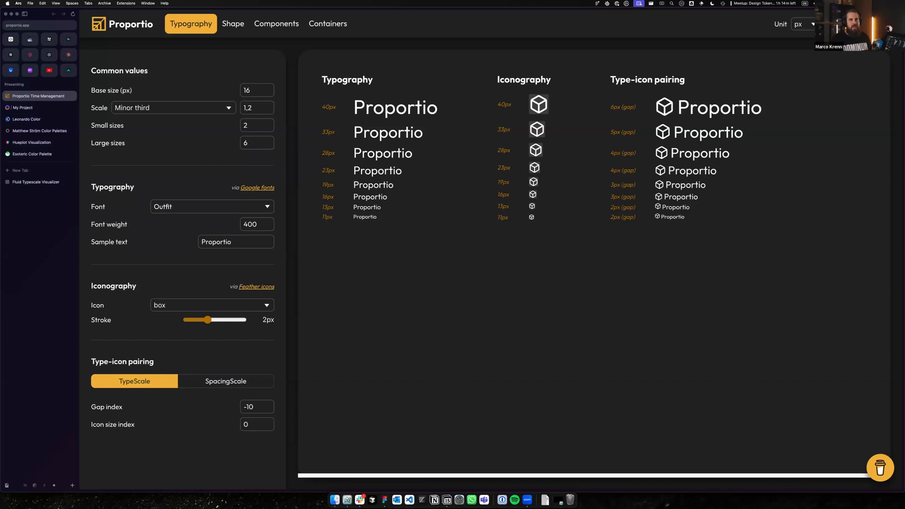
Step: Examine the text-size values in the W3C token export and close the export view
click(862, 24)
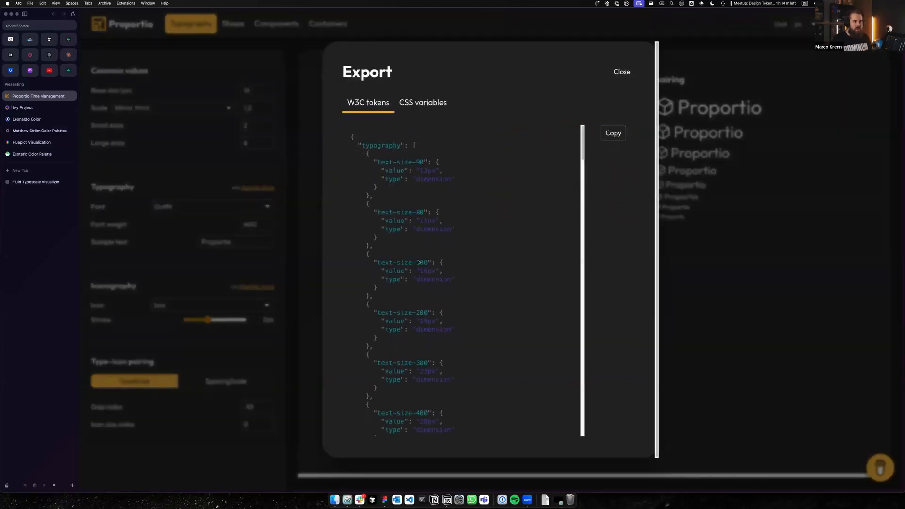
scroll(429, 313, down, 5)
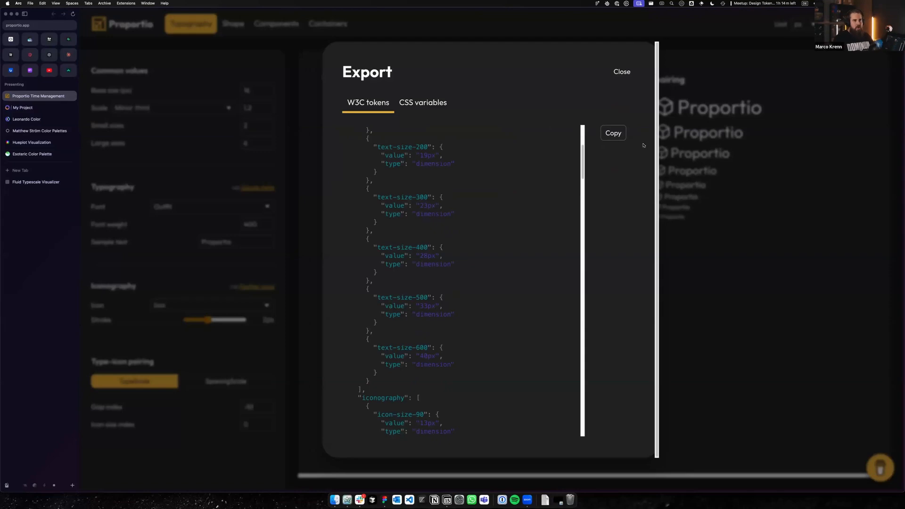
click(621, 74)
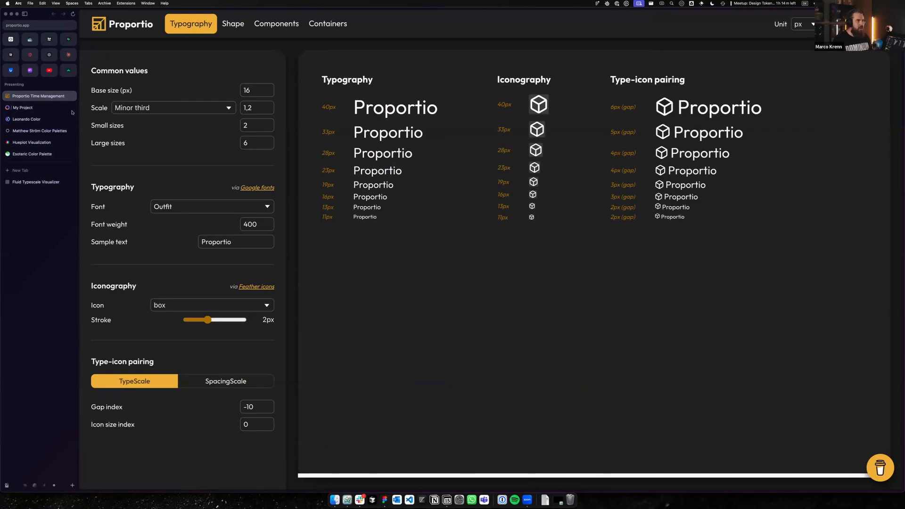
Step: Switch to the My Project palette in Atmos, enlarge the page and open the color generator
click(42, 108)
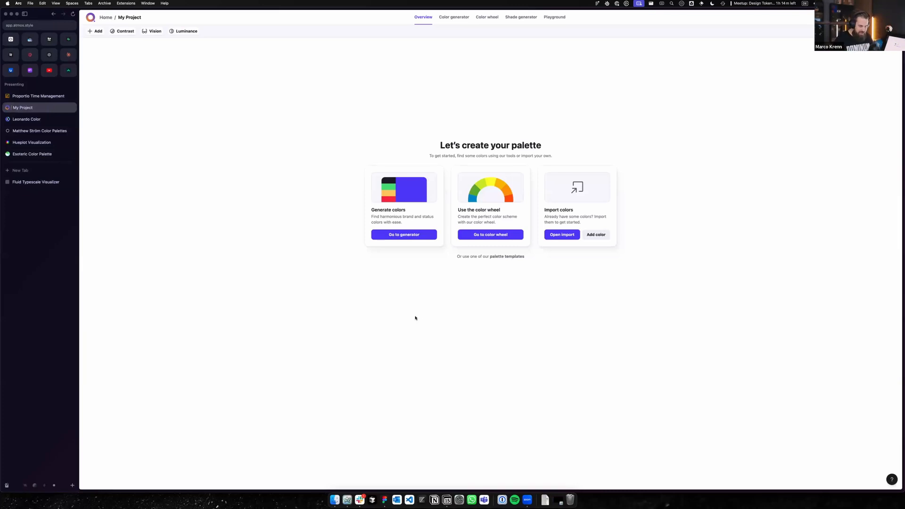
key(super+equal)
key(super+equal)
key(super+equal)
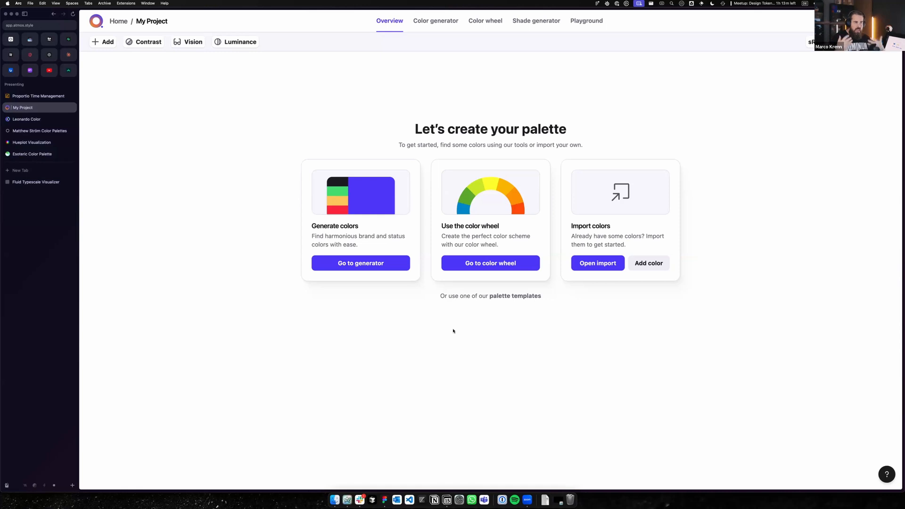
click(381, 264)
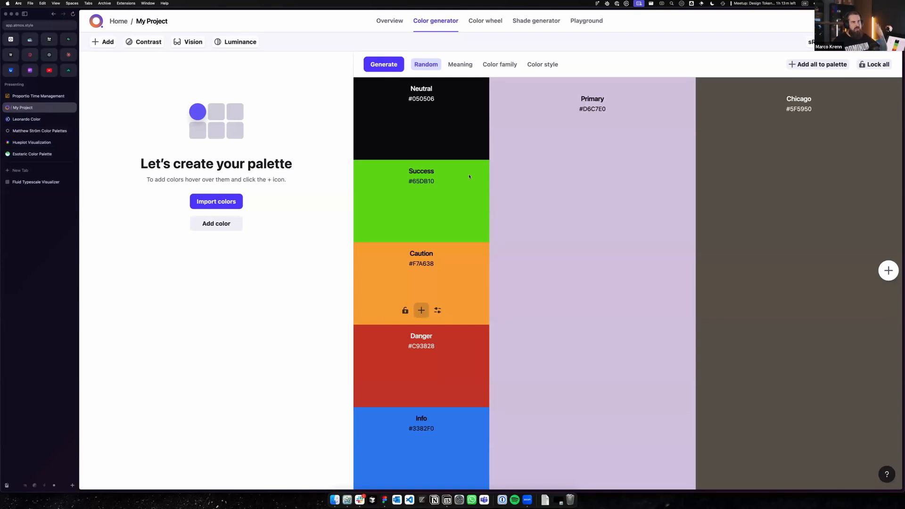
Step: Generate a series of random color schemes and add all colors of the last one to the palette
click(395, 68)
click(395, 68)
click(395, 69)
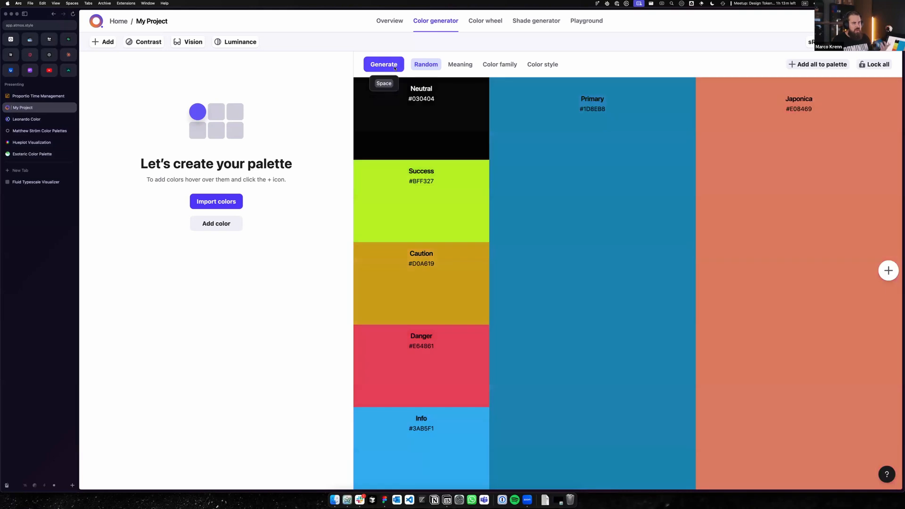
click(395, 69)
click(395, 68)
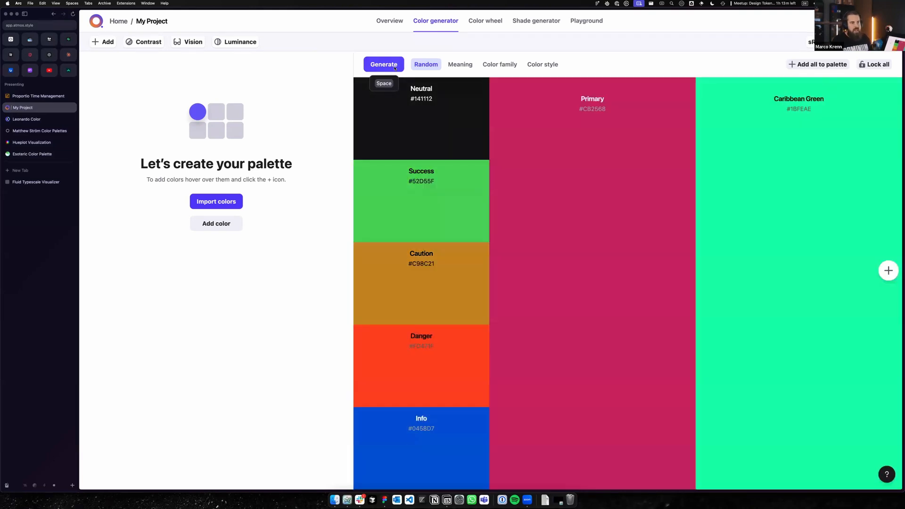
click(395, 68)
click(395, 68)
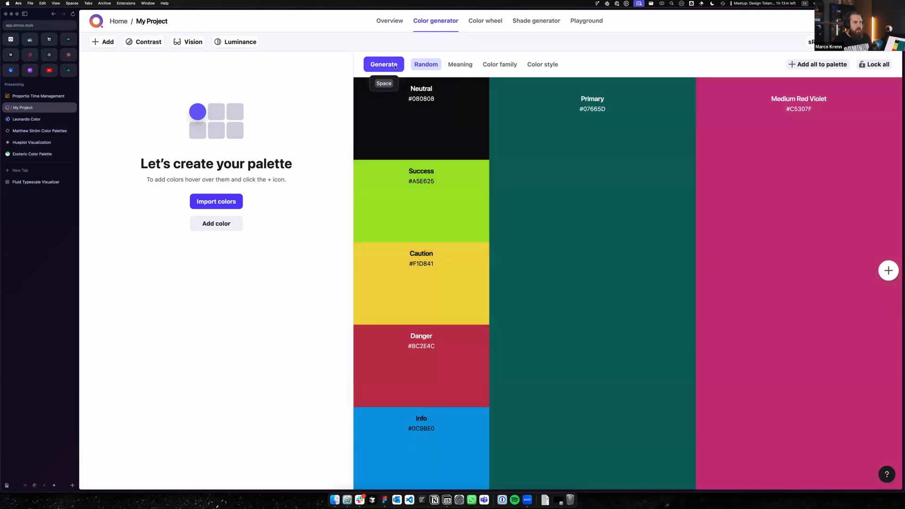
click(395, 67)
click(395, 67)
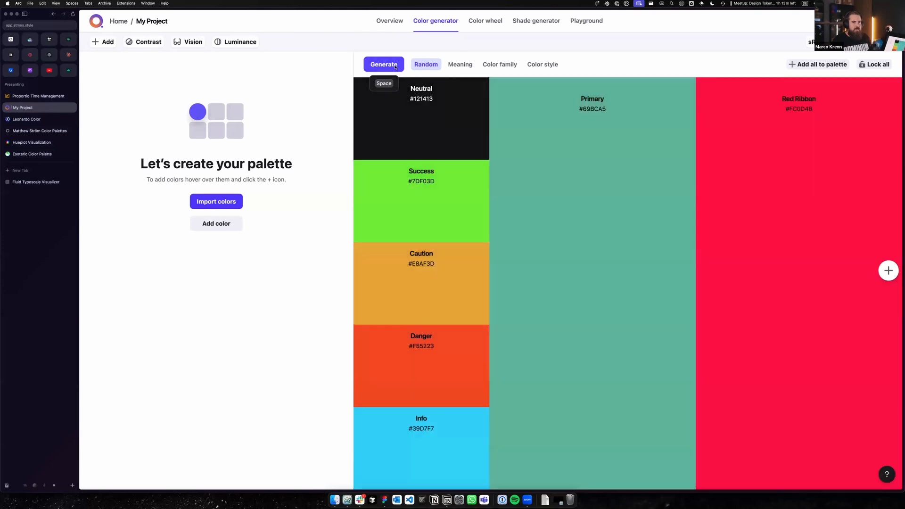
click(395, 67)
click(395, 67)
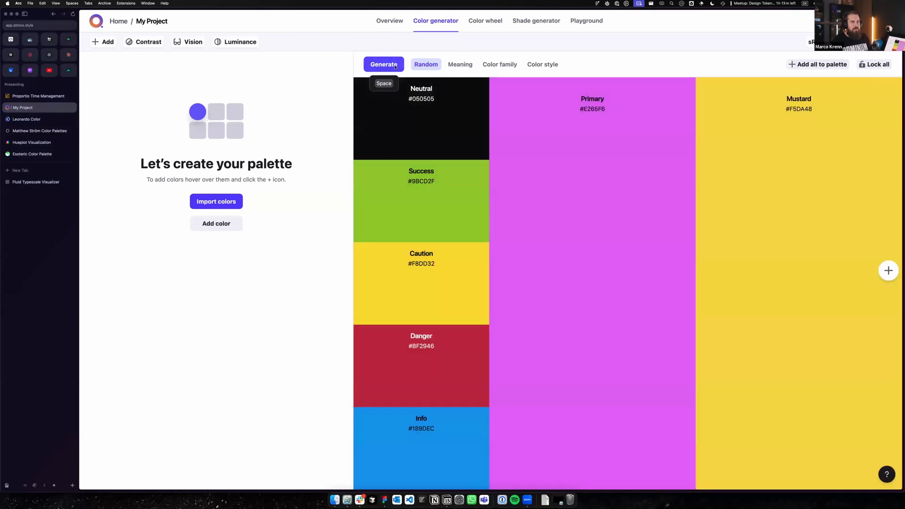
click(392, 64)
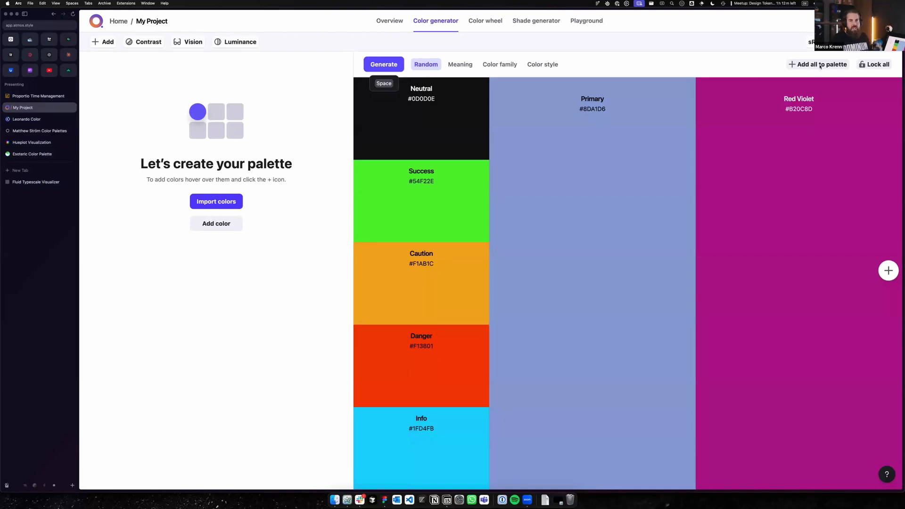
click(820, 65)
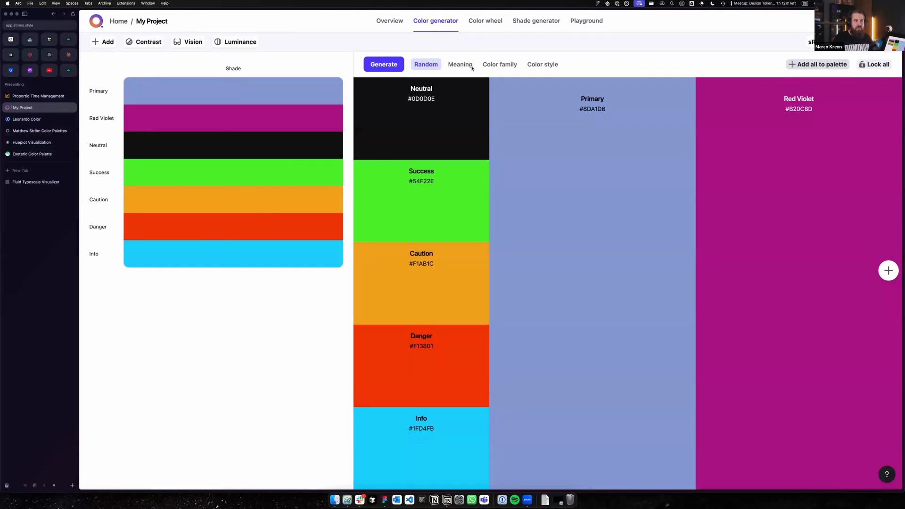
Step: Generate 15 shades with linear lightness for every palette color in the shade generator
click(536, 22)
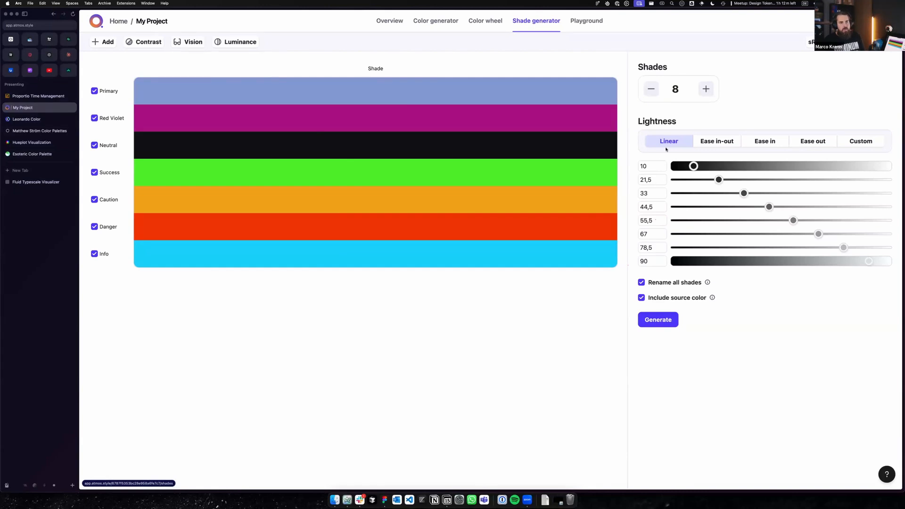
click(706, 89)
click(706, 89)
click(706, 89)
click(705, 89)
click(706, 89)
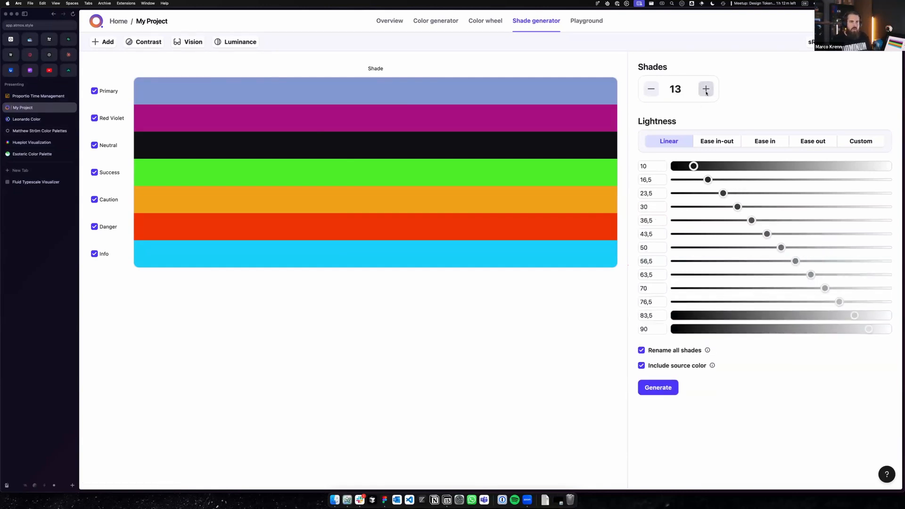
click(705, 89)
click(706, 89)
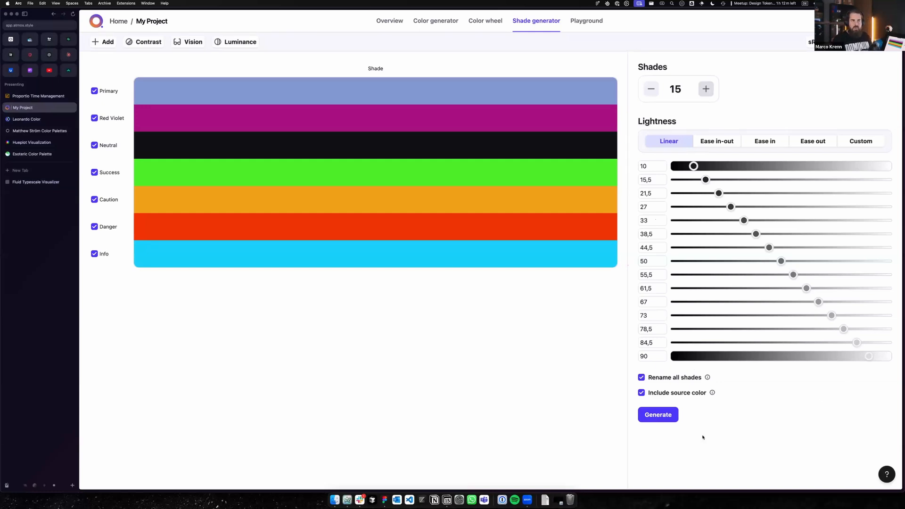
click(662, 420)
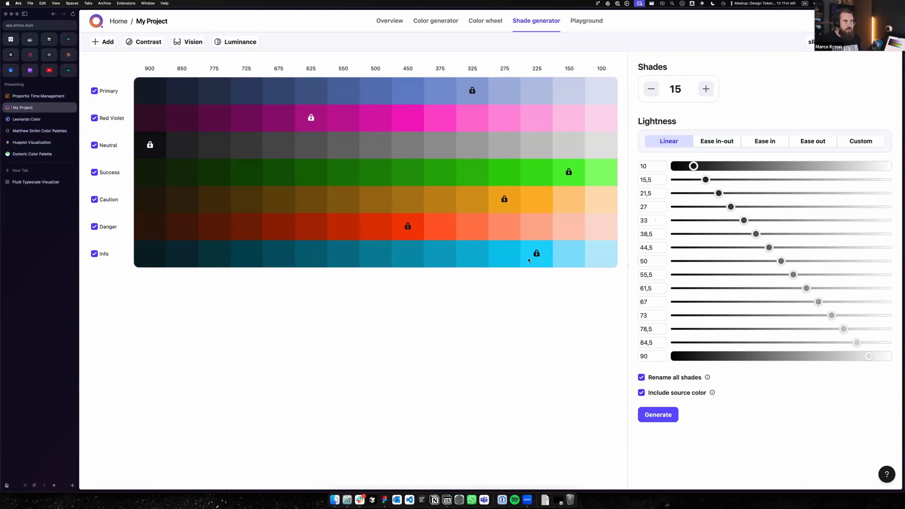
Step: Regenerate the shades with Ease in-out lightness, and once more in the OKLCH color space
click(707, 144)
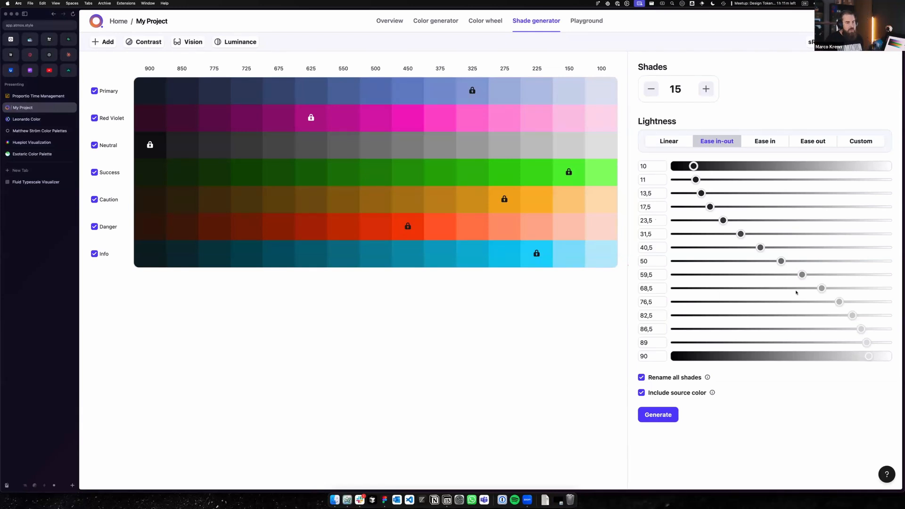
click(659, 416)
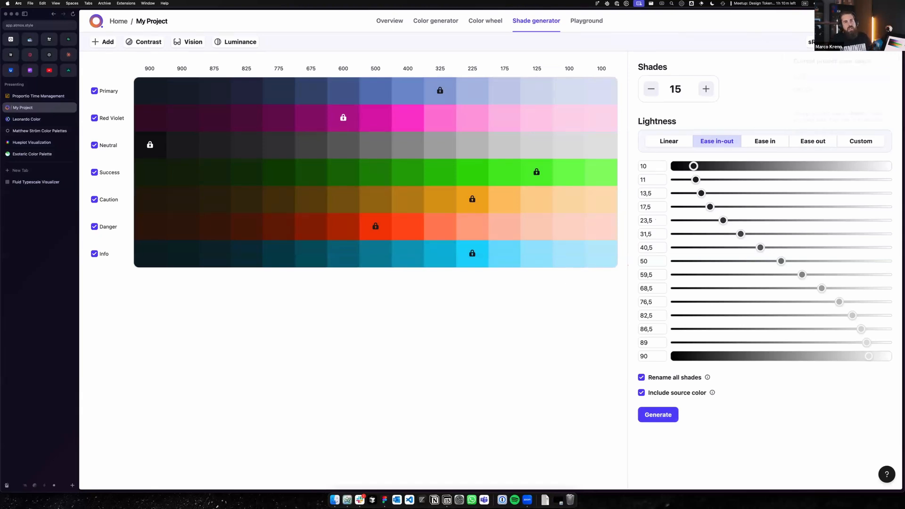
click(844, 44)
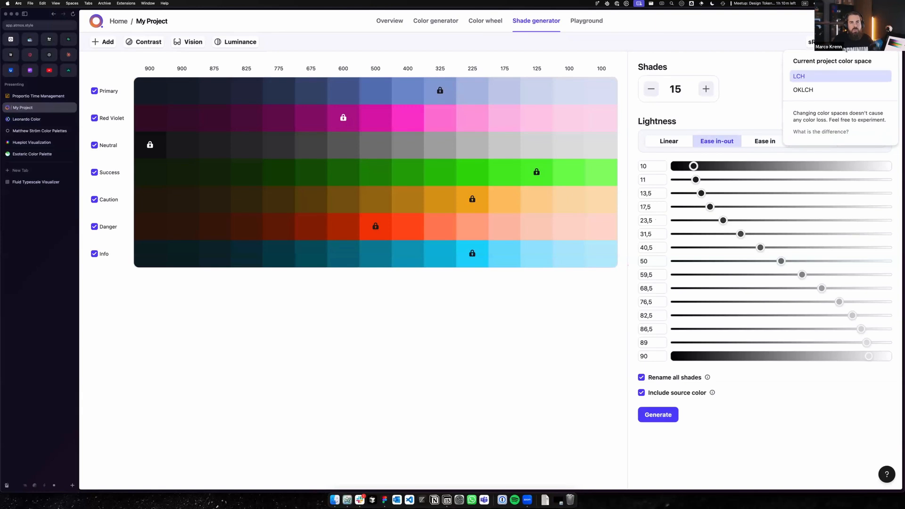
click(823, 89)
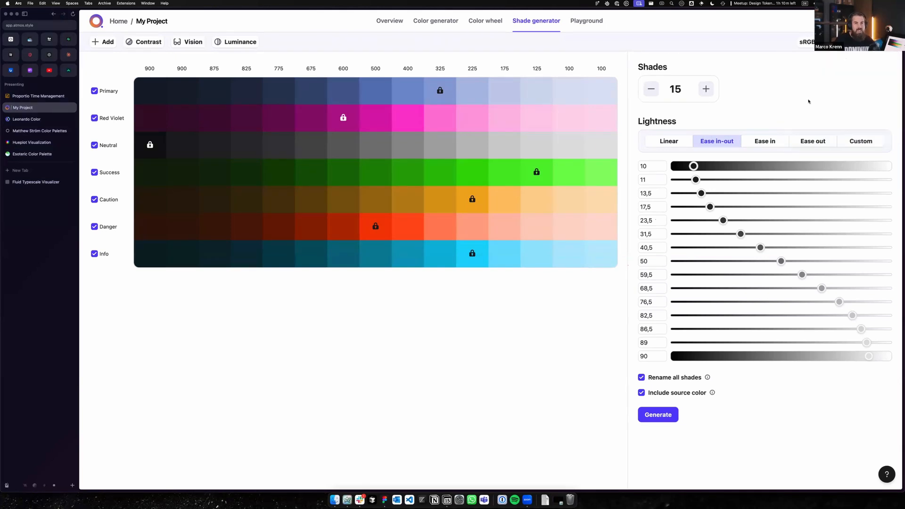
click(662, 413)
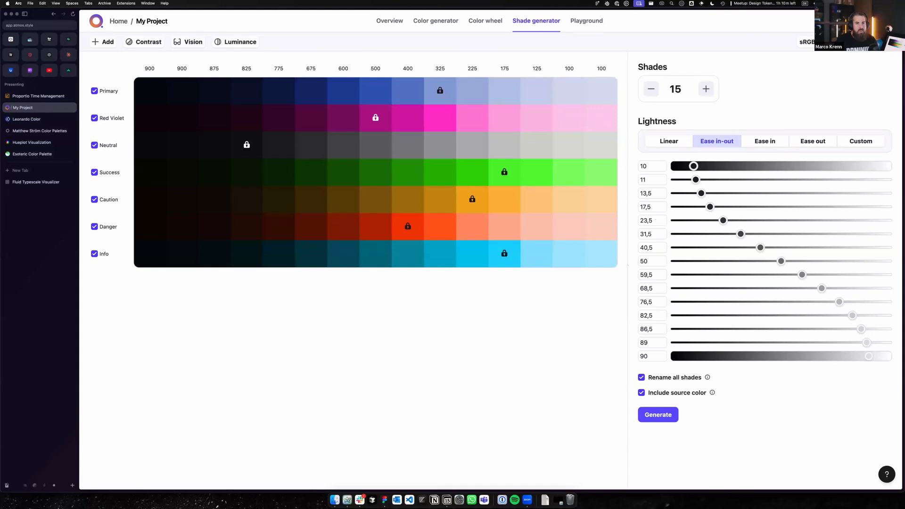
Step: Set the project color gamut to Display P3 and regenerate the shades of all palette colors
click(840, 42)
click(825, 77)
click(820, 42)
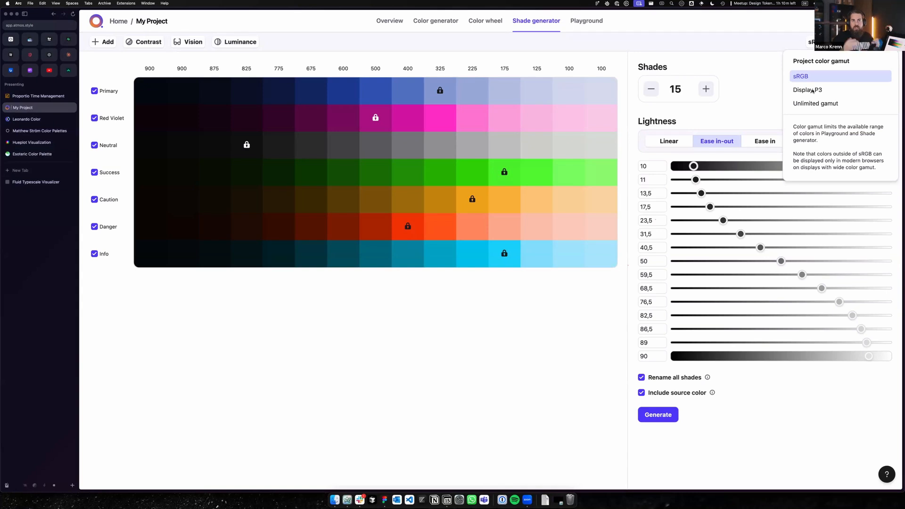
click(812, 90)
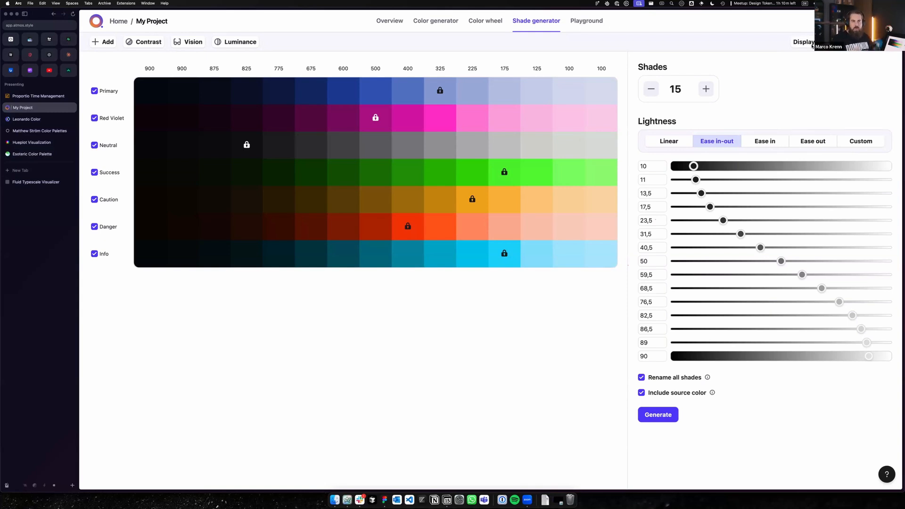
click(660, 415)
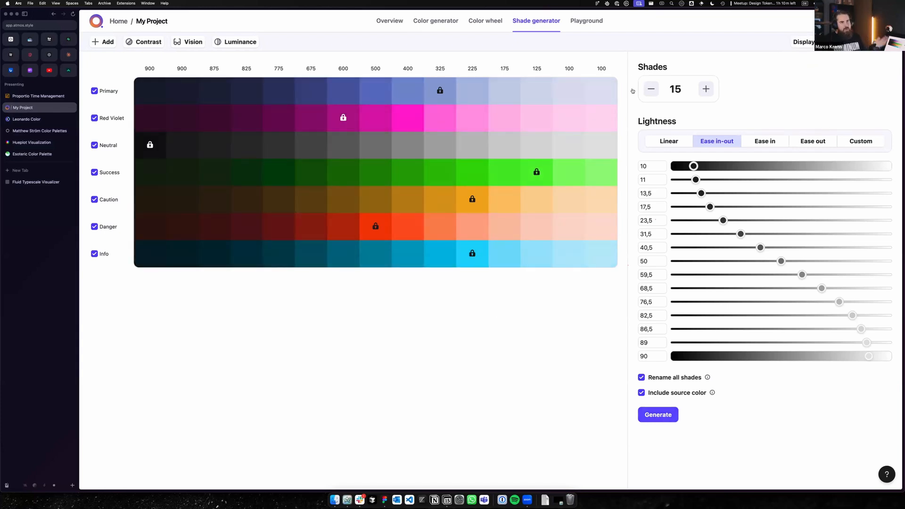
Step: Examine the lightness, chroma and hue curves in the Playground, from Primary 325 through neighbouring shades to Red Violet 600
click(588, 23)
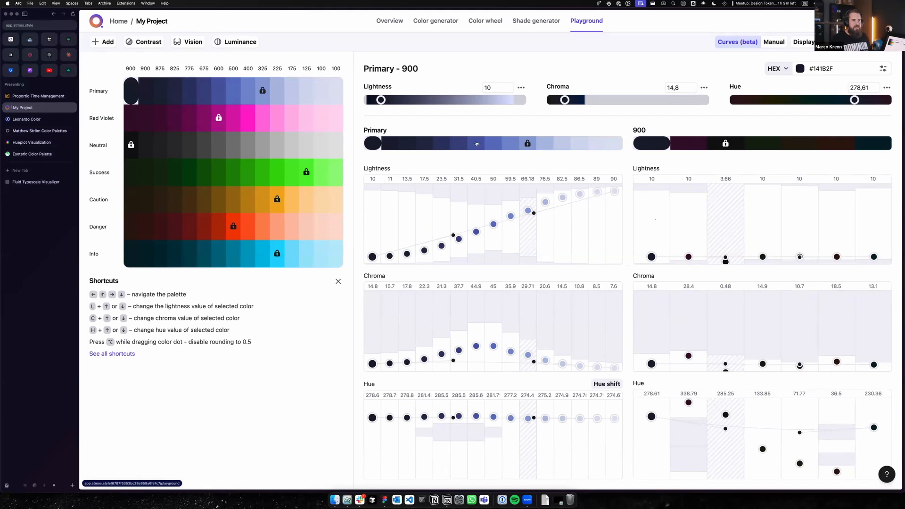
click(528, 143)
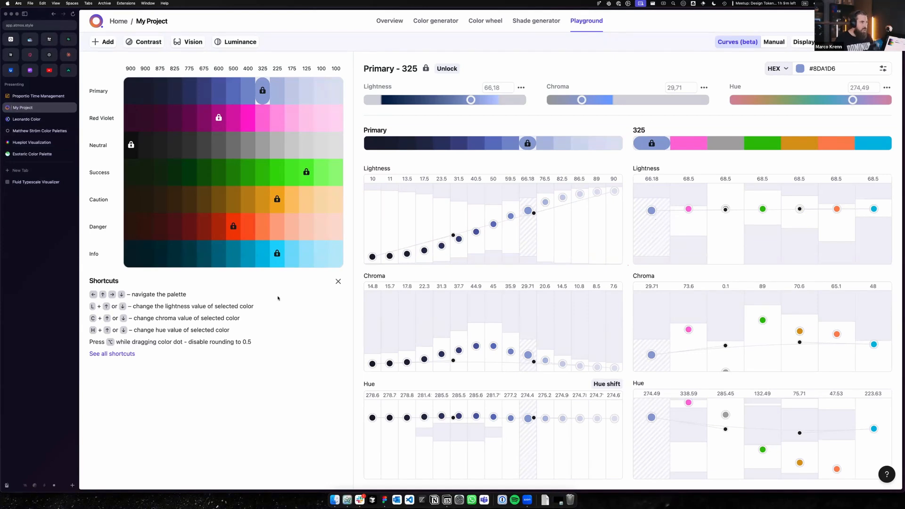
key(Down)
key(Down)
key(Up)
key(Left)
key(Left)
key(Down)
key(Up)
key(Left)
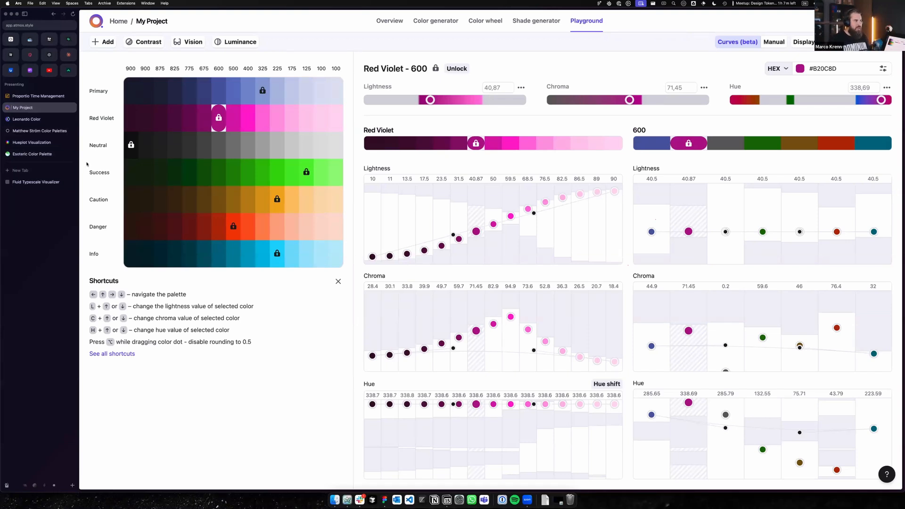
Step: Switch to Hueplot Visualization and examine the sRGB color space cube from several sides
click(32, 142)
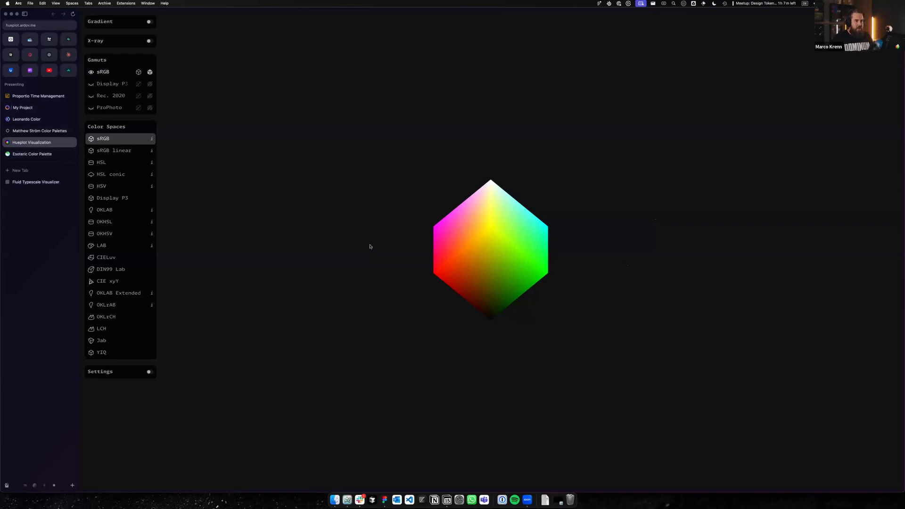
scroll(433, 267, up, 5)
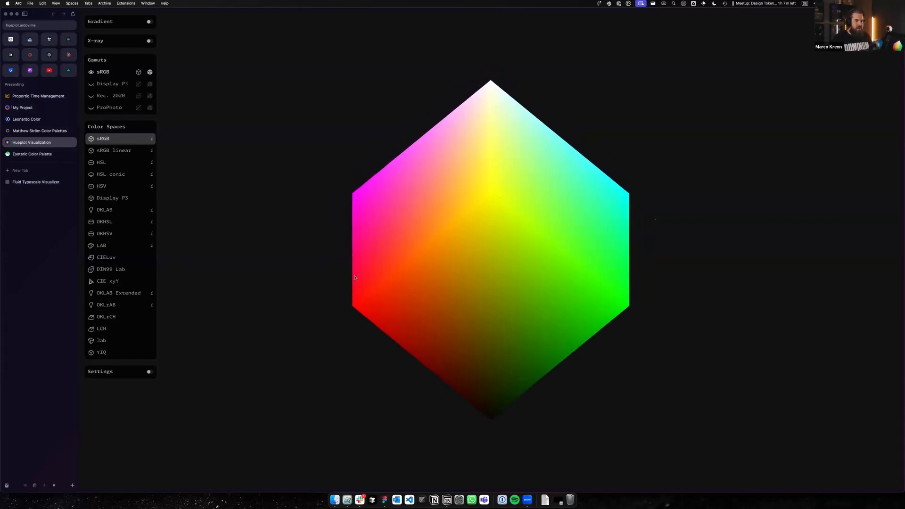
drag(352, 272, 429, 286)
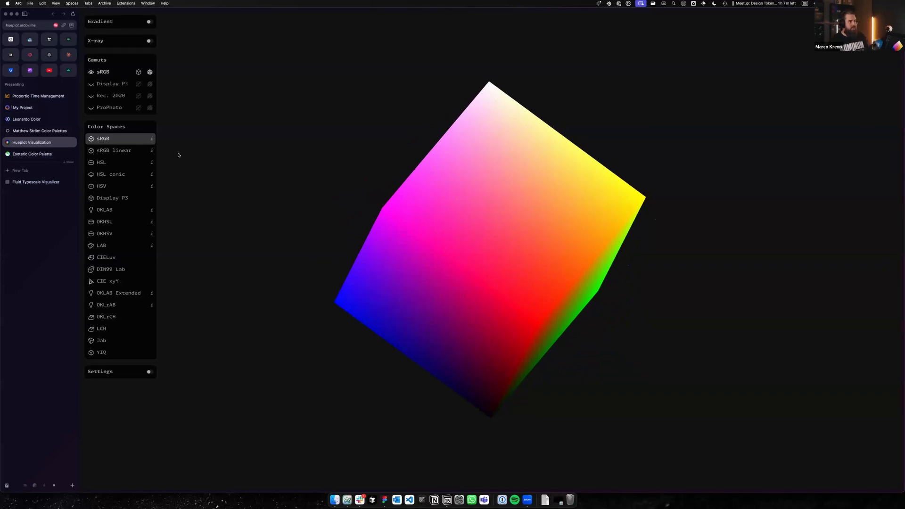
click(38, 26)
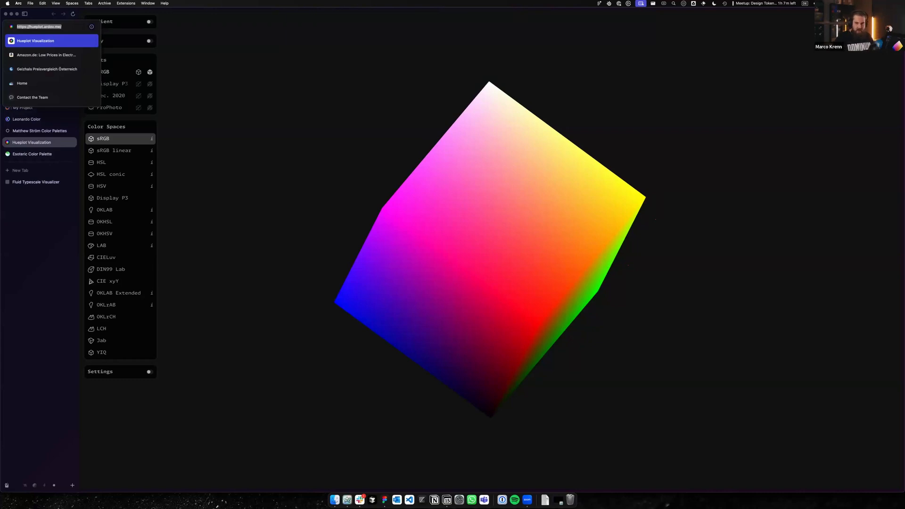
click(667, 265)
drag(668, 264, 285, 215)
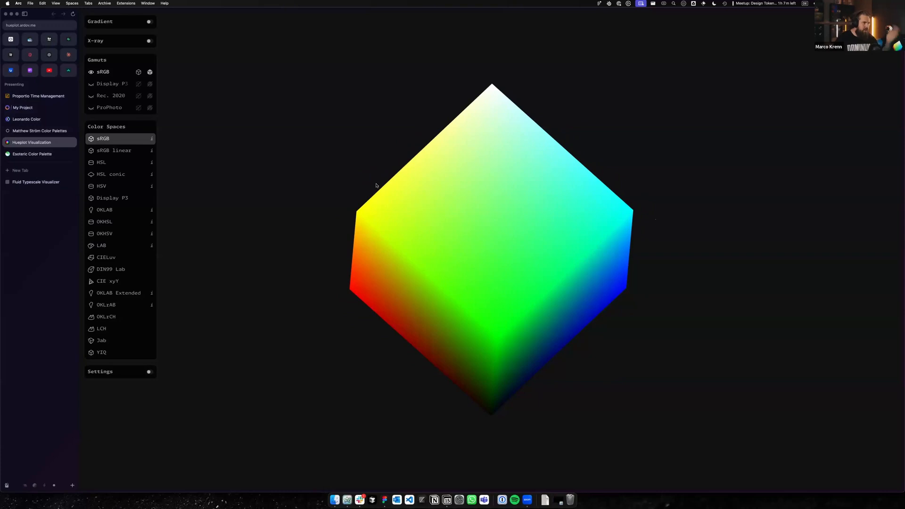
drag(312, 318, 365, 312)
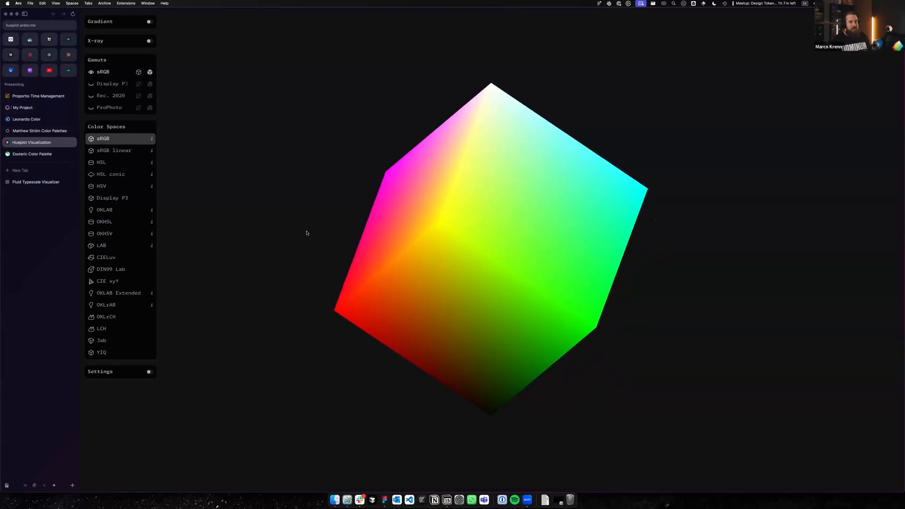
drag(306, 233, 338, 245)
Step: Overlay the Display P3 gamut as a wireframe on the sRGB cube and compare both from several angles
scroll(338, 245, down, 10)
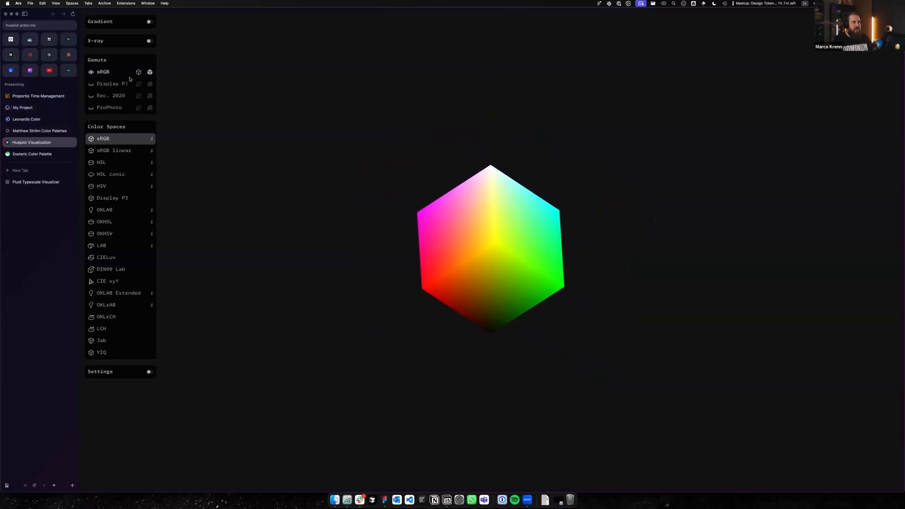
click(138, 84)
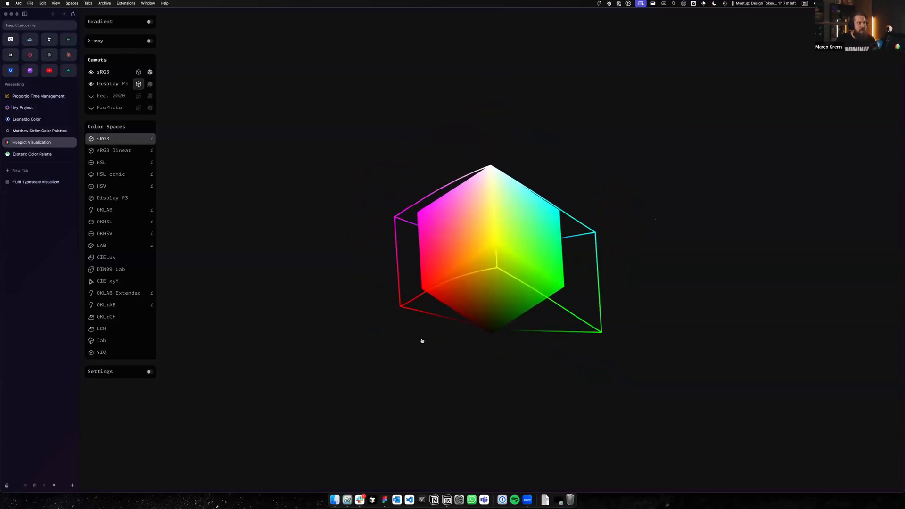
drag(445, 329, 469, 319)
scroll(468, 324, up, 5)
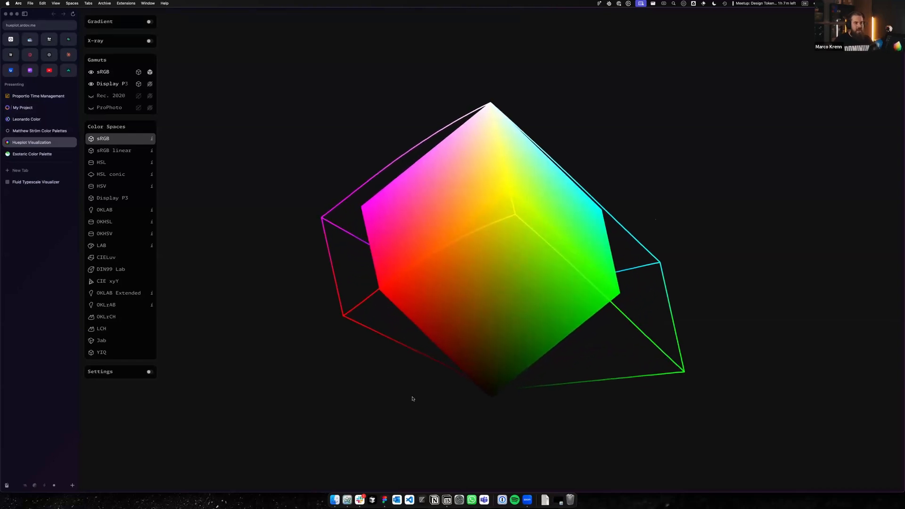
drag(443, 375, 401, 390)
drag(651, 284, 597, 290)
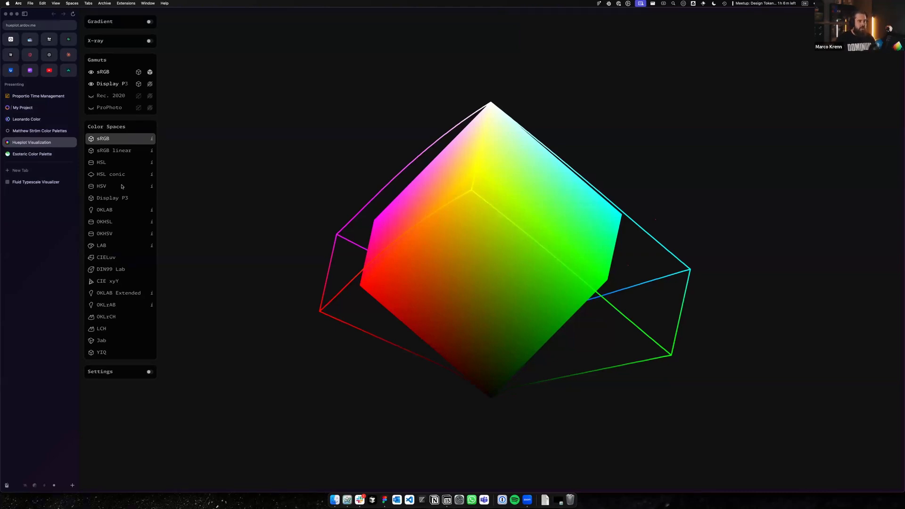
Step: Show the HSL color space, hide the Display P3 wireframe and view the cylinder from above
click(114, 163)
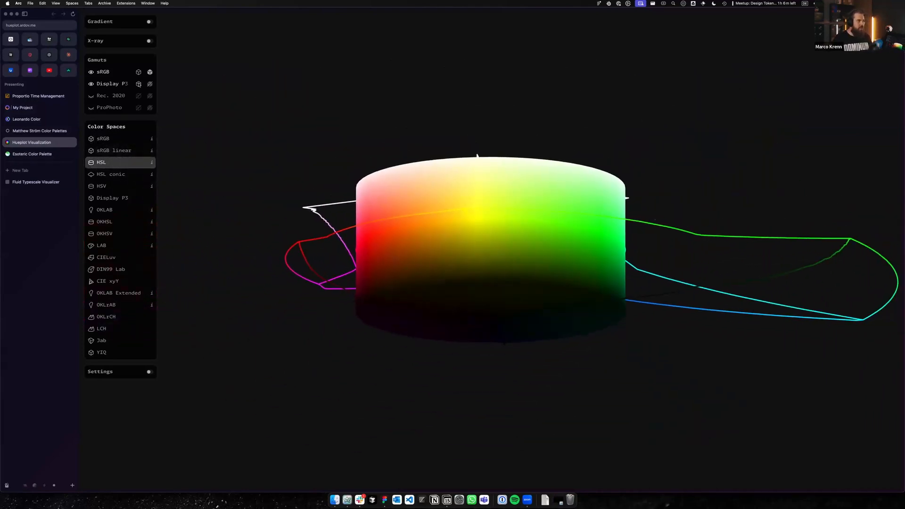
click(139, 83)
drag(638, 150, 542, 216)
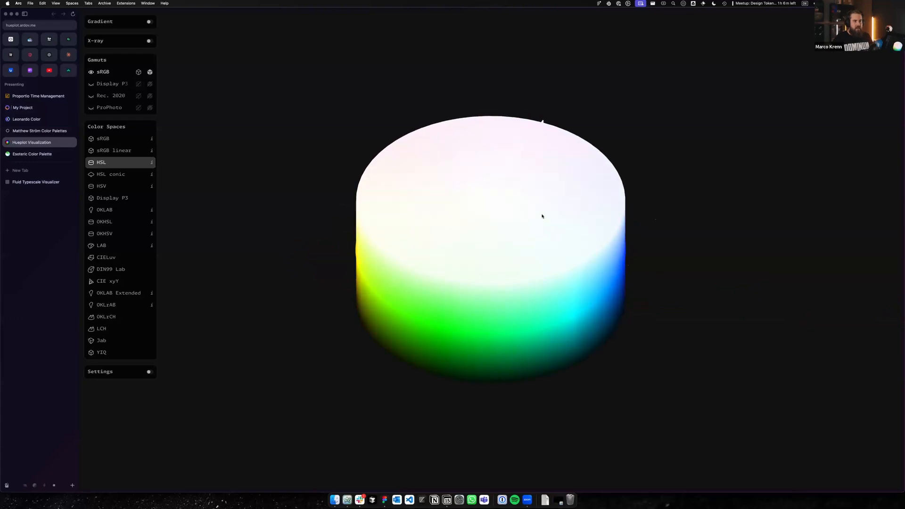
Step: Return to the sRGB cube for comparison, and examine the HSL cylinder again from the side
click(120, 140)
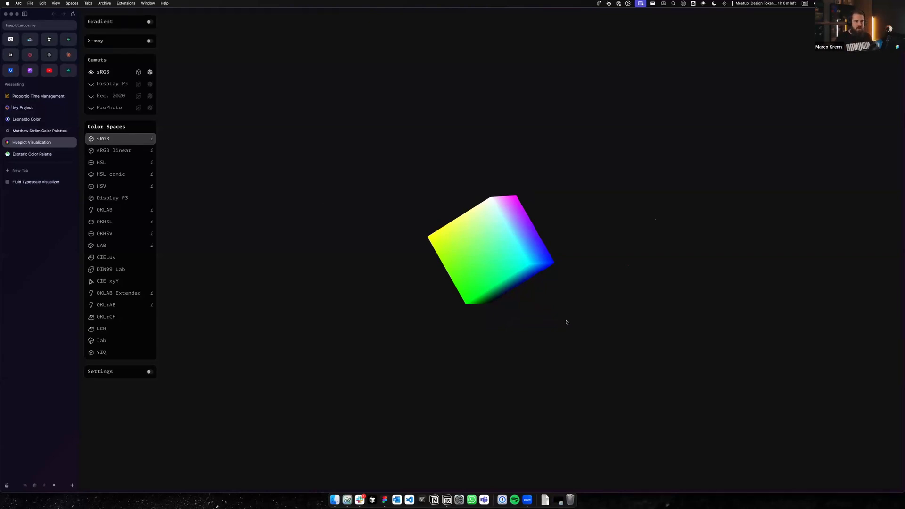
drag(505, 329, 491, 317)
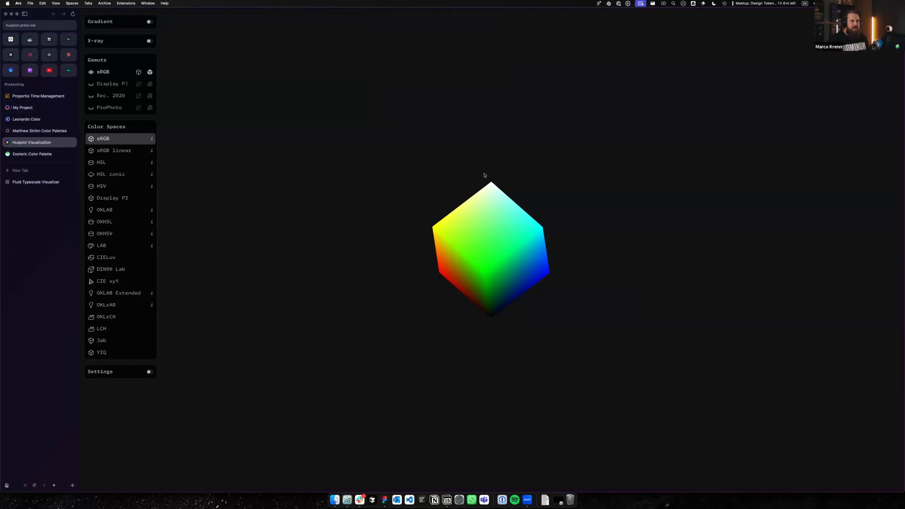
click(118, 162)
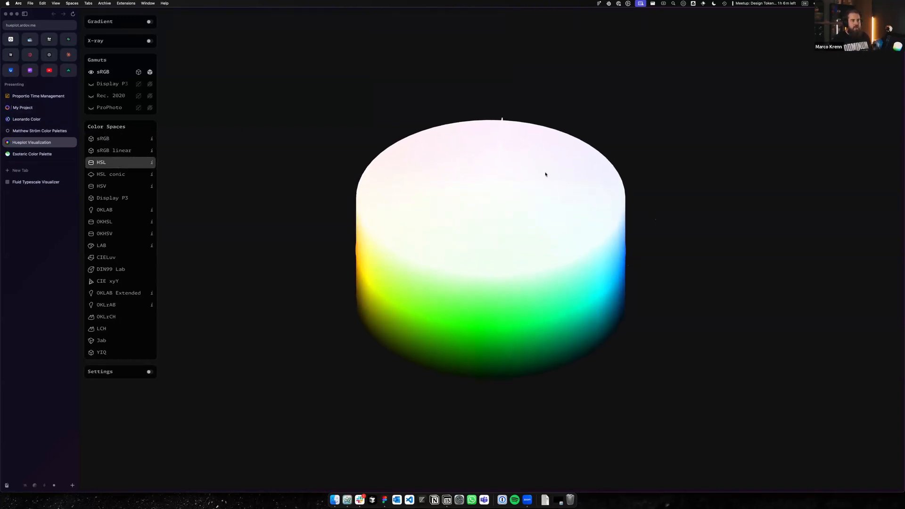
drag(668, 270, 493, 179)
drag(638, 373, 694, 349)
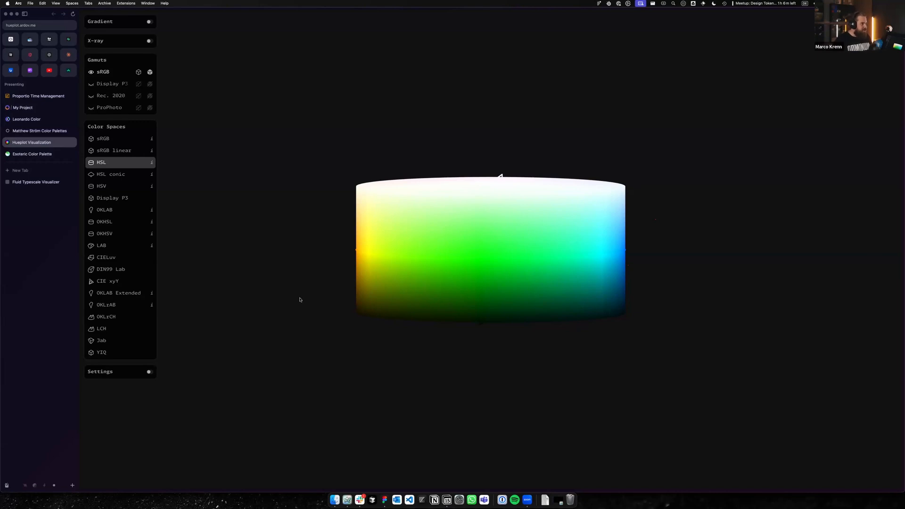
Step: Search for "fette" in a new browser tab and open the FettePalette color ramp generator
key(super+t)
text(fette)
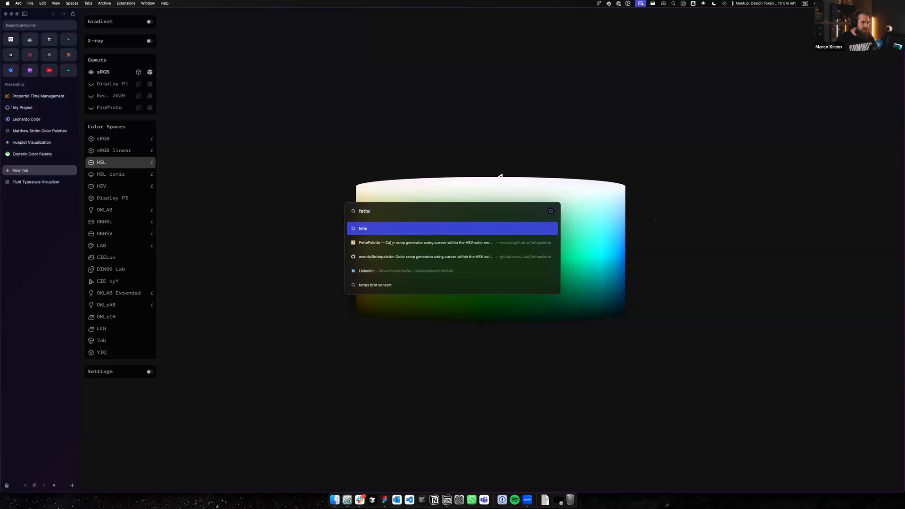
click(391, 242)
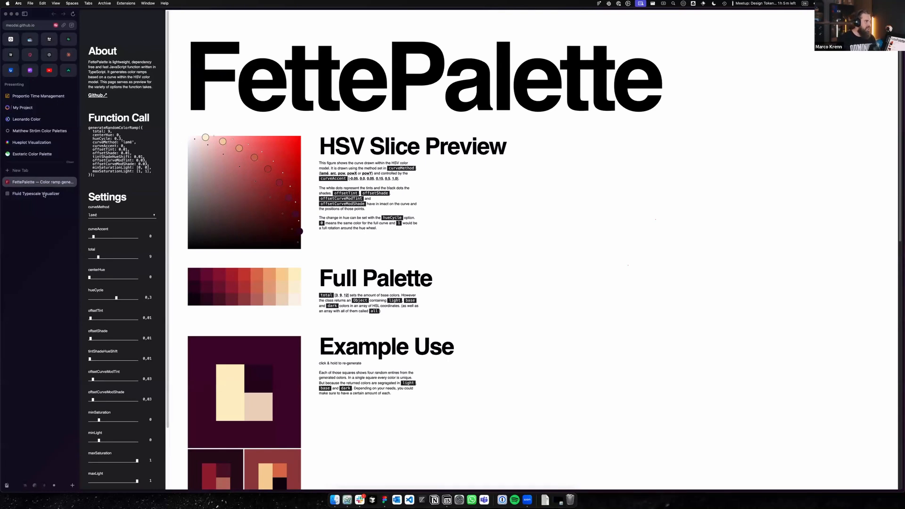
Step: Return to Hueplot Visualization and examine the OKHSL, OKLrCH and CIE xyY color space shapes in turn
click(43, 142)
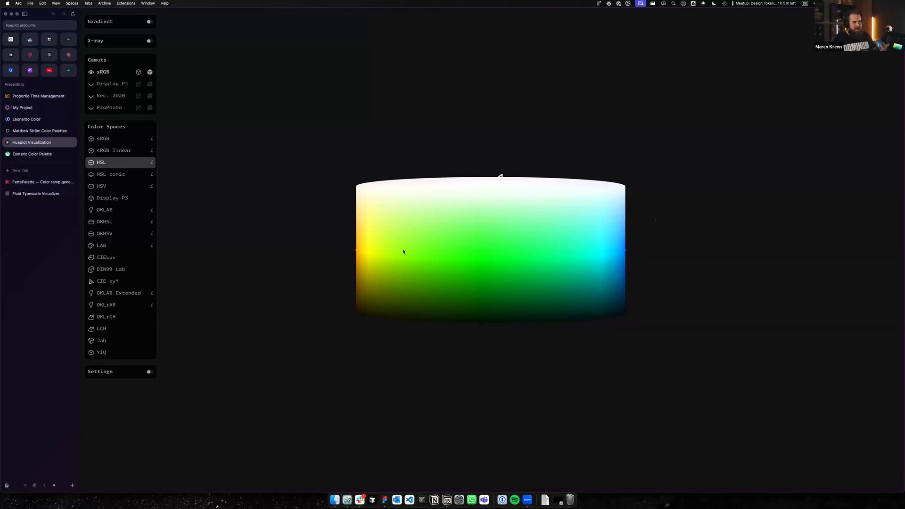
click(122, 222)
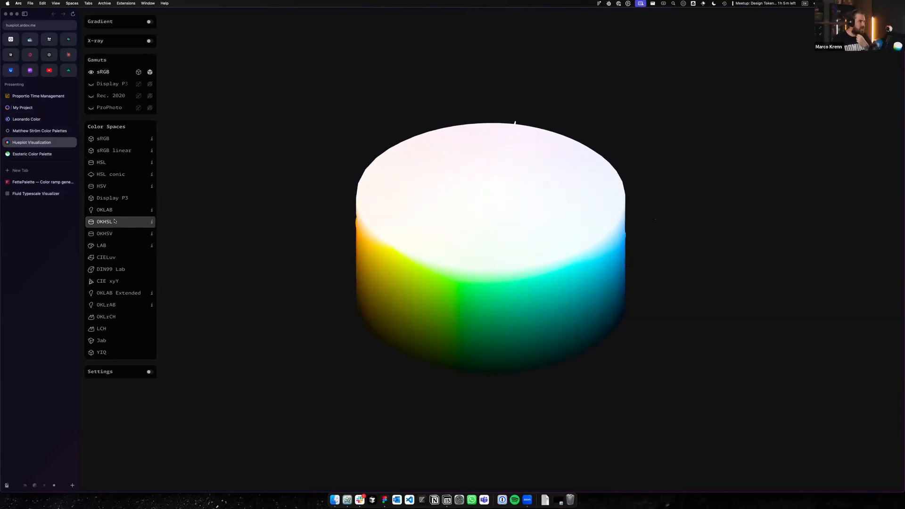
click(113, 318)
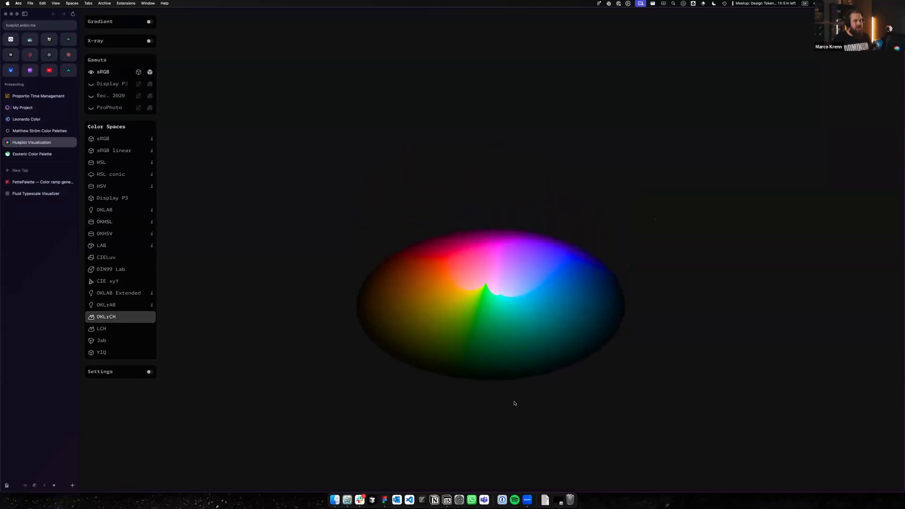
drag(646, 368, 681, 379)
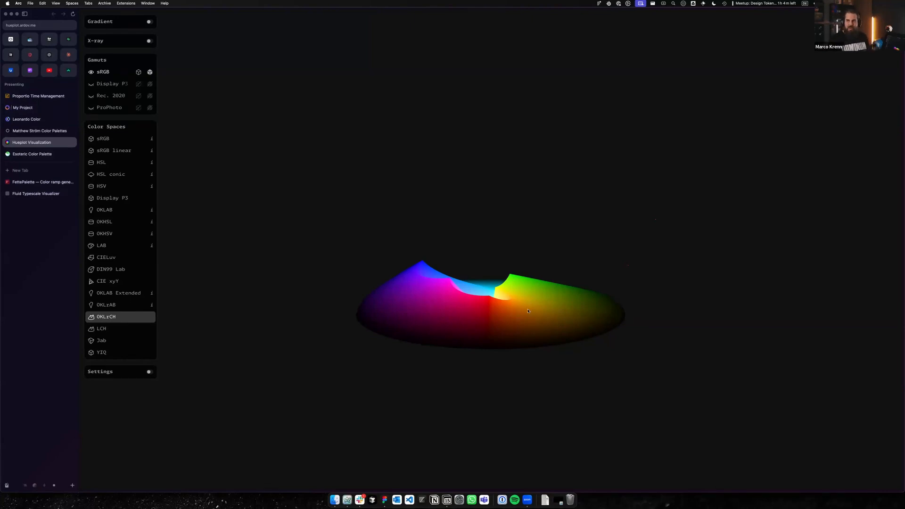
drag(627, 321, 410, 343)
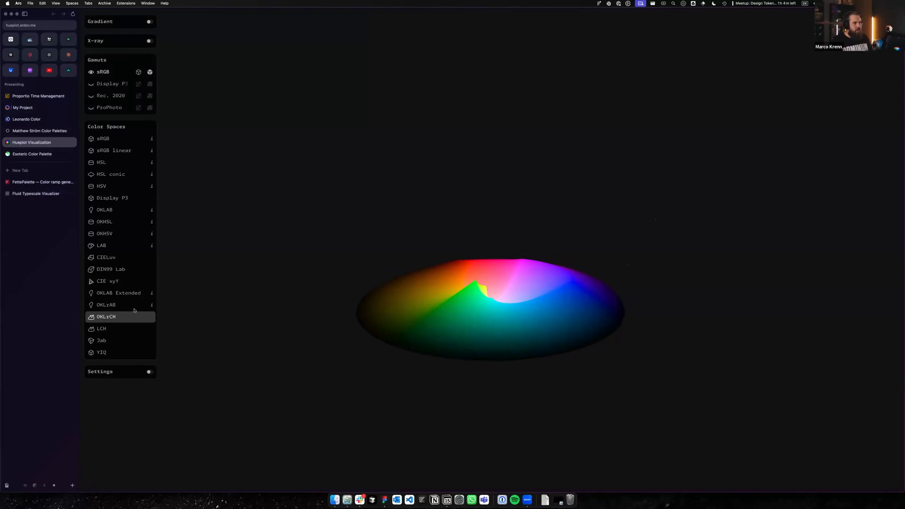
click(117, 281)
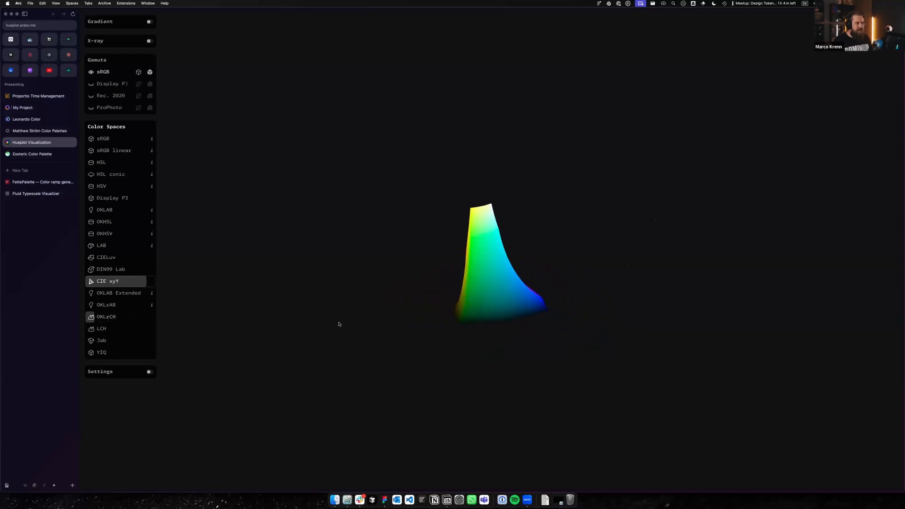
drag(461, 303, 385, 325)
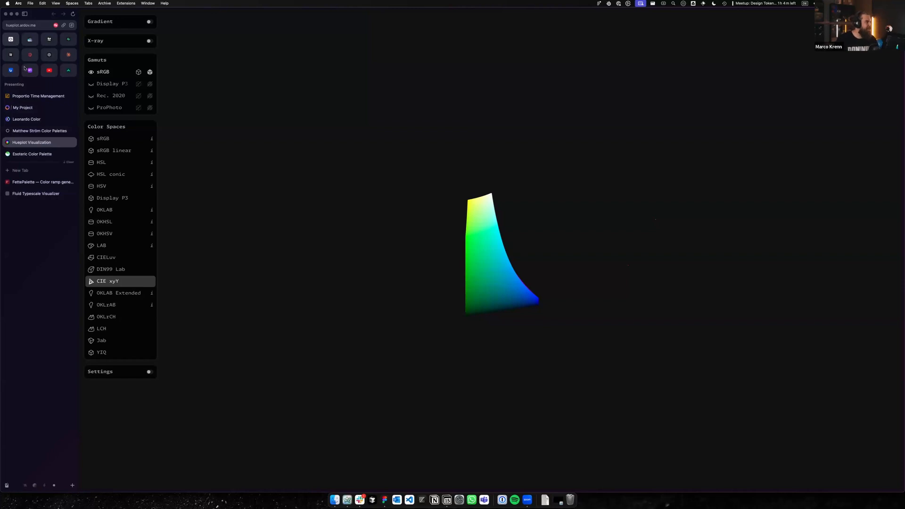
Step: Visit the Tokens Studio token sets, switch to its graph editor and add a generic Constant node to the empty graph
click(13, 42)
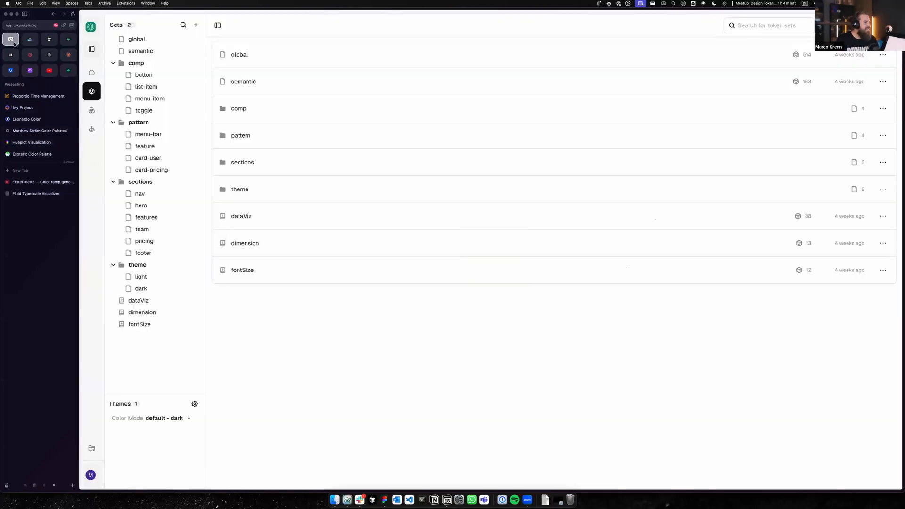
click(30, 42)
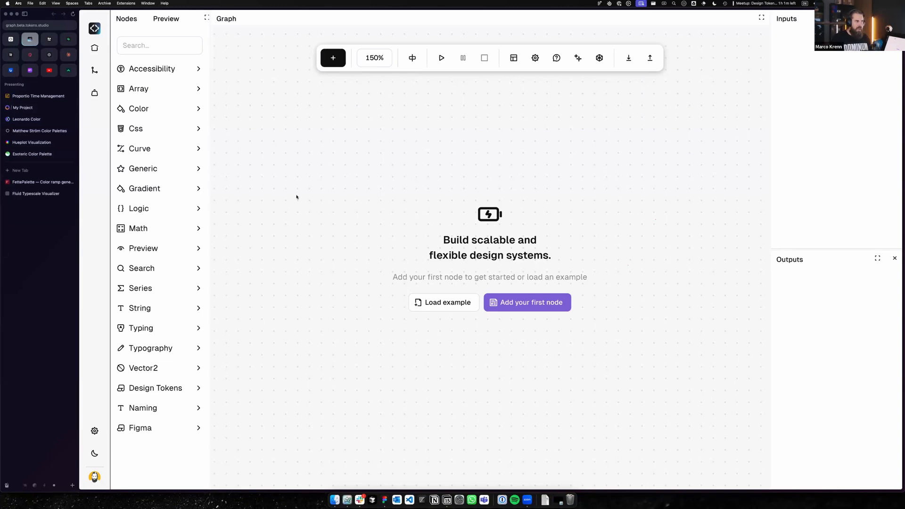
click(189, 169)
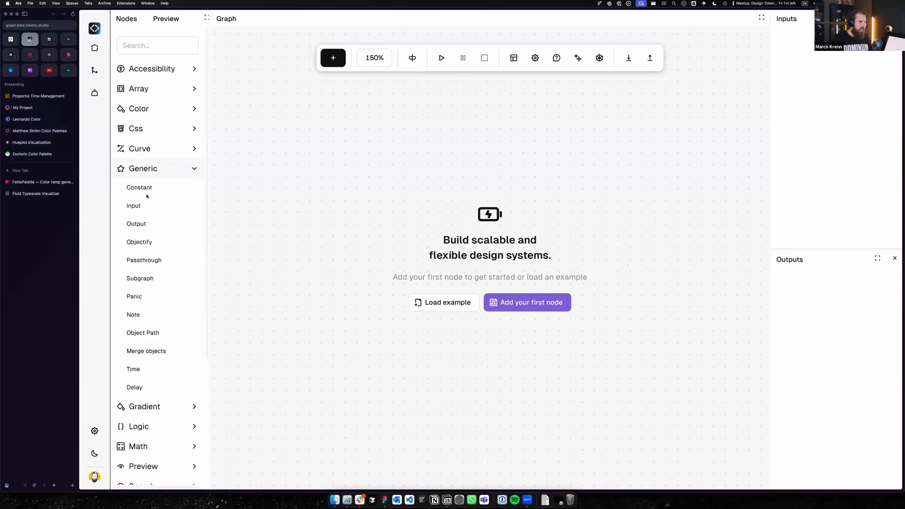
click(139, 187)
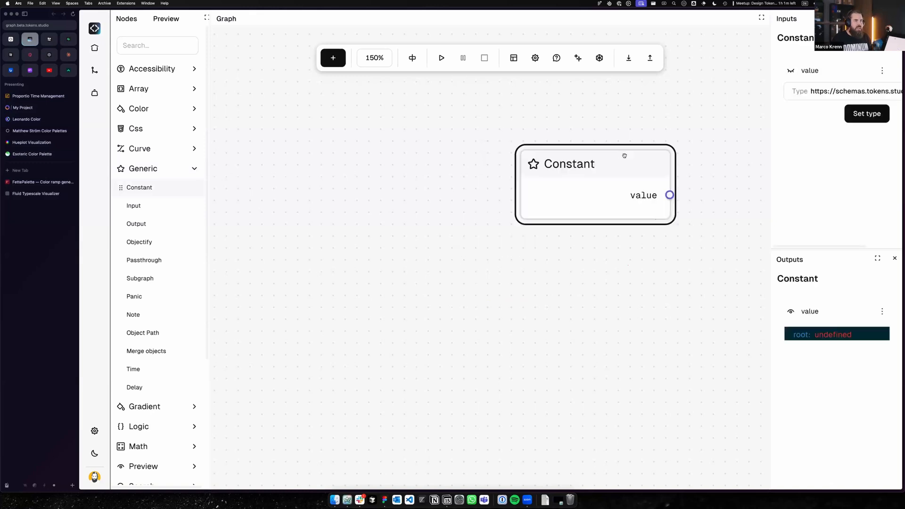
Step: Set the Constant node's type to Number and give it a value of 12
click(826, 97)
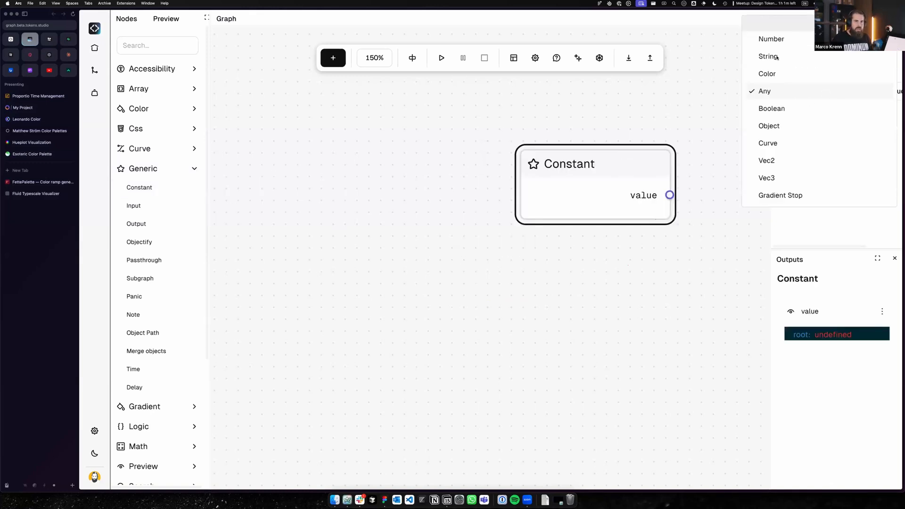
click(773, 40)
click(868, 114)
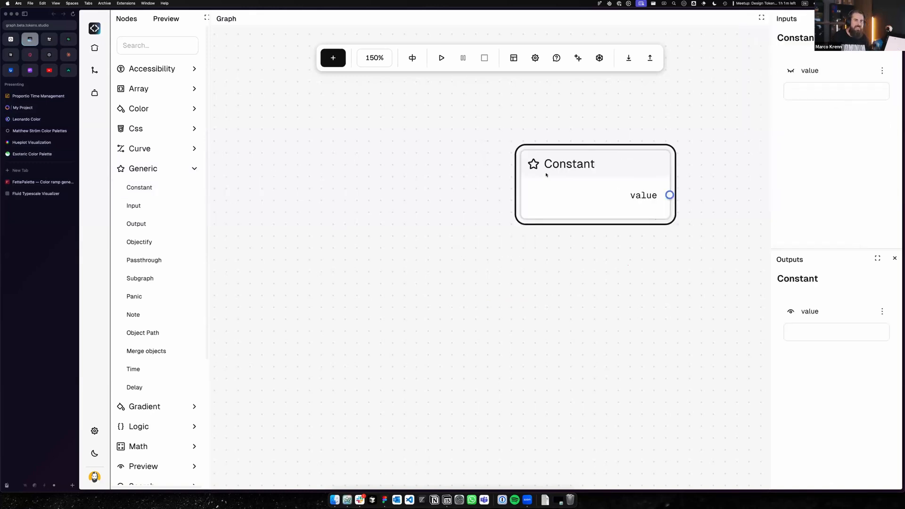
click(831, 95)
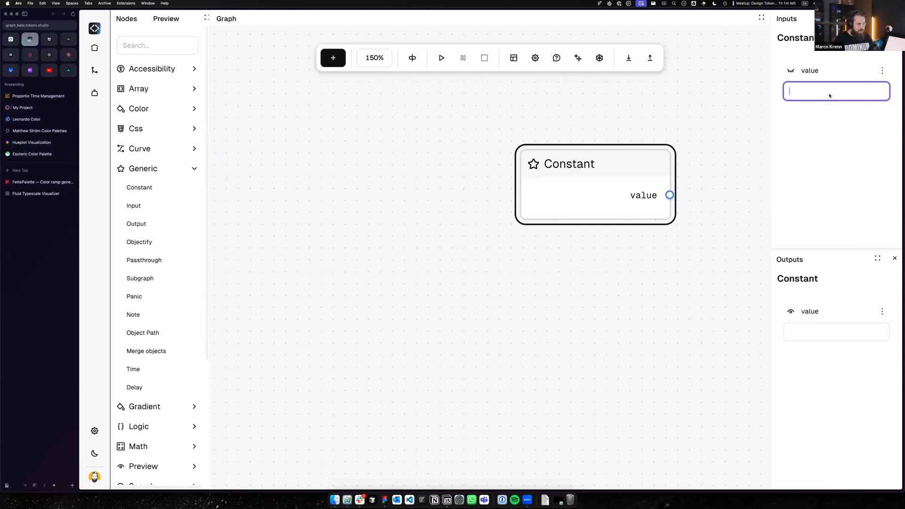
text(12)
click(601, 342)
Step: Change the Constant node's value to 16 and reposition the node on the canvas
drag(632, 178, 606, 181)
drag(807, 96, 786, 95)
text(16)
click(656, 235)
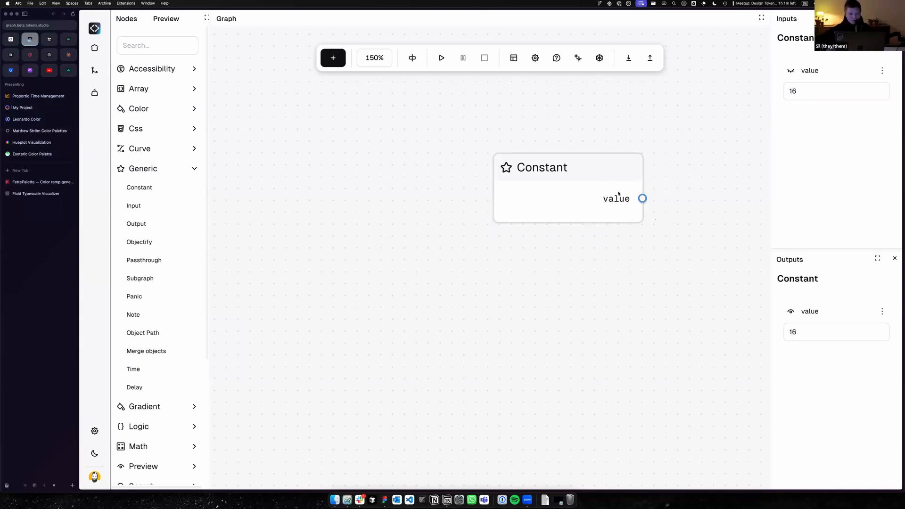
drag(618, 192, 577, 193)
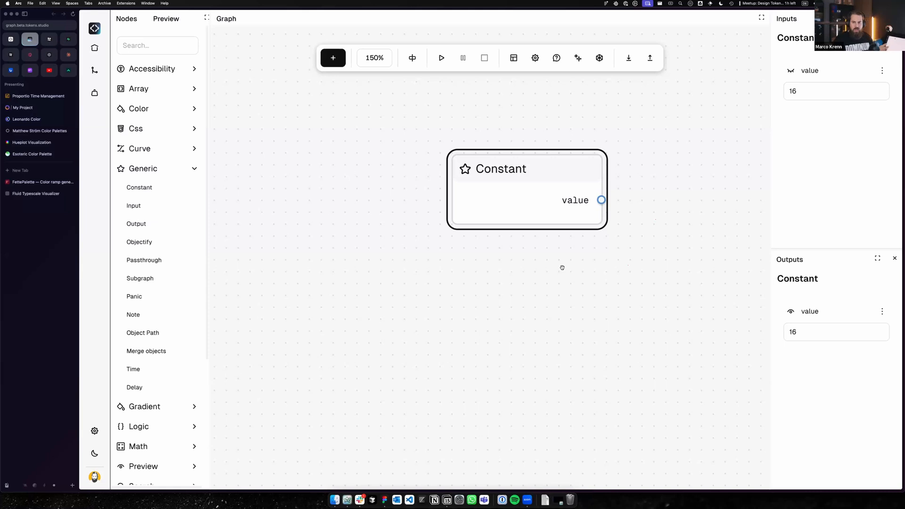
click(527, 308)
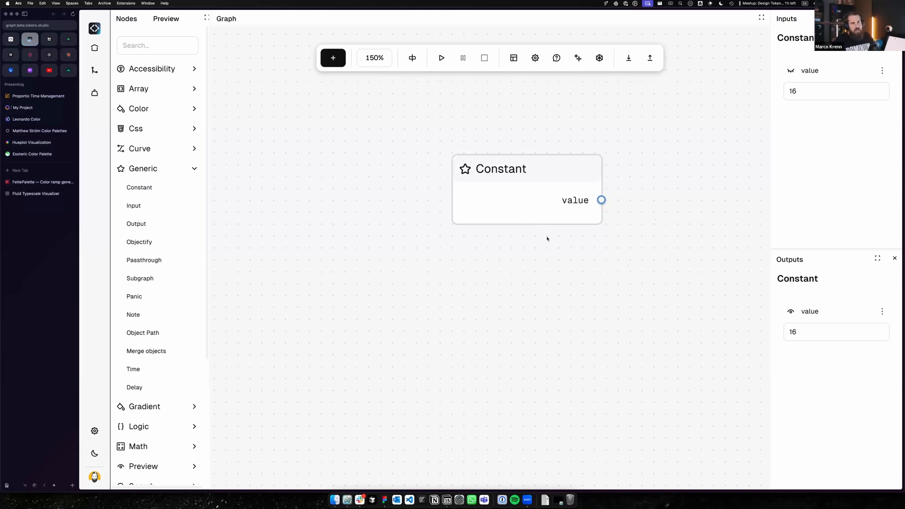
drag(540, 206, 556, 196)
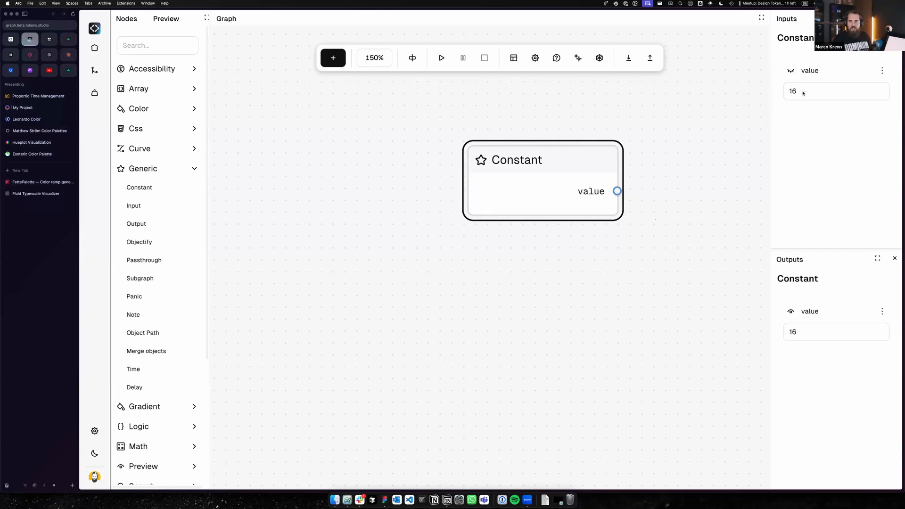
click(531, 342)
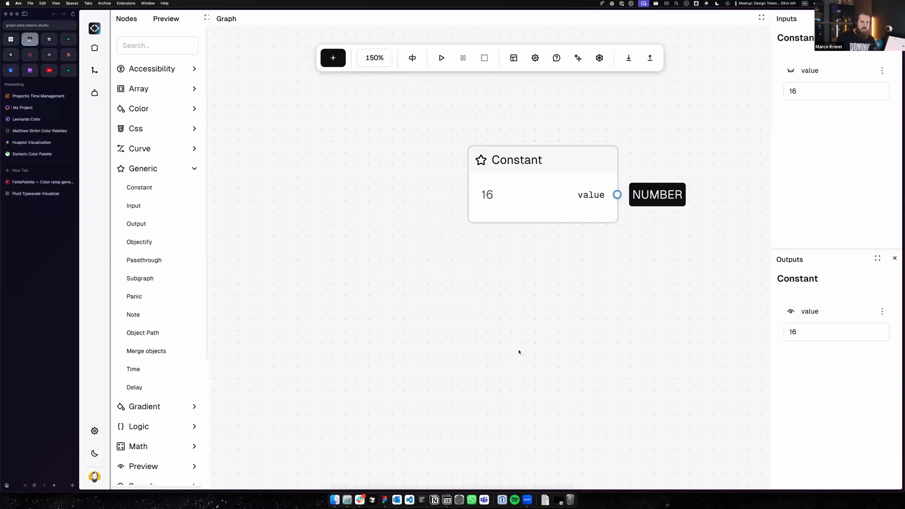
Step: Add a math Add node to the graph, below and beside the Constant node
scroll(524, 353, down, 5)
scroll(525, 330, down, 3)
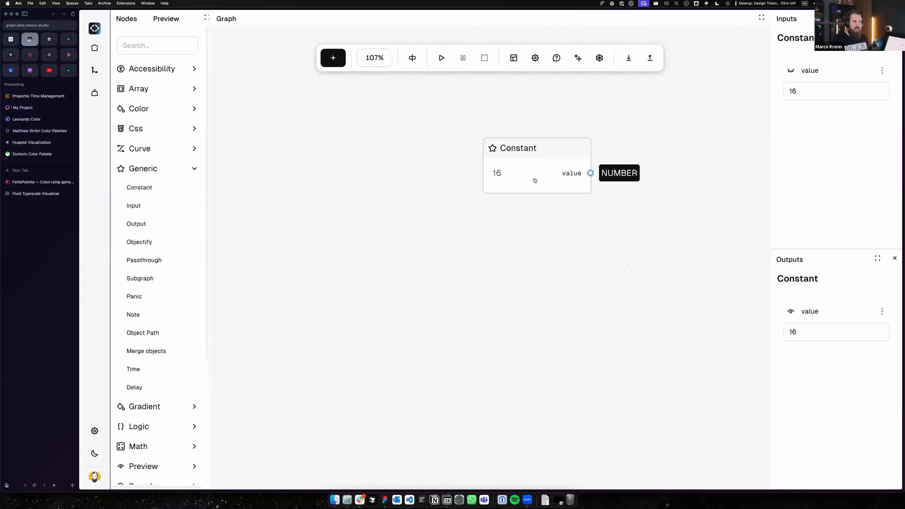
scroll(157, 354, down, 3)
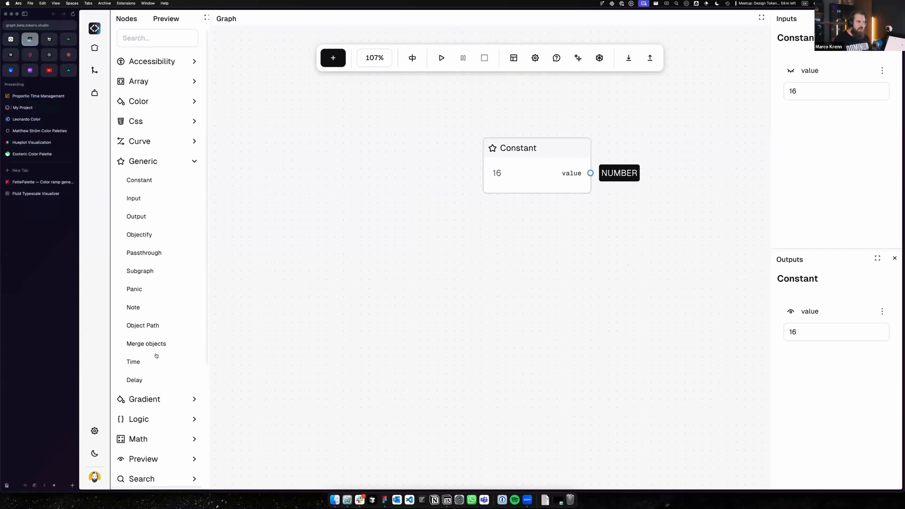
click(146, 381)
scroll(152, 399, down, 2)
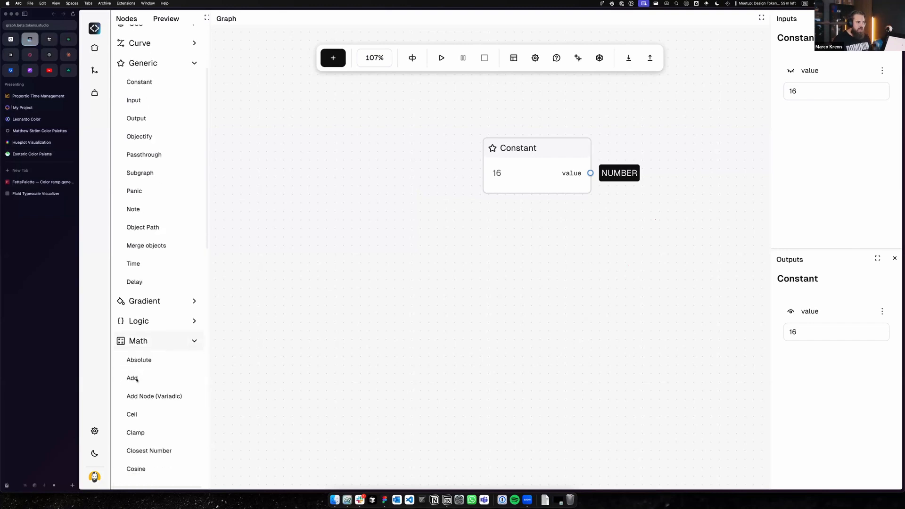
drag(133, 378, 405, 282)
Step: Set both inputs a and b of the Add node to 8
click(812, 93)
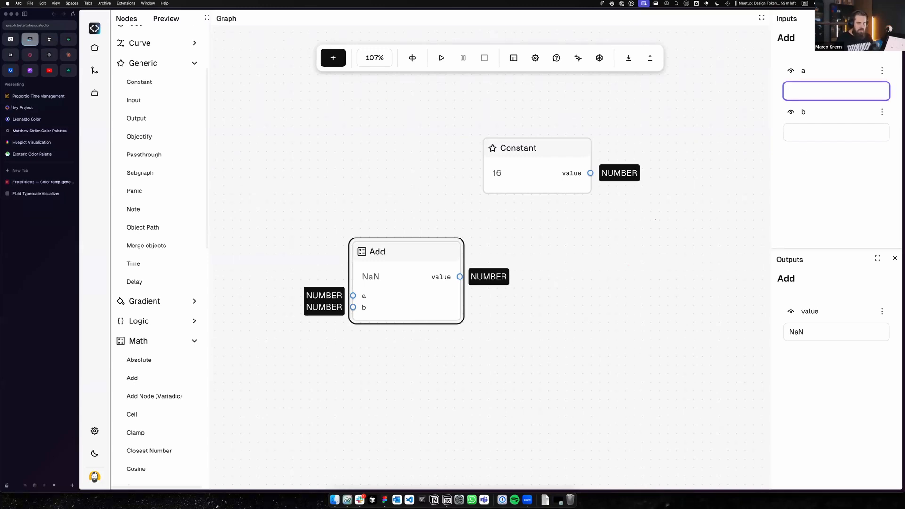
text(8)
key(Tab)
key(Tab)
key(Tab)
text(8)
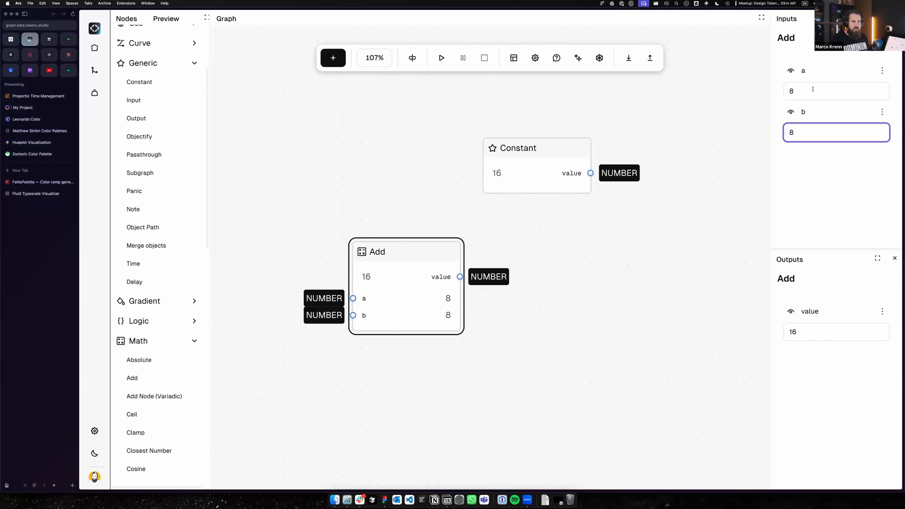
Step: Replace the Add node with a math Multiply node placed in the same area of the graph
click(408, 292)
key(BackSpace)
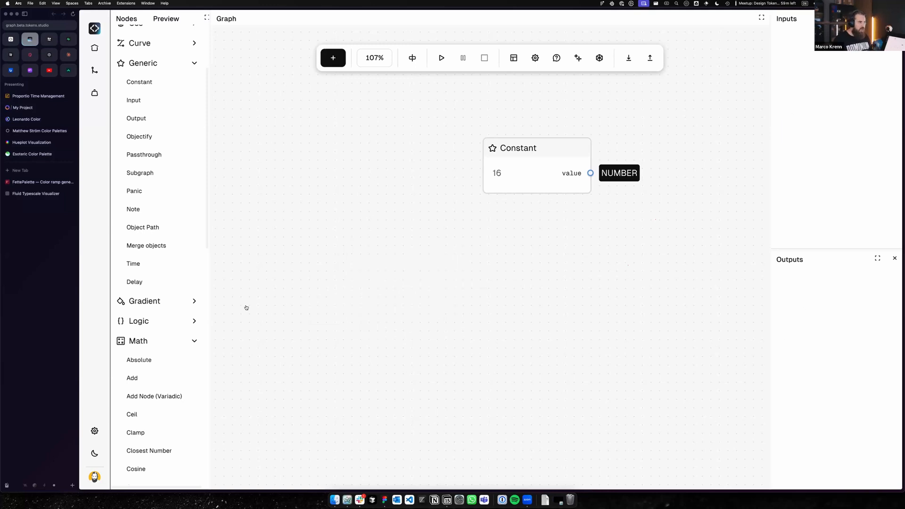
scroll(156, 231, down, 10)
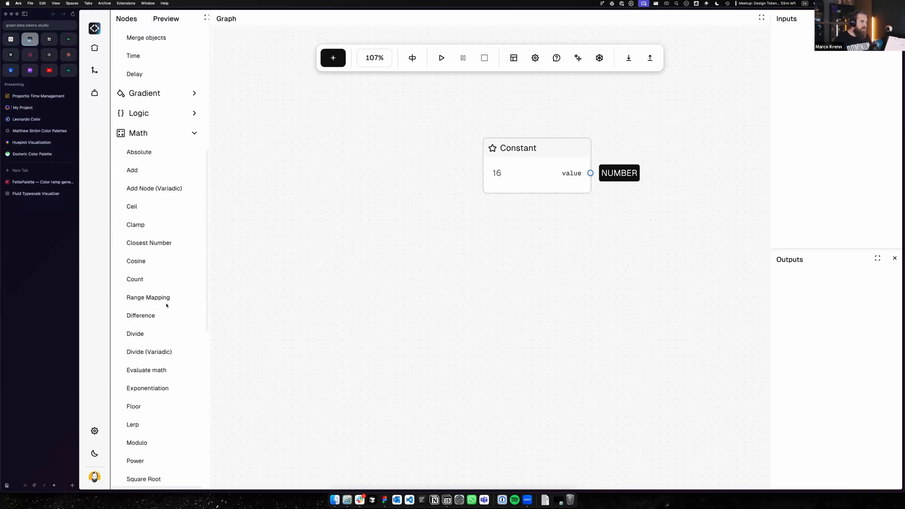
scroll(146, 363, down, 1)
drag(143, 399, 398, 264)
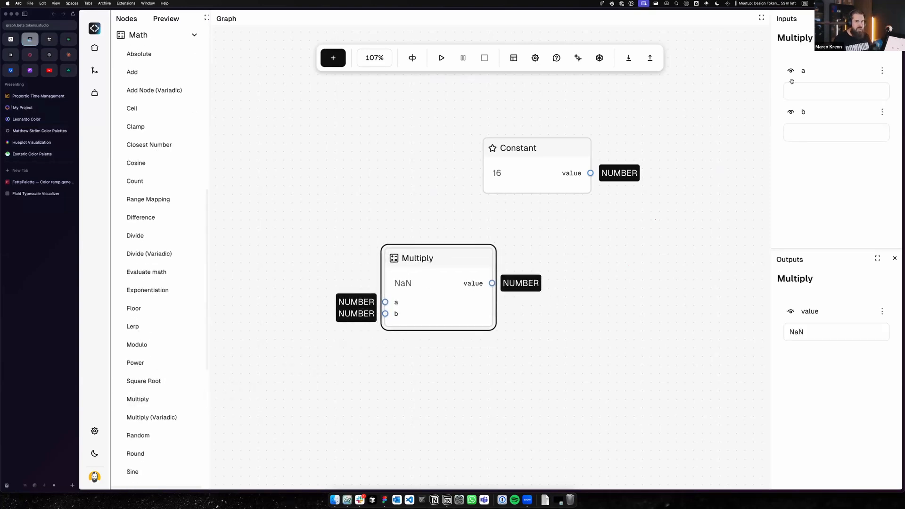
Step: Set the Multiply node's input a to 8 and b to 2, and reposition it below the Constant node
click(804, 94)
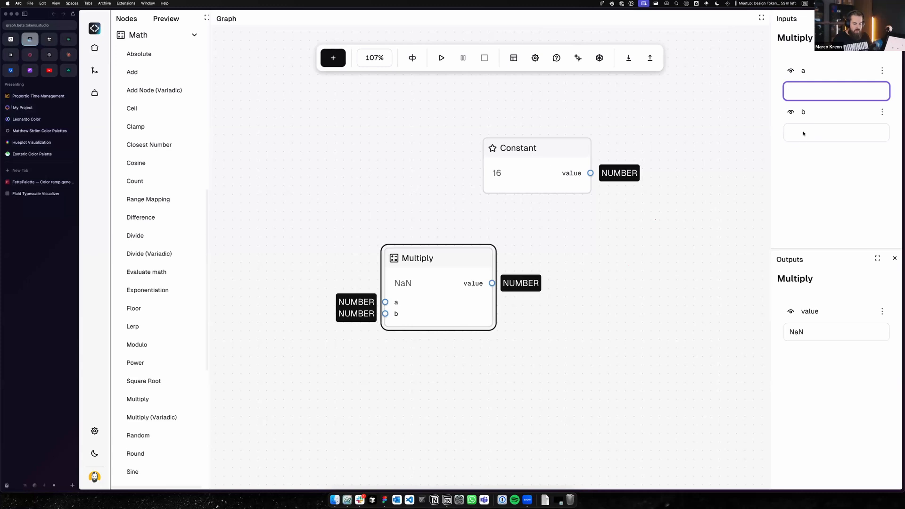
text(8)
click(804, 133)
text(2)
click(551, 318)
drag(444, 309, 532, 267)
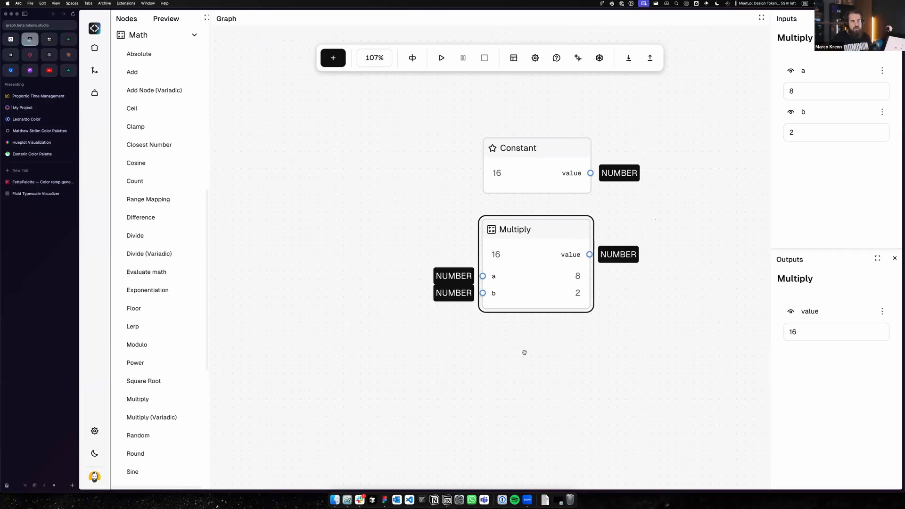
drag(533, 285, 415, 337)
click(510, 367)
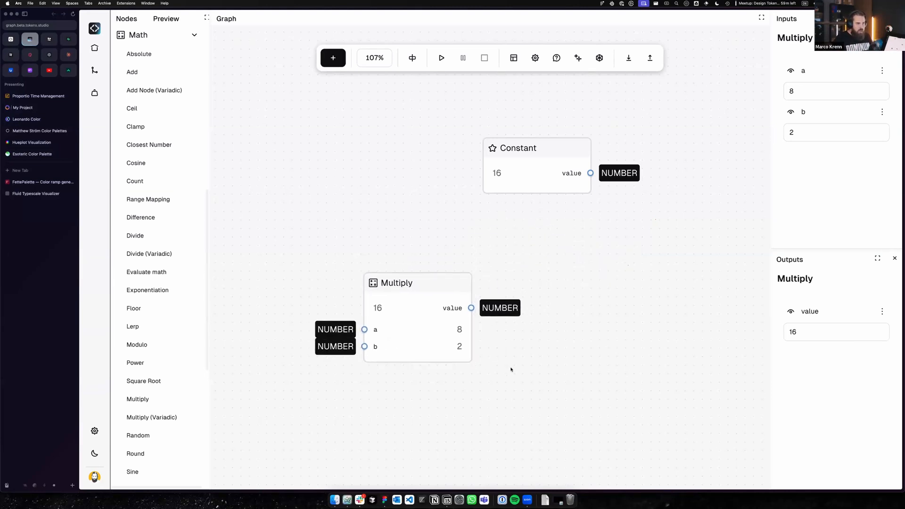
Step: Change input a of the Multiply node to 4
scroll(509, 369, down, 5)
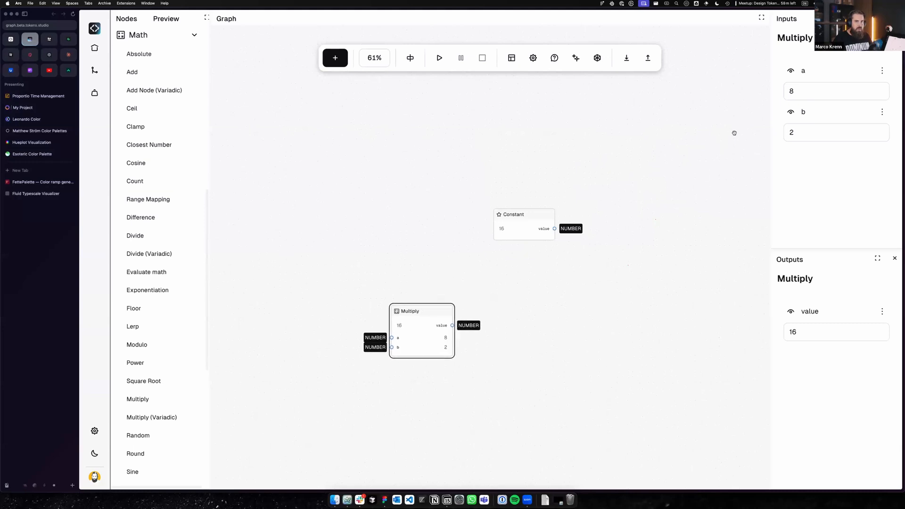
double_click(781, 92)
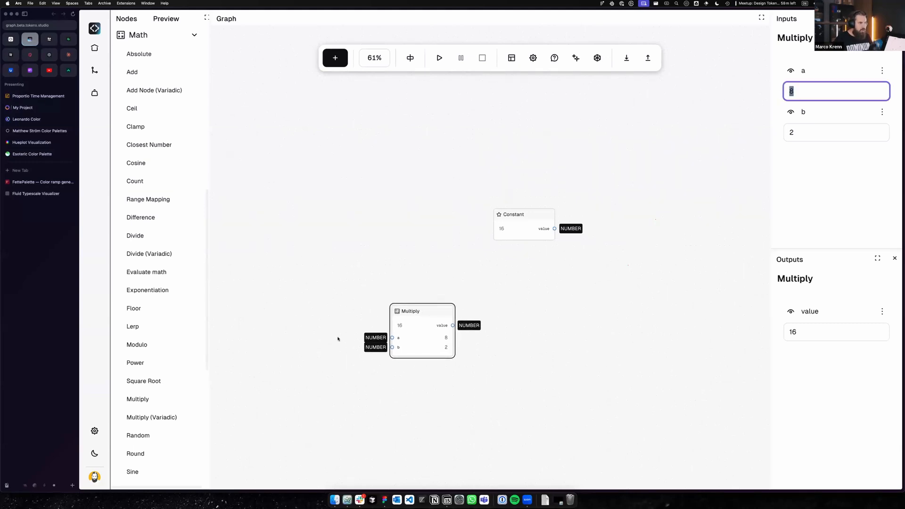
drag(803, 93, 778, 115)
text(4)
click(430, 272)
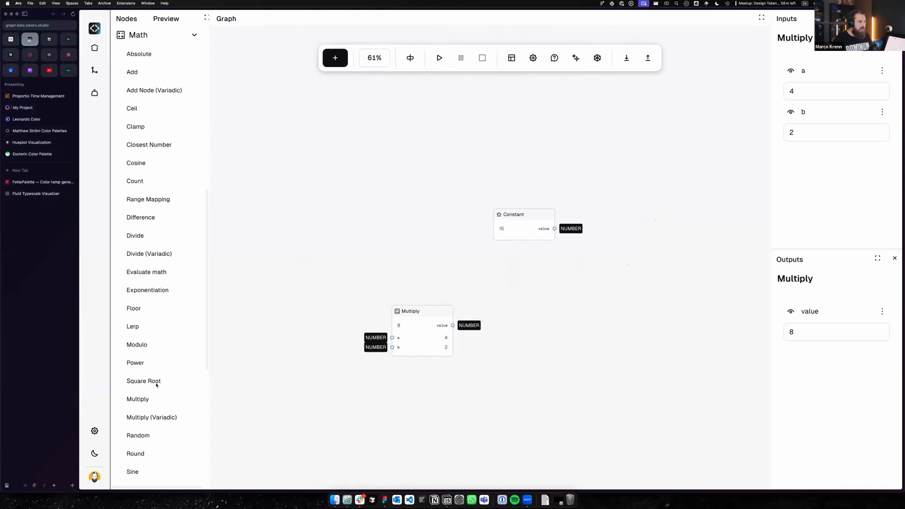
Step: Add a Power node beside the Multiply node and connect Multiply's value output to Power's base input
drag(465, 336, 513, 325)
drag(453, 325, 548, 315)
drag(418, 345, 425, 314)
click(452, 393)
click(481, 407)
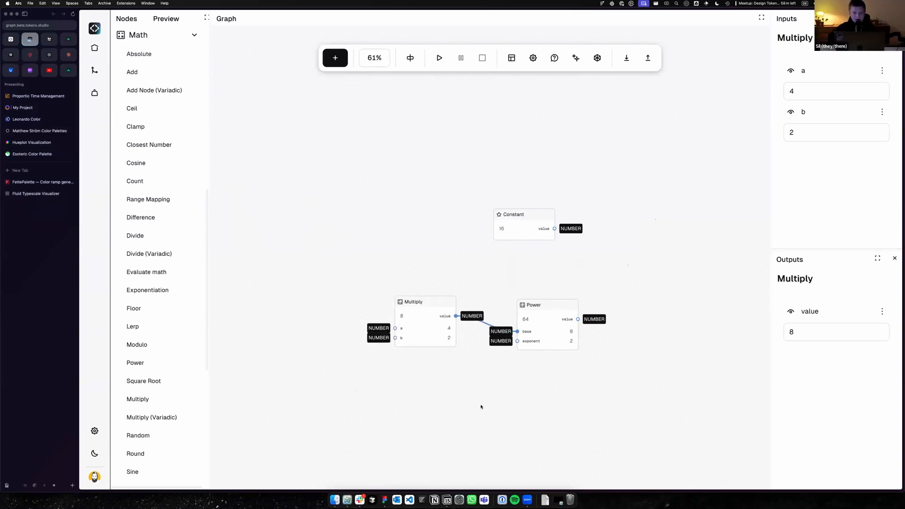
scroll(507, 377, up, 5)
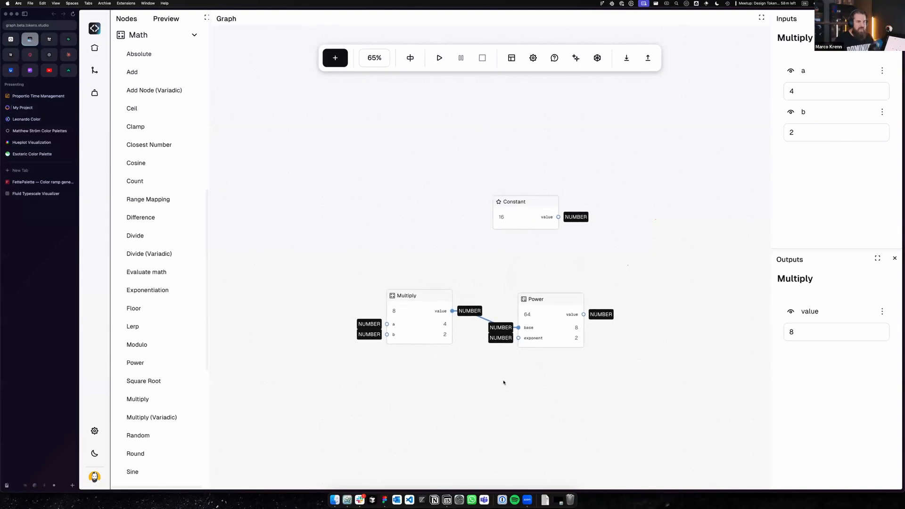
Step: Adjust the positions of the connected Power and Multiply nodes and set Multiply's input a to 2
click(392, 277)
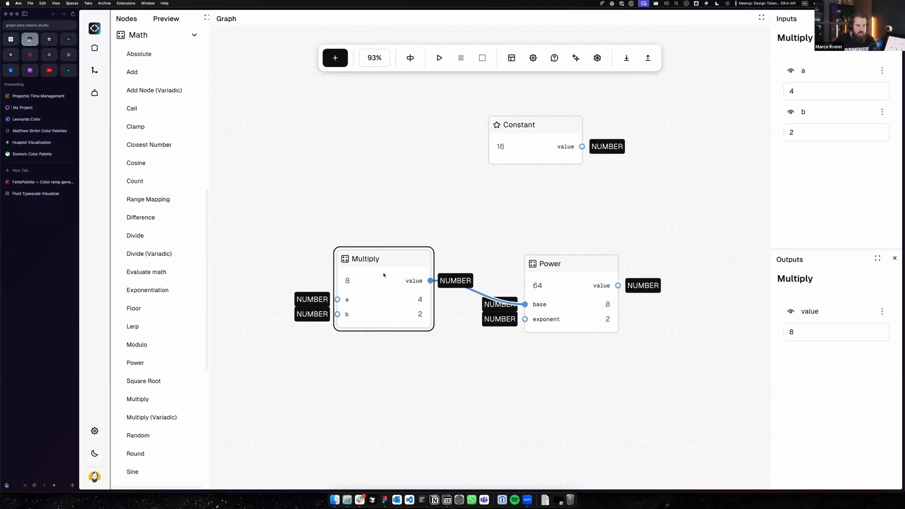
drag(558, 292, 527, 281)
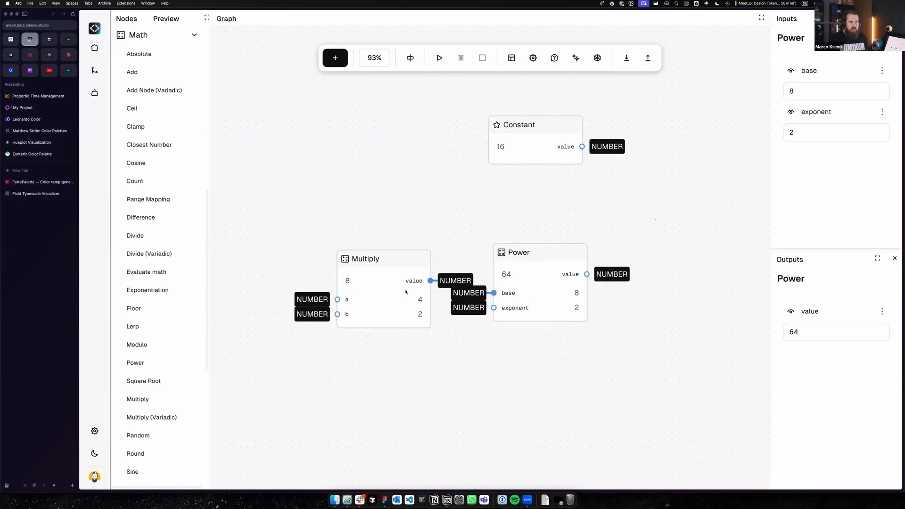
drag(404, 300, 395, 294)
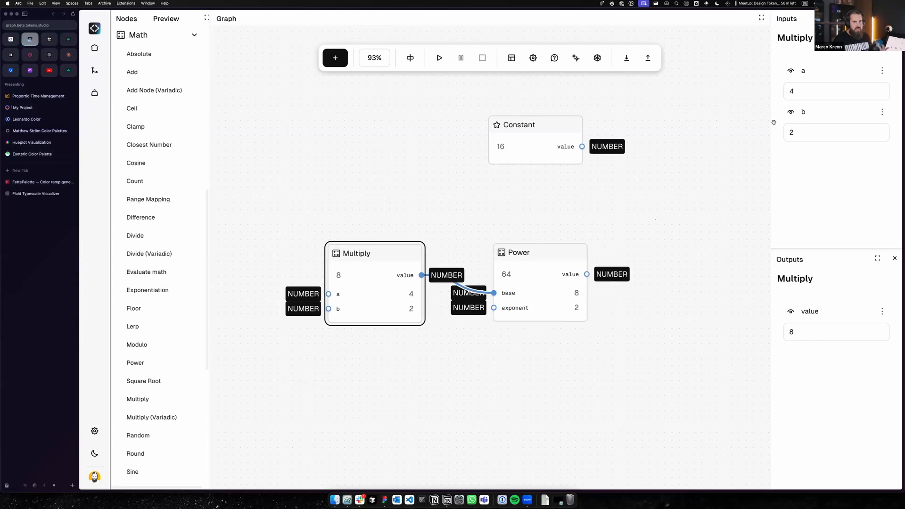
key(Tab)
text(2)
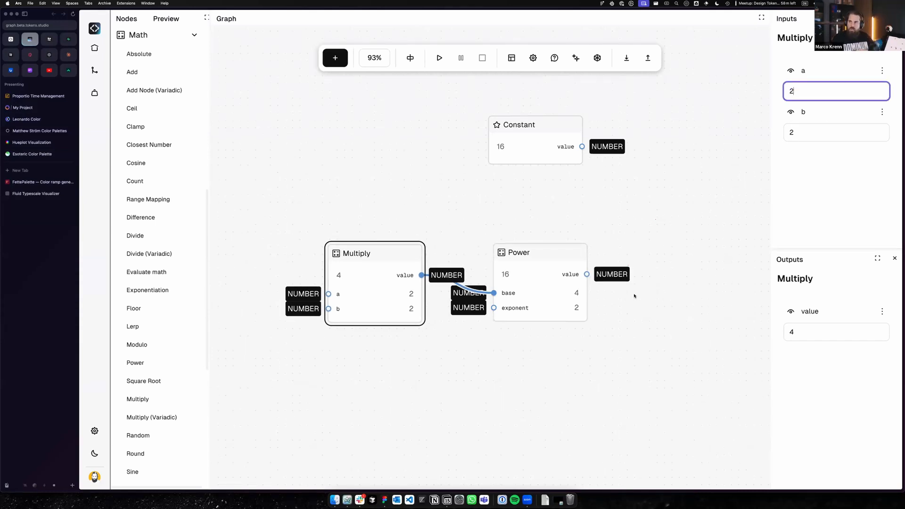
Step: Inspect the Power, Constant and Multiply nodes and delete all three from the graph
click(536, 287)
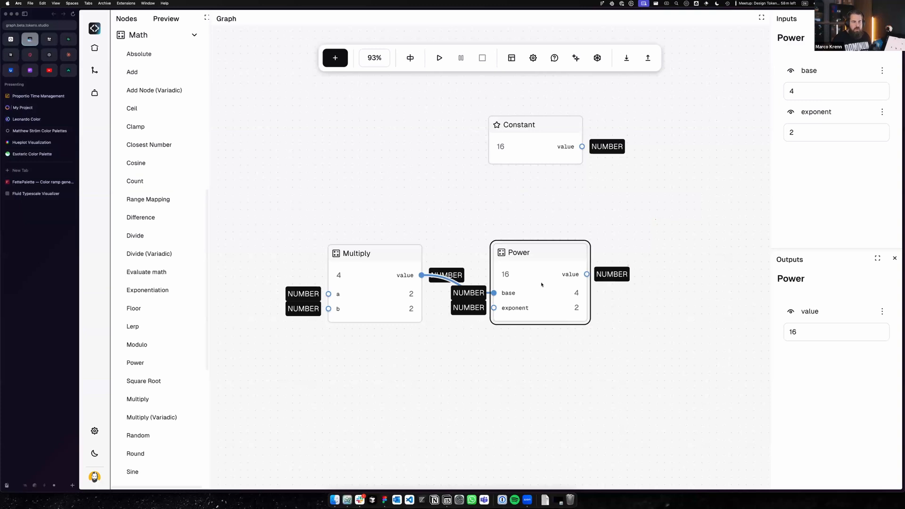
click(555, 127)
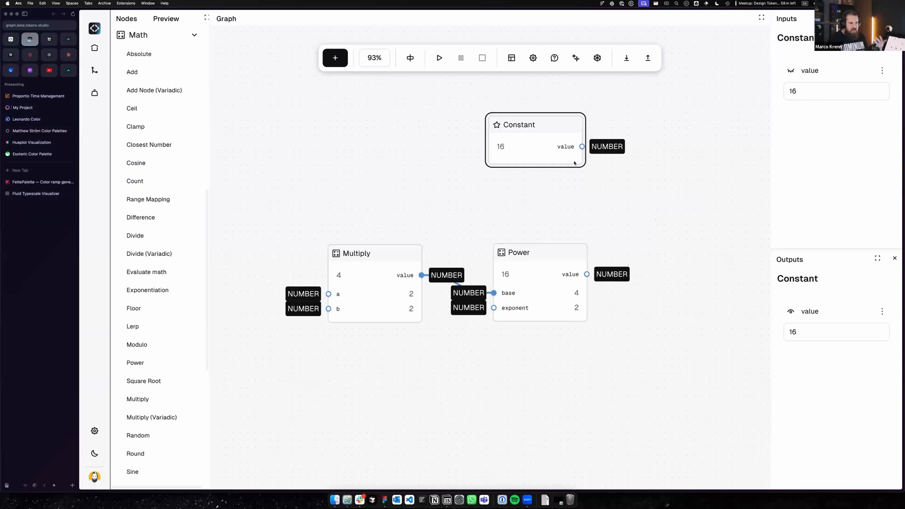
click(350, 290)
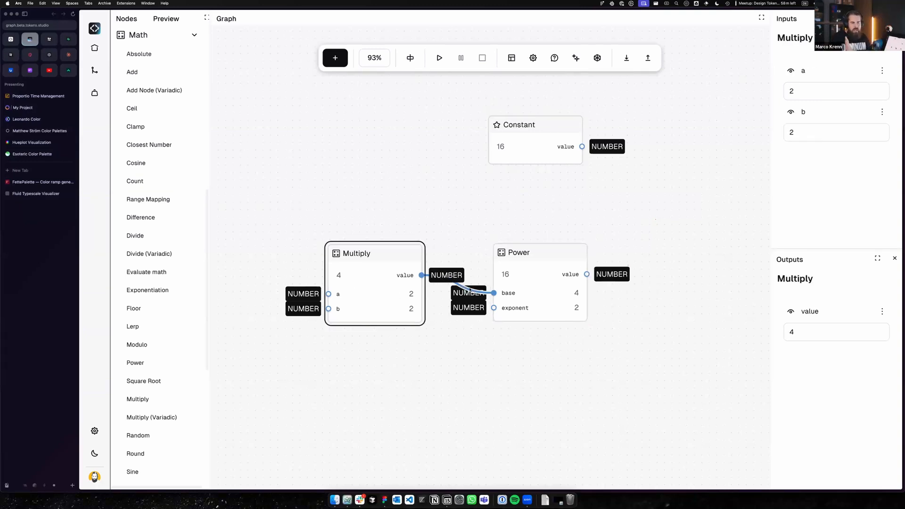
click(516, 274)
click(486, 336)
drag(325, 134, 679, 376)
key(BackSpace)
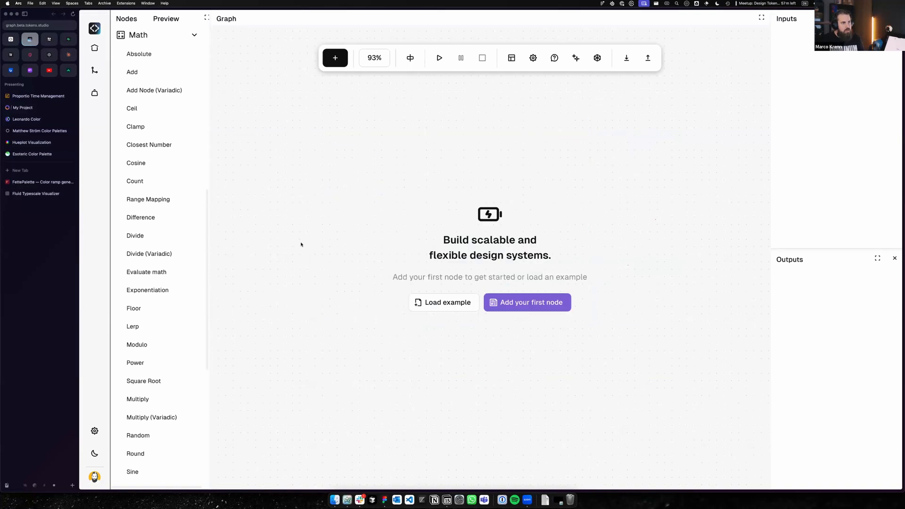
Step: Revisit Proportio's typography settings, and return to the empty graph with the Math node category collapsed
click(29, 96)
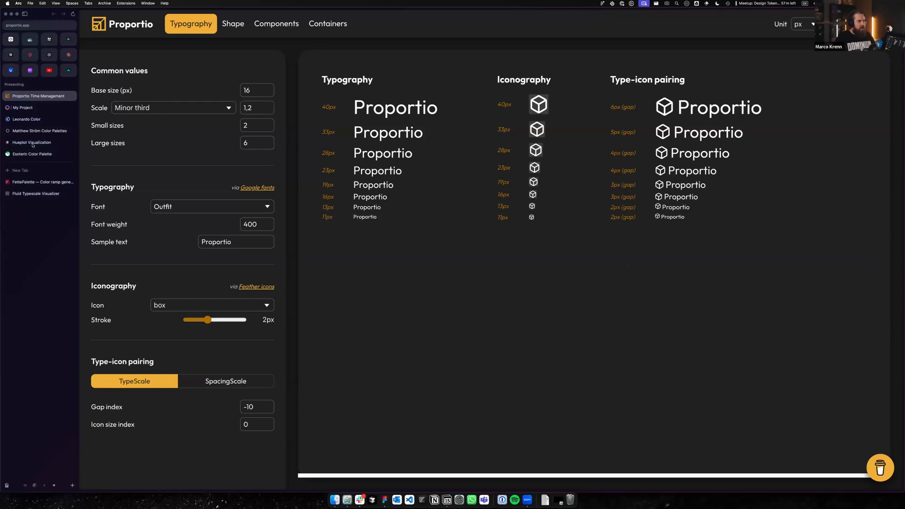
click(30, 40)
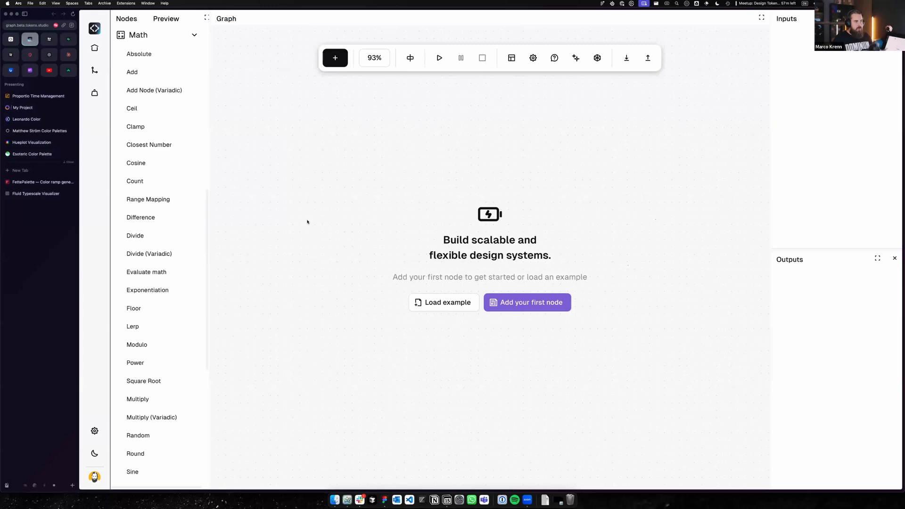
scroll(136, 108, up, 2)
click(142, 95)
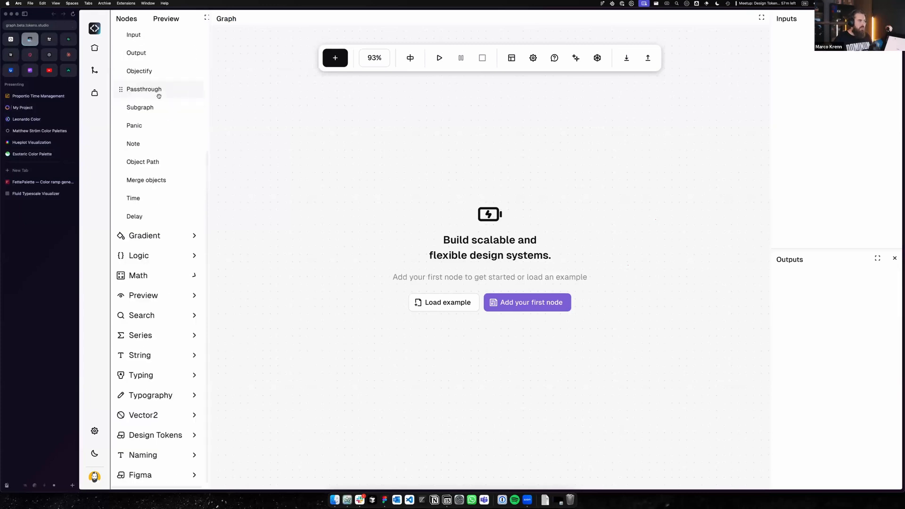
Step: Add a Geometric Series node from the Series category to the empty graph and reposition it
click(151, 337)
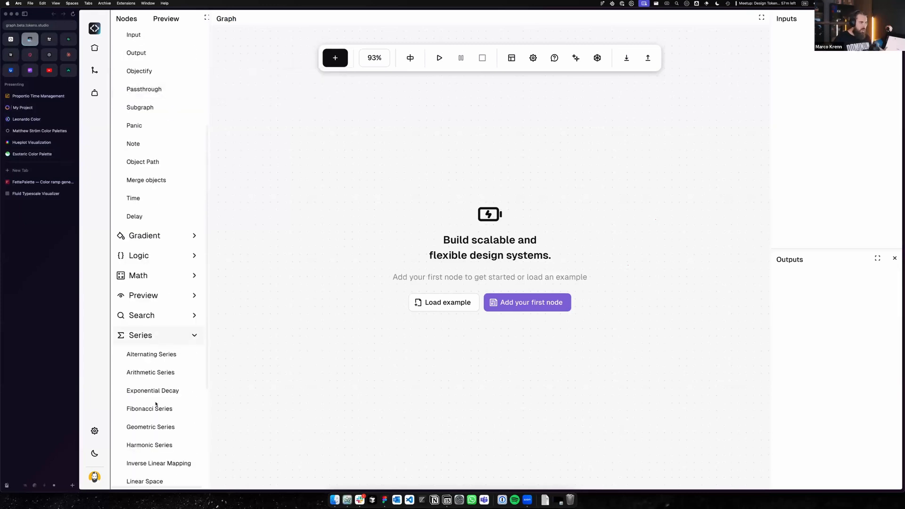
scroll(156, 404, down, 2)
drag(151, 383, 423, 218)
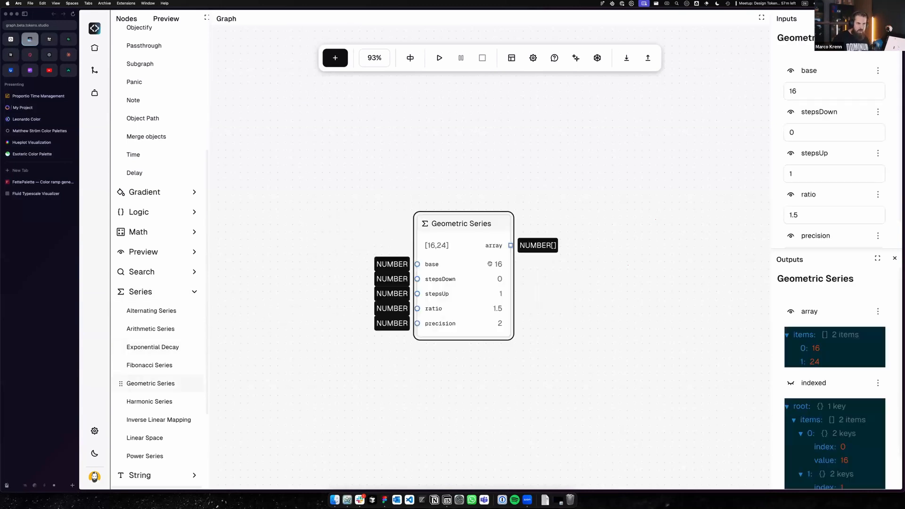
drag(495, 269, 499, 230)
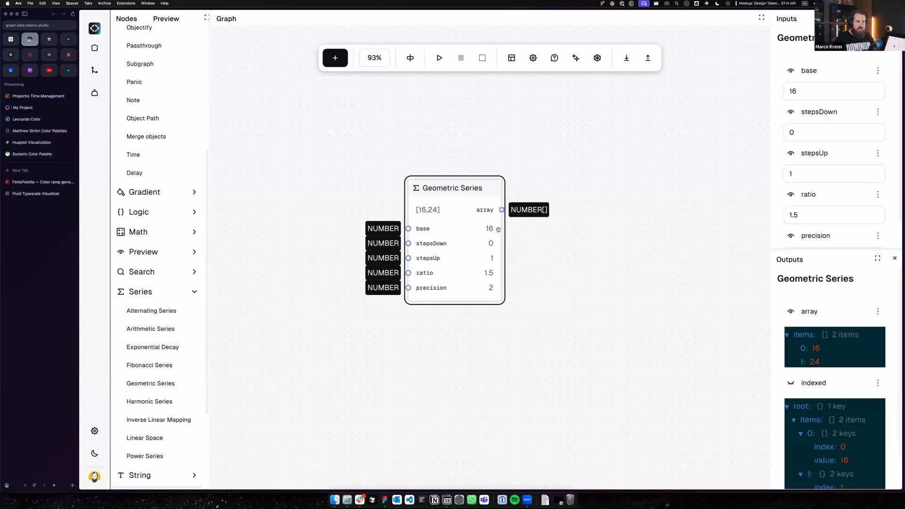
Step: Set the Geometric Series node's stepsDown to 2, stepsUp to 7 and ratio to 1.2
click(803, 137)
key(BackSpace)
text(2)
click(809, 171)
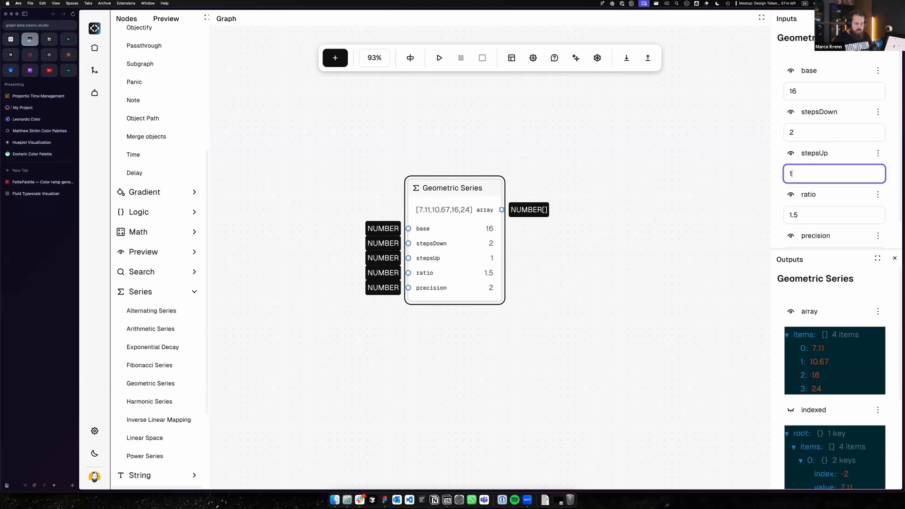
key(BackSpace)
text(7)
click(815, 215)
key(BackSpace)
text(2)
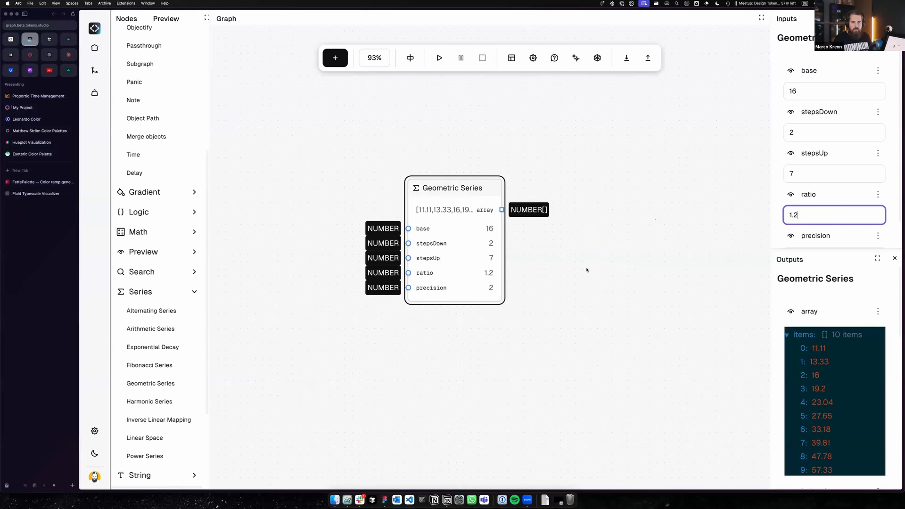
Step: Set the Geometric Series node's precision to 0 and adjust the node's position on the canvas
drag(434, 255, 398, 242)
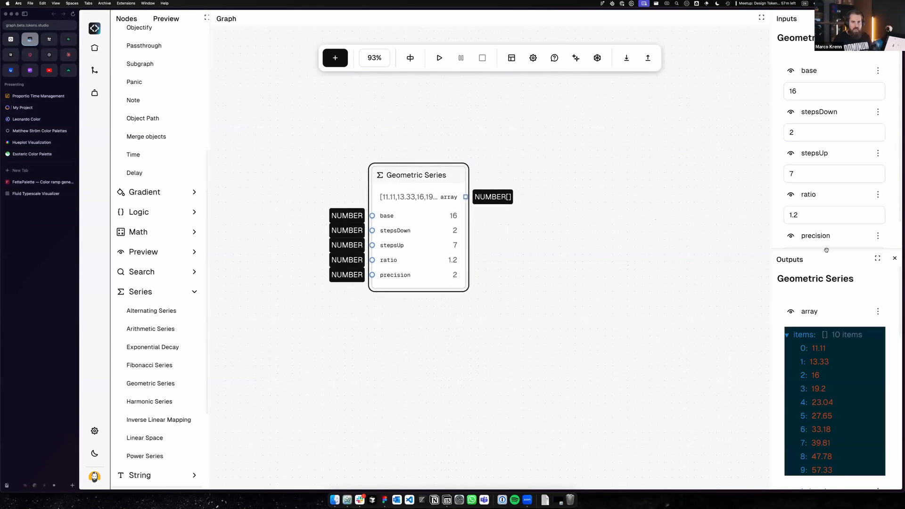
drag(832, 272, 825, 363)
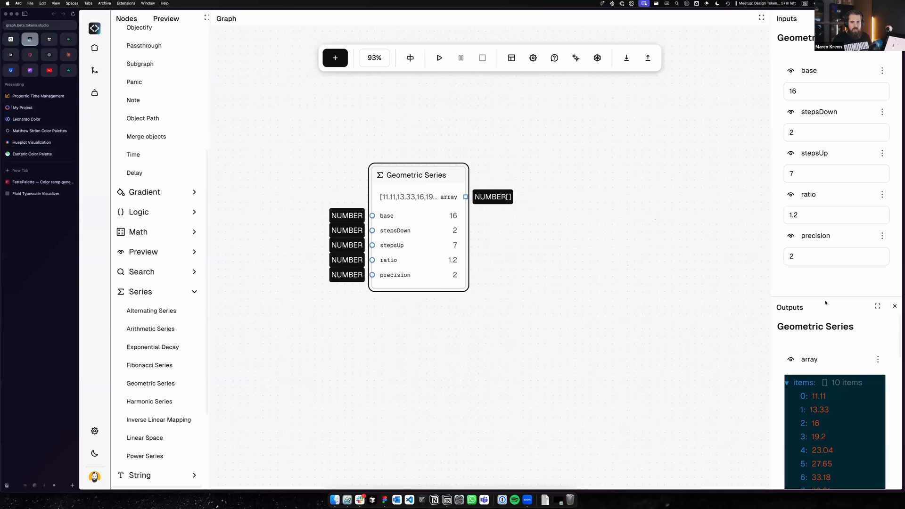
drag(826, 296, 824, 246)
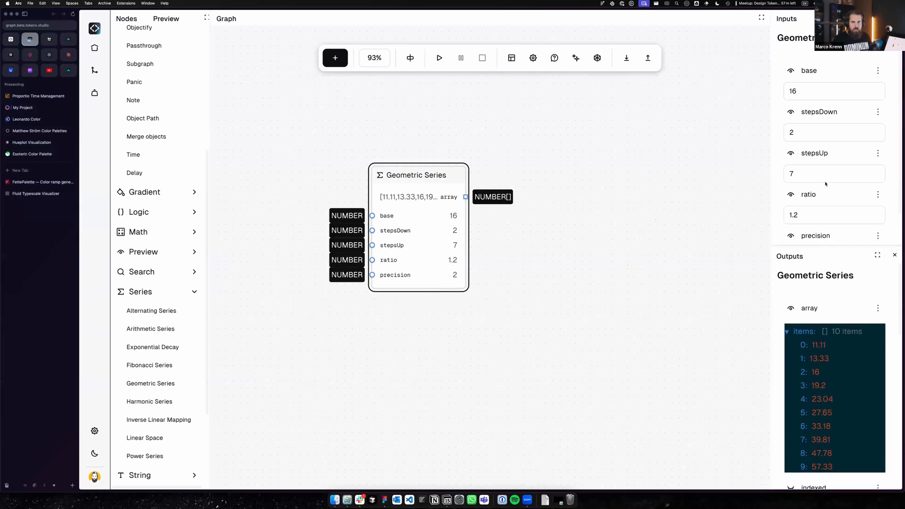
scroll(827, 185, down, 1)
click(808, 222)
key(BackSpace)
text(0)
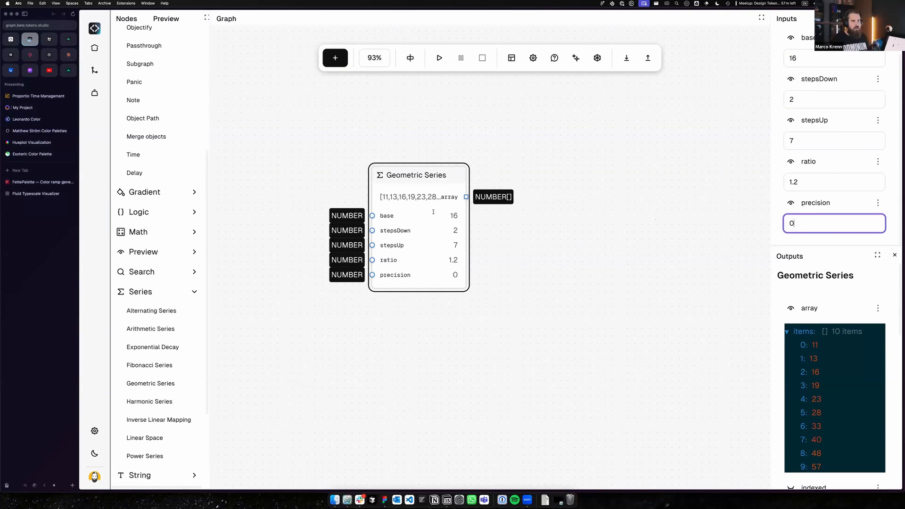
drag(470, 231, 532, 241)
click(566, 248)
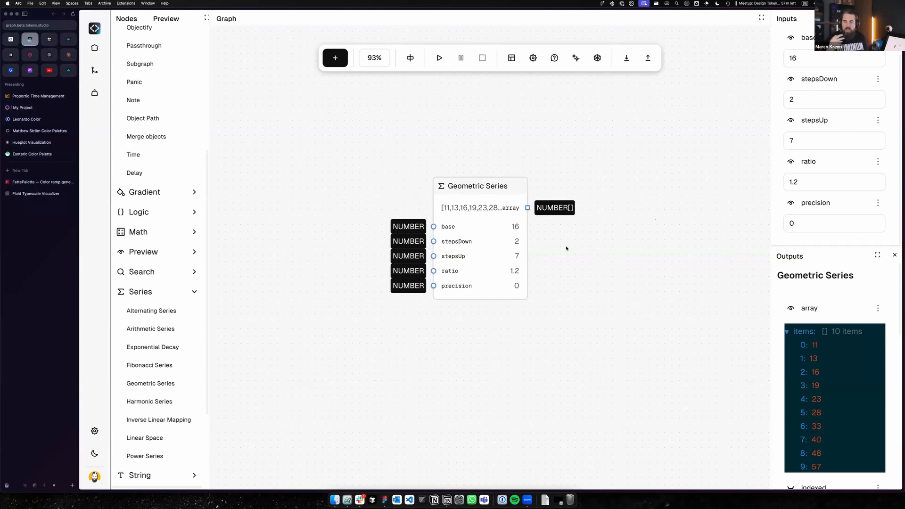
Step: Try a base of 20 on the Geometric Series node, and return the base to 16
click(814, 58)
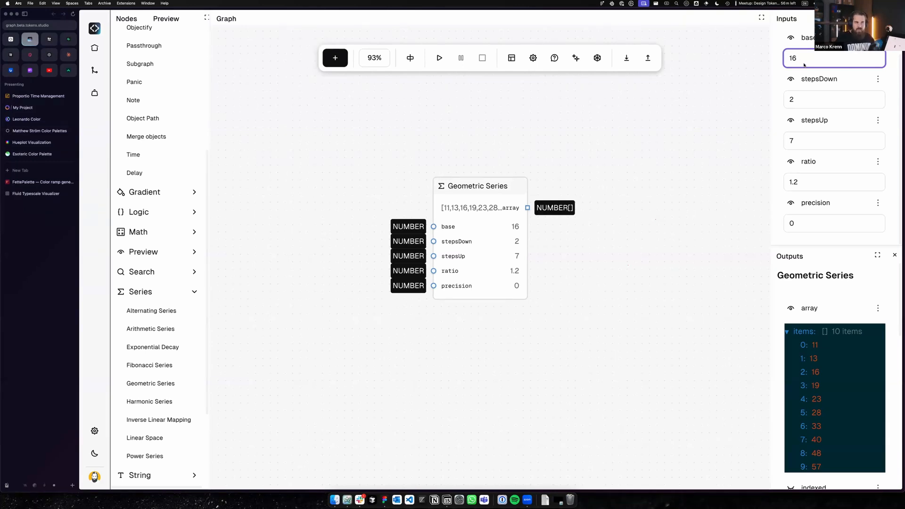
key(BackSpace)
key(BackSpace)
text(20)
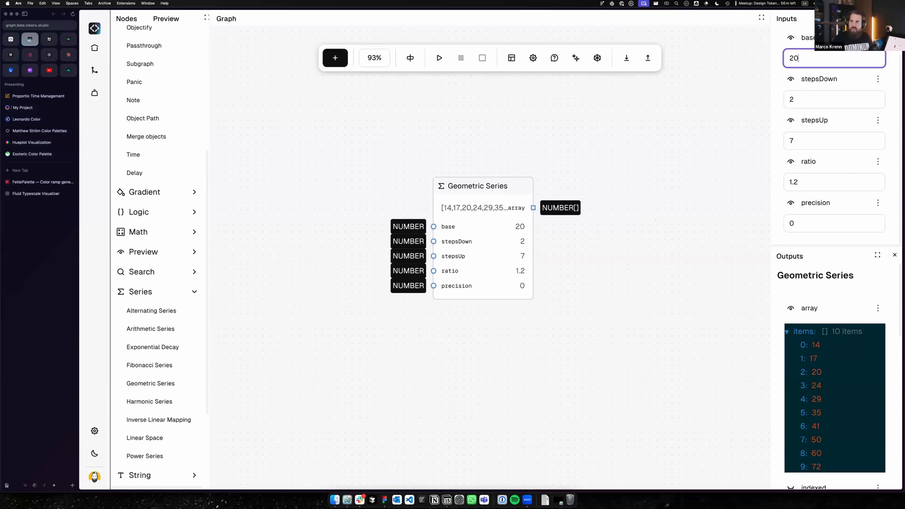
click(808, 185)
double_click(788, 58)
text(16)
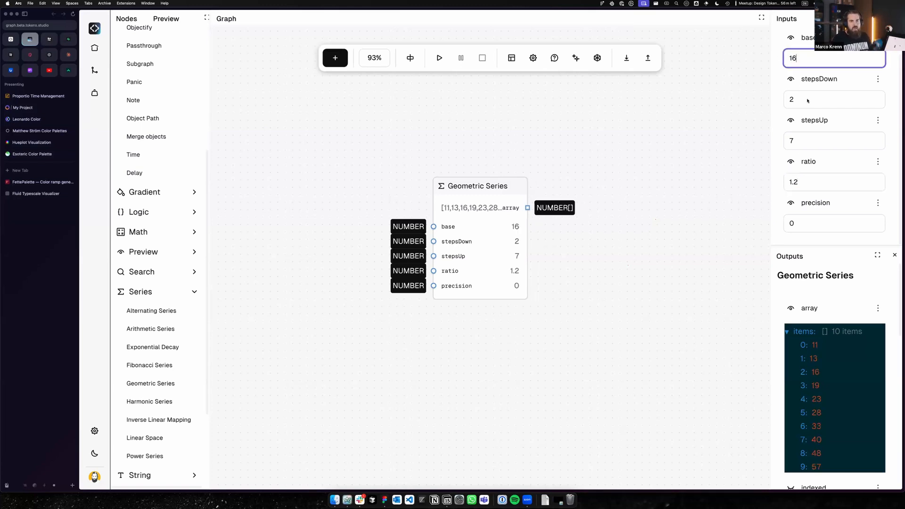
Step: Set the Geometric Series node's ratio to 1.25, move the node aside and review its array output
click(812, 181)
text(5)
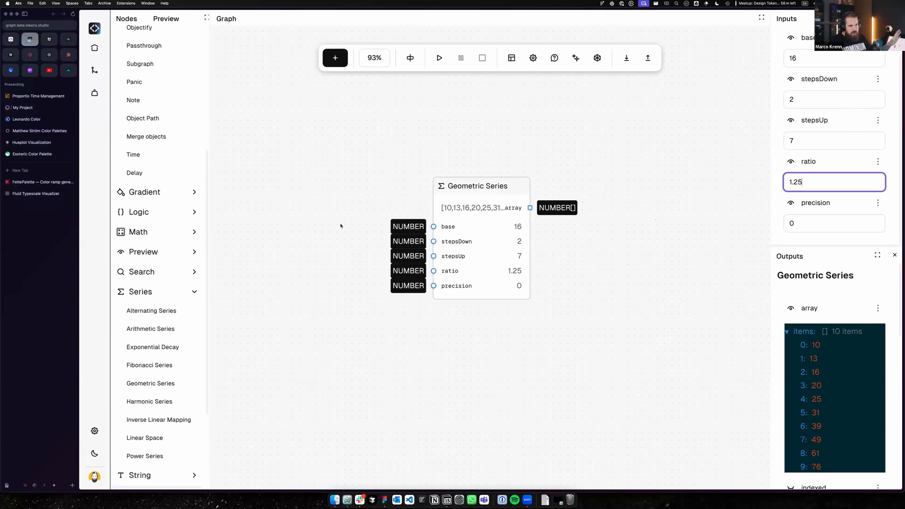
drag(476, 186, 423, 189)
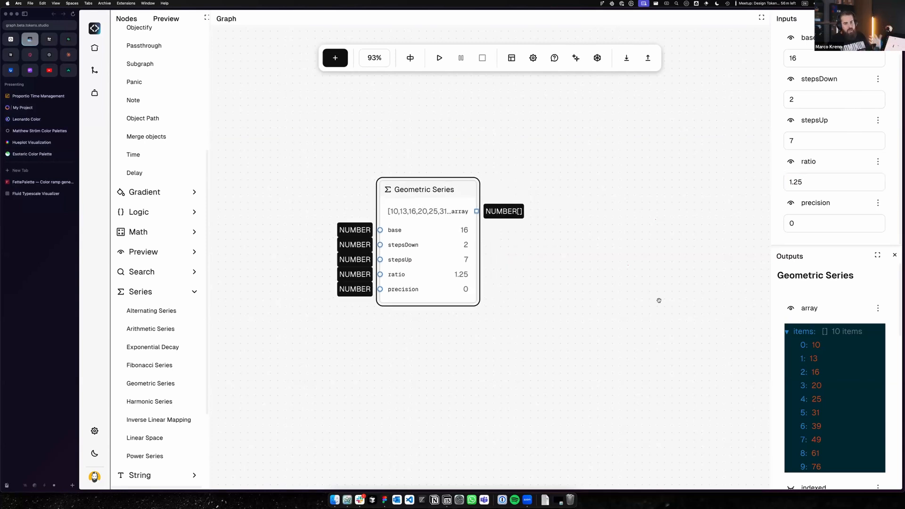
scroll(810, 350, down, 2)
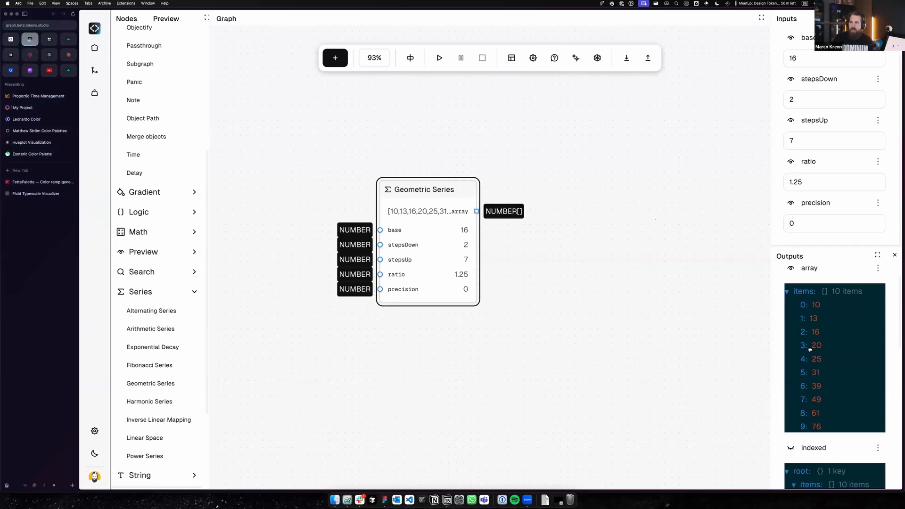
click(490, 362)
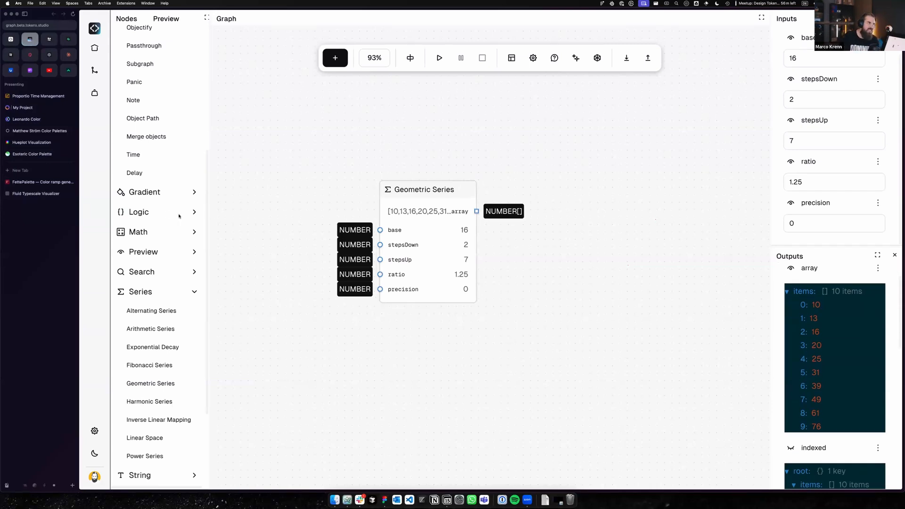
Step: Add an Array Map node beside the Geometric Series node and connect the series' array output to its array input
scroll(155, 165, up, 4)
click(169, 97)
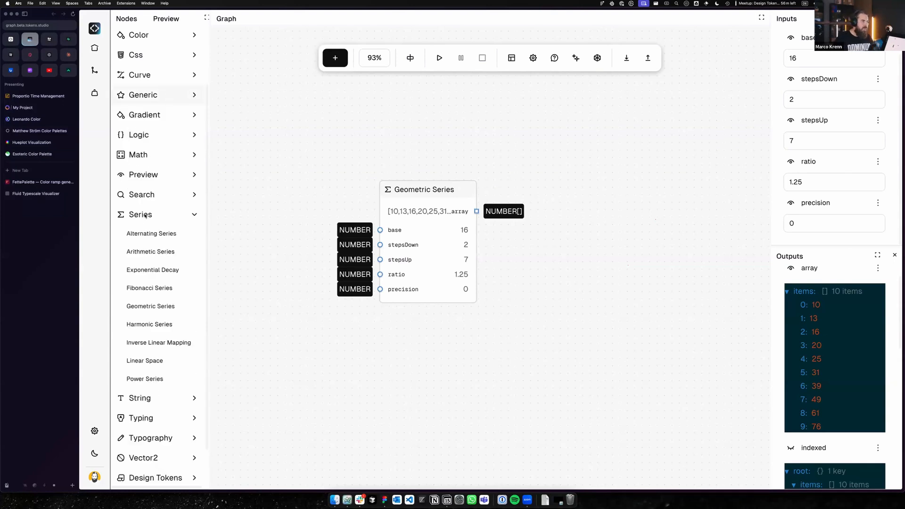
click(146, 215)
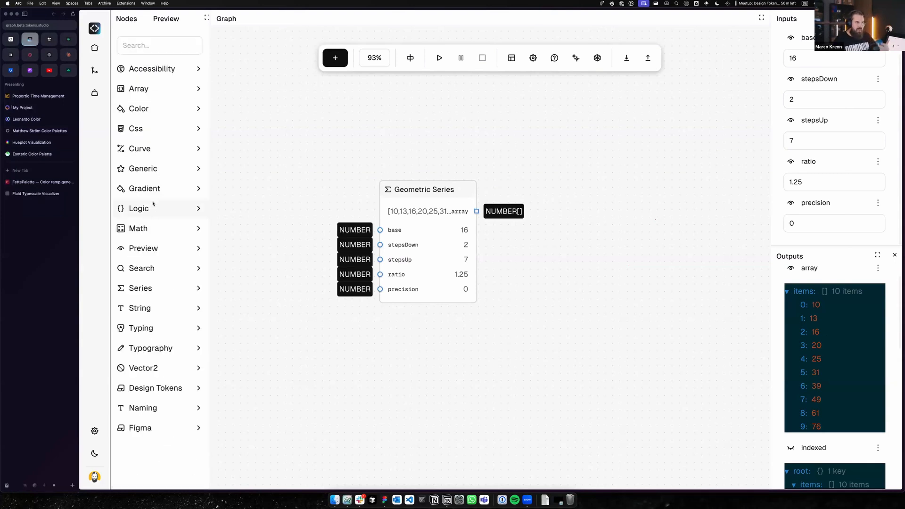
click(152, 89)
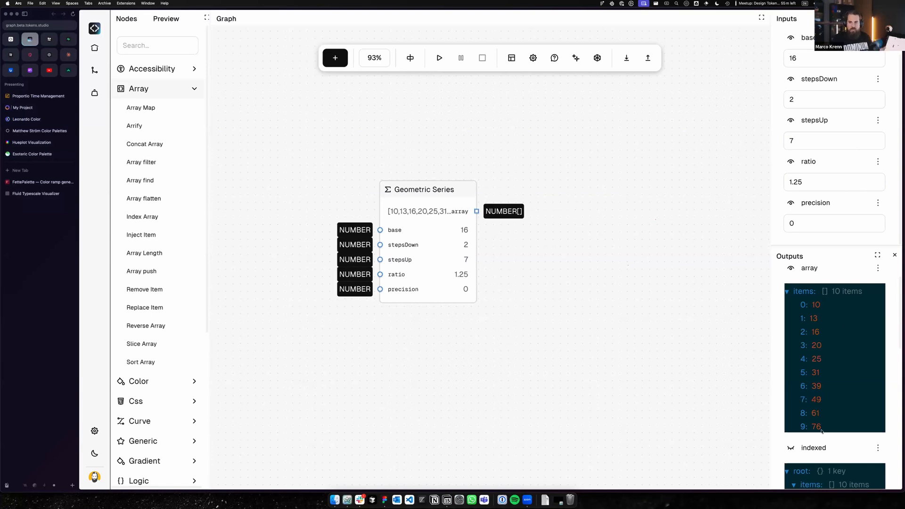
drag(446, 256, 431, 264)
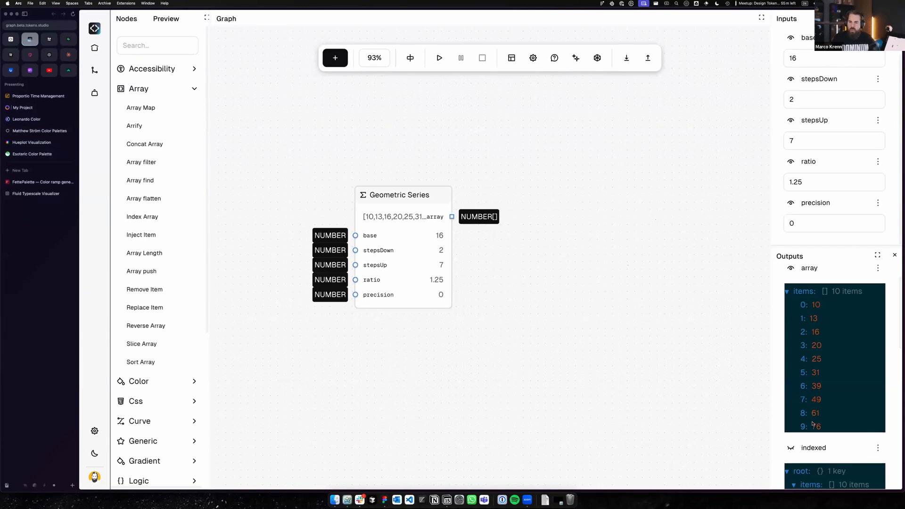
drag(146, 107, 587, 184)
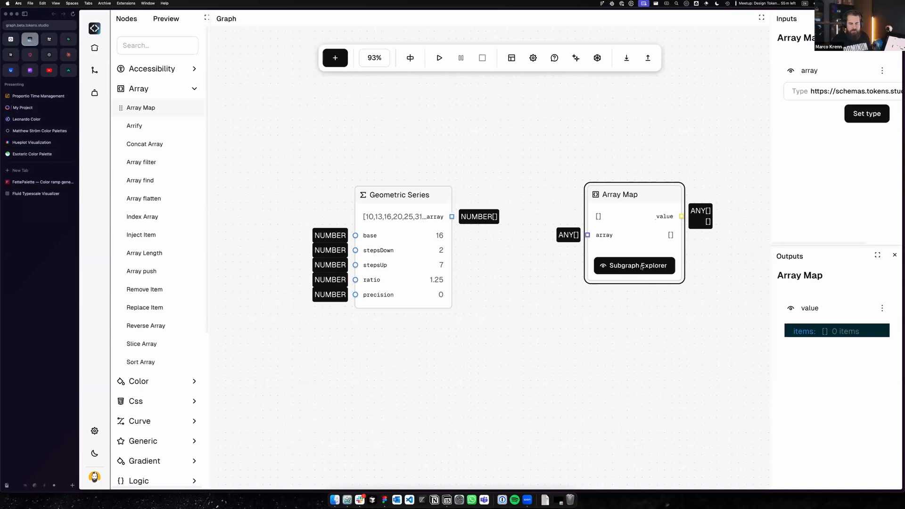
click(452, 221)
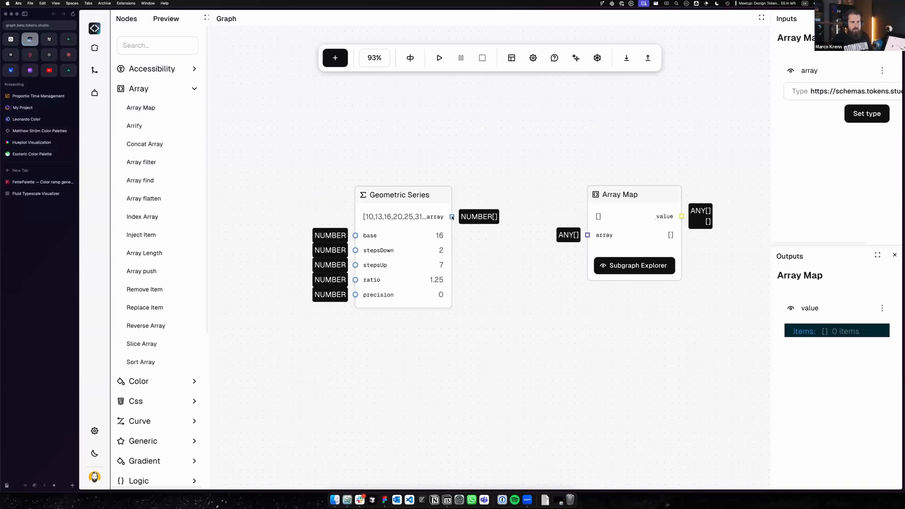
drag(452, 217, 588, 235)
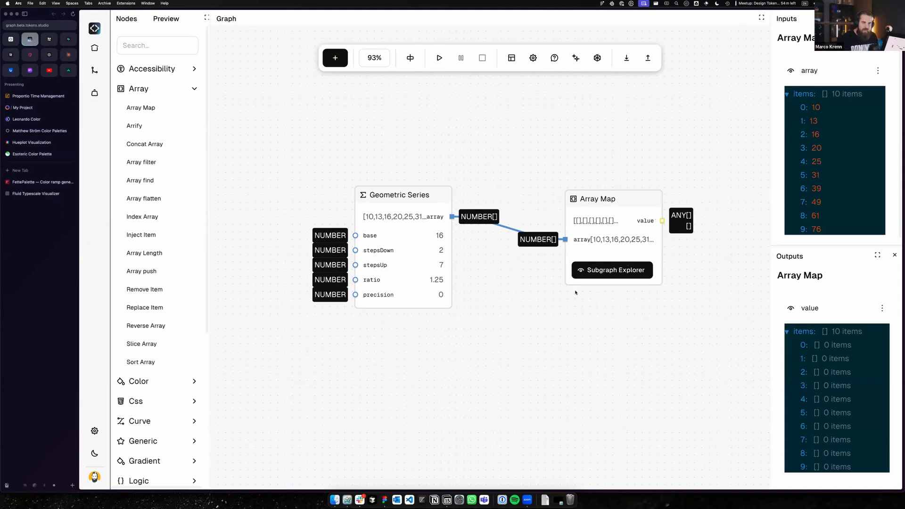
Step: Open the Array Map node's subgraph and move its Output node farther away from the Input node
drag(424, 235, 428, 237)
click(614, 243)
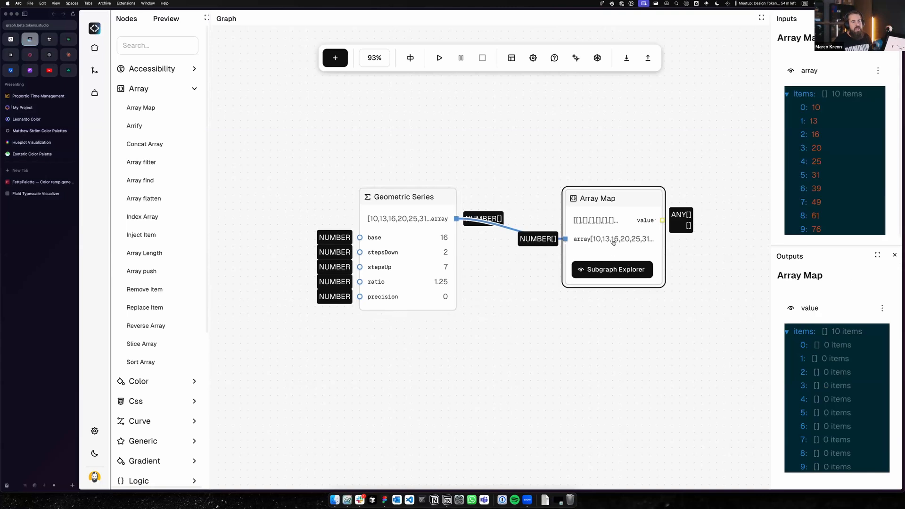
click(613, 271)
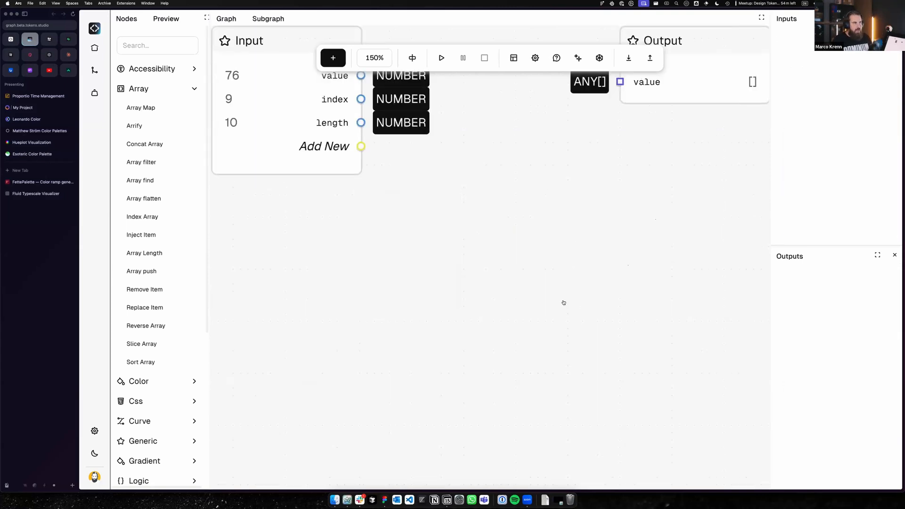
scroll(562, 304, down, 5)
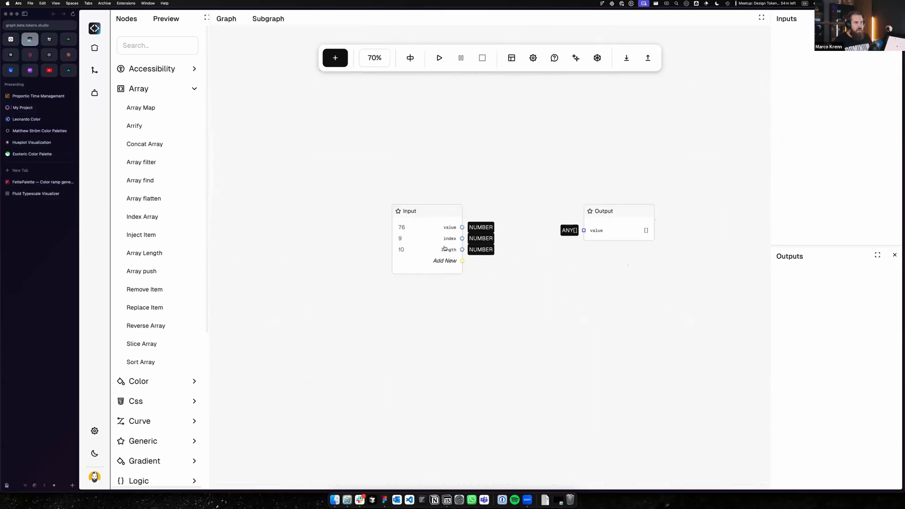
click(378, 244)
drag(619, 224, 714, 217)
scroll(653, 305, right, 3)
drag(593, 223, 688, 233)
click(530, 313)
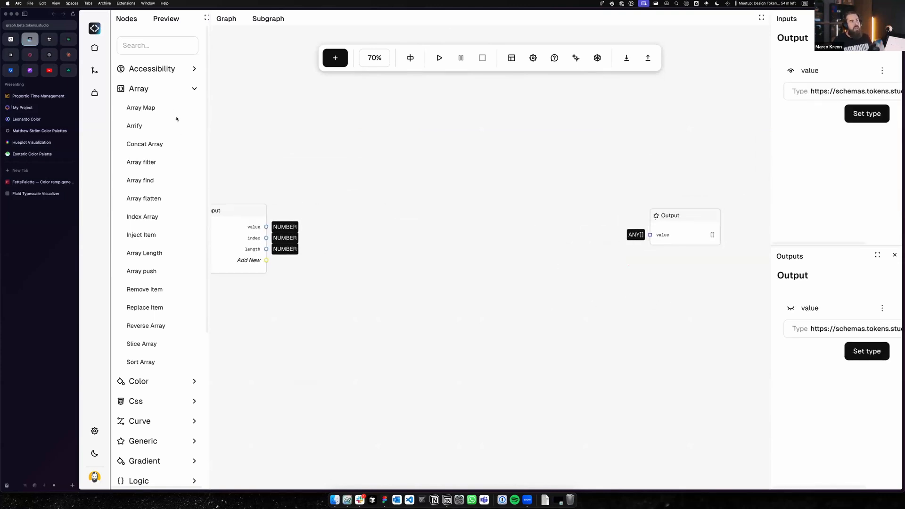
Step: Add a Create Design Token node between Input and Output and connect its token output to Output's value
click(179, 84)
click(154, 386)
scroll(155, 368, down, 6)
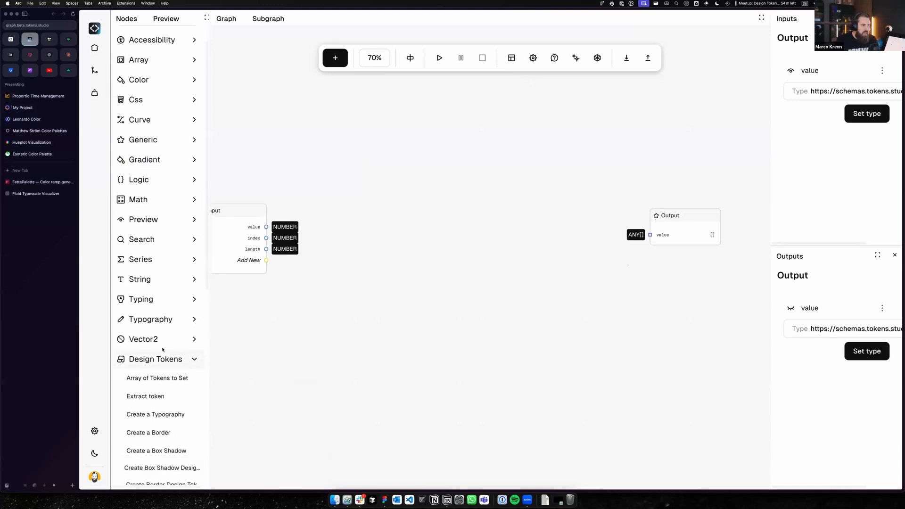
scroll(142, 377, down, 5)
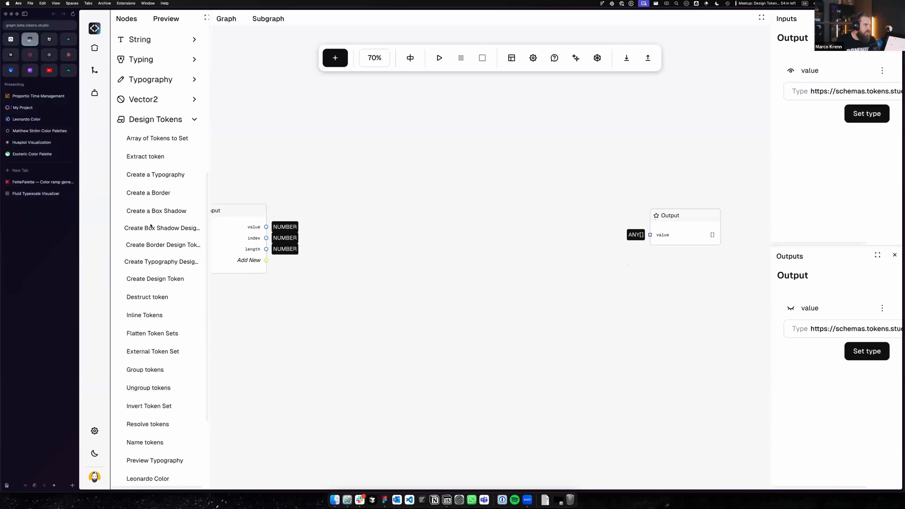
drag(302, 277, 546, 213)
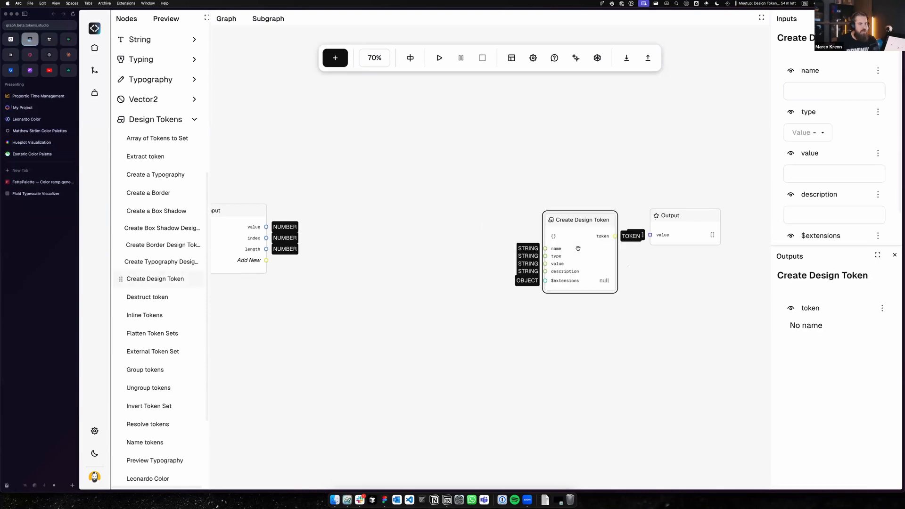
drag(604, 224, 650, 235)
click(685, 240)
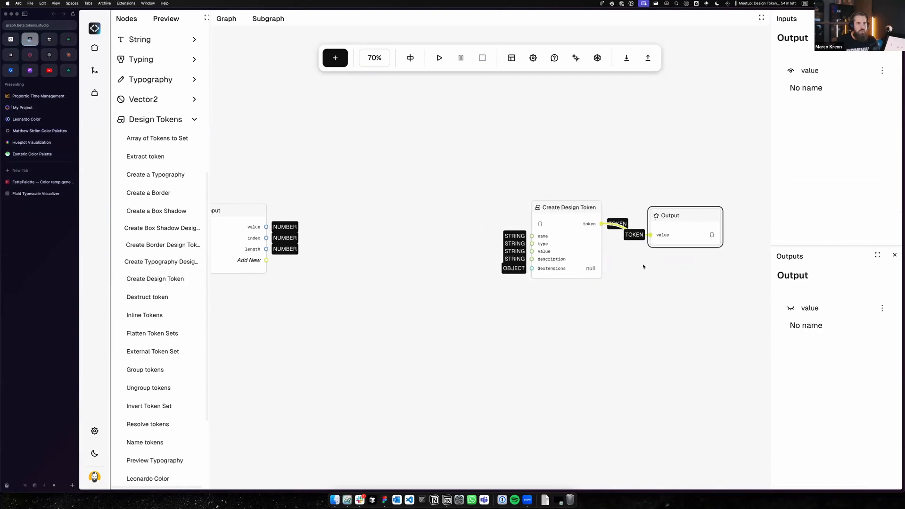
Step: Set the Create Design Token node's type to dimension and space it apart from the Output node
click(582, 253)
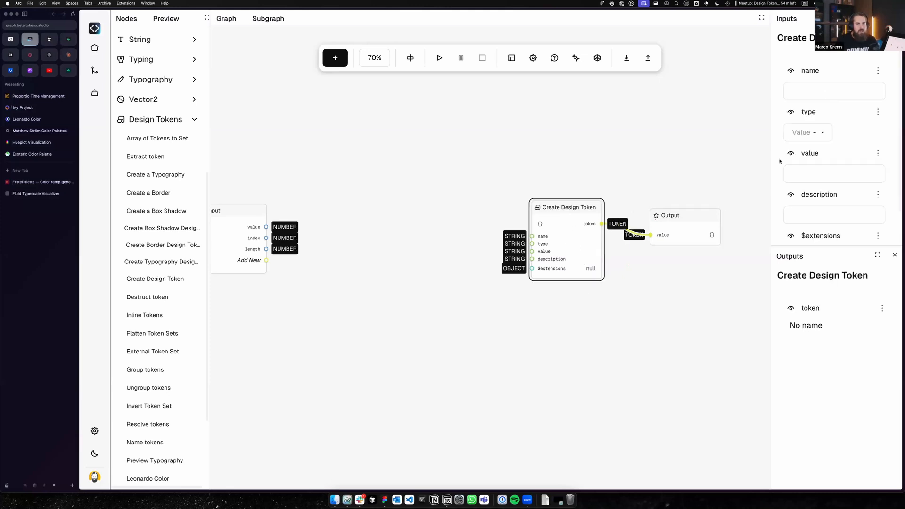
click(819, 133)
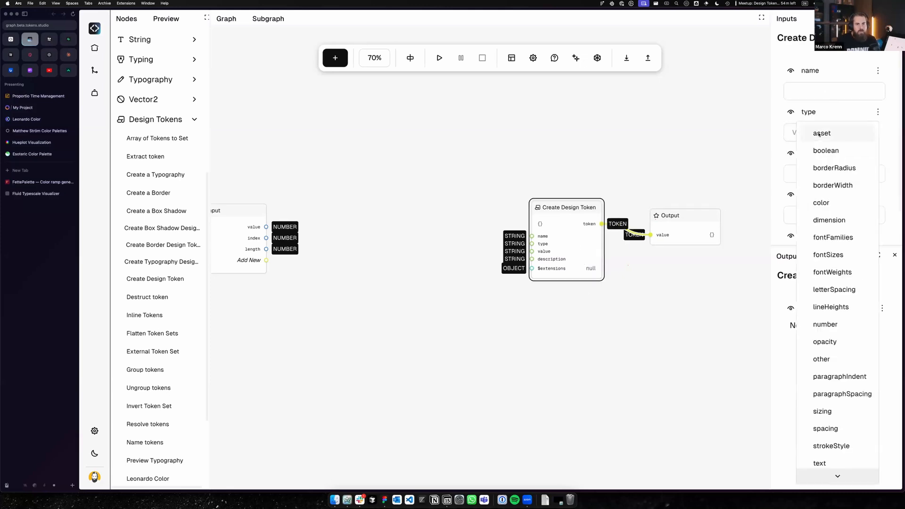
click(829, 220)
drag(580, 260, 572, 251)
drag(700, 219, 713, 203)
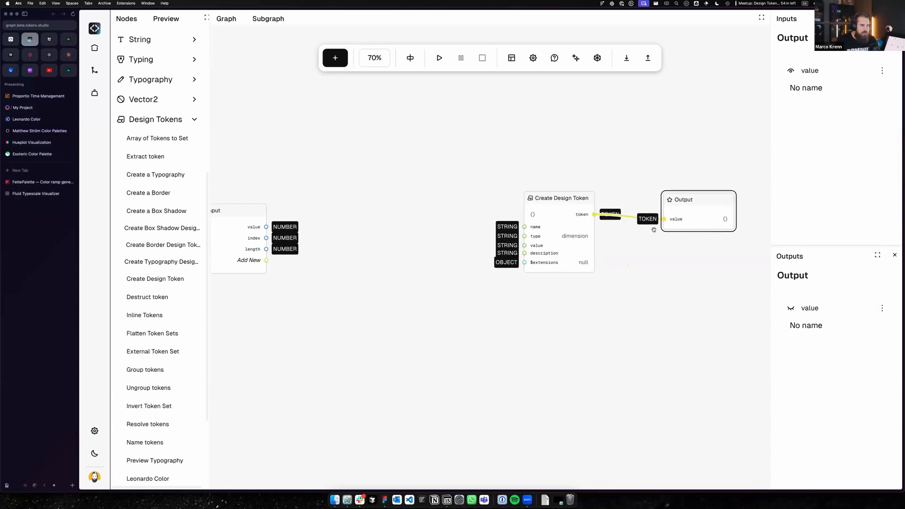
Step: Move the Create Design Token node closer to Output, leaving free space between it and the Input node
drag(575, 244, 592, 236)
click(574, 242)
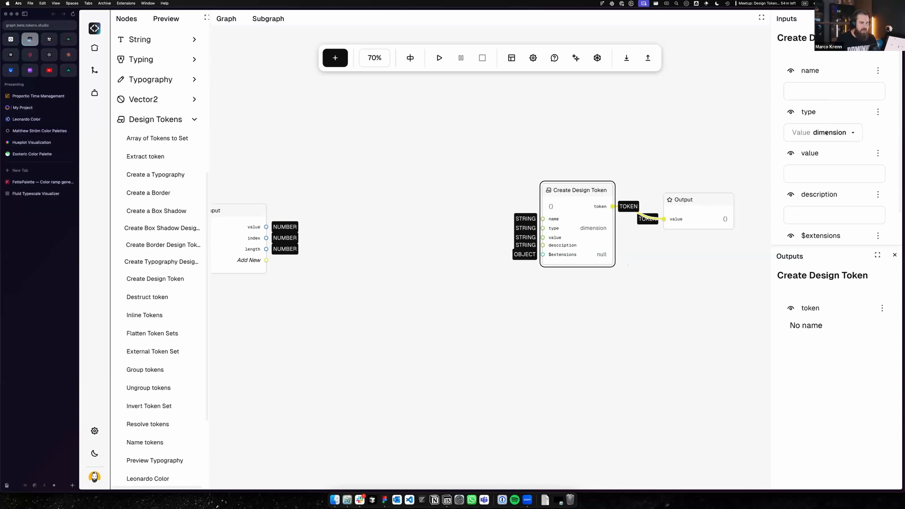
drag(346, 286, 550, 312)
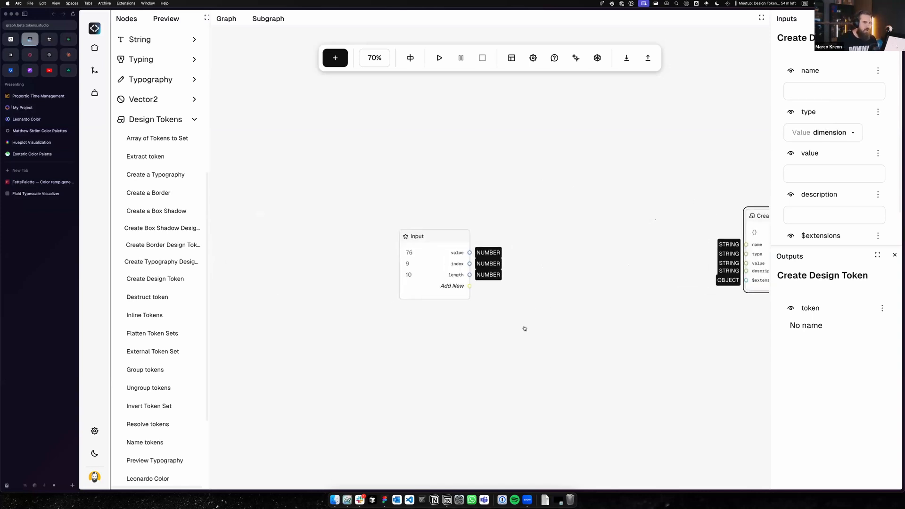
scroll(525, 328, down, 3)
drag(471, 291, 371, 286)
click(543, 334)
Step: Add a T-Shirt Size naming node between the Input and Create Design Token nodes
click(156, 123)
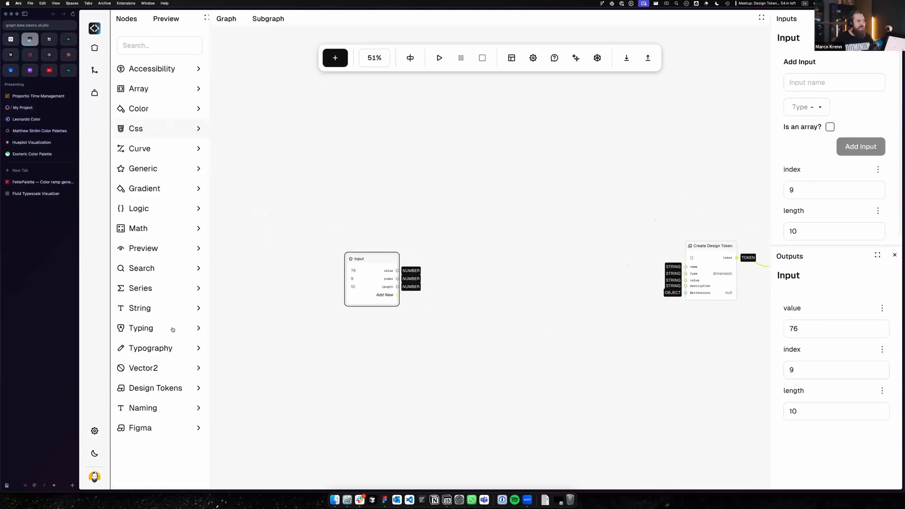
click(162, 410)
scroll(172, 404, down, 1)
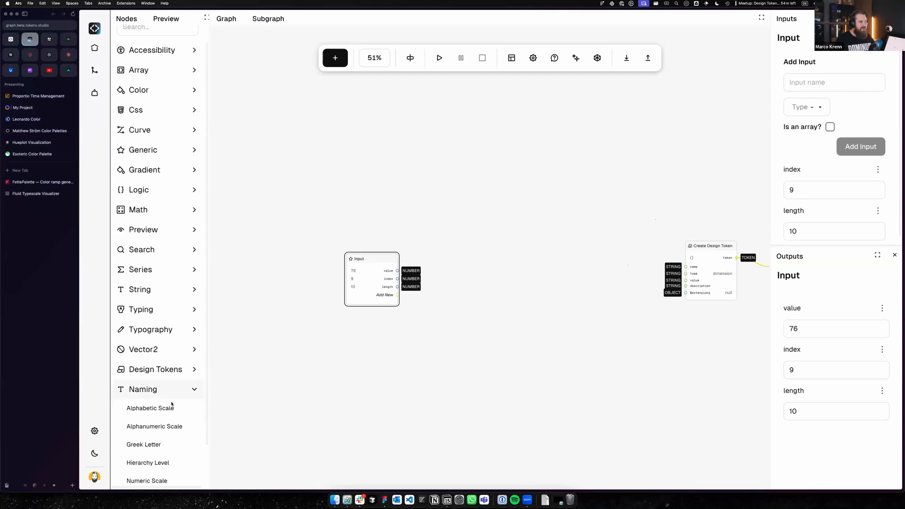
scroll(172, 404, down, 2)
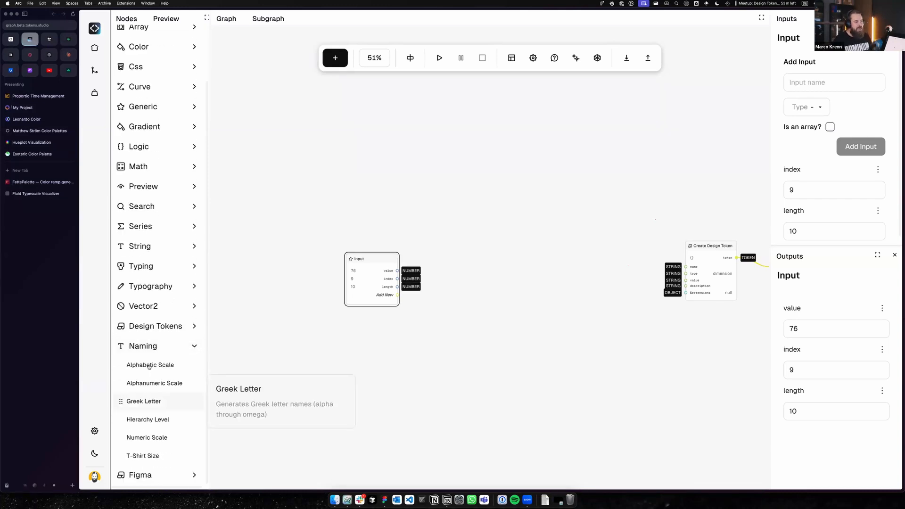
click(338, 359)
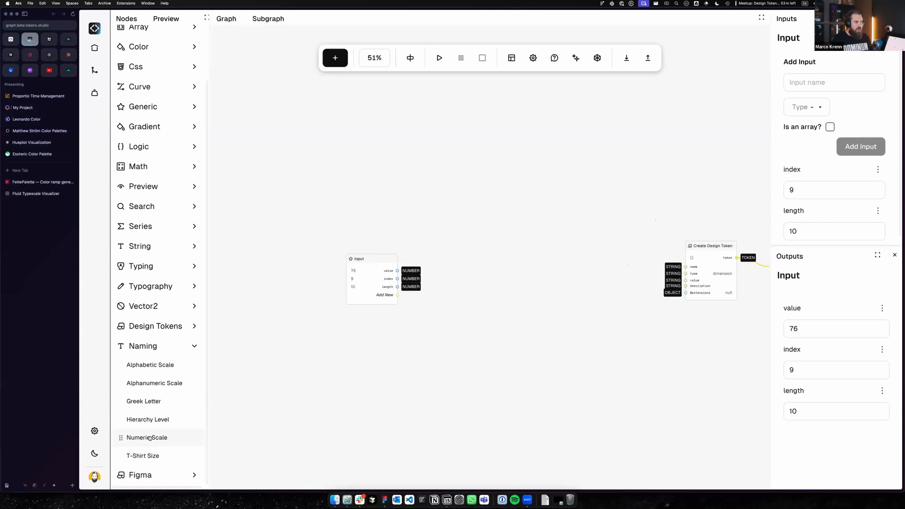
drag(144, 455, 507, 227)
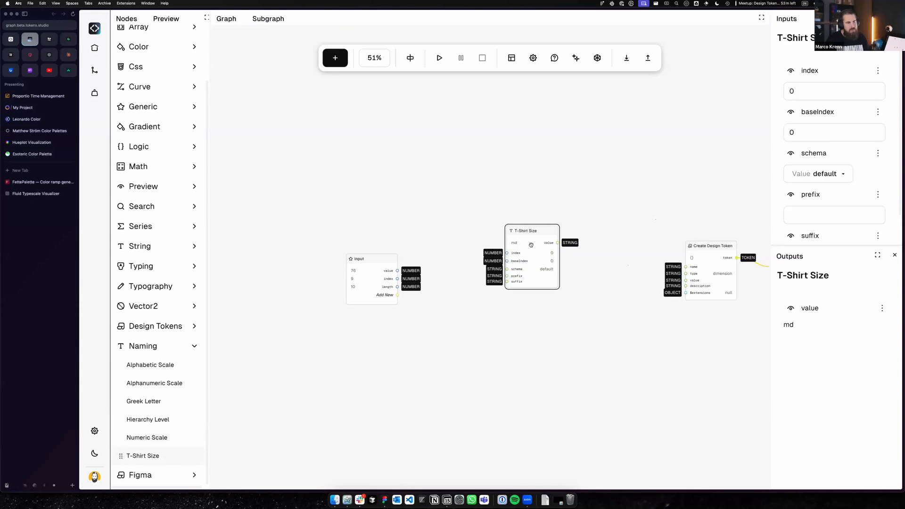
Step: Set the T-Shirt Size node's baseIndex to 2 and connect Input's index output to its index
scroll(495, 278, up, 5)
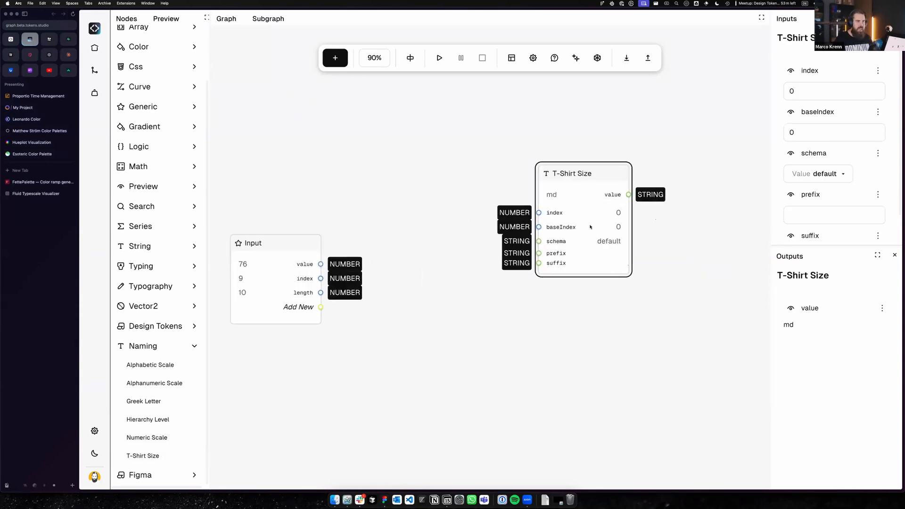
double_click(808, 137)
text(2)
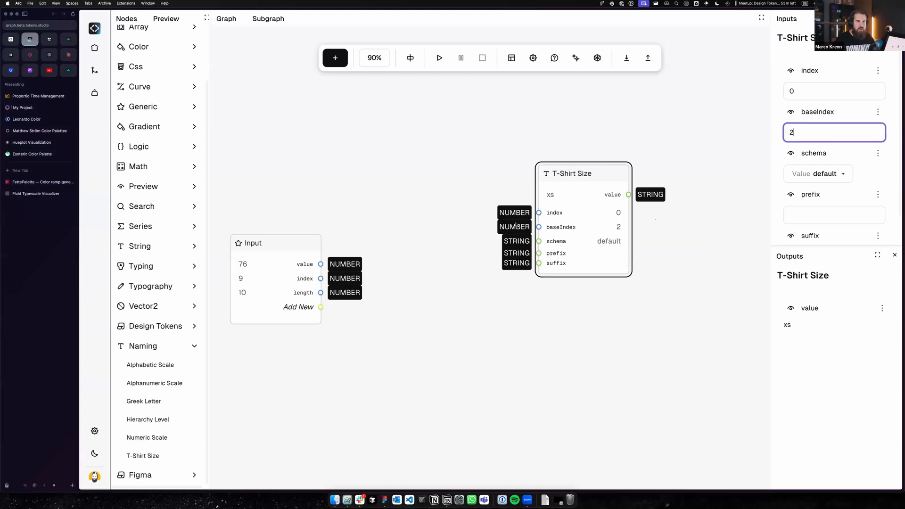
drag(321, 278, 538, 212)
drag(588, 258, 591, 191)
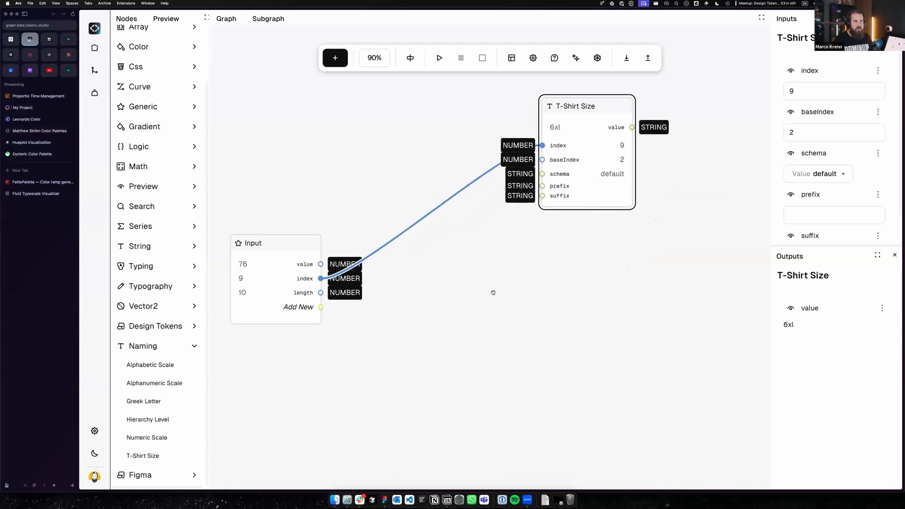
Step: Connect the T-Shirt Size node's value output to the Create Design Token node's name input
scroll(488, 298, down, 5)
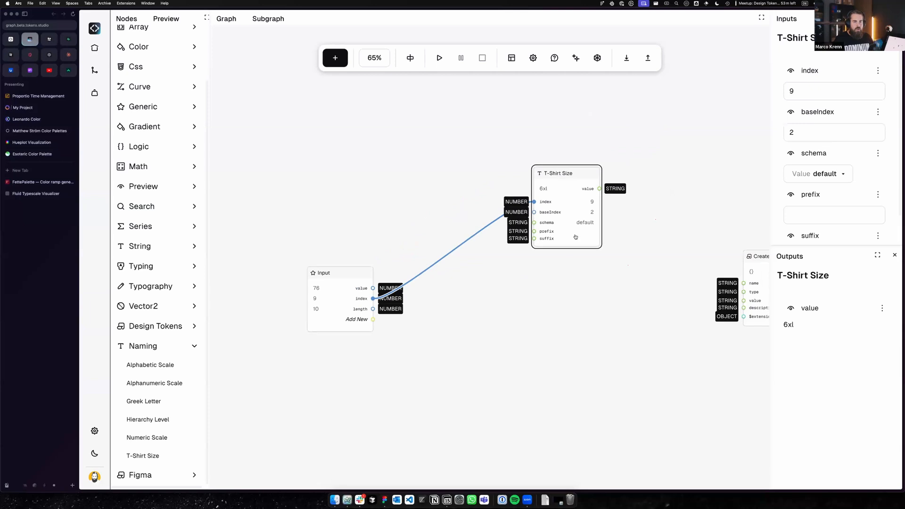
drag(562, 243, 557, 248)
drag(586, 200, 744, 284)
drag(655, 402, 533, 376)
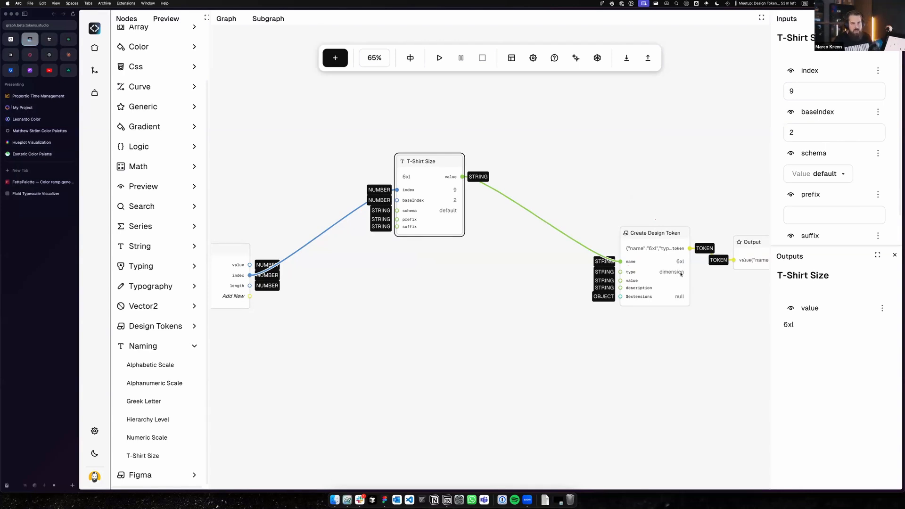
drag(431, 208, 441, 213)
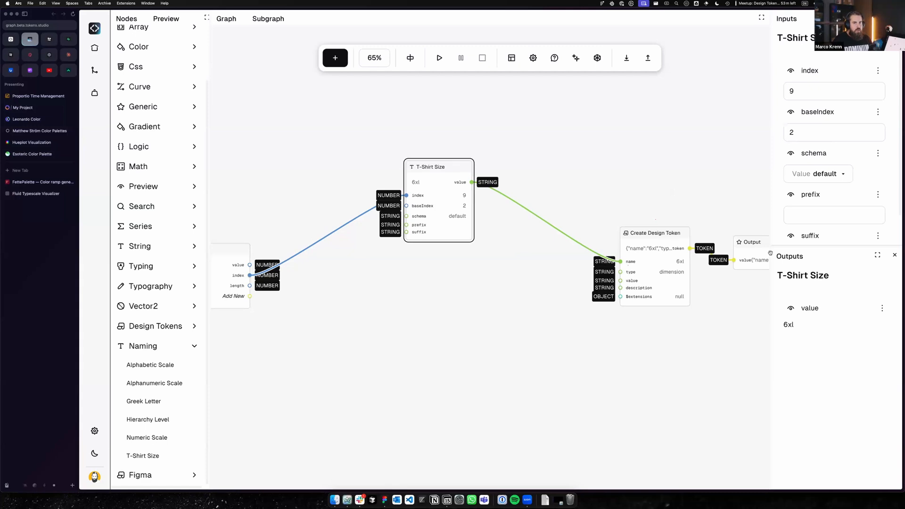
Step: Set the T-Shirt Size node's prefix to "dimension."
click(815, 217)
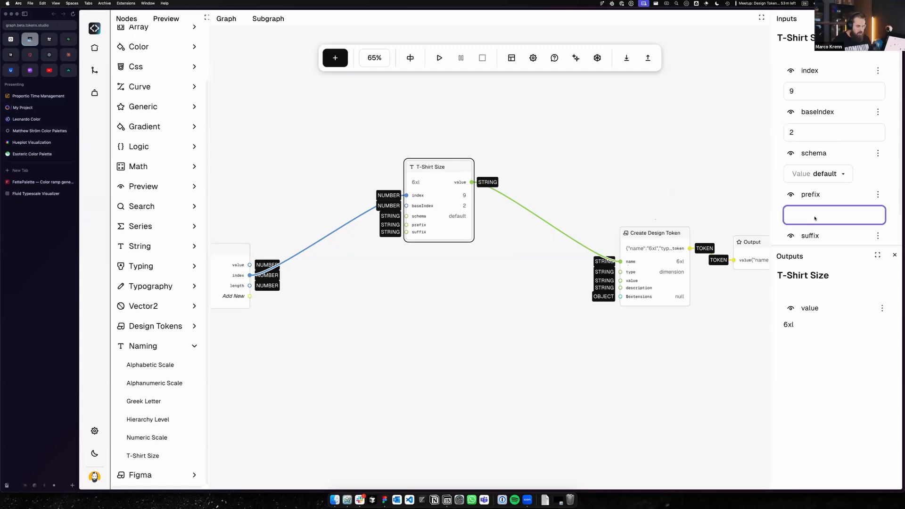
text(dime)
text(mension.)
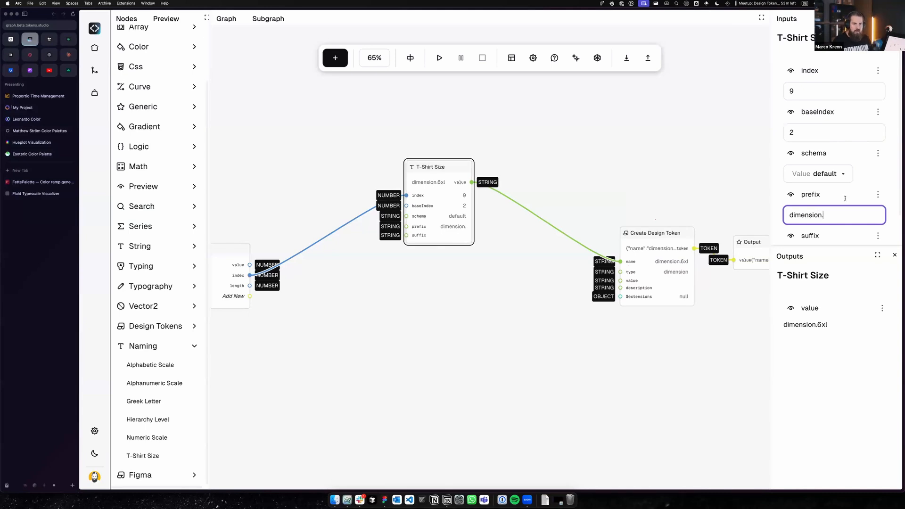
click(396, 336)
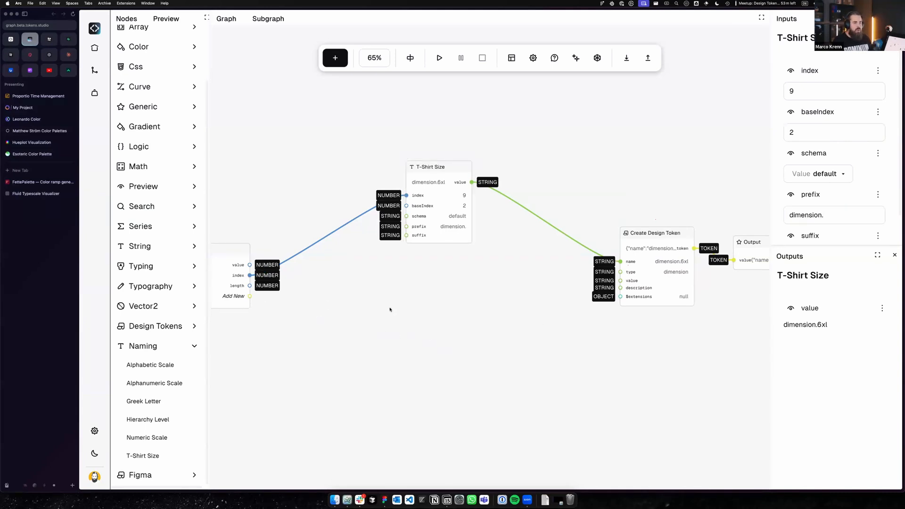
Step: Add a Stringify node below the T-Shirt Size node and connect Input's value output to its value input
scroll(390, 309, left, 5)
scroll(656, 312, up, 3)
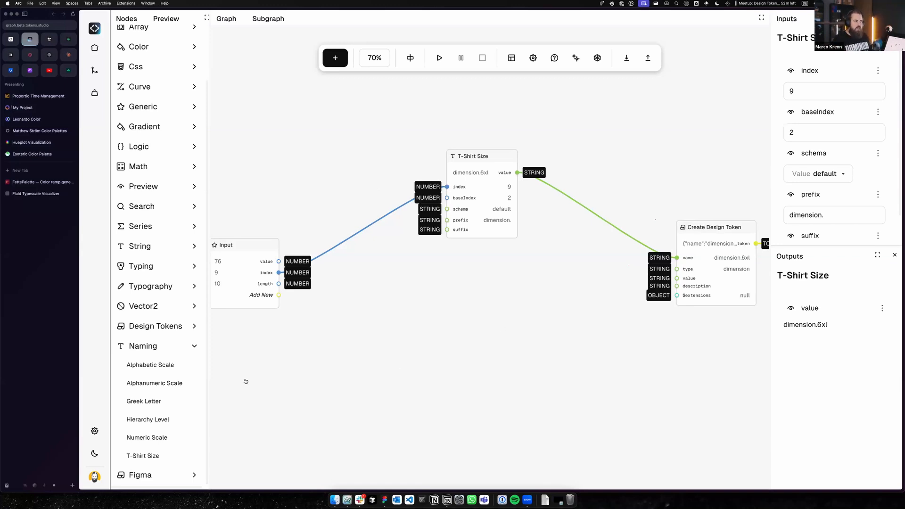
click(160, 346)
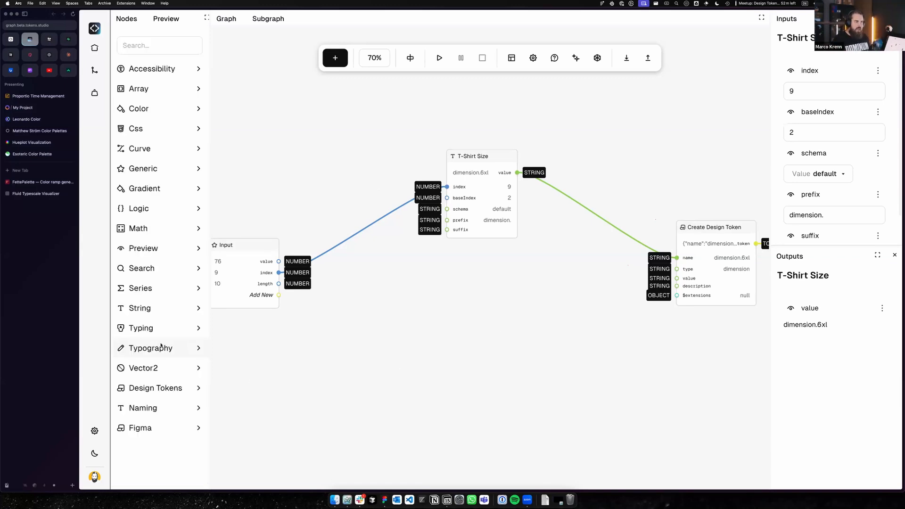
click(159, 311)
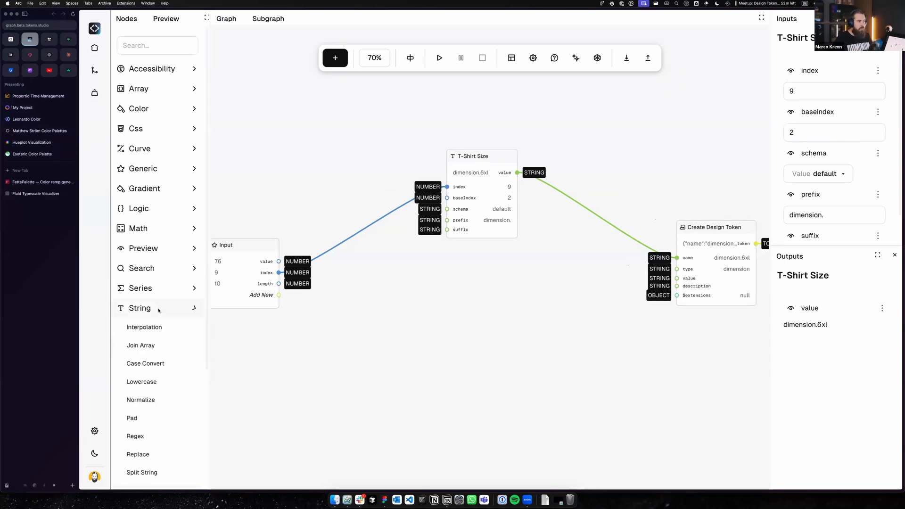
scroll(141, 390, down, 3)
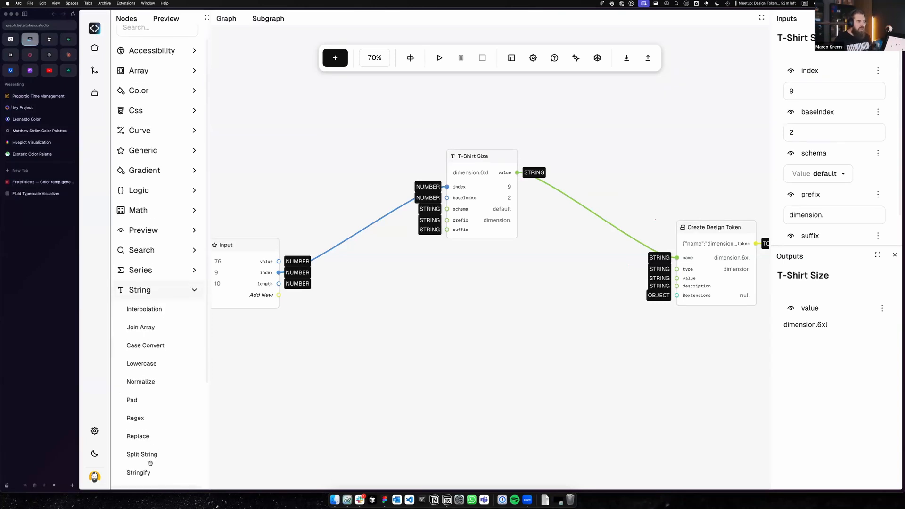
drag(139, 461, 380, 311)
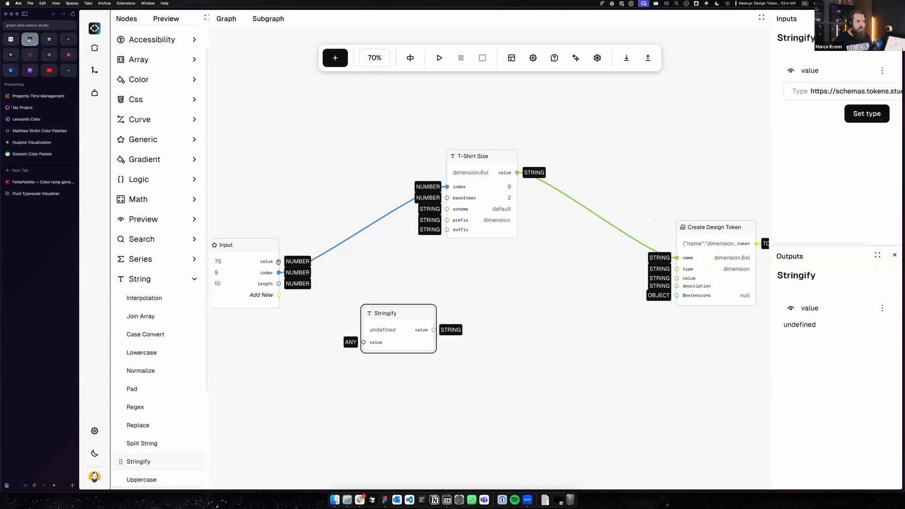
drag(303, 260, 396, 325)
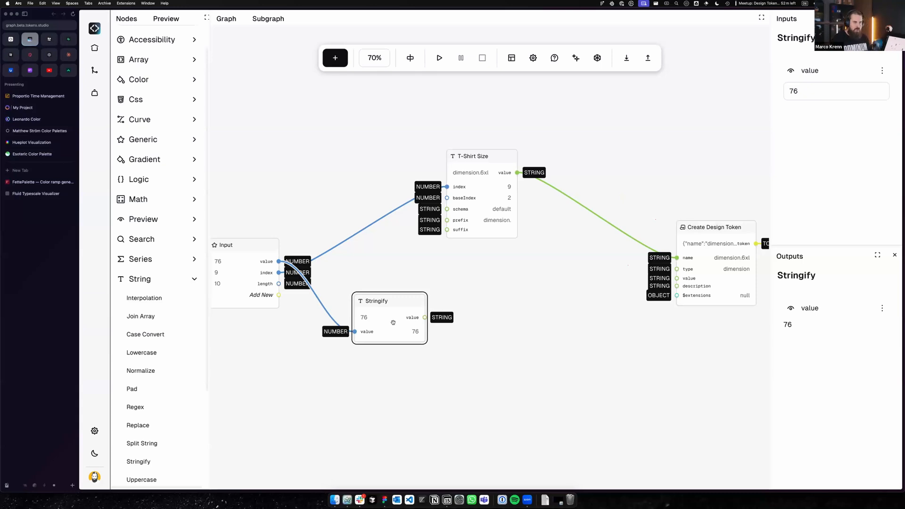
drag(394, 323, 387, 331)
click(382, 410)
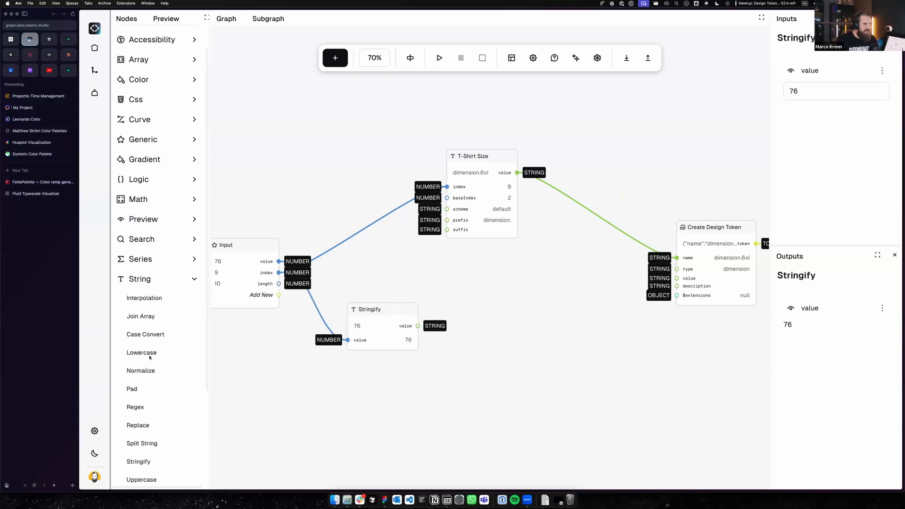
Step: Add a Pass unit node that takes Stringify's value and feeds its px result into Create Design Token's value
click(165, 275)
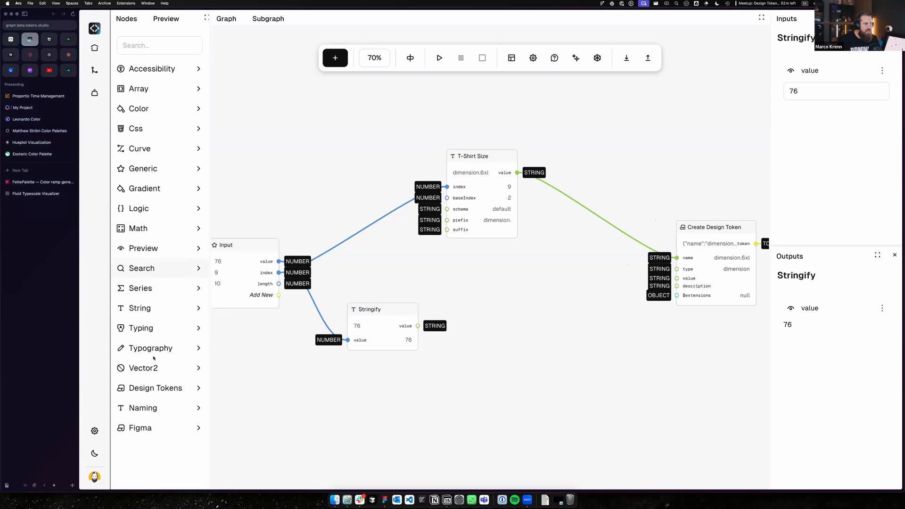
click(155, 332)
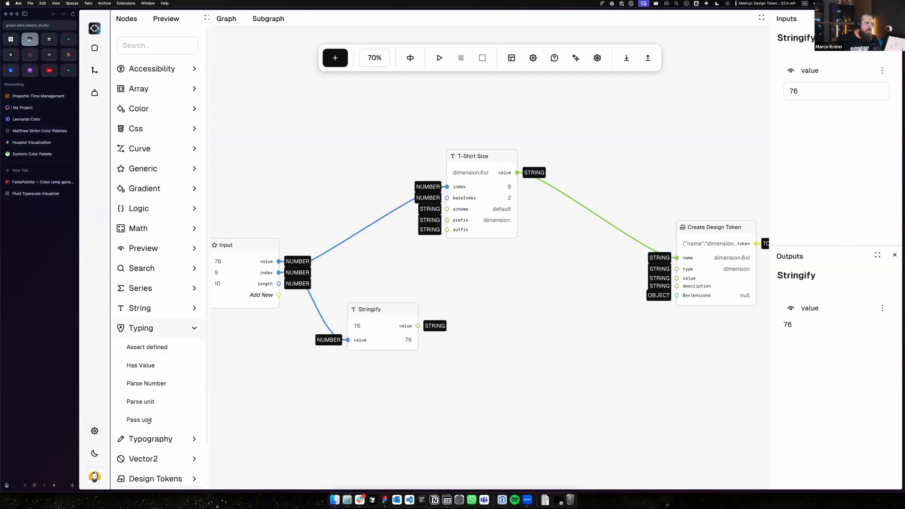
drag(127, 419, 481, 315)
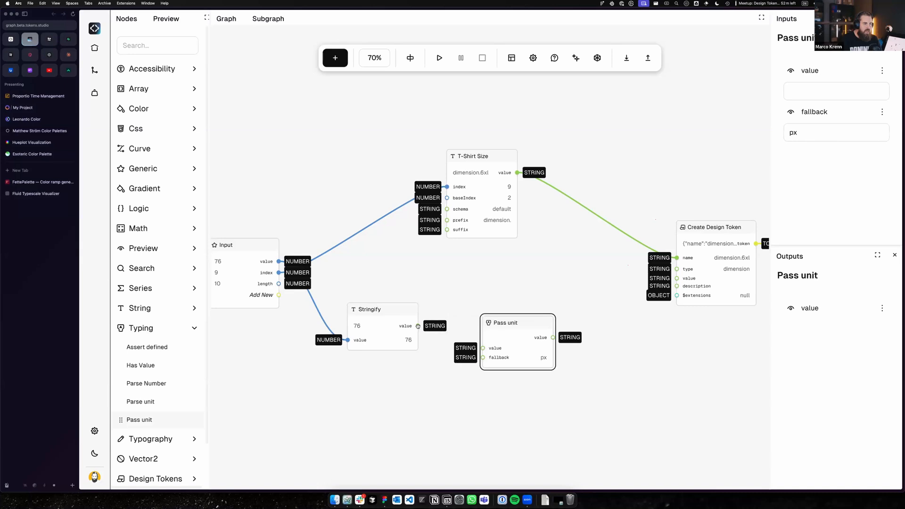
drag(418, 326, 514, 318)
click(628, 366)
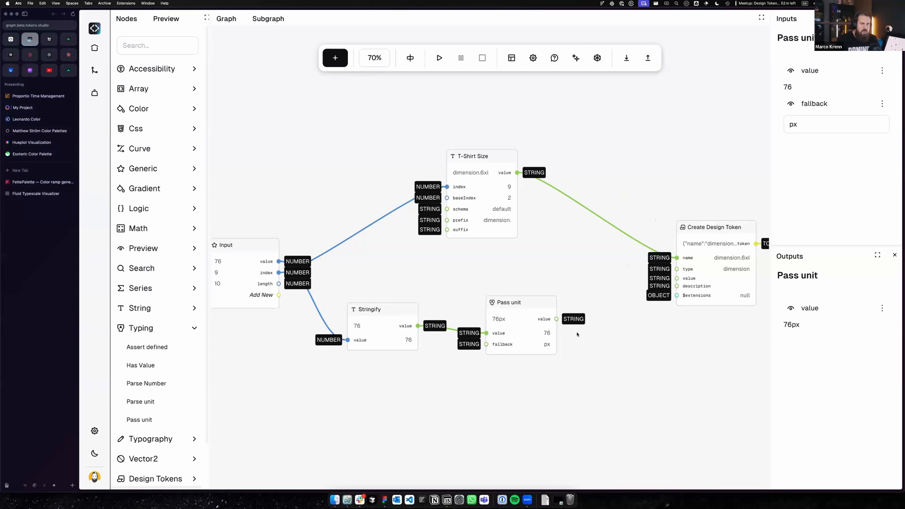
drag(529, 332, 664, 280)
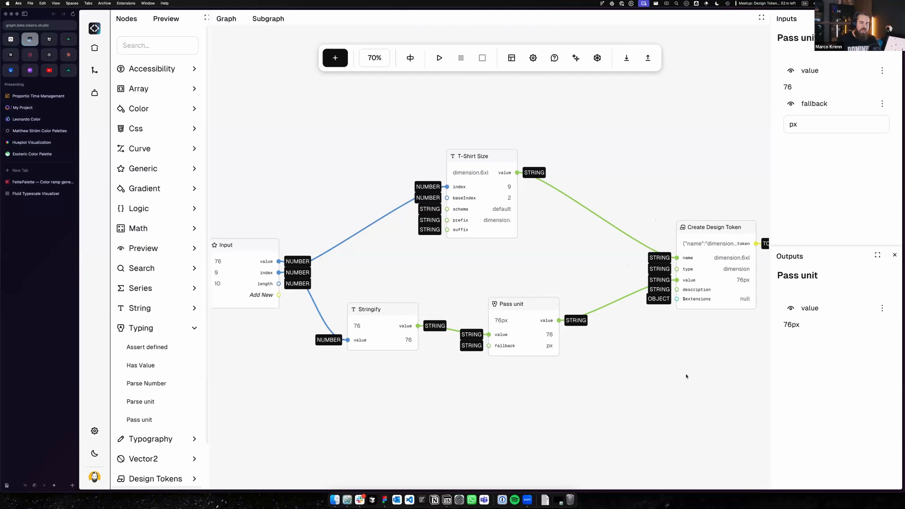
Step: Tidy the subgraph by repositioning the Create Design Token, Pass unit and Stringify nodes
scroll(495, 259, down, 3)
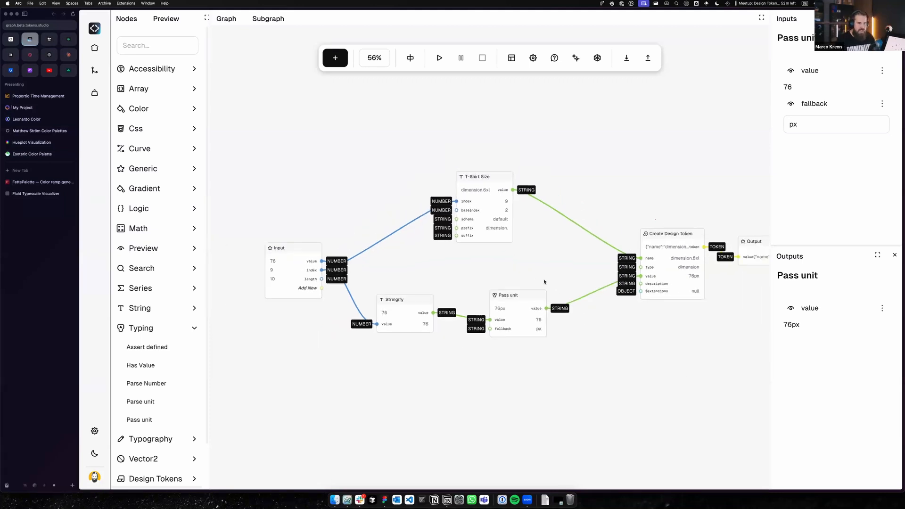
scroll(589, 329, right, 3)
drag(685, 245, 689, 243)
drag(595, 259, 579, 243)
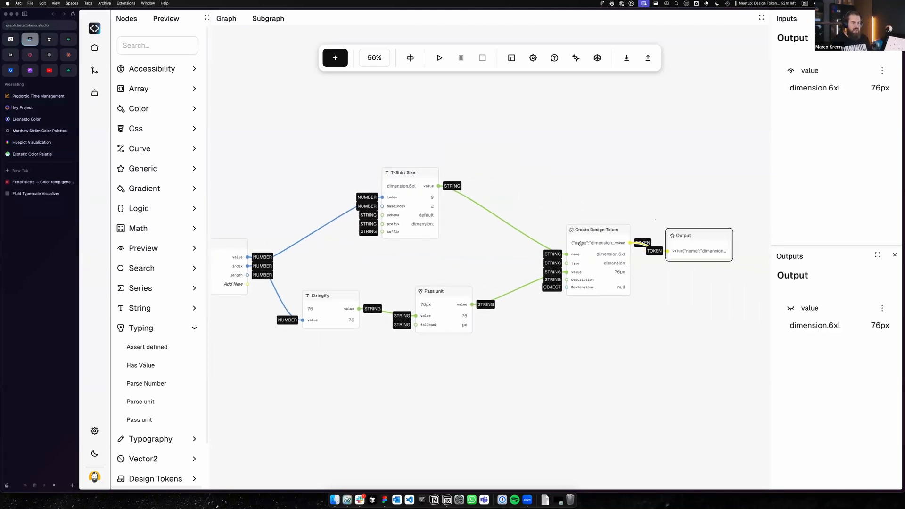
drag(443, 292, 450, 281)
drag(331, 295, 337, 289)
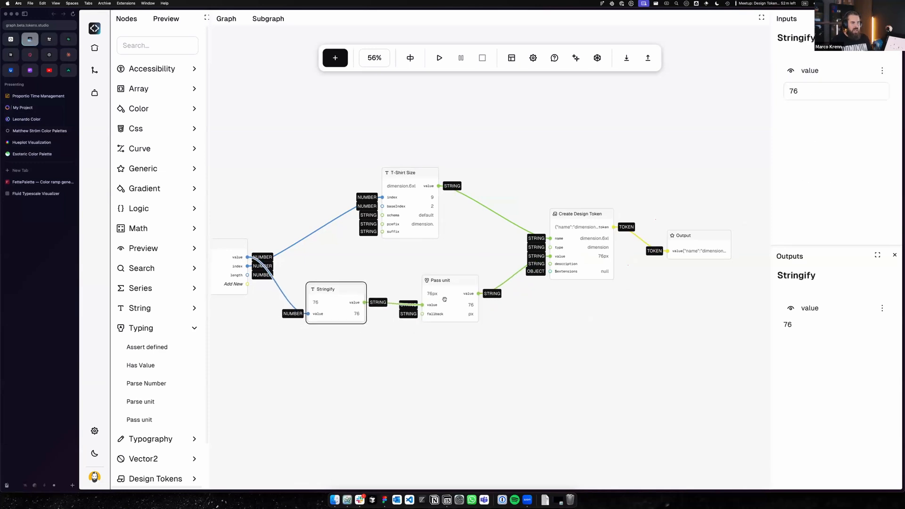
click(397, 204)
click(603, 252)
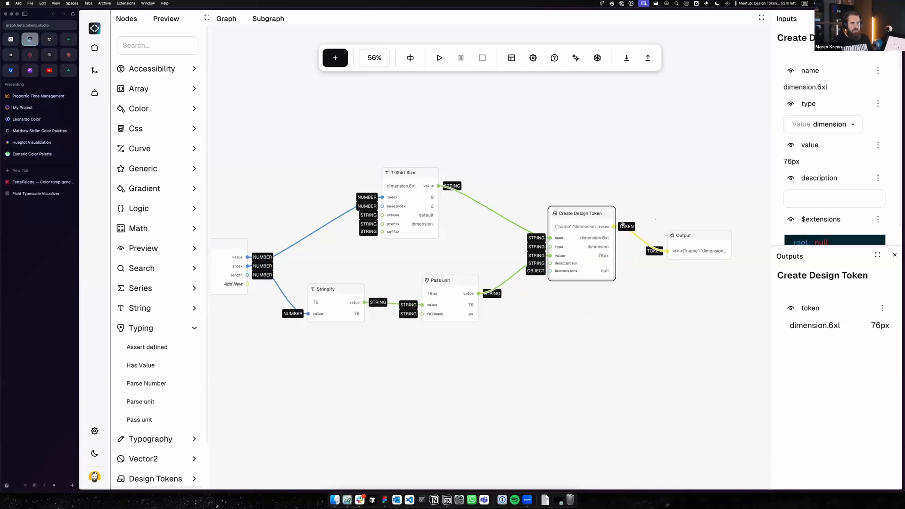
Step: Return to the main graph and re-run the Array Map node to refresh its output
click(228, 20)
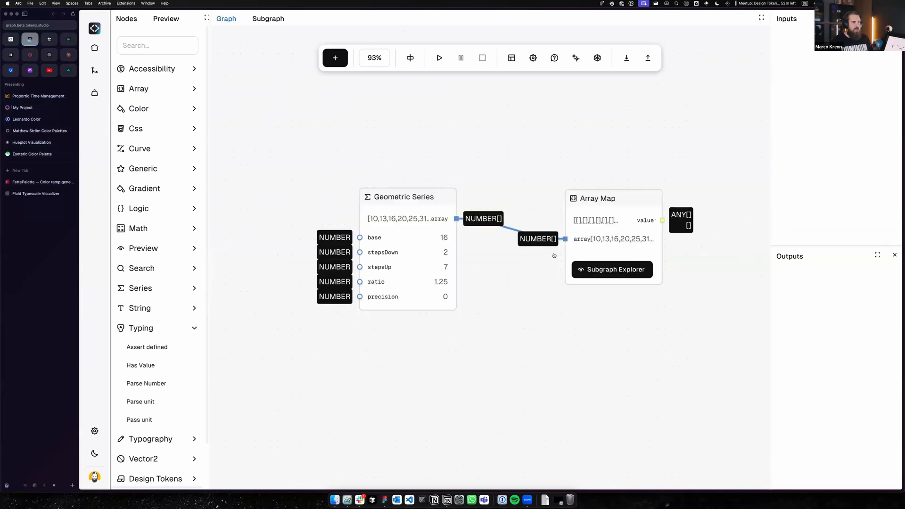
right_click(612, 233)
click(645, 275)
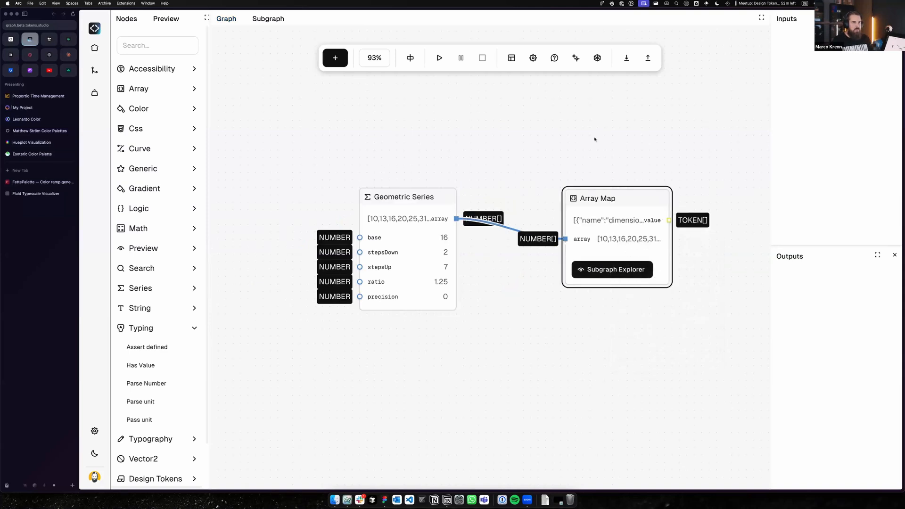
click(533, 167)
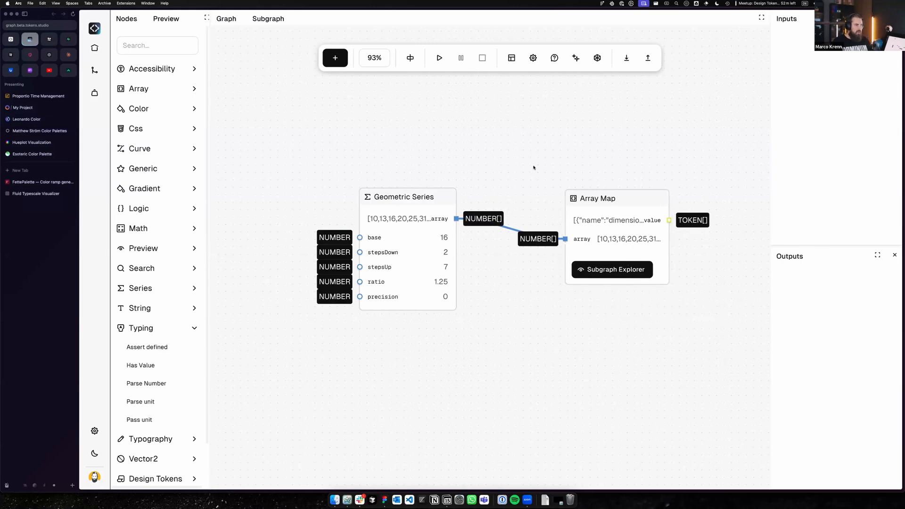
Step: Export the current graph to a file, reload the editor, and import the saved graph file back in
click(628, 59)
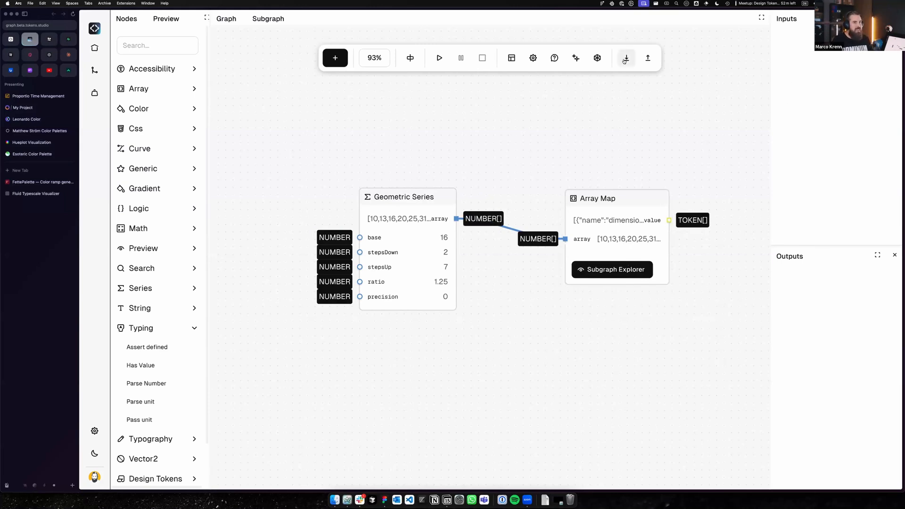
key(super+r)
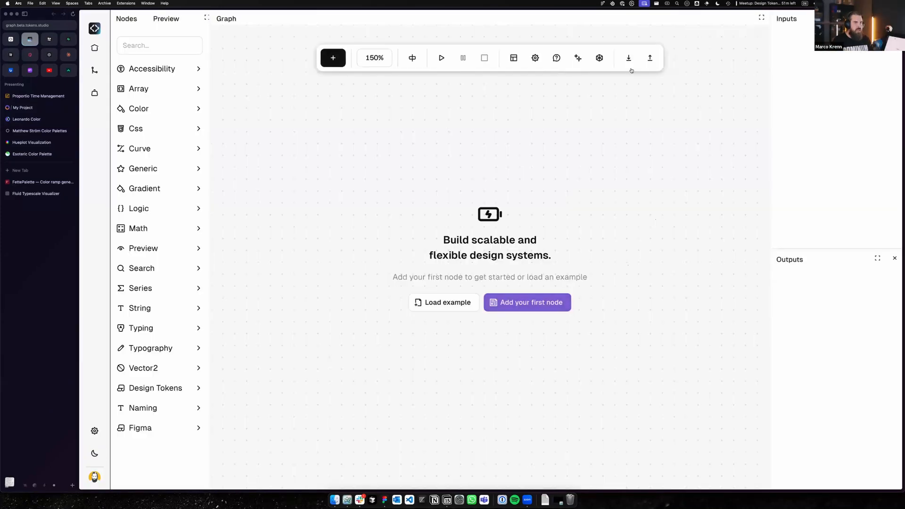
click(650, 58)
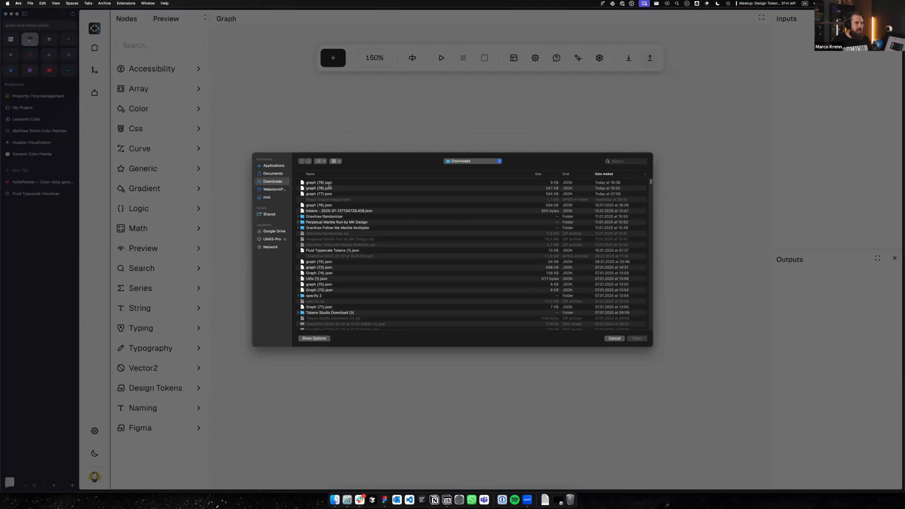
click(637, 338)
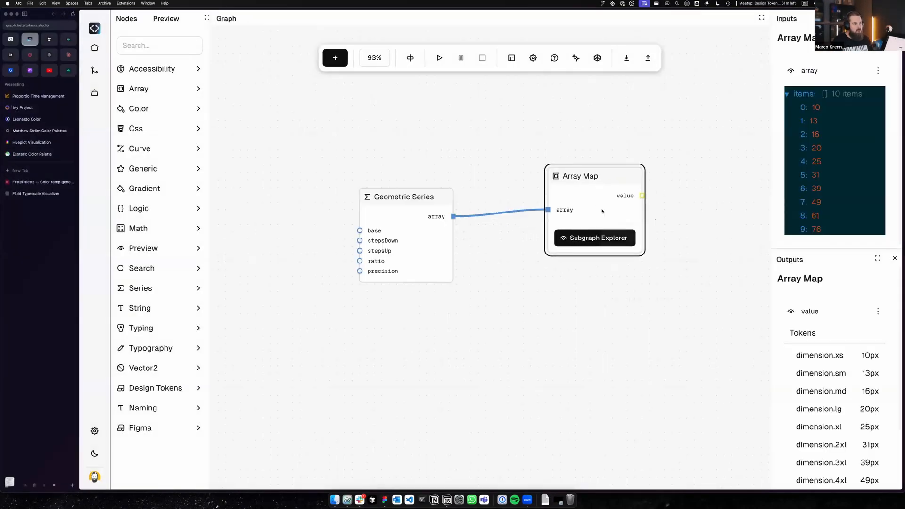
Step: Re-run the Array Map node and enlarge the Outputs pane to fit its full list of dimension tokens
right_click(642, 208)
click(636, 255)
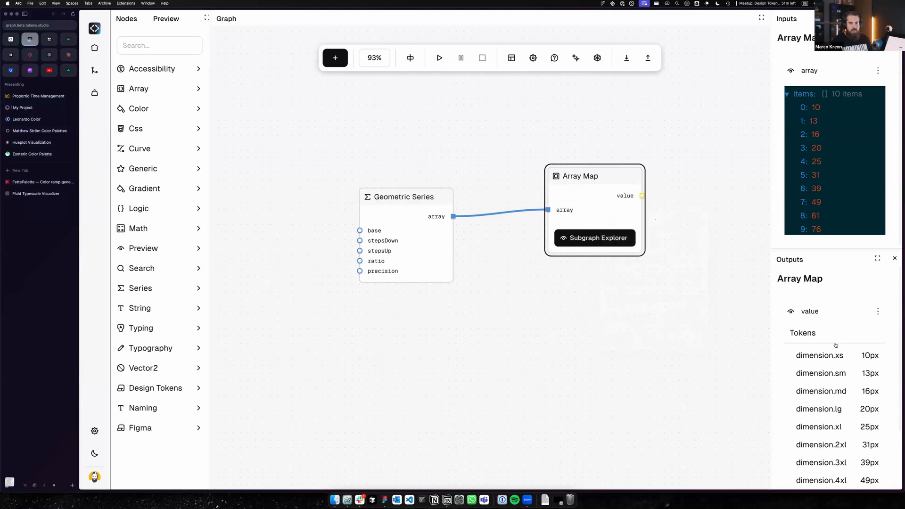
scroll(835, 346, down, 3)
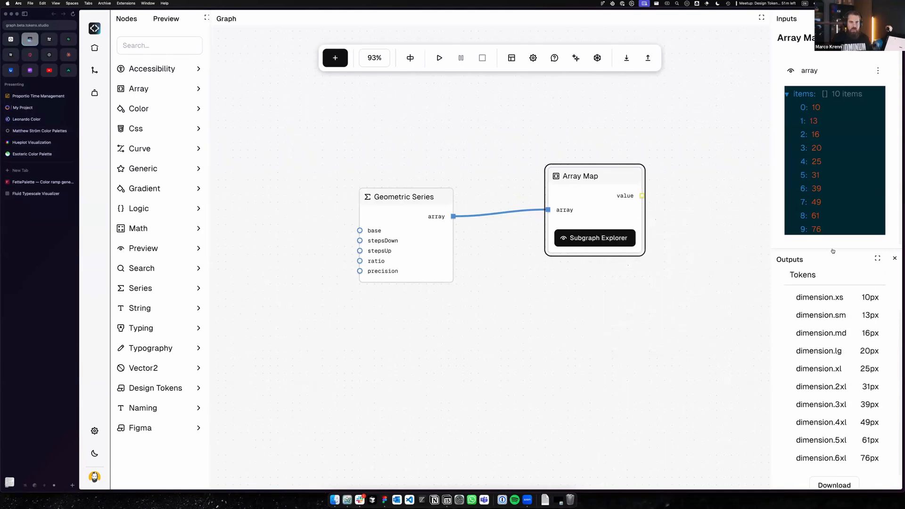
drag(834, 251, 833, 162)
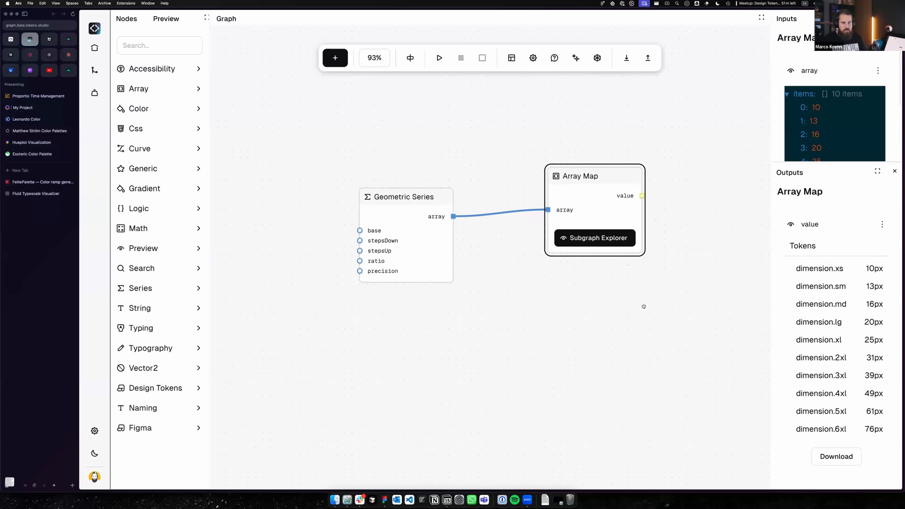
Step: Shift the Array Map node slightly closer to Geometric Series and display inline values and data types on the nodes
scroll(547, 233, right, 2)
drag(548, 219, 533, 225)
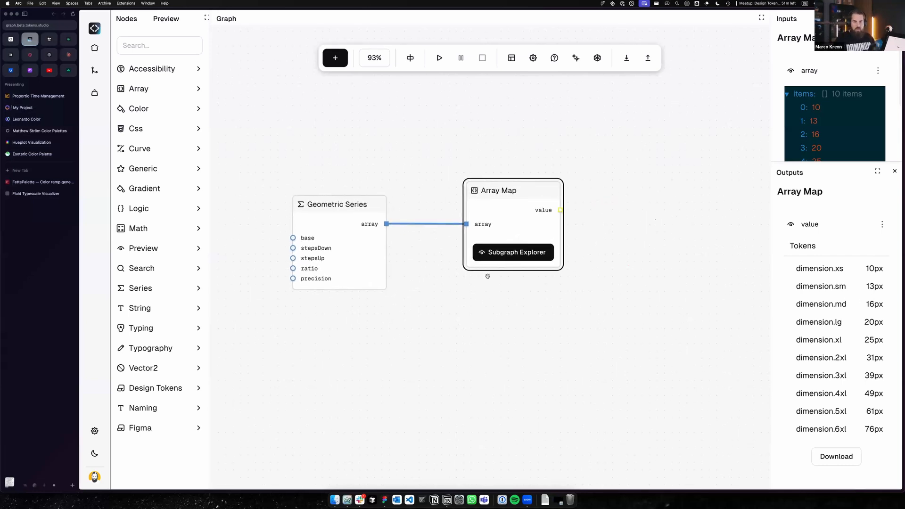
click(436, 343)
key(shift+v)
key(shift+t)
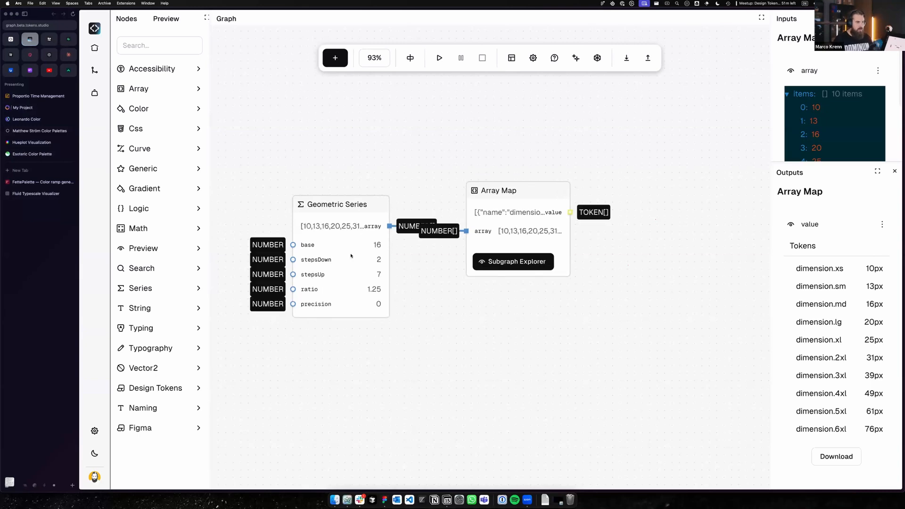
Step: Set the Geometric Series base to 20 and inspect the Array Map's token output
click(351, 256)
double_click(799, 95)
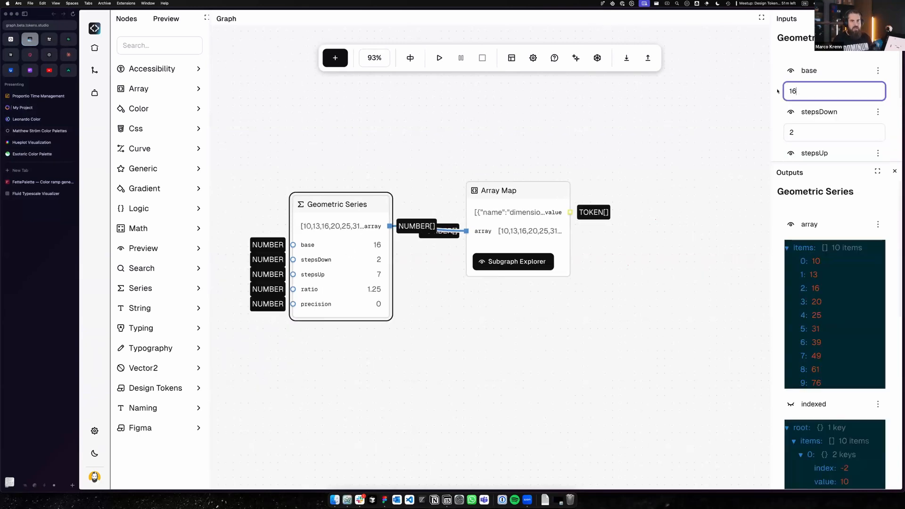
text(20)
click(525, 223)
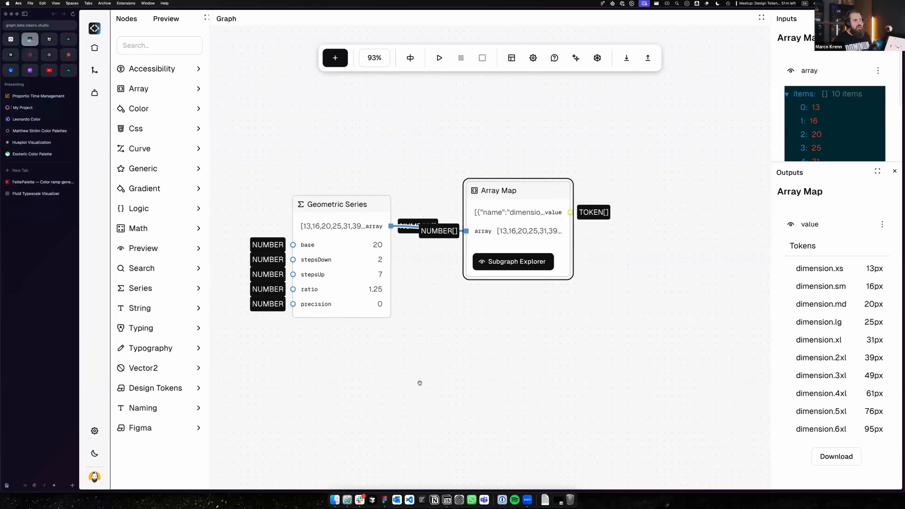
Step: Set the Geometric Series stepsUp to 12 and review the extended token list from Array Map
click(360, 324)
click(366, 301)
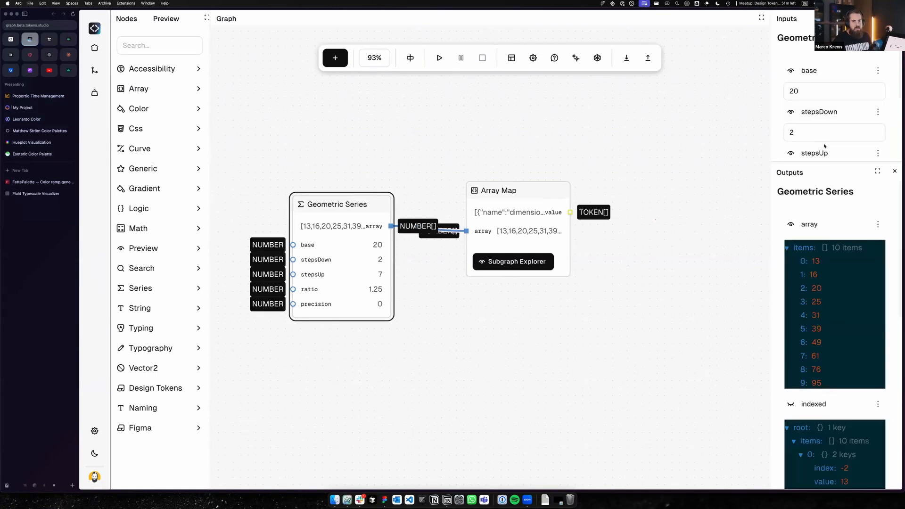
scroll(830, 113, down, 2)
double_click(791, 112)
text(12)
click(600, 403)
click(546, 247)
scroll(870, 350, down, 3)
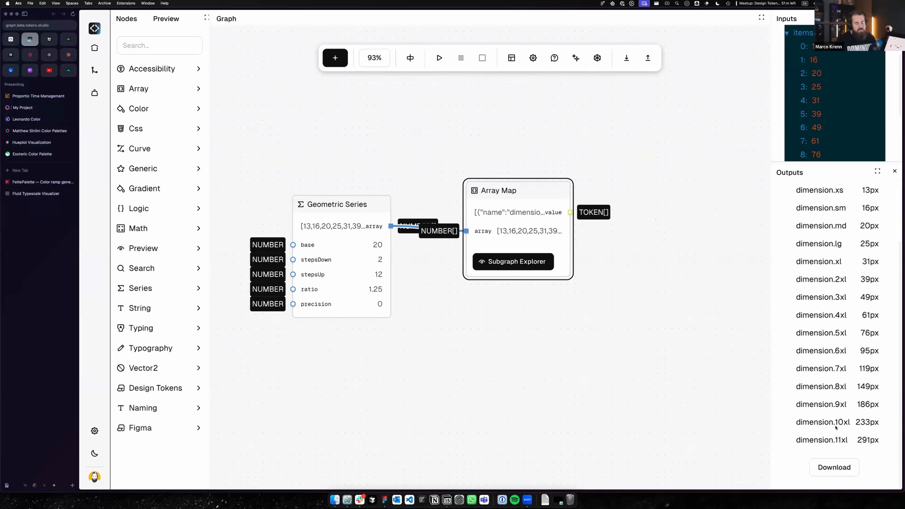
click(552, 374)
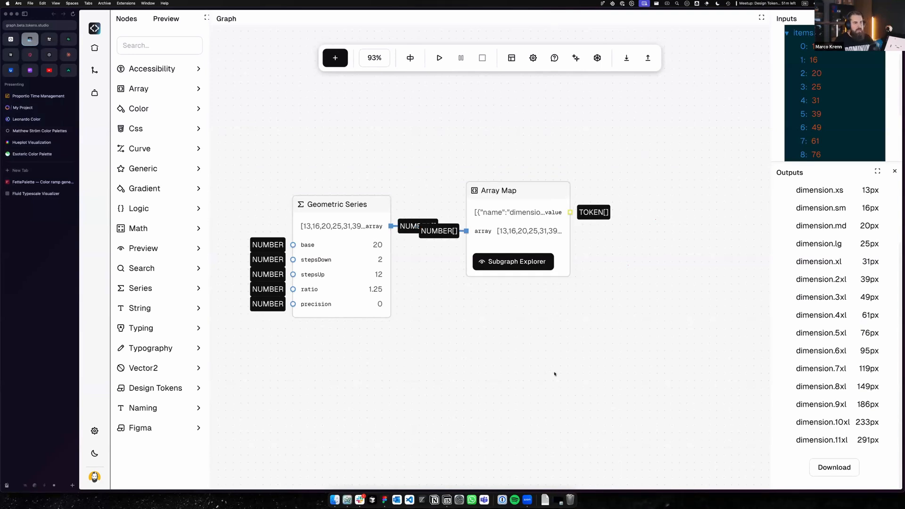
Step: Add a Dimension Scale preview node fed by Array Map's value, open its preview, and dock it below the graph
click(169, 21)
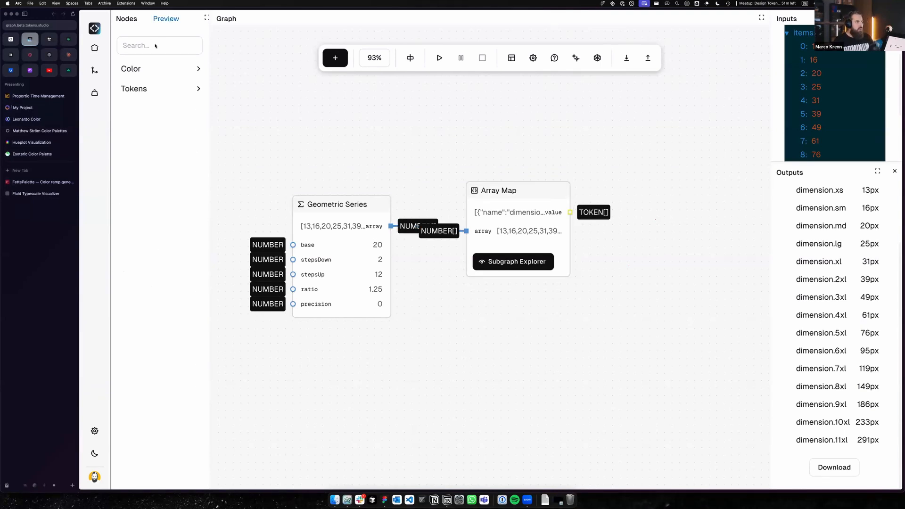
click(146, 89)
drag(444, 255, 617, 346)
drag(570, 213, 612, 360)
click(672, 390)
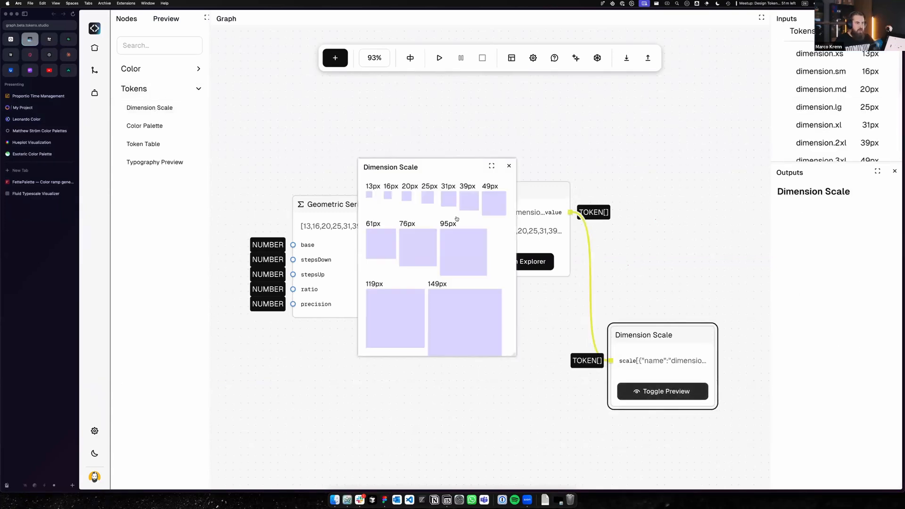
drag(449, 166, 491, 286)
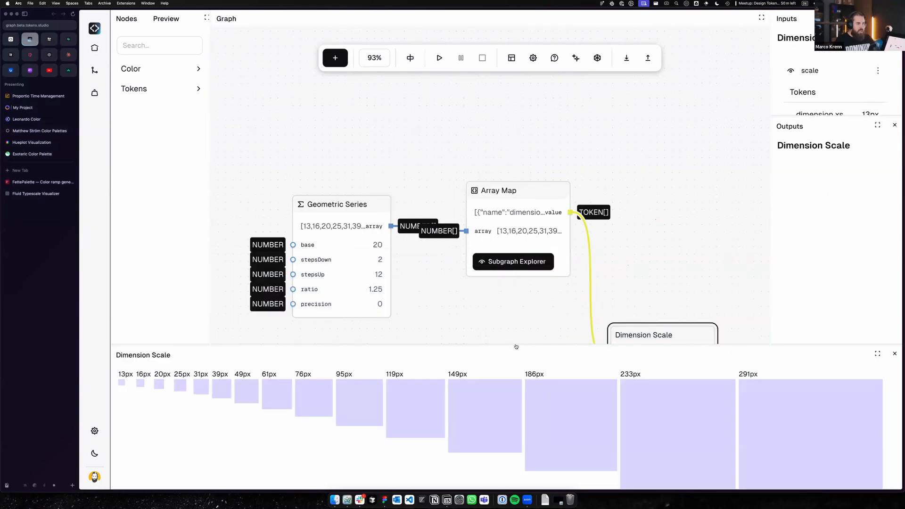
Step: Set the Geometric Series base to 16 with the Dimension Scale preview in view
scroll(521, 247, down, 2)
scroll(515, 248, down, 2)
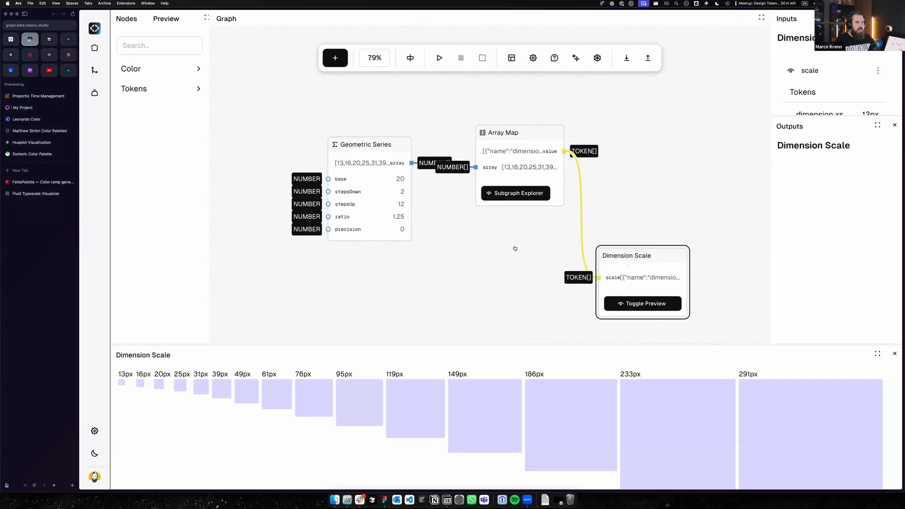
click(381, 200)
scroll(784, 90, down, 3)
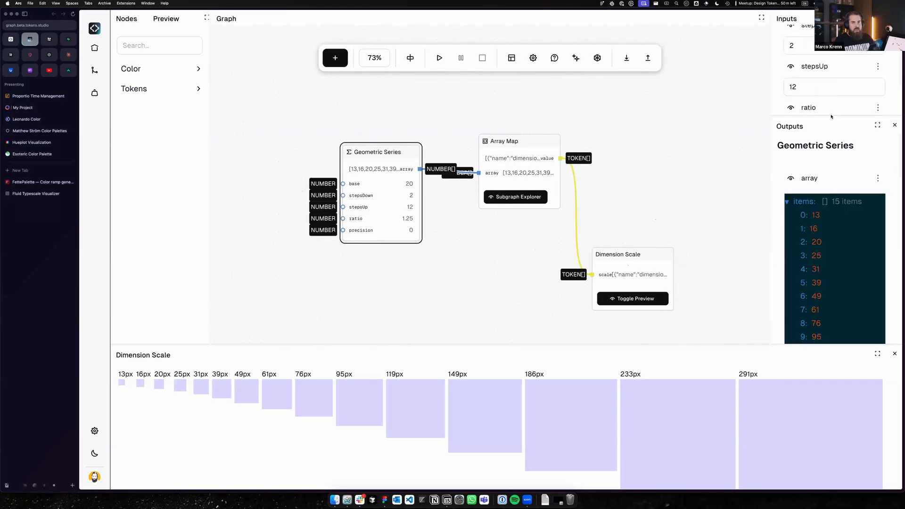
scroll(830, 90, up, 2)
drag(811, 37, 744, 37)
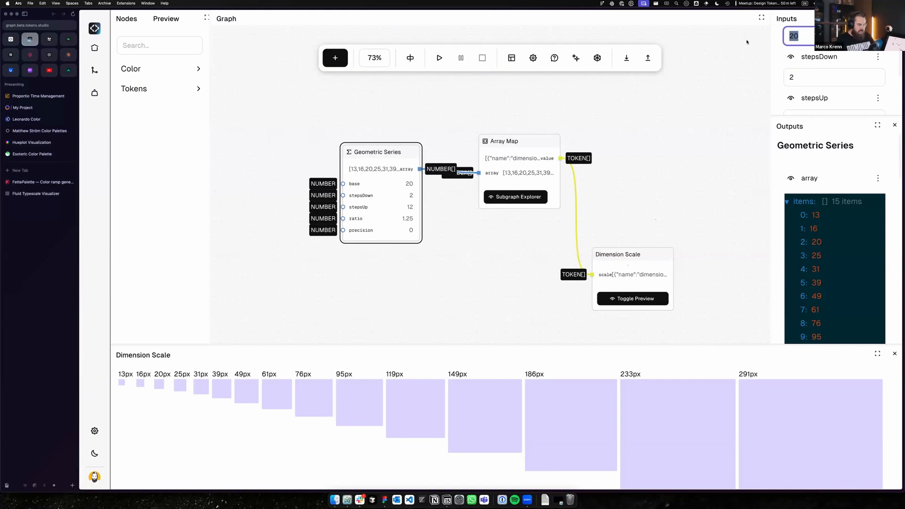
text(16)
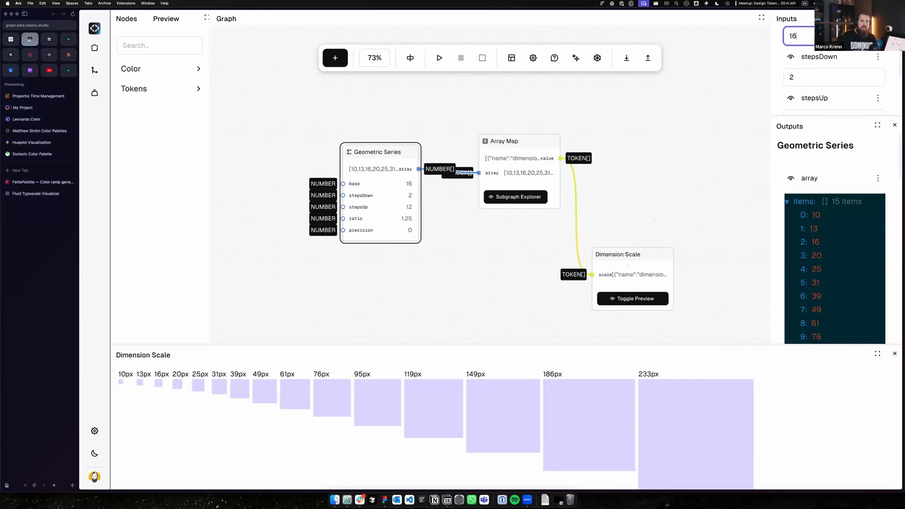
key(shift+Tab)
Step: Set the Geometric Series base to 12
click(813, 91)
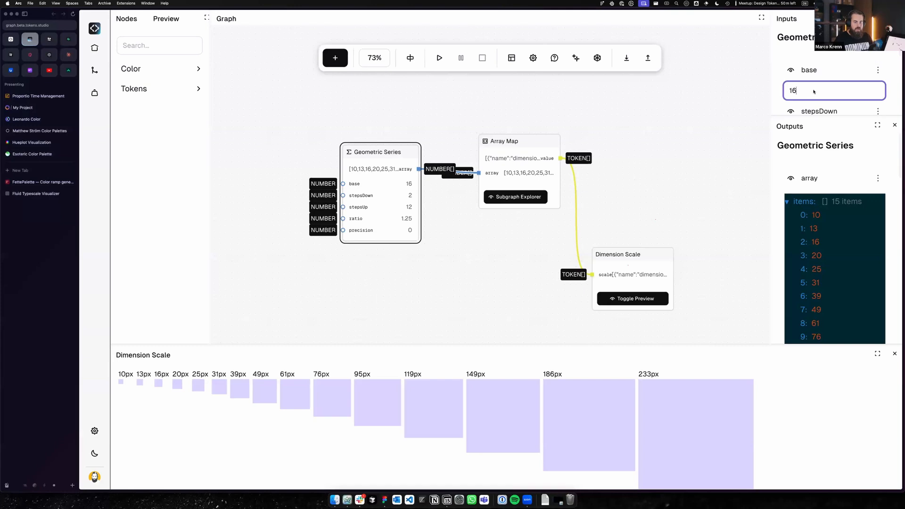
key(BackSpace)
text(2)
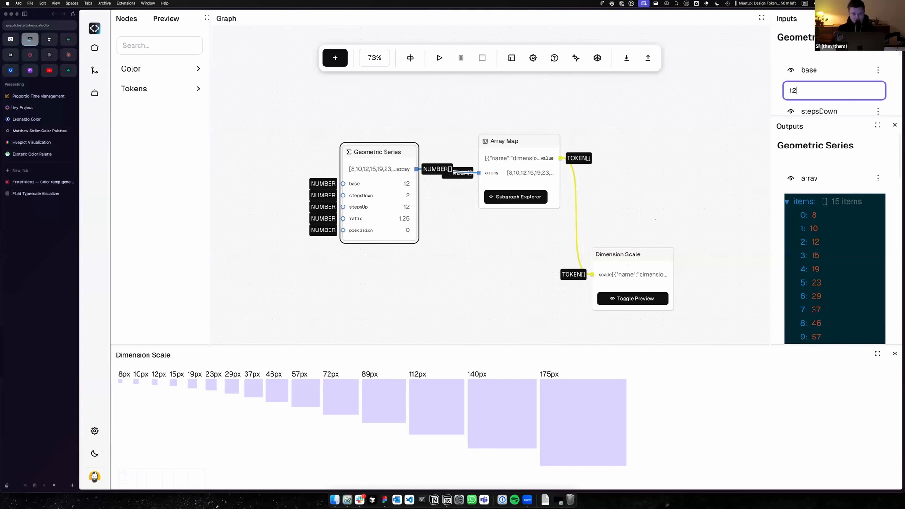
Step: Spread out the Geometric Series, Array Map and Dimension Scale nodes so their connections are easier to follow
click(670, 197)
drag(666, 220, 655, 261)
click(547, 257)
drag(520, 172, 521, 147)
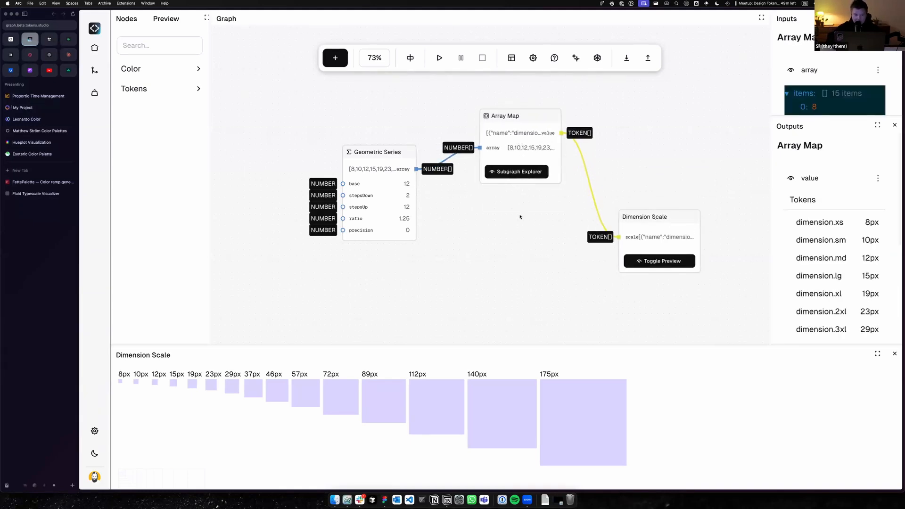
drag(377, 222, 326, 233)
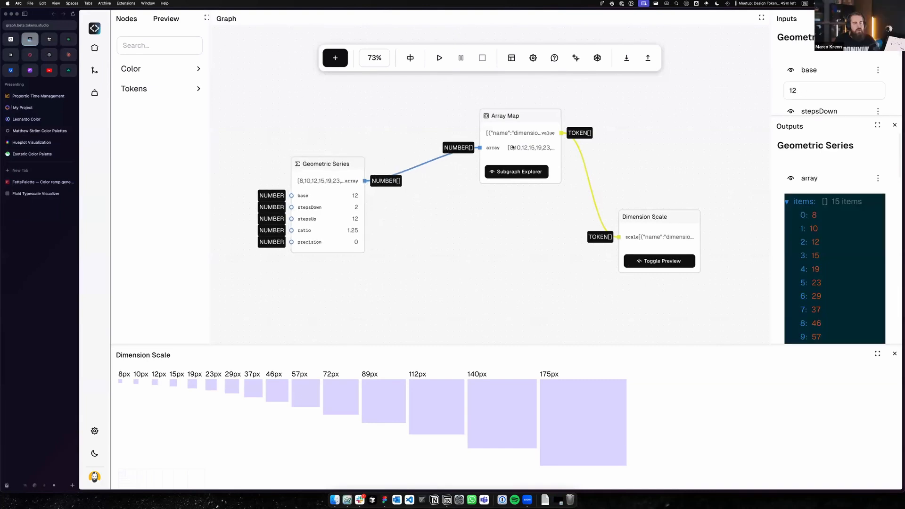
drag(513, 148, 493, 145)
click(518, 246)
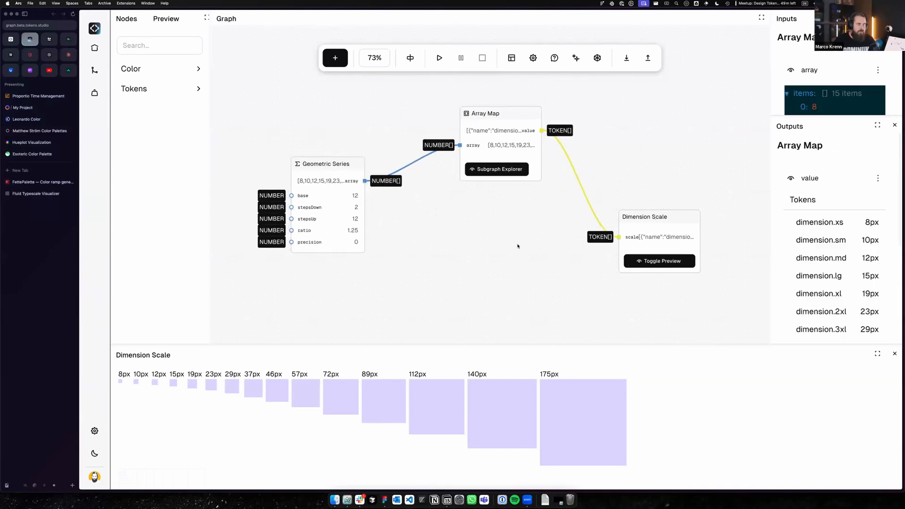
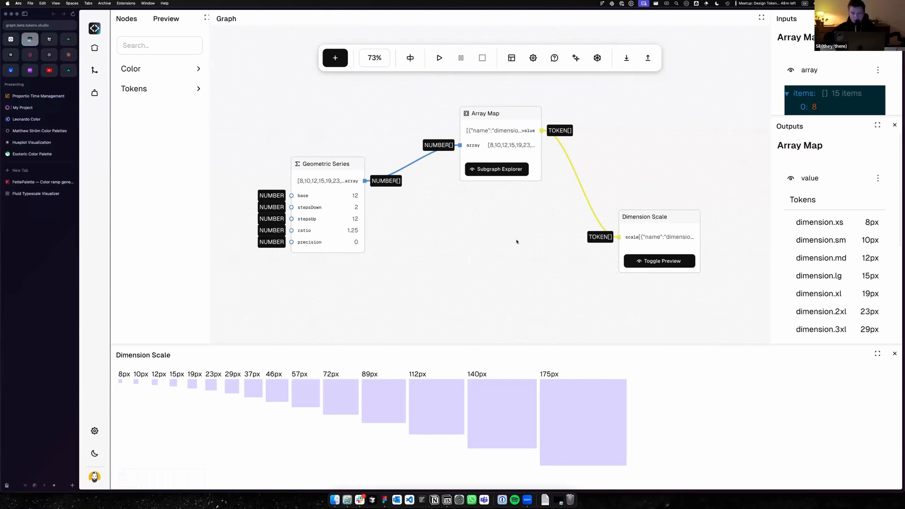
drag(522, 242, 523, 247)
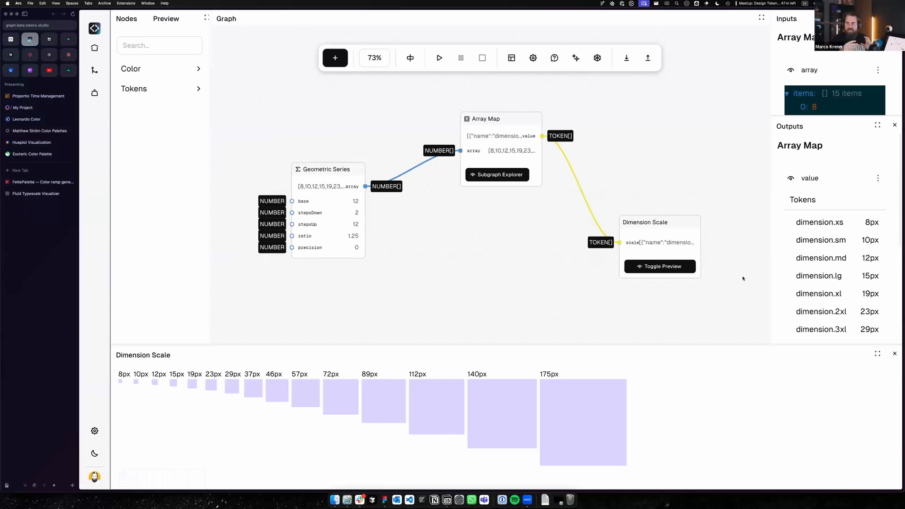
Step: Bring back the node library and reposition Array Map lower and Dimension Scale higher in the main graph
click(136, 23)
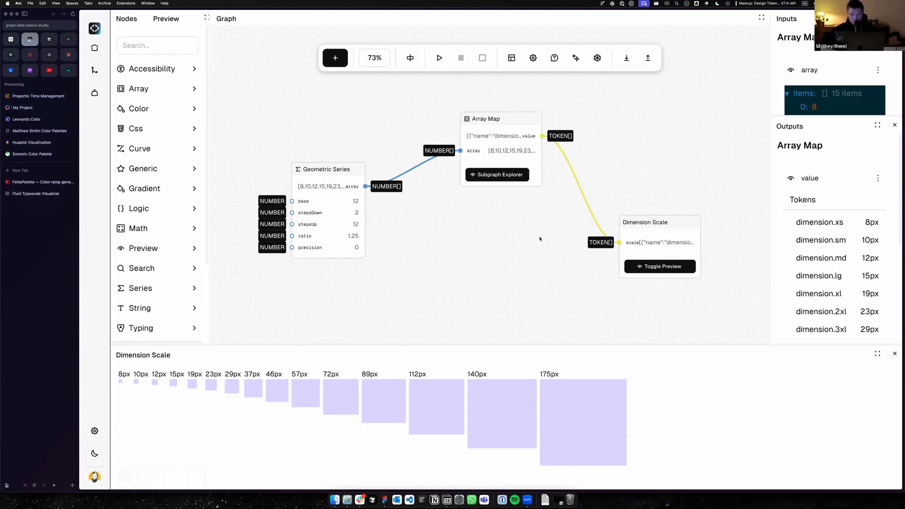
scroll(520, 241, right, 1)
drag(475, 163, 470, 185)
click(519, 278)
drag(619, 237, 649, 205)
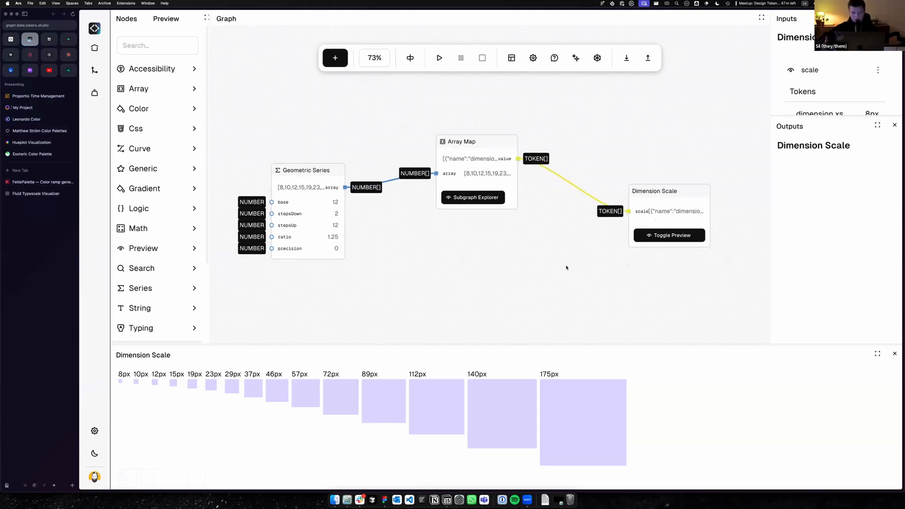
scroll(540, 264, left, 1)
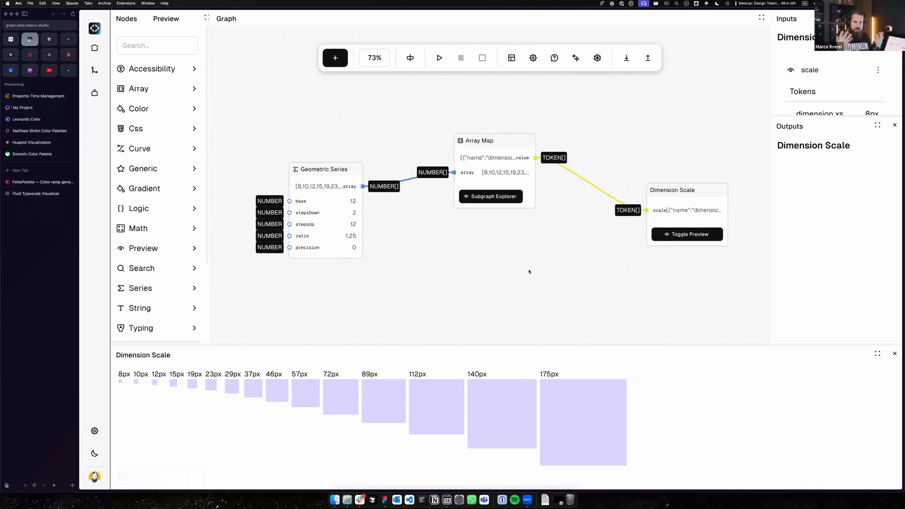
Step: Open Array Map's subgraph and move the Input node well away from the T-Shirt Size and Stringify nodes
click(502, 197)
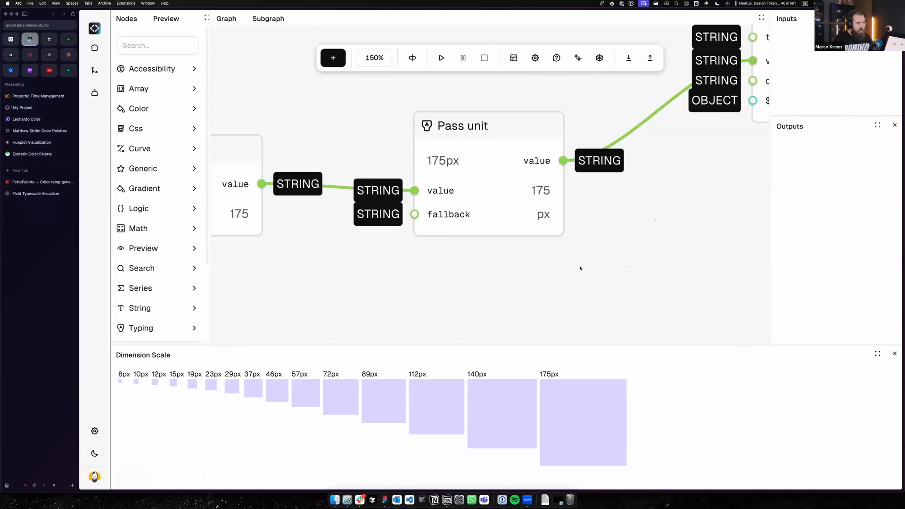
scroll(580, 268, down, 10)
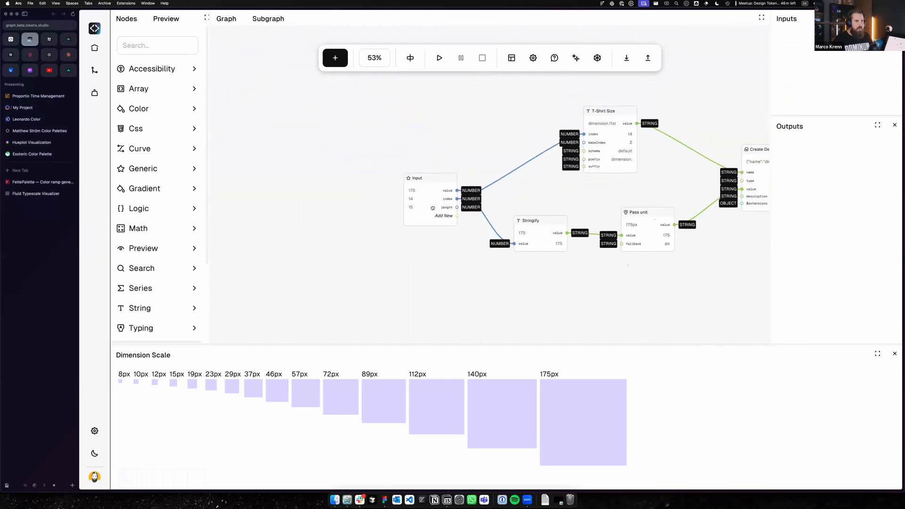
drag(433, 208, 234, 187)
scroll(380, 268, left, 3)
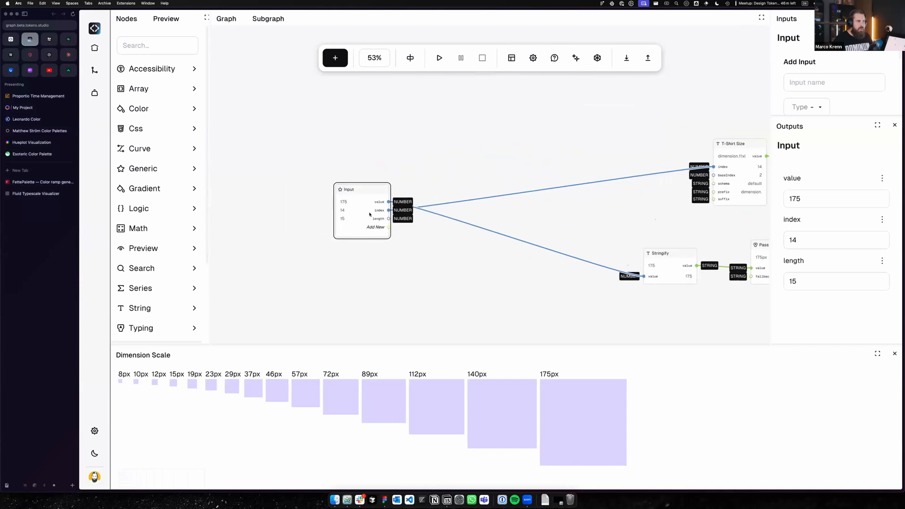
Step: Add a Snap math node to the subgraph between the Input and Stringify nodes
click(141, 228)
scroll(158, 267, down, 7)
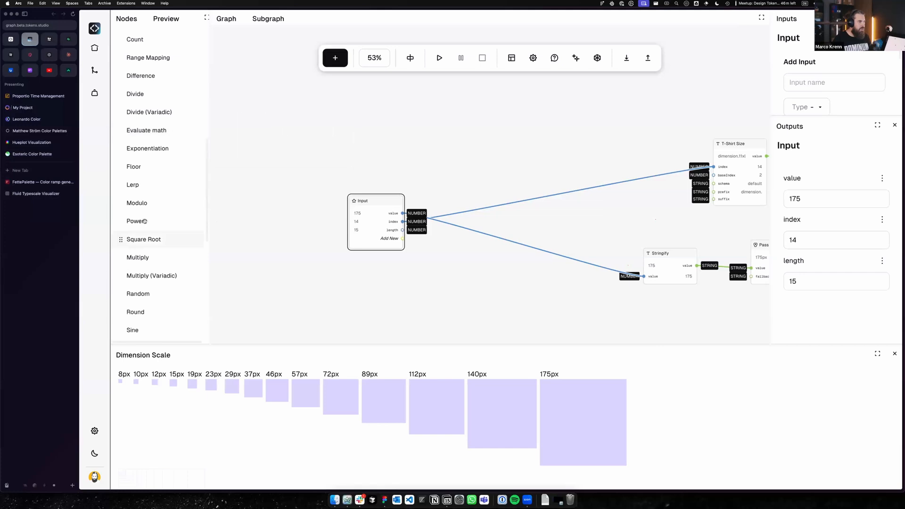
scroll(141, 313, down, 3)
drag(142, 290, 501, 269)
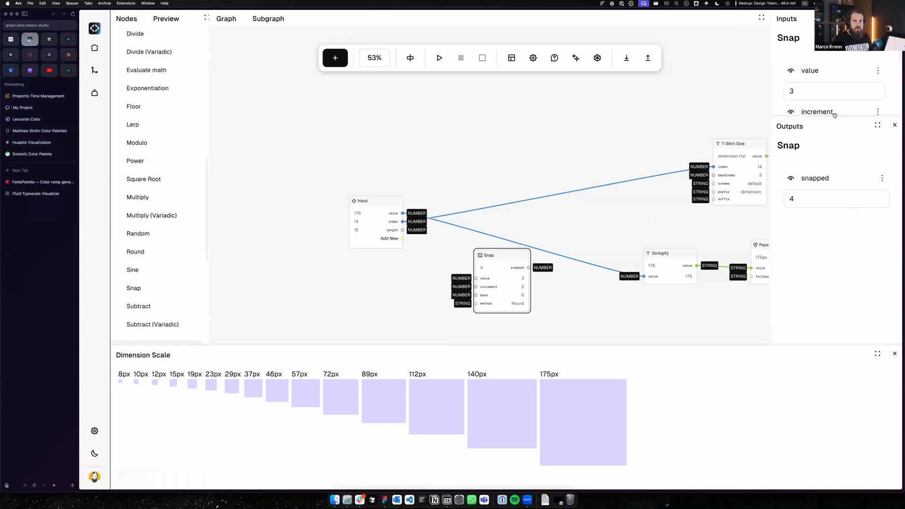
Step: Set the Snap node's increment to 4 and choose Round as its method, enlarging the inputs area to reach both settings
drag(834, 117, 831, 216)
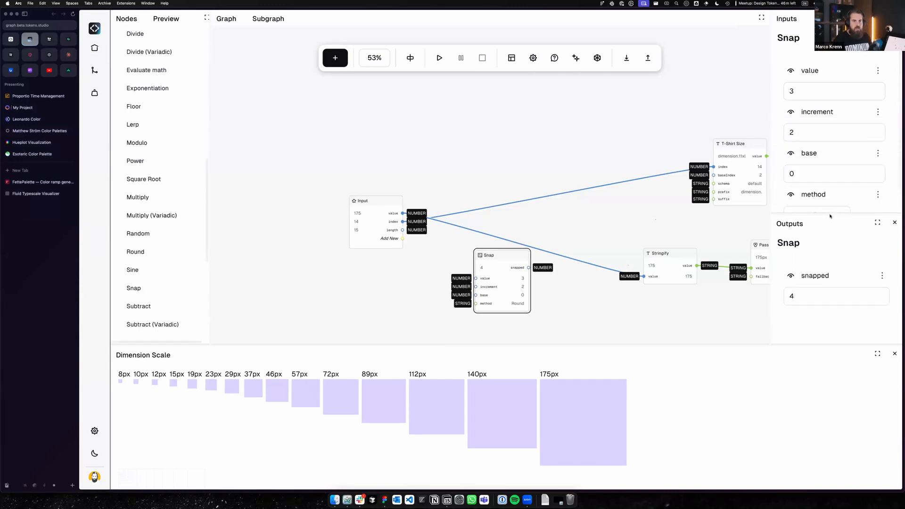
click(805, 134)
drag(808, 135, 779, 132)
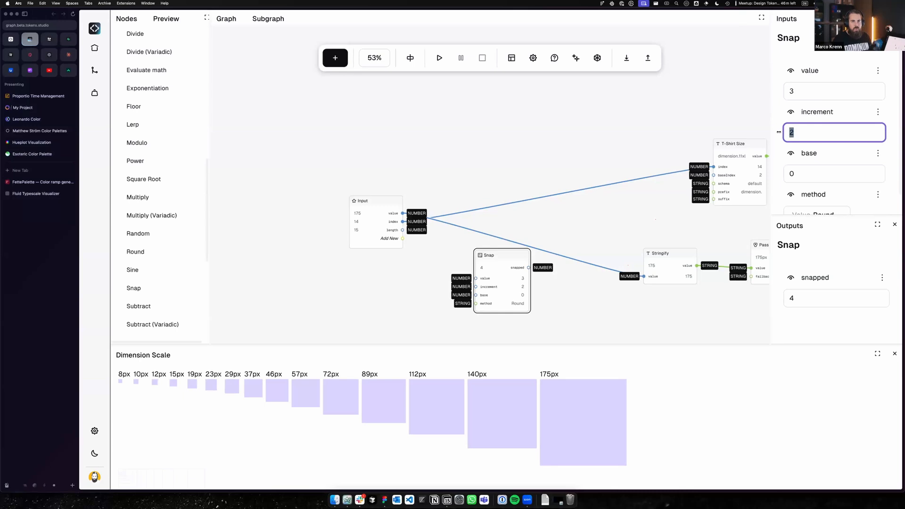
text(4)
scroll(817, 178, down, 1)
scroll(823, 189, down, 1)
click(829, 198)
click(817, 115)
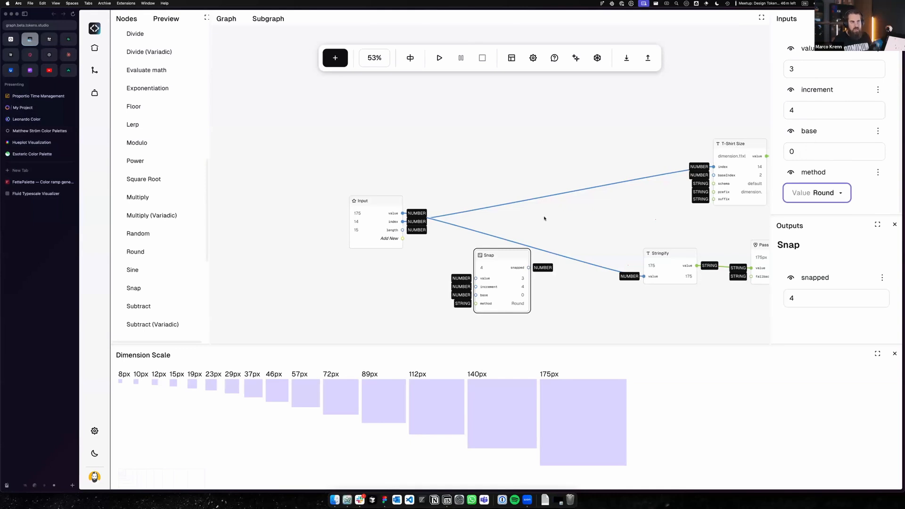
Step: Route the Input node's value through Snap by connecting it to Snap's value and the snapped output to Stringify's value
click(403, 214)
drag(403, 213, 476, 278)
drag(529, 267, 644, 277)
drag(502, 288, 507, 287)
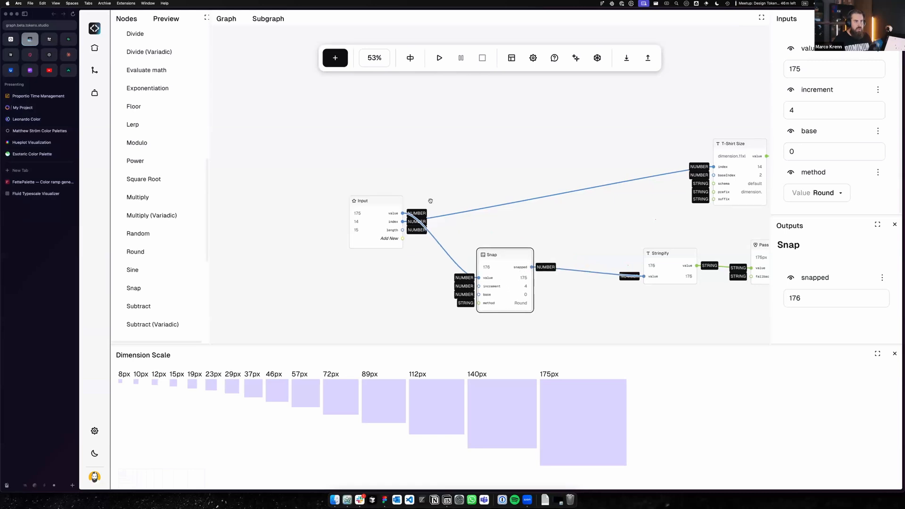
Step: Return to the main graph and try to refresh Array Map so the Dimension Scale preview uses the snapped values
click(225, 21)
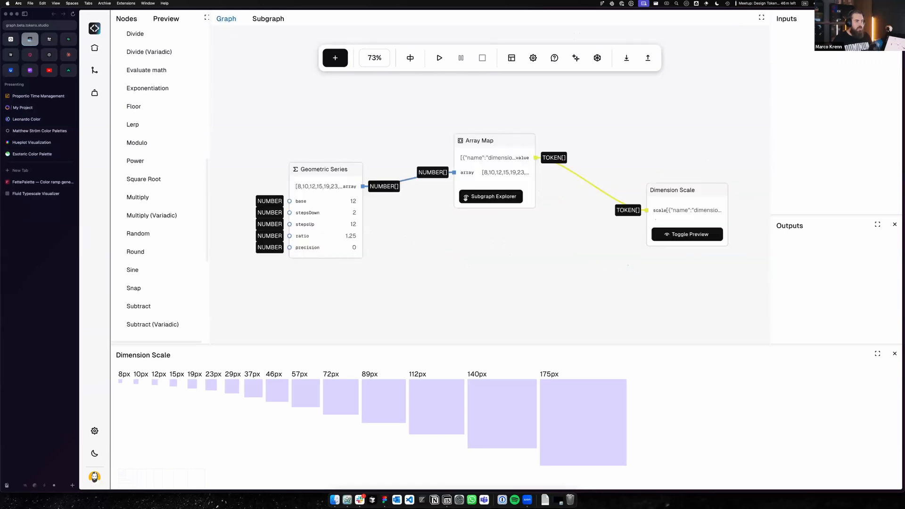
right_click(497, 176)
click(518, 220)
click(669, 217)
click(467, 173)
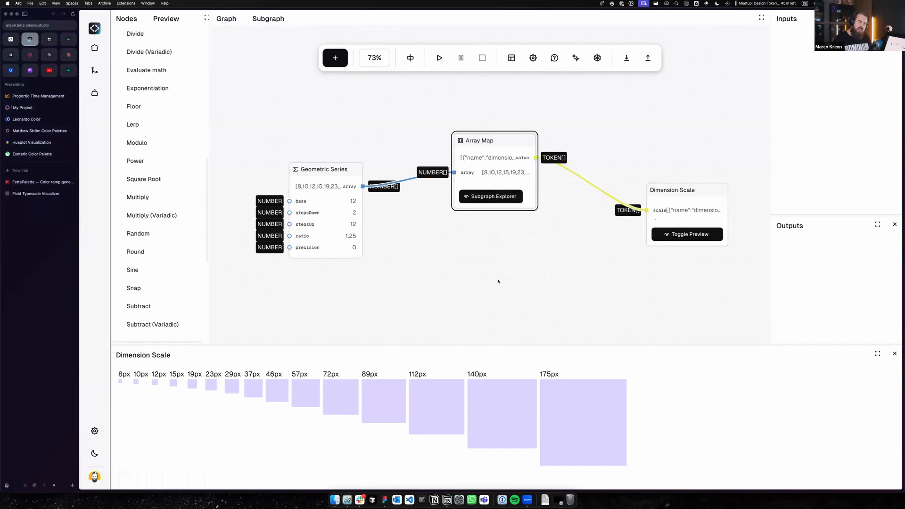
Step: Reload the graph editor and load the graph (80).json file from the Downloads folder
click(495, 281)
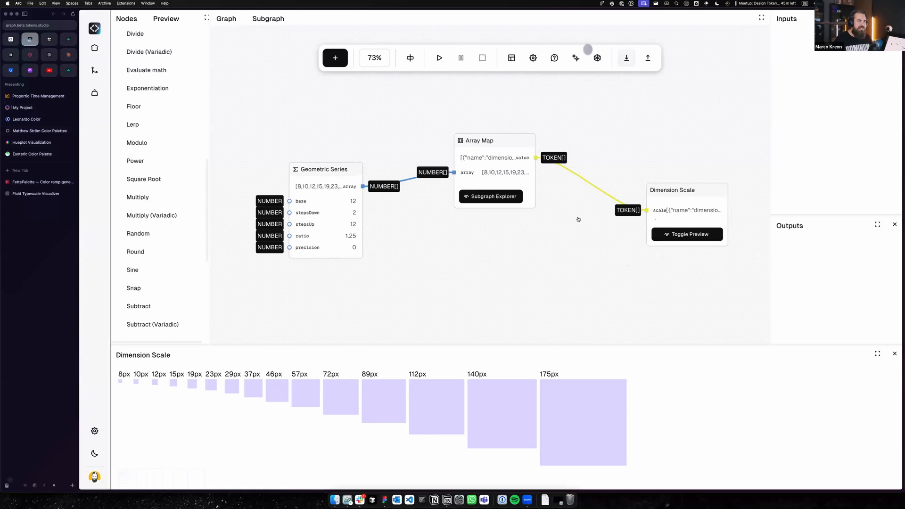
key(super+r)
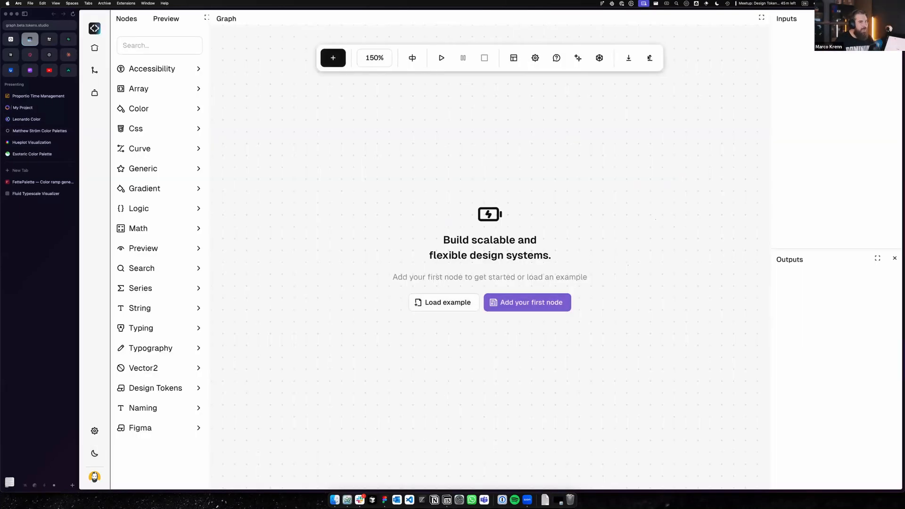
click(650, 58)
click(319, 182)
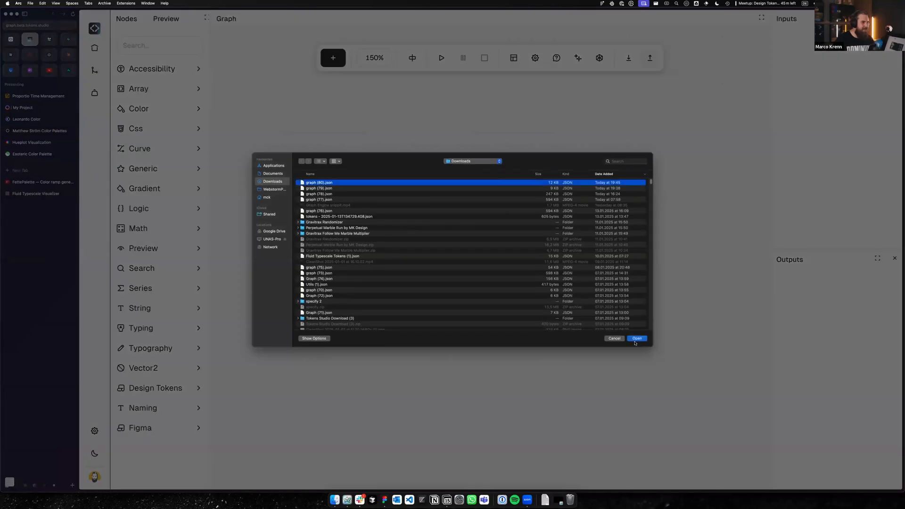
click(638, 338)
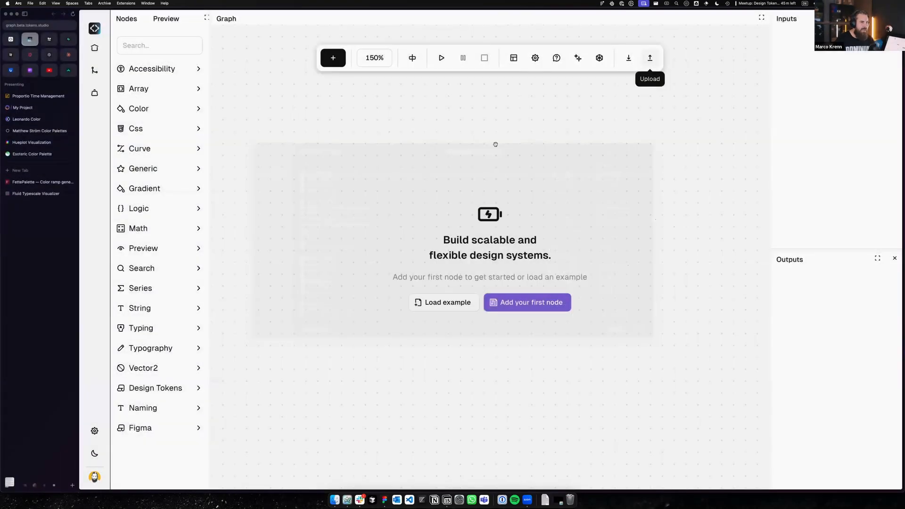
key(t)
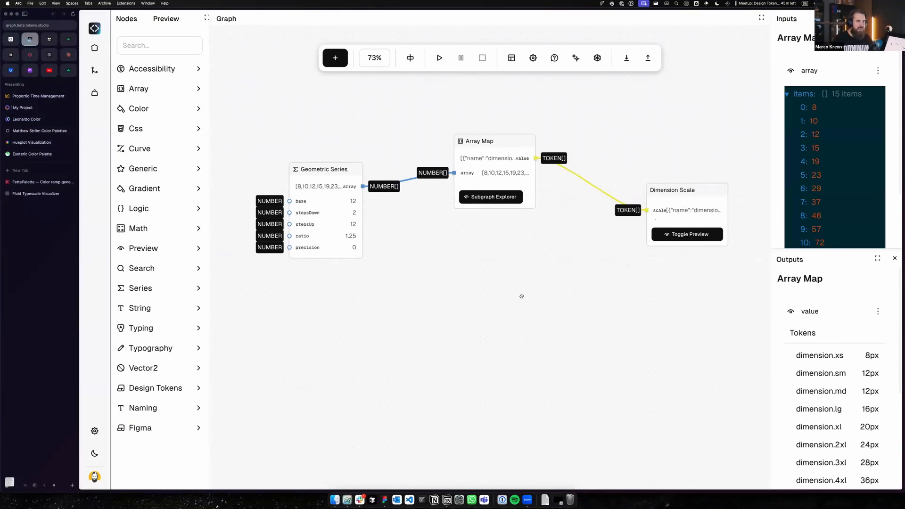
Step: Show the Dimension Scale preview, dock it across the full width beneath the graph and enlarge it
scroll(521, 296, right, 4)
click(172, 22)
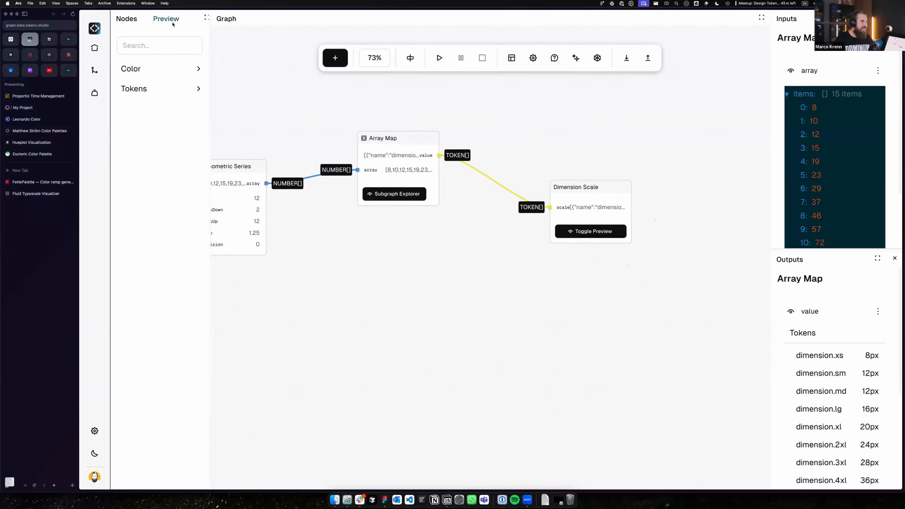
click(606, 230)
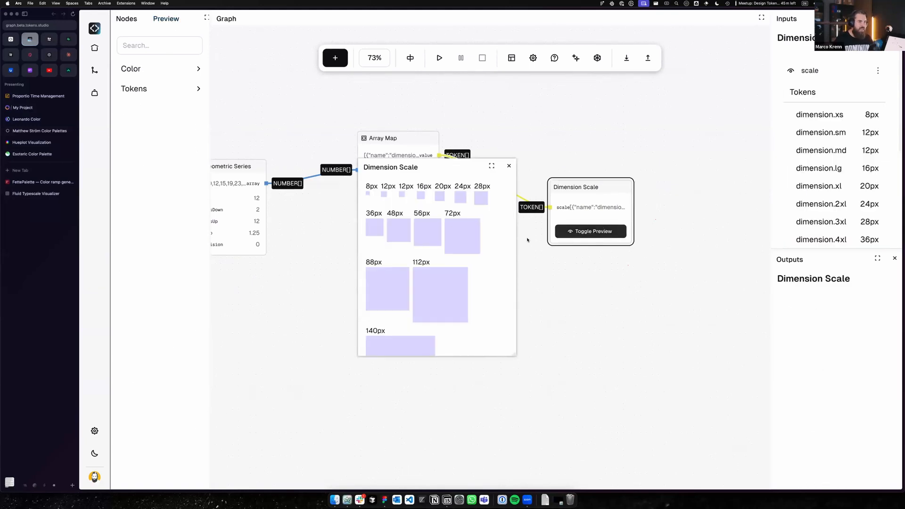
drag(452, 170, 383, 147)
drag(577, 385, 836, 377)
drag(655, 140, 590, 207)
drag(517, 210, 489, 299)
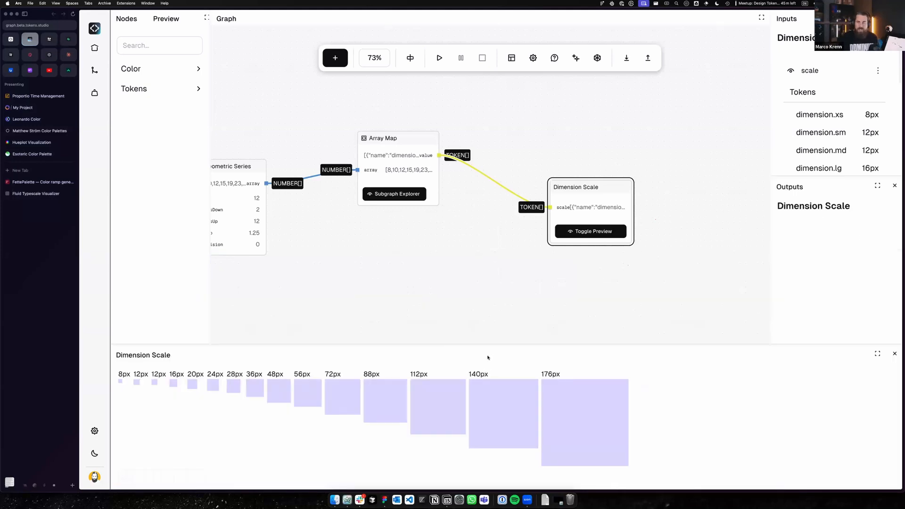
drag(488, 348, 499, 234)
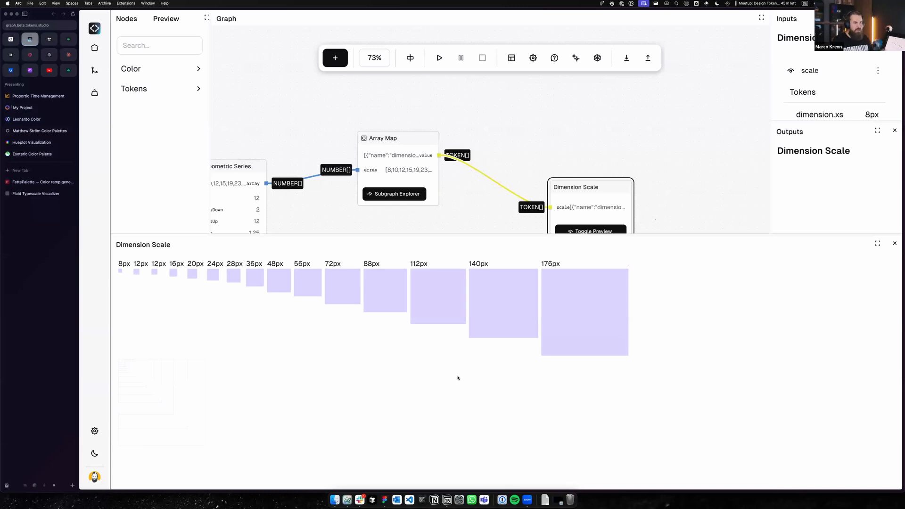
drag(451, 224, 523, 185)
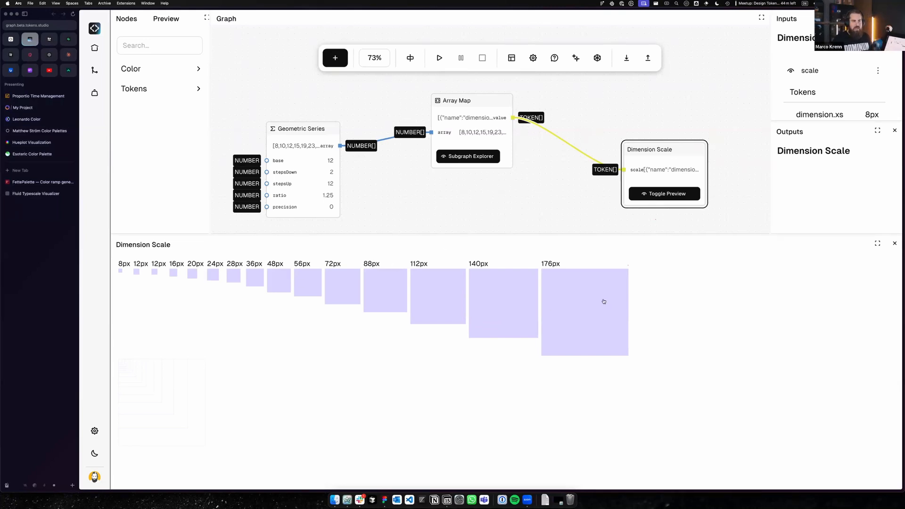
Step: Select the Array Map node, shrink the docked preview and look through the node's output dimension tokens
click(549, 198)
click(499, 141)
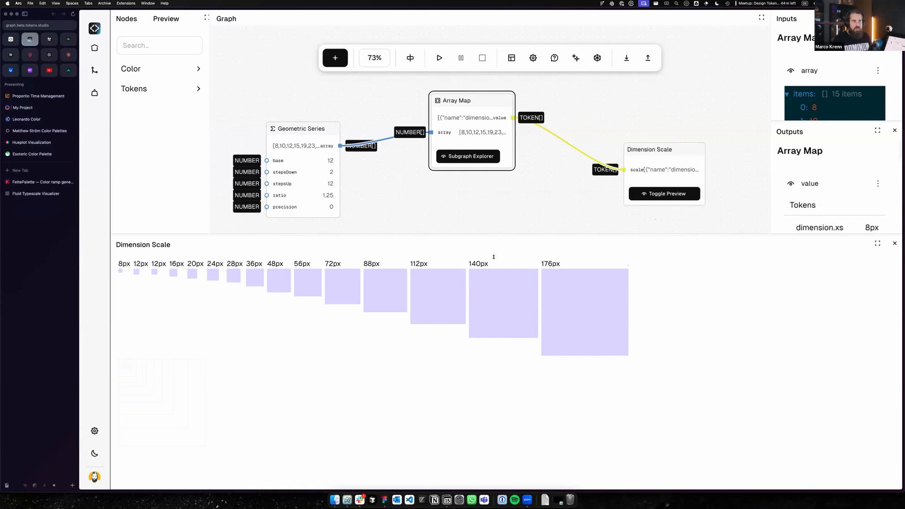
drag(493, 257, 497, 351)
scroll(812, 261, down, 5)
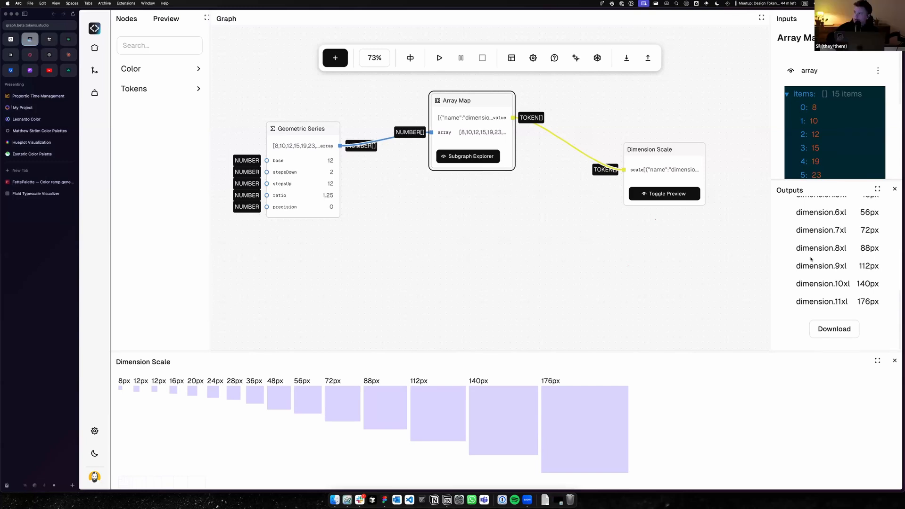
scroll(833, 266, up, 10)
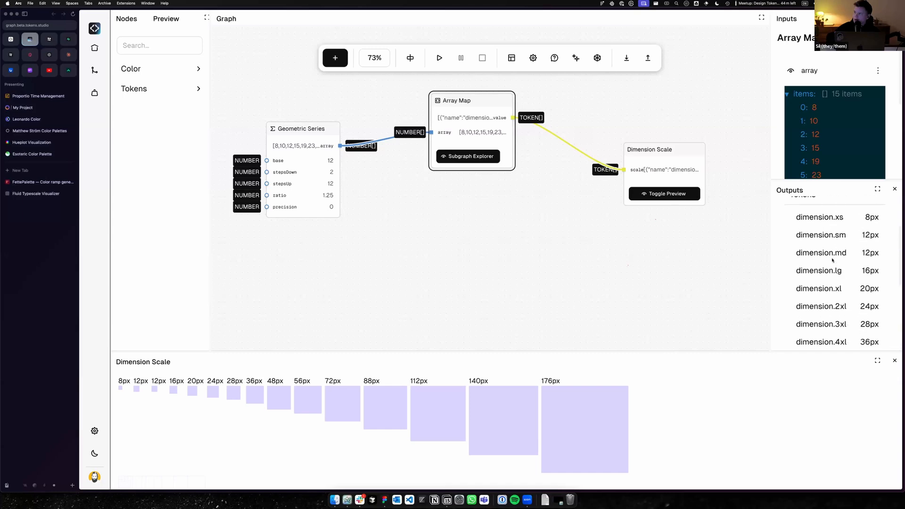
scroll(834, 266, down, 10)
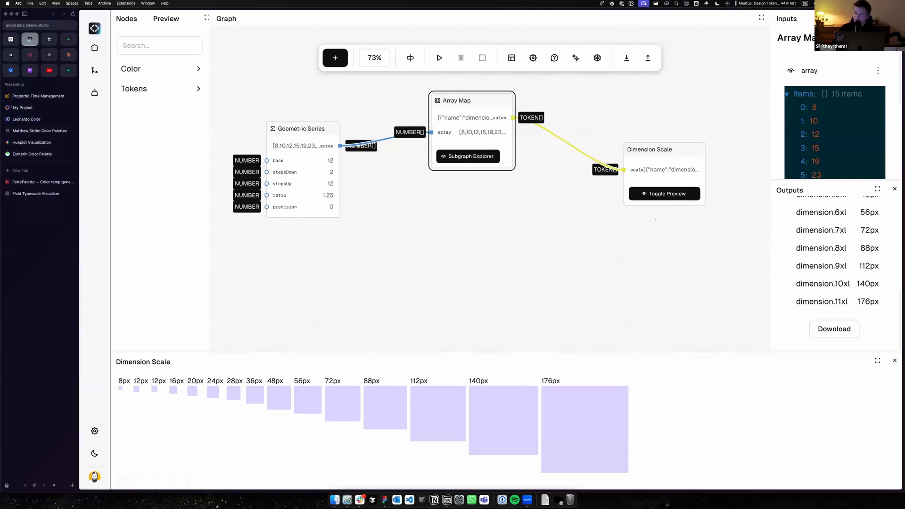
Step: Download the Array Map's output tokens and open the downloaded tokens JSON file in VS Code
click(731, 299)
scroll(820, 222, up, 4)
scroll(830, 212, down, 4)
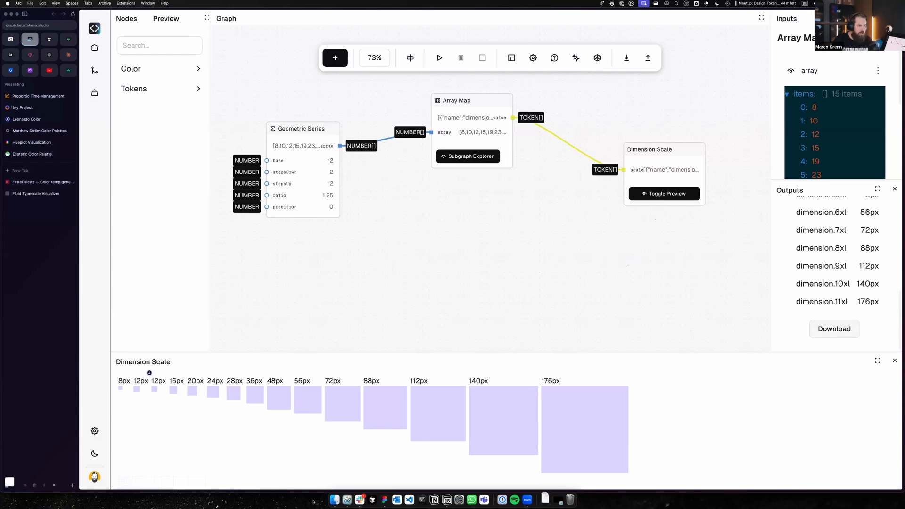
click(545, 499)
click(542, 481)
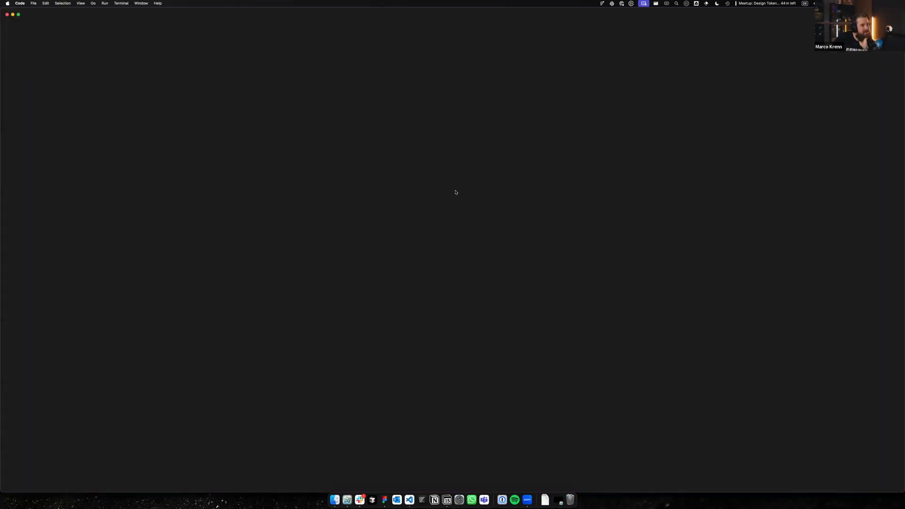
click(326, 195)
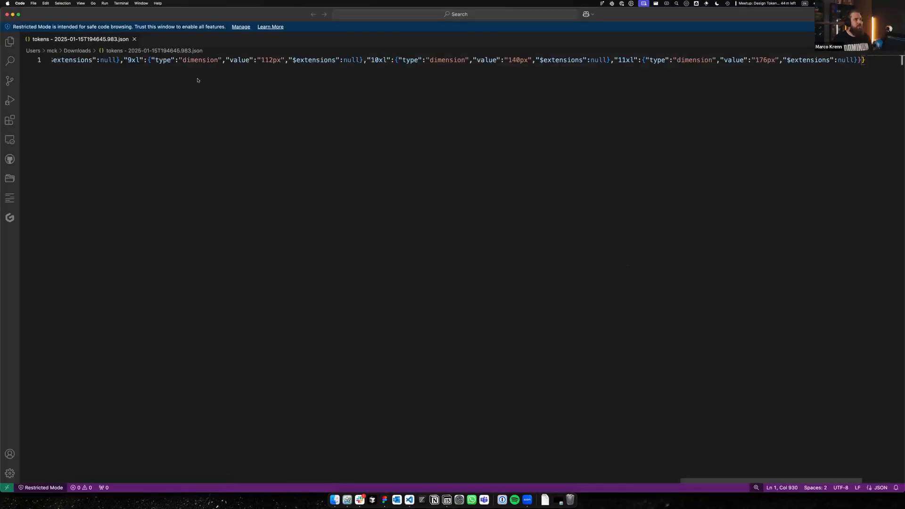
Step: Examine the dimension token entries in the downloaded JSON, going from the end of the line back towards its start
drag(75, 59, 631, 121)
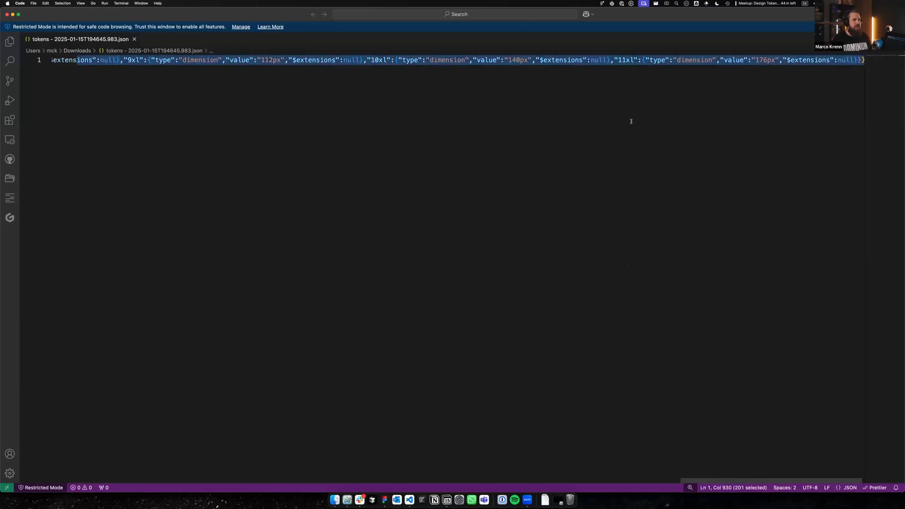
click(660, 150)
scroll(651, 149, left, 1)
scroll(650, 149, left, 10)
scroll(627, 158, left, 8)
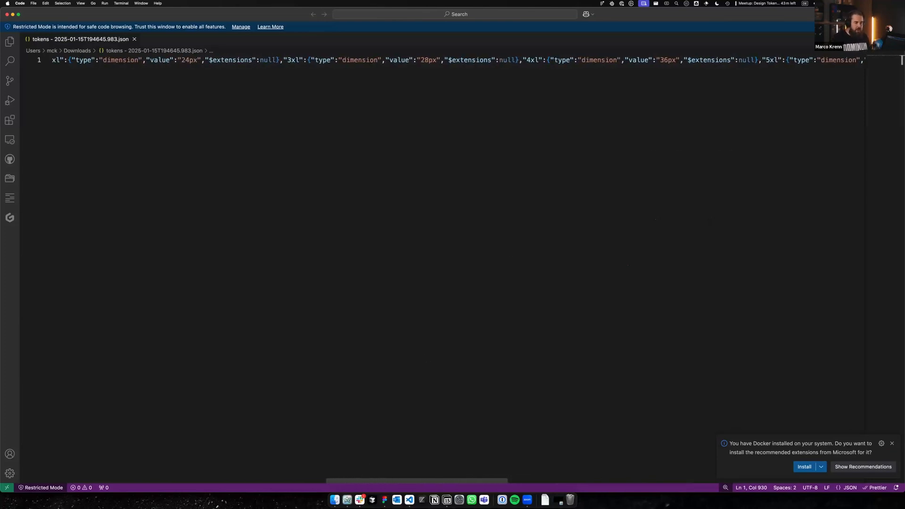
Step: Switch to the Tokens Studio web app in the browser and open the graph of the fontSize set
click(348, 500)
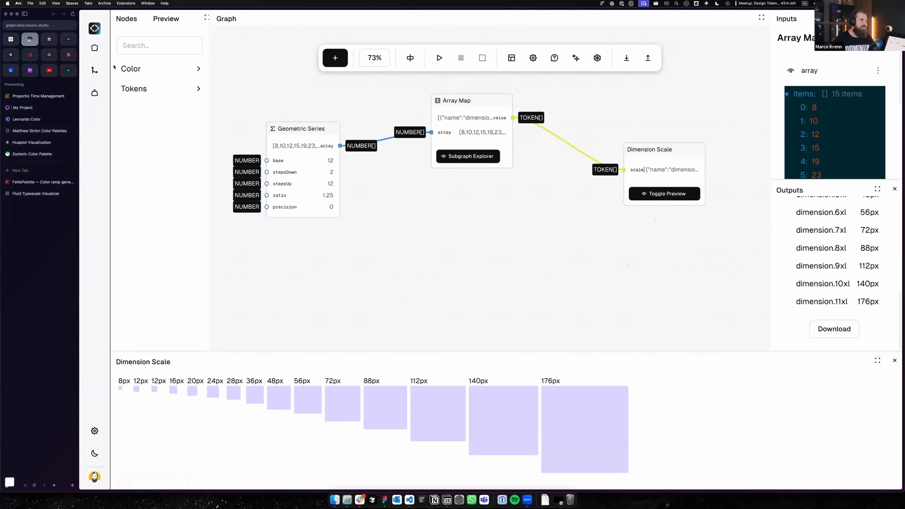
click(11, 39)
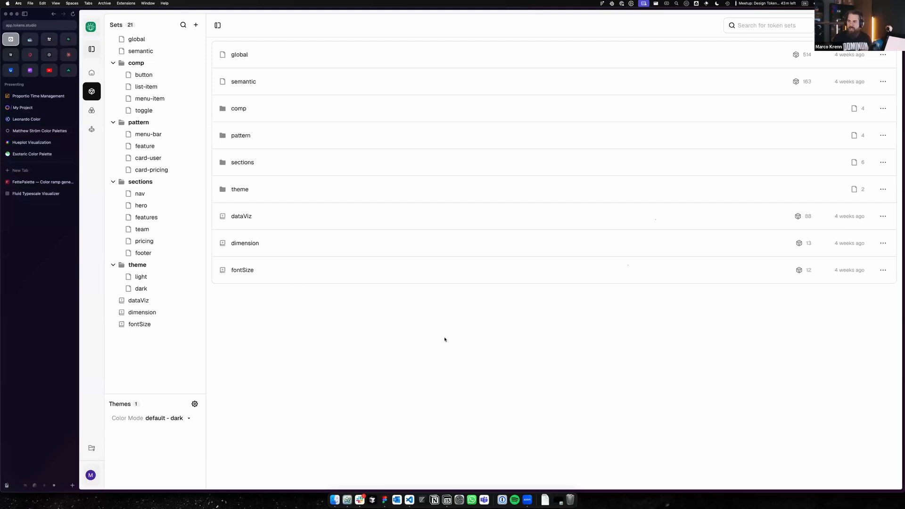
click(138, 325)
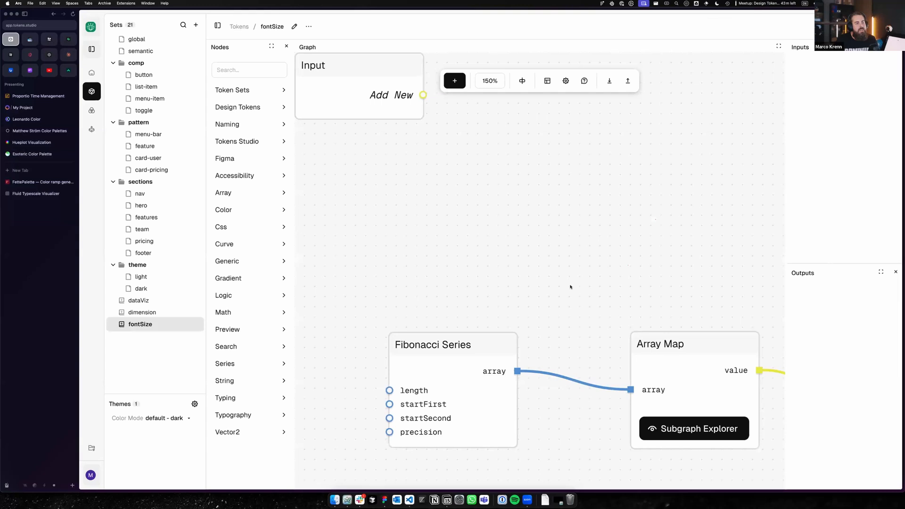
scroll(639, 279, right, 5)
scroll(631, 181, down, 5)
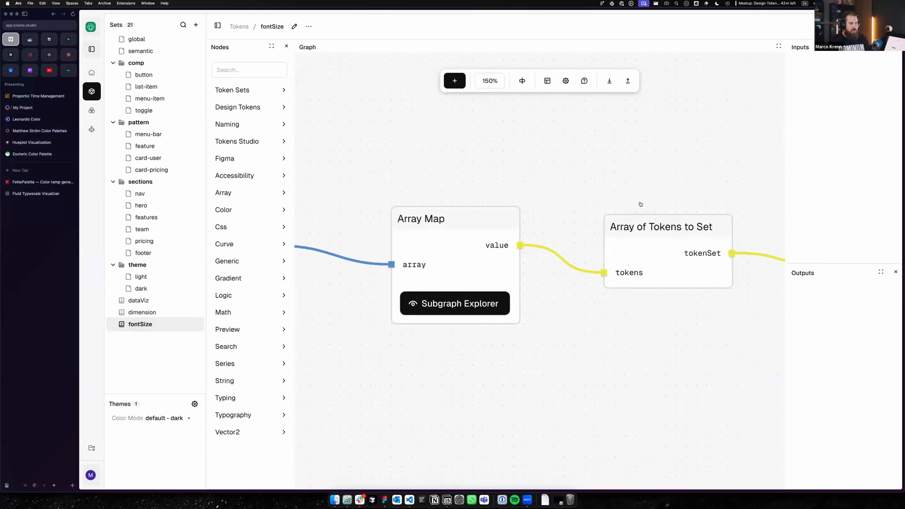
scroll(641, 202, left, 3)
scroll(727, 164, down, 2)
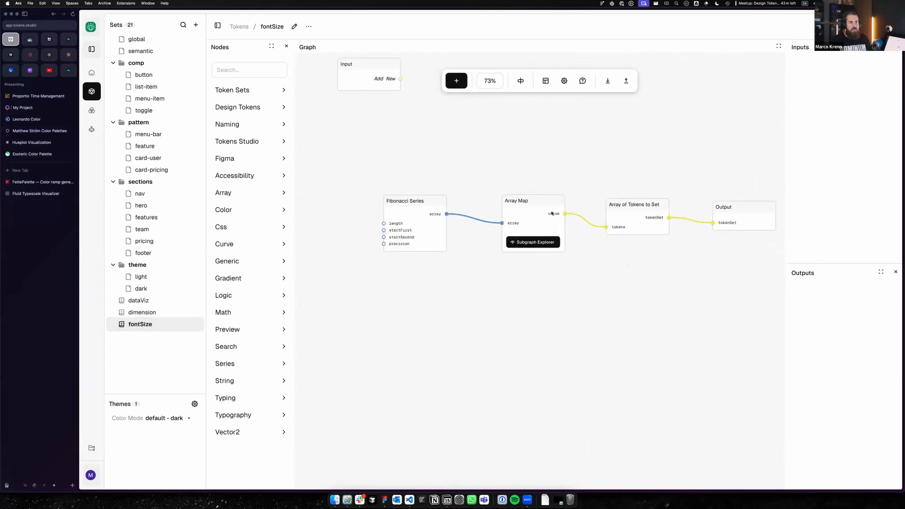
Step: Inspect the font size tokens output by the Array Map node and show the fontSize set as a token table
click(528, 207)
scroll(830, 356, down, 3)
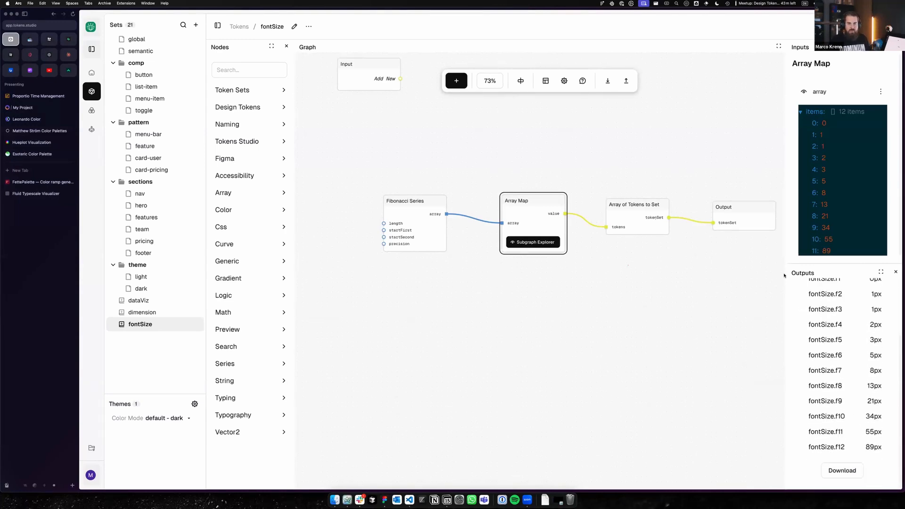
click(858, 26)
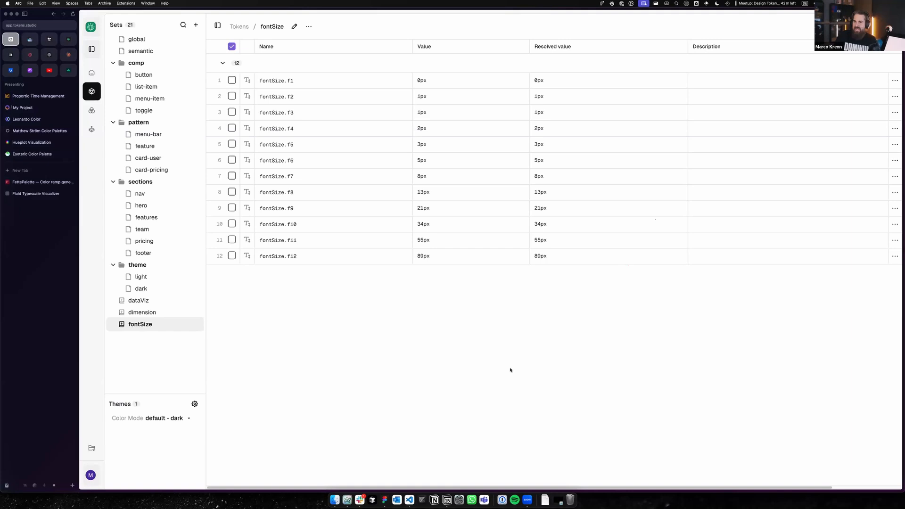
Step: Return to the dimension graph in the graph editor and copy the value of the Array Map's output
click(32, 42)
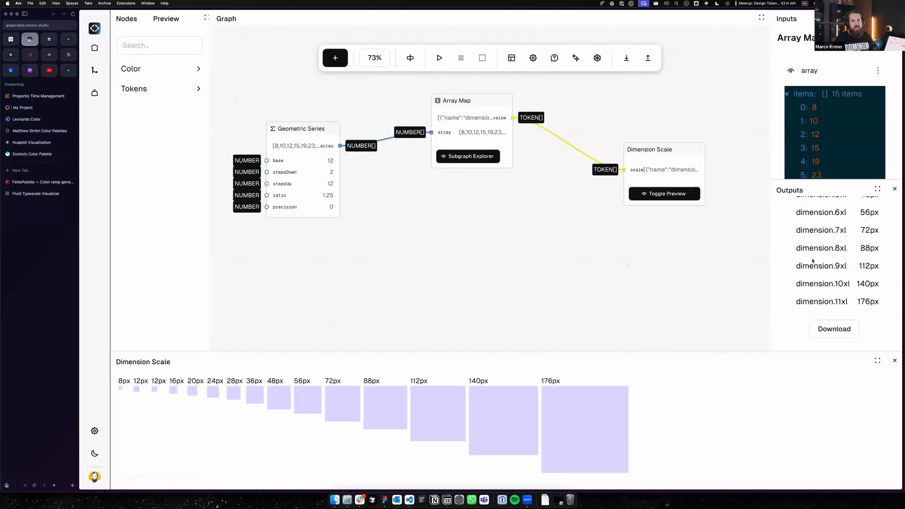
scroll(812, 259, up, 5)
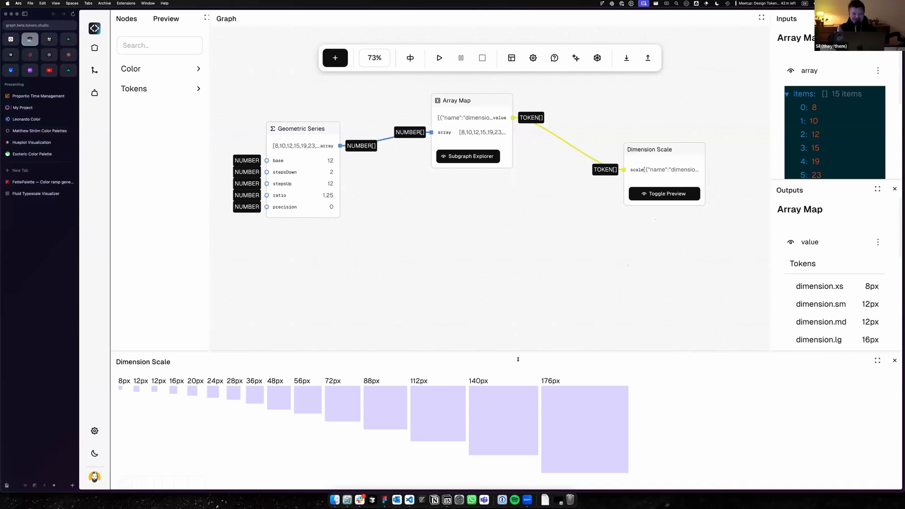
drag(518, 359, 518, 379)
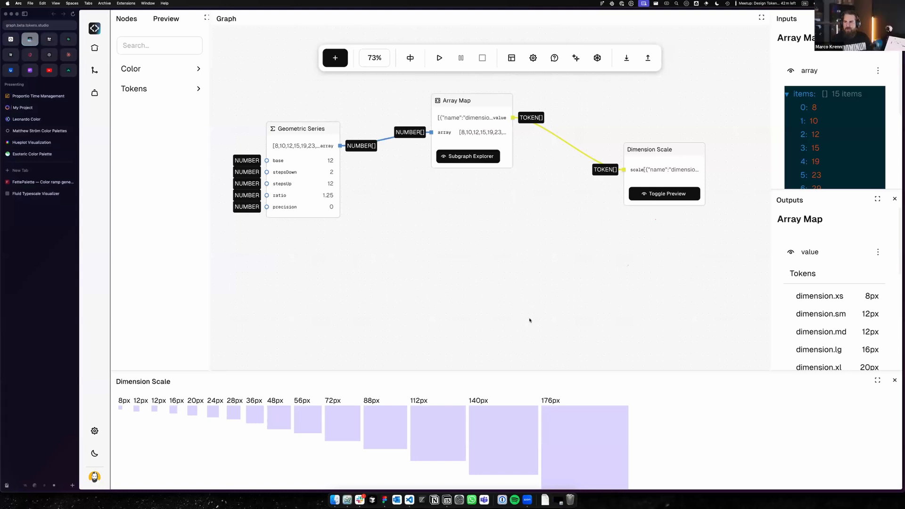
click(878, 253)
click(865, 291)
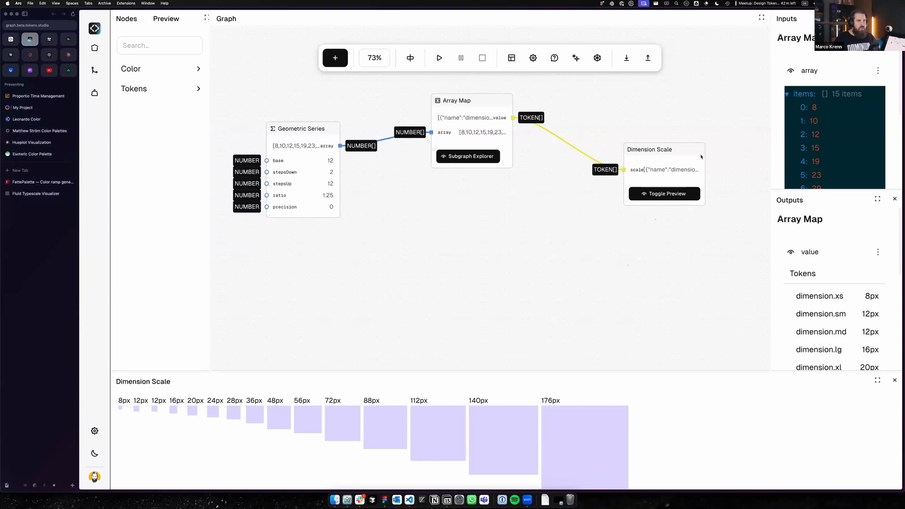
Step: Download the dimension graph as a file
click(878, 252)
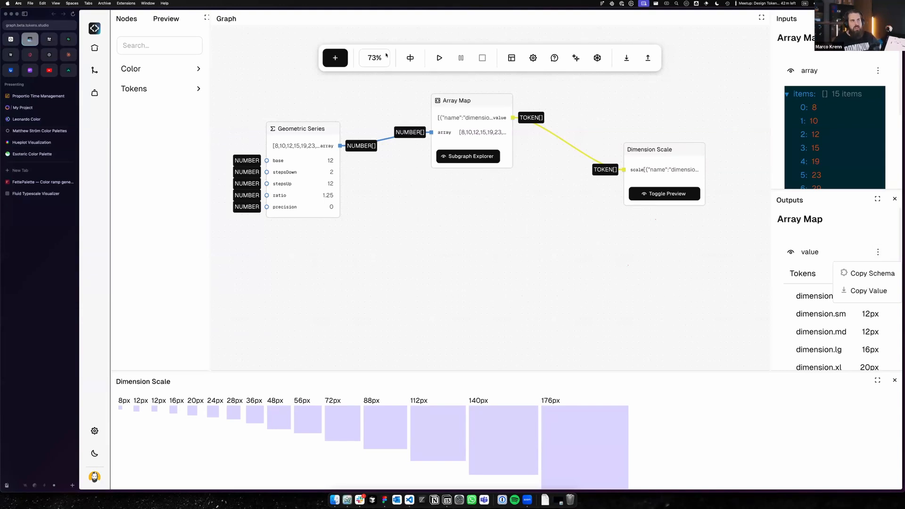
click(624, 57)
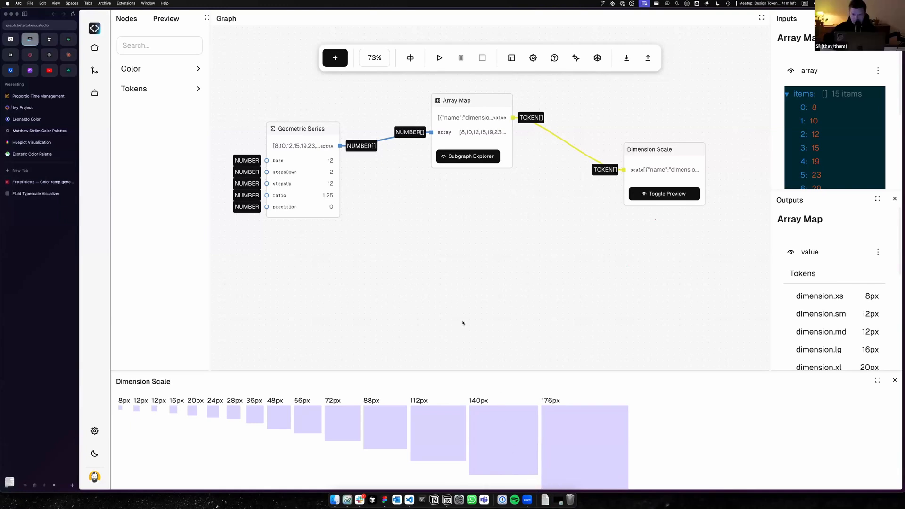
drag(486, 242, 501, 257)
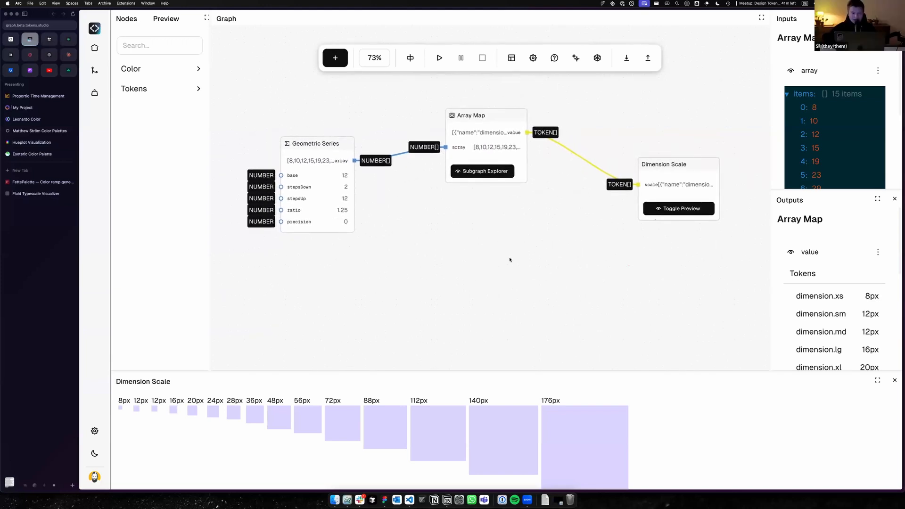
Step: Open the saved Color Scale graph from the list of graphs
click(96, 49)
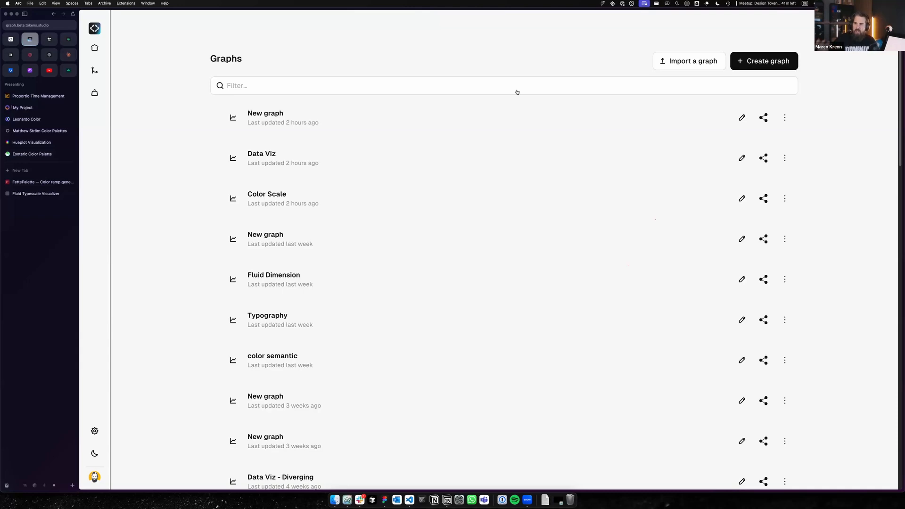
click(270, 195)
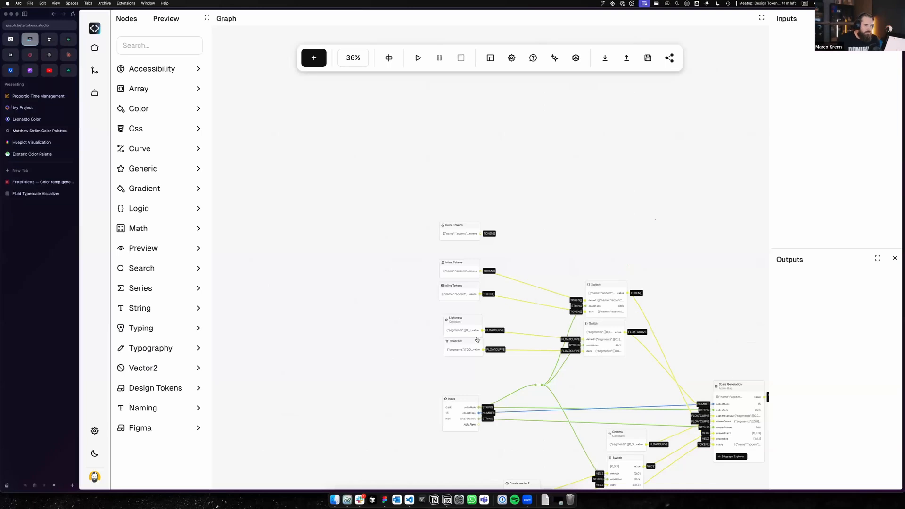
Step: Open the preview of the Color Palette node and dock it below the graph
drag(574, 248, 511, 199)
drag(581, 212, 553, 194)
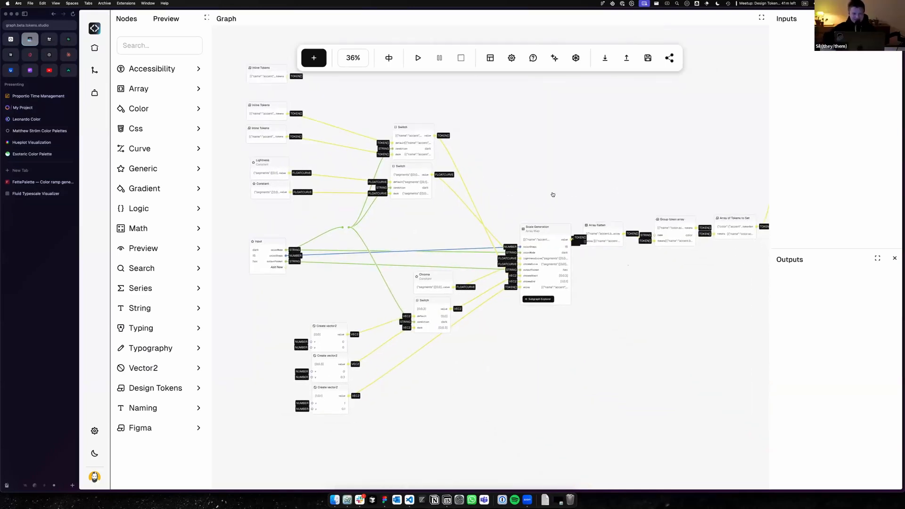
drag(622, 194, 536, 192)
scroll(572, 316, down, 3)
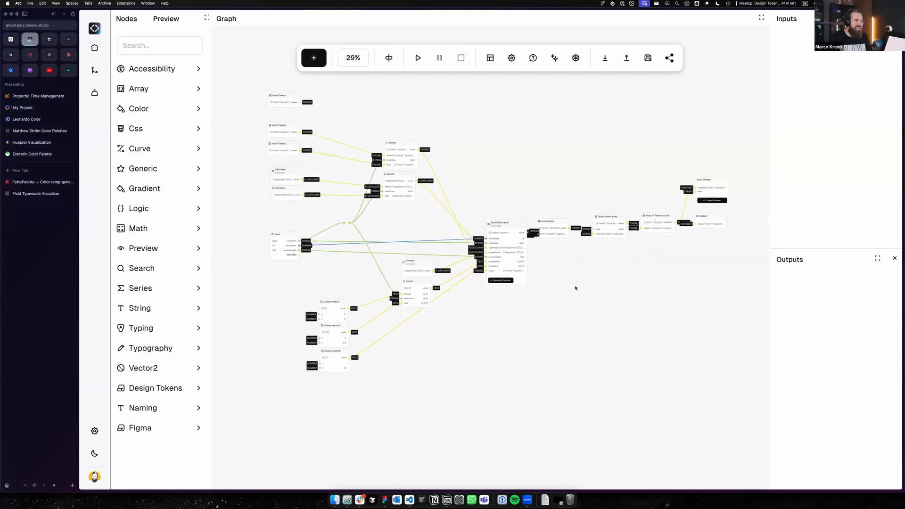
drag(602, 298, 580, 311)
scroll(574, 304, up, 1)
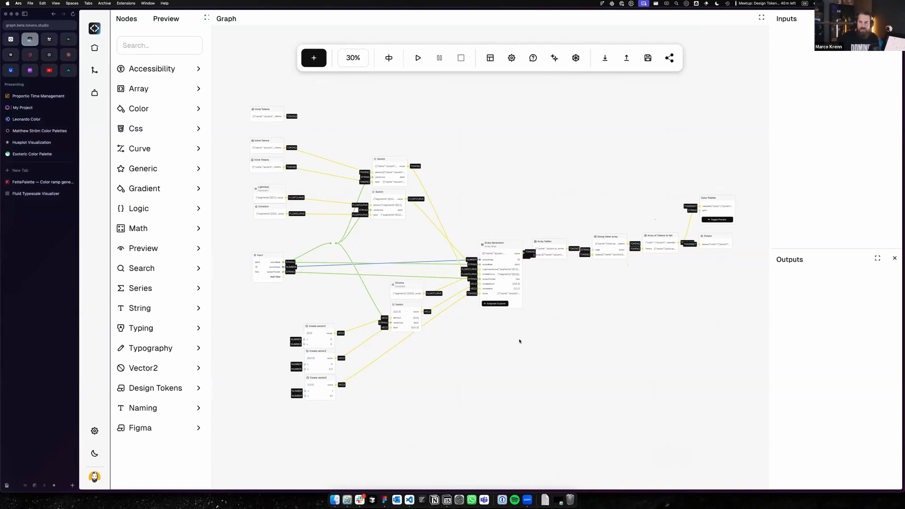
click(718, 220)
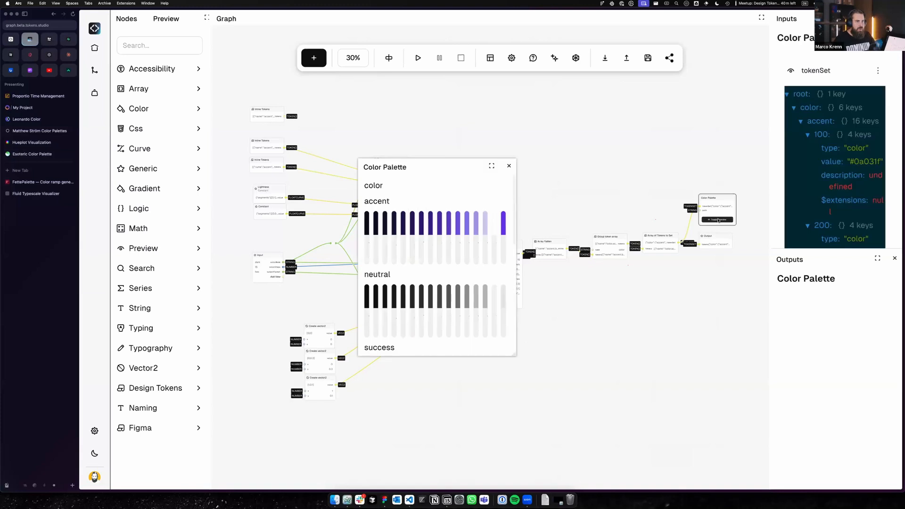
drag(435, 168, 490, 285)
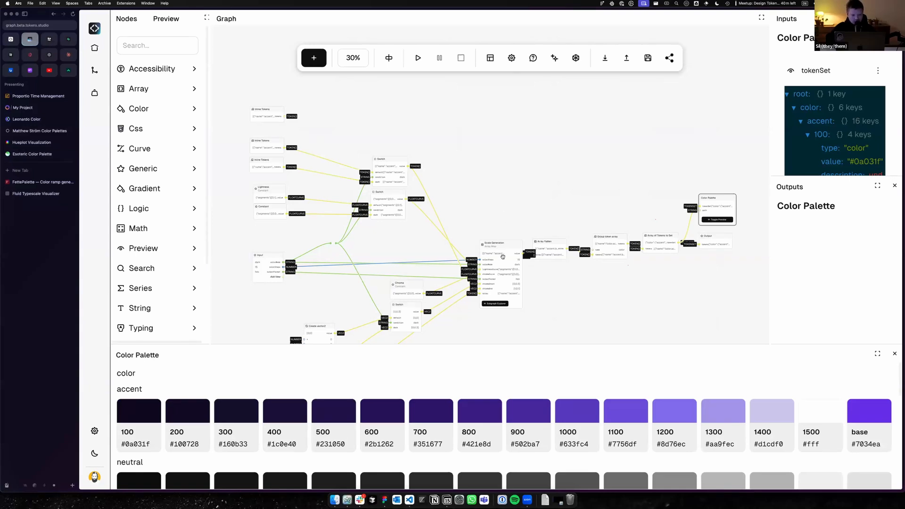
Step: Examine the Scale Generation node's inputs, from colorSteps and the lightness and chroma curves to the token array
click(503, 257)
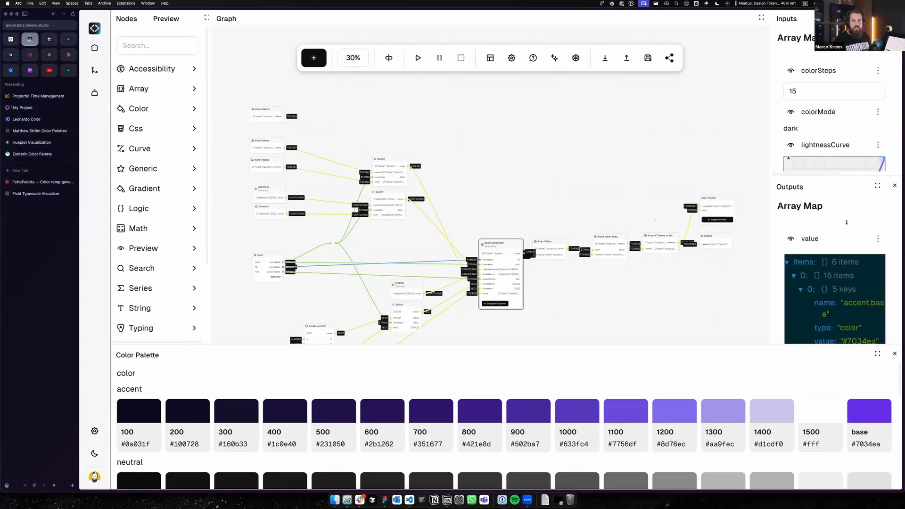
drag(847, 222, 851, 263)
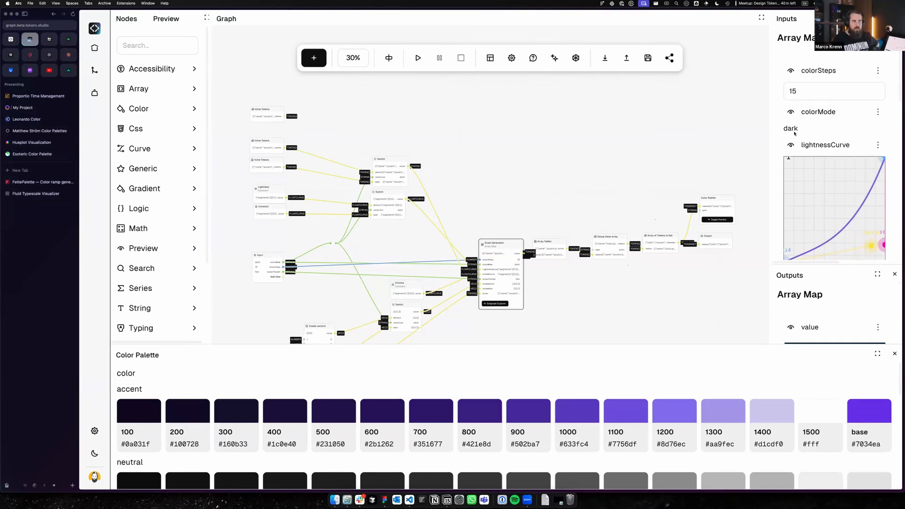
scroll(795, 128, down, 3)
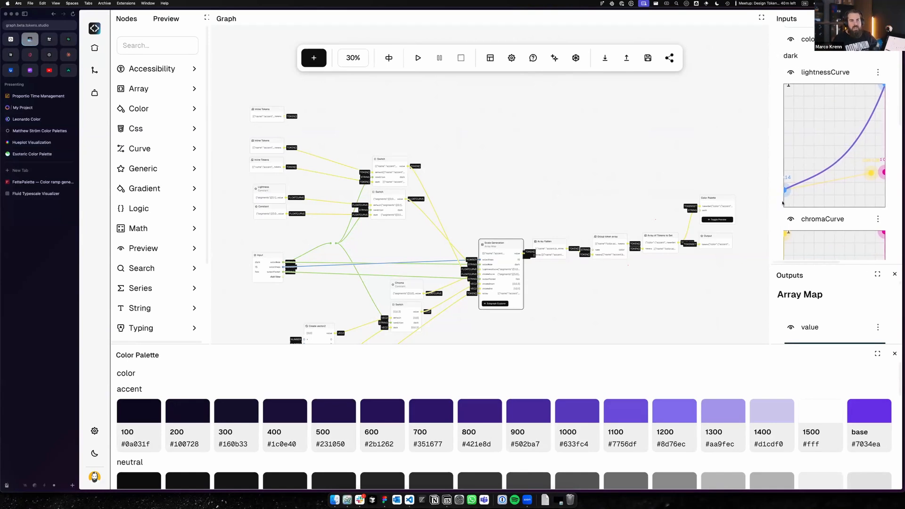
scroll(782, 203, down, 3)
scroll(785, 224, down, 1)
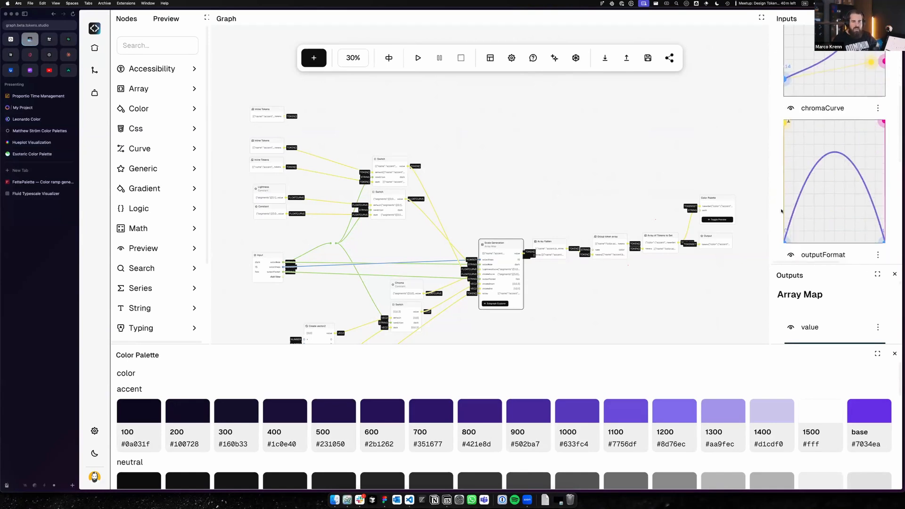
scroll(783, 207, down, 3)
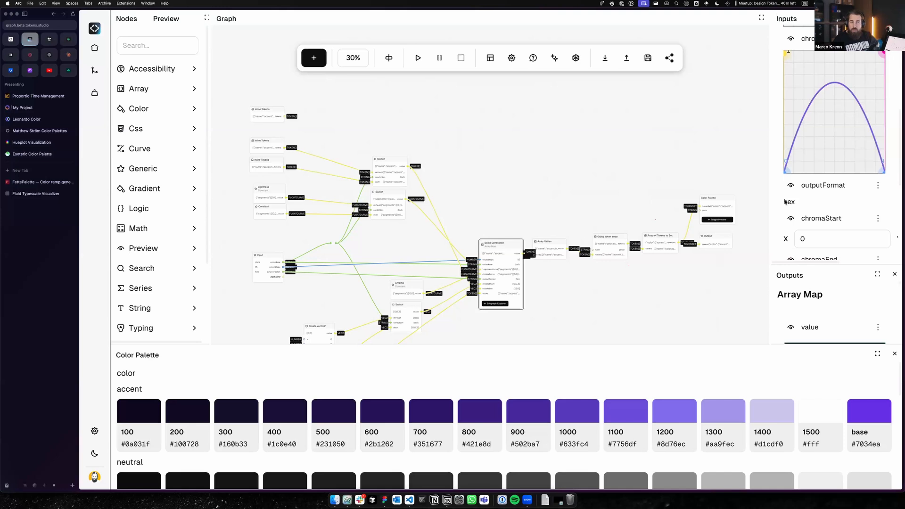
scroll(784, 202, down, 3)
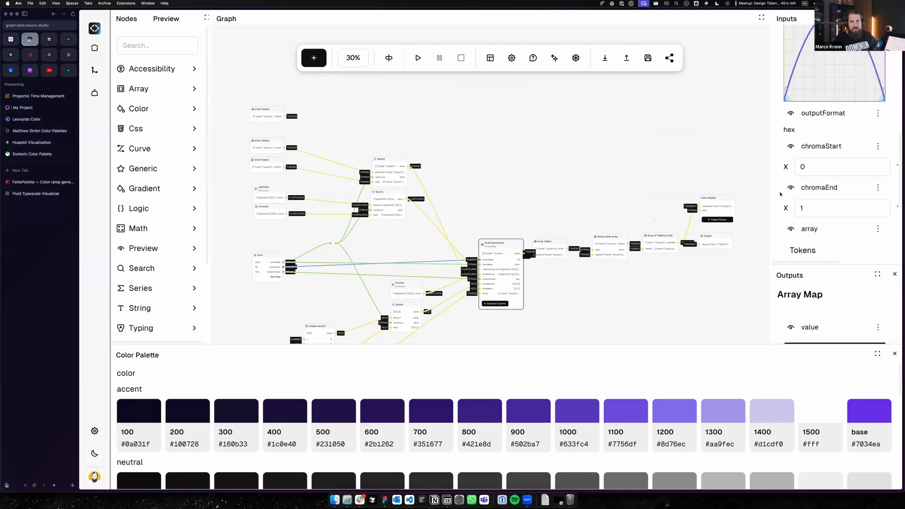
scroll(797, 184, down, 3)
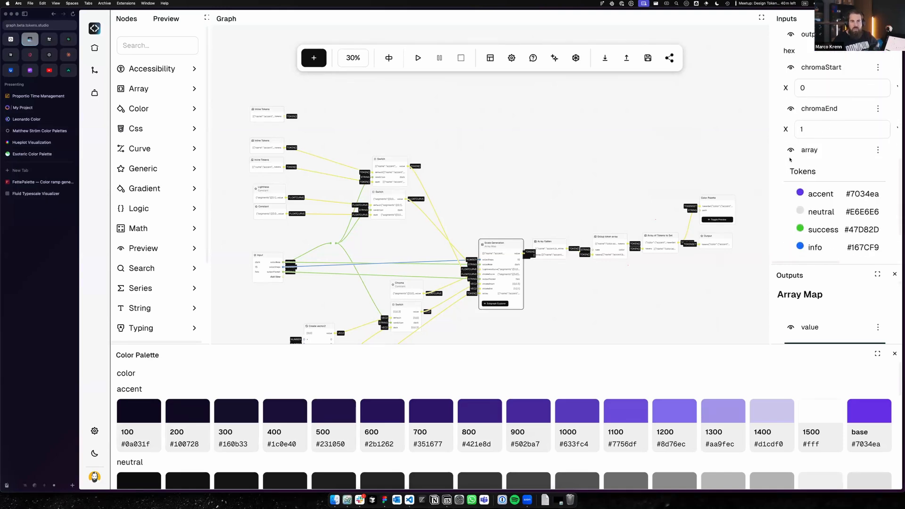
scroll(797, 151, down, 3)
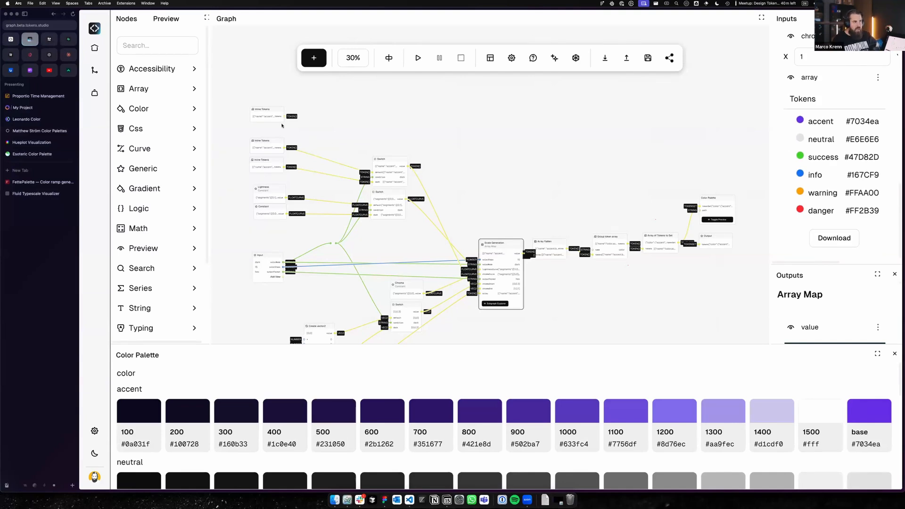
Step: Compare the base colour tokens of the two Inline Tokens nodes connected to the Switch
click(266, 148)
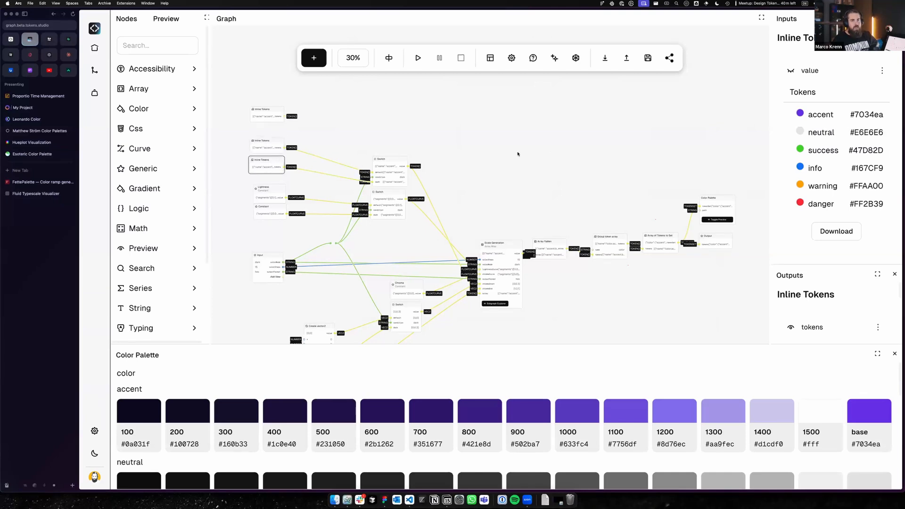
click(260, 150)
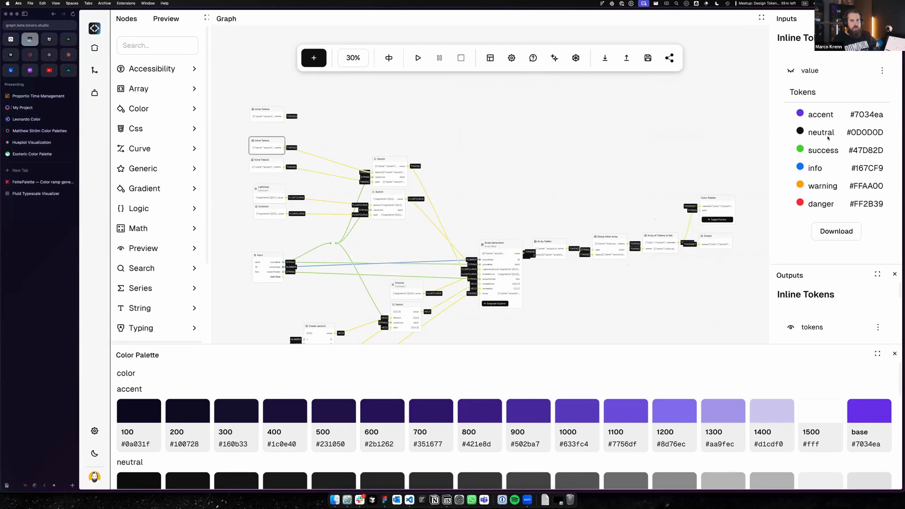
click(269, 167)
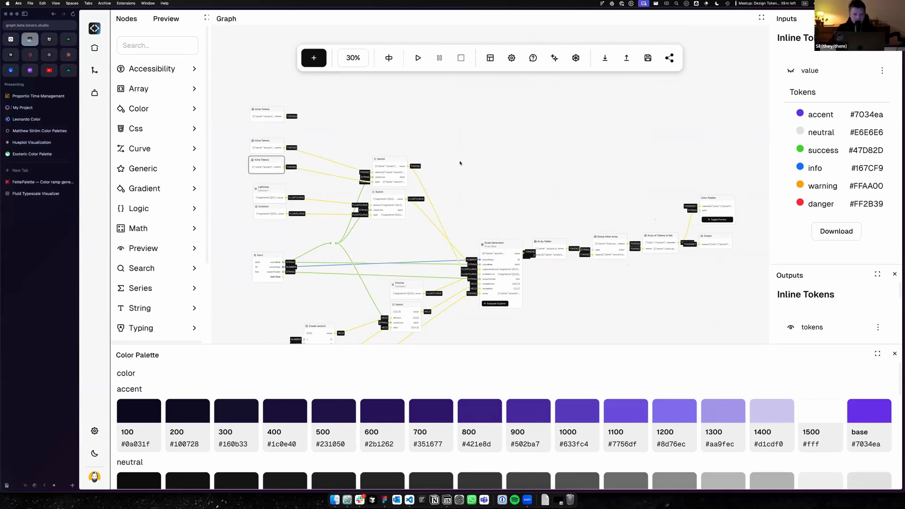
Step: Set the colorMode value of the graph's Input node to light
click(273, 267)
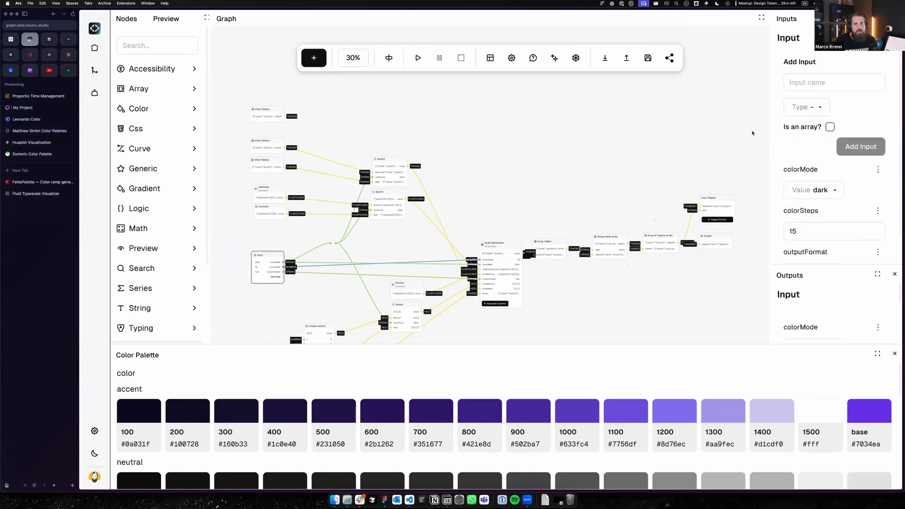
scroll(812, 226, down, 1)
click(826, 165)
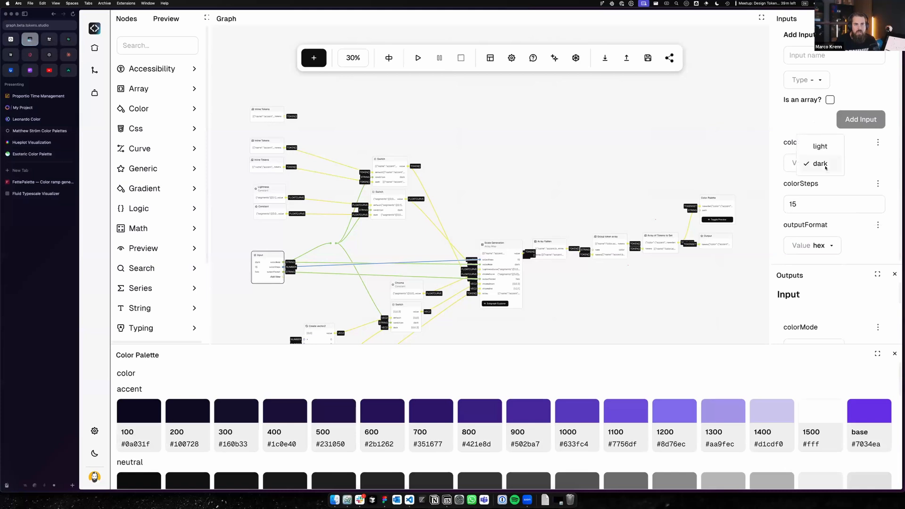
click(821, 147)
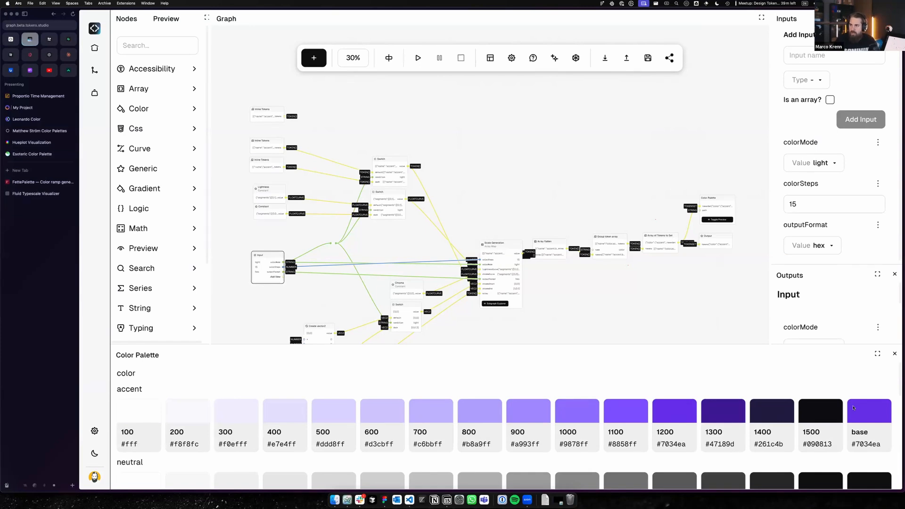
Step: Try colorSteps values of 25, 11 and 100 on the Input node
drag(800, 204, 787, 206)
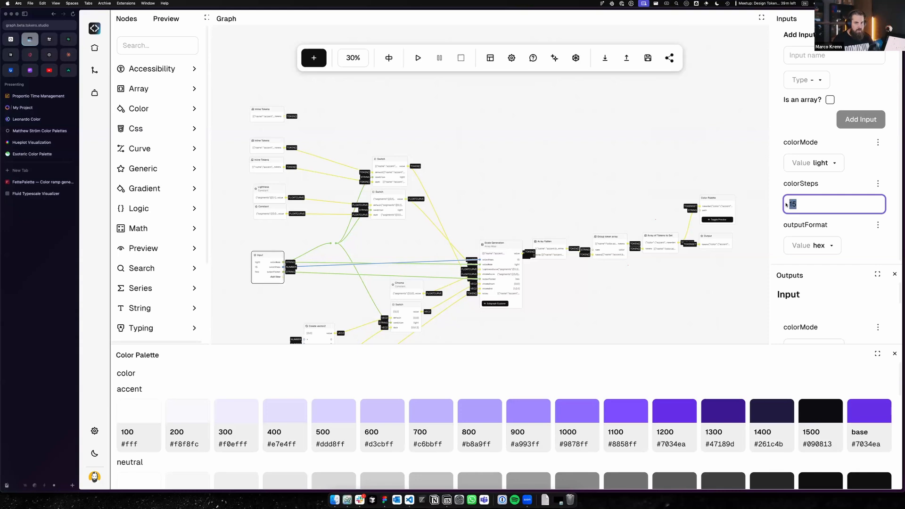
text(25)
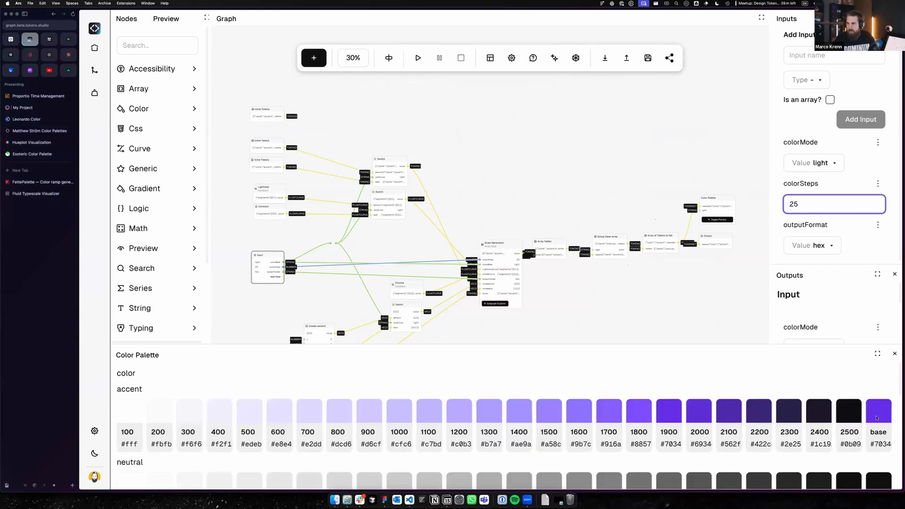
drag(819, 201, 767, 204)
text(11)
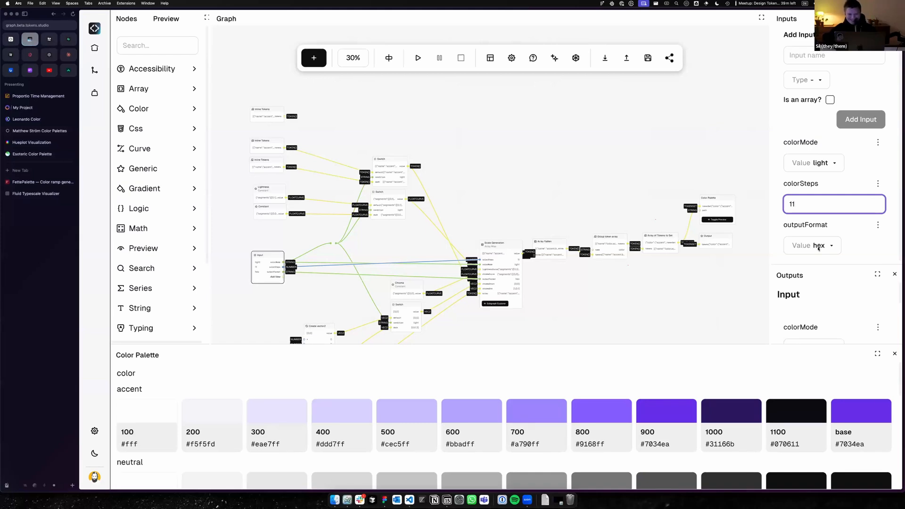
drag(809, 208, 777, 206)
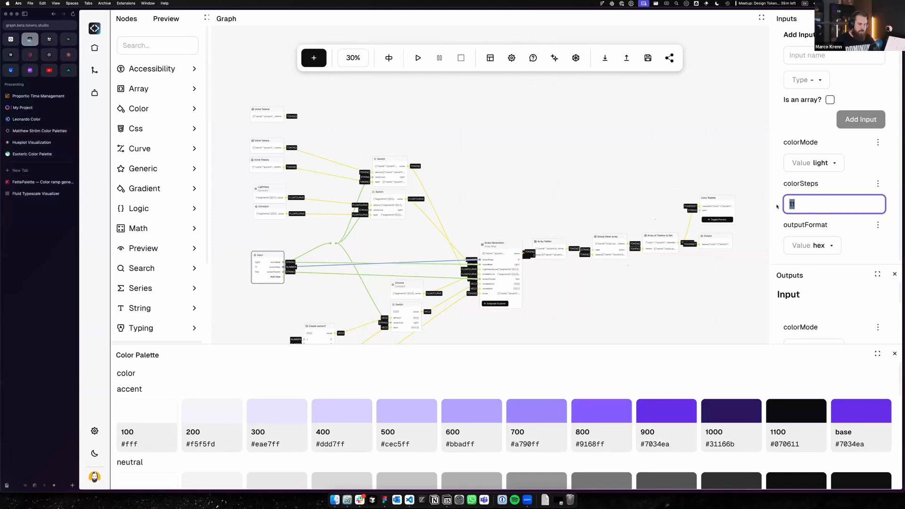
text(100)
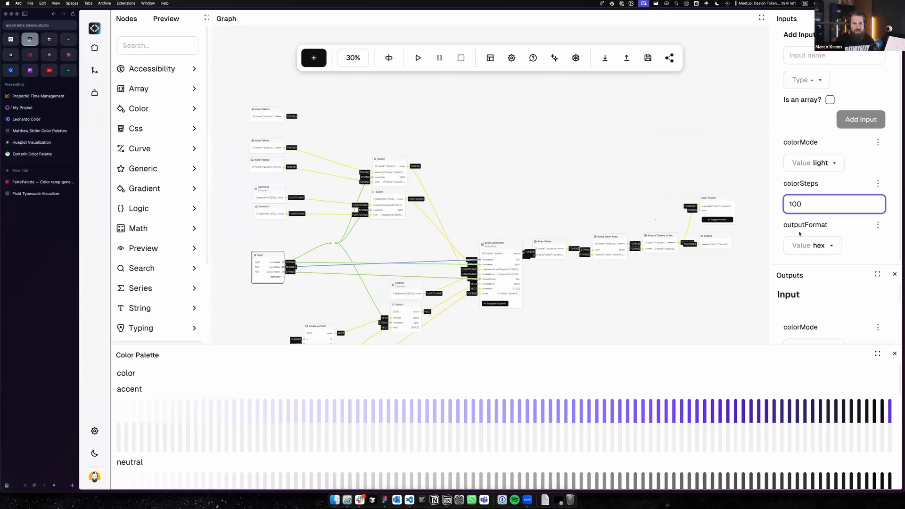
Step: Set colorSteps to 11 and finally to 15, and review the neutral and success scales in the palette preview
drag(807, 203, 775, 205)
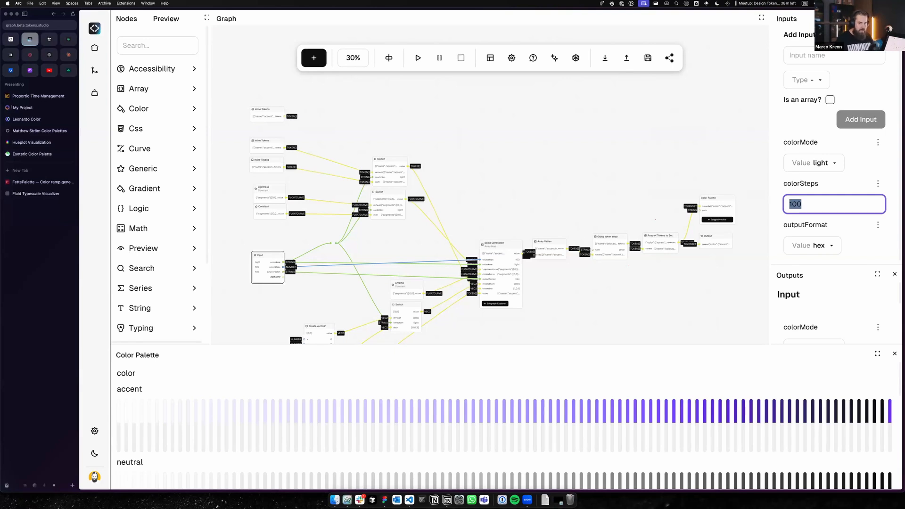
text(11)
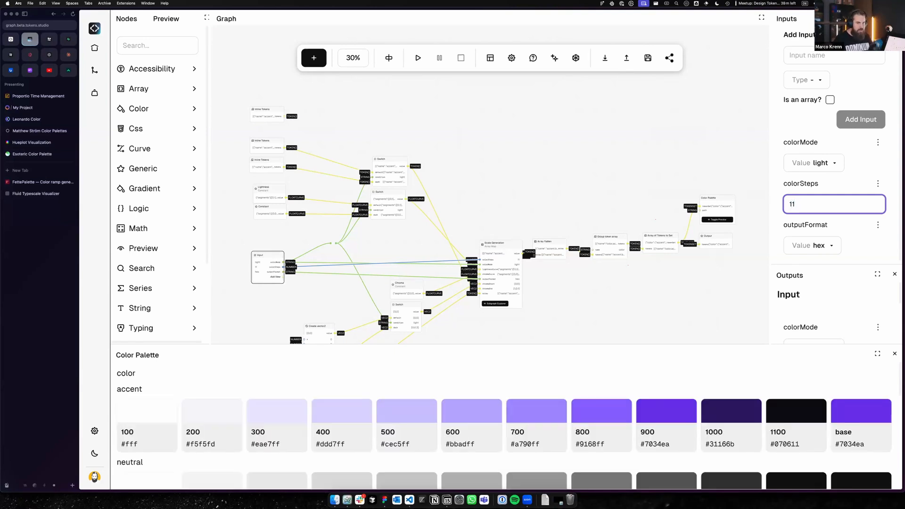
key(BackSpace)
text(5)
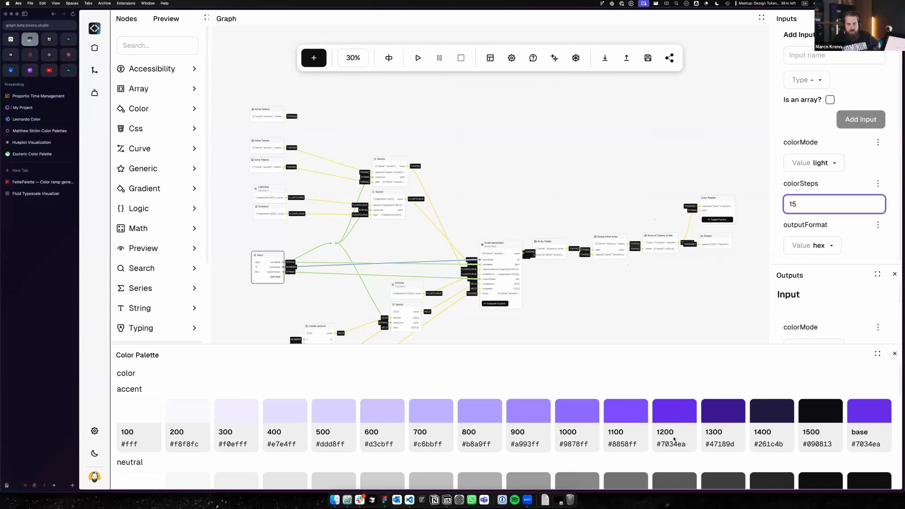
scroll(675, 438, down, 3)
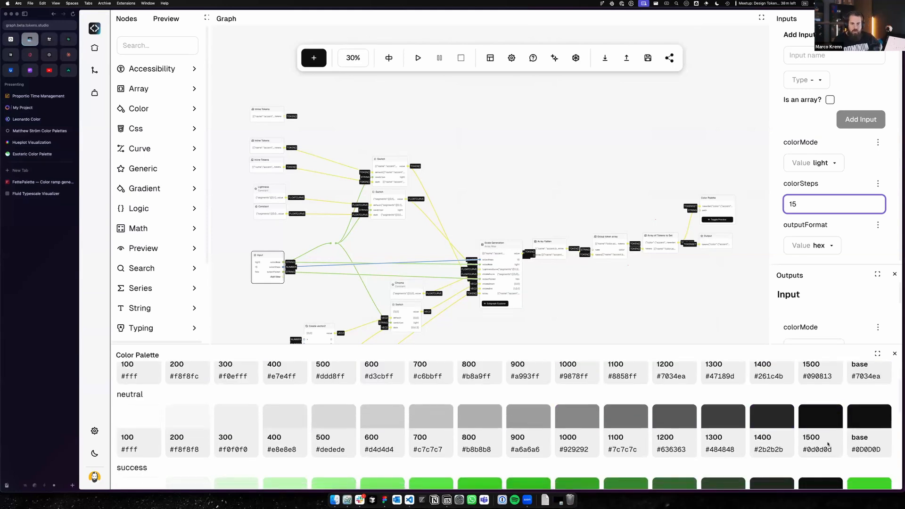
scroll(823, 444, down, 3)
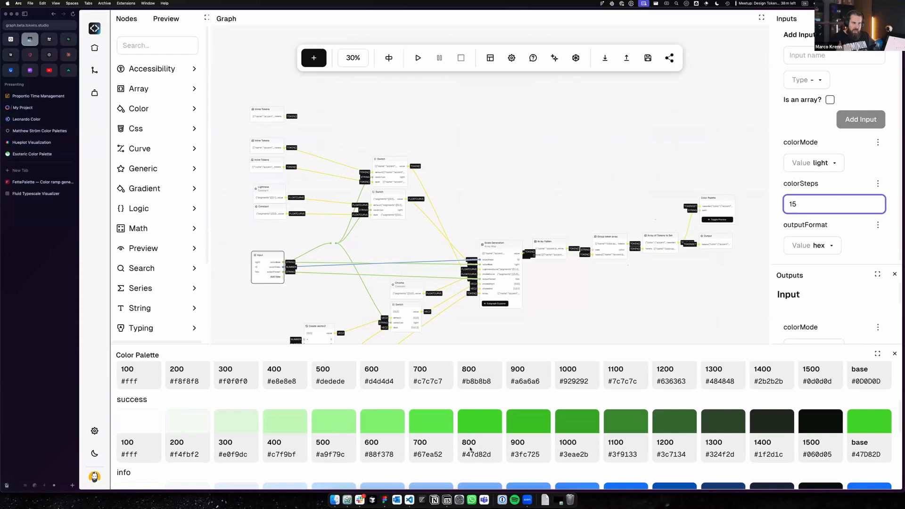
scroll(461, 438, up, 3)
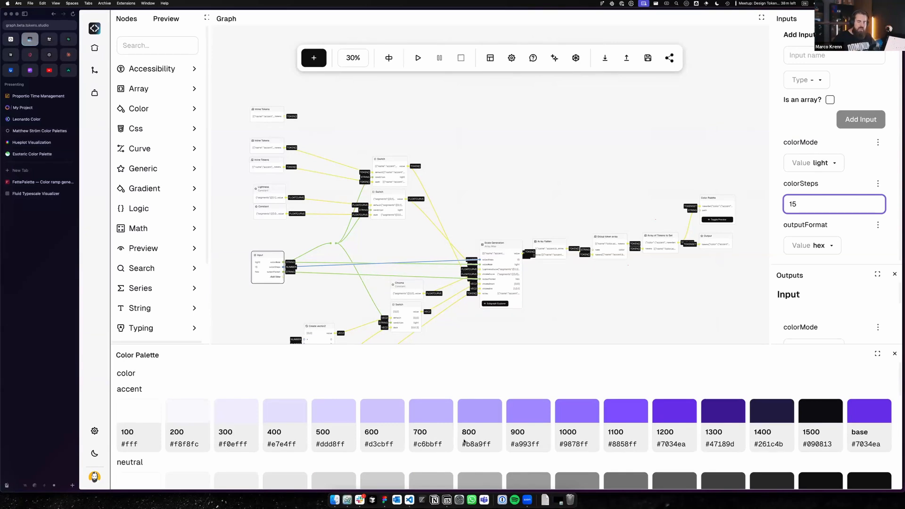
Step: Switch the Input node's colorMode to dark and back to light, and deselect the node
click(819, 163)
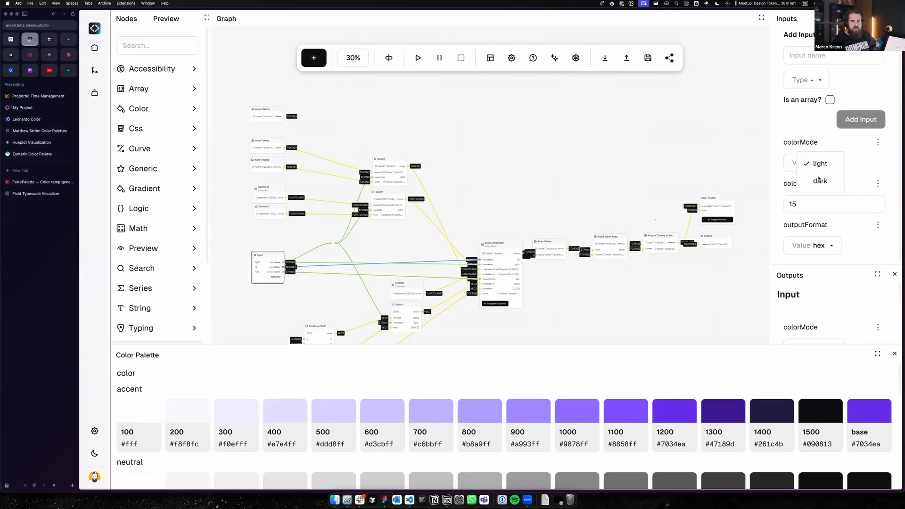
click(820, 180)
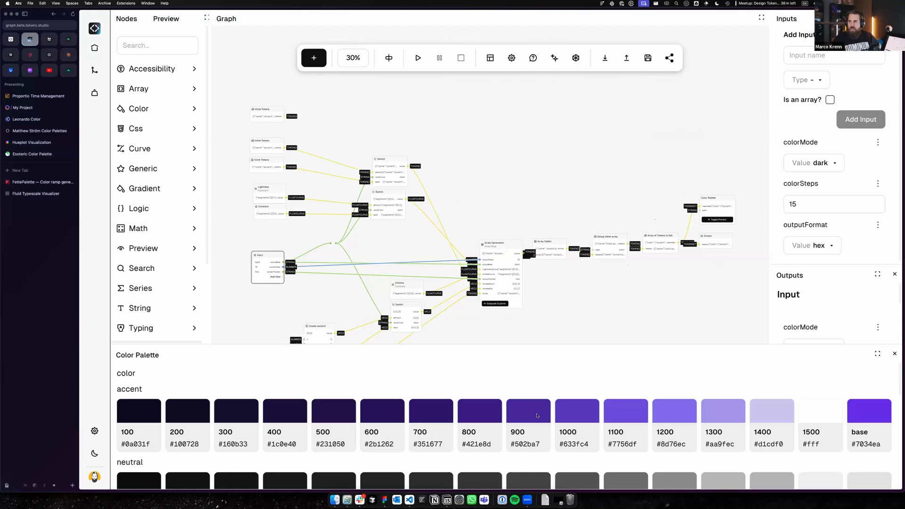
click(819, 171)
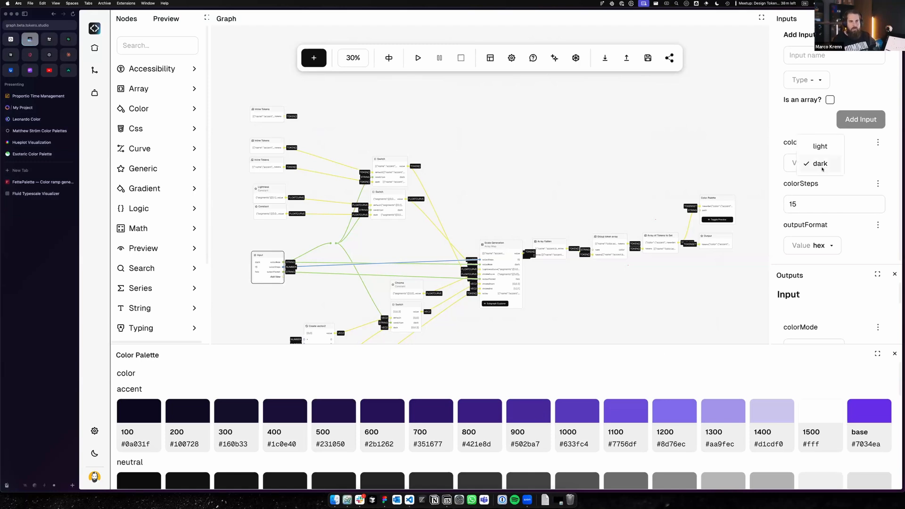
click(821, 147)
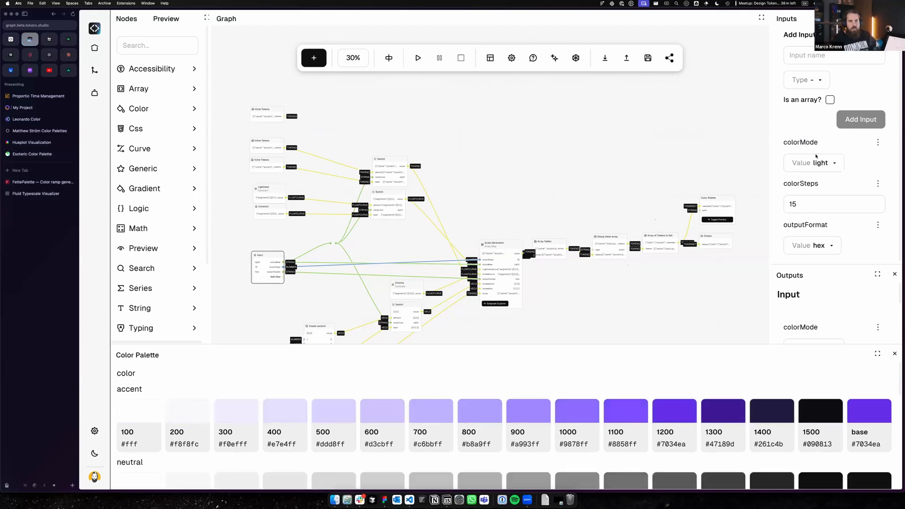
click(638, 310)
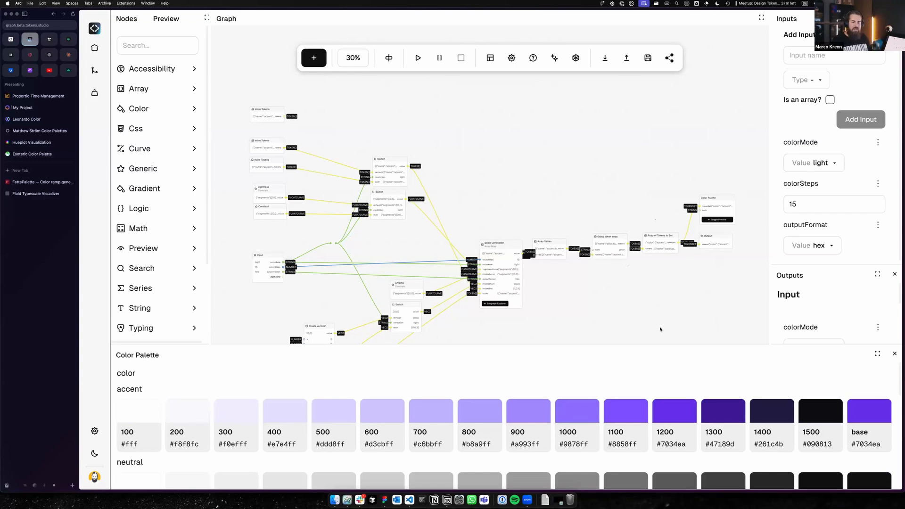
Step: Examine the accent and neutral scales in the palette preview and the full token list of the topmost, unconnected Inline Tokens node
scroll(547, 414, down, 6)
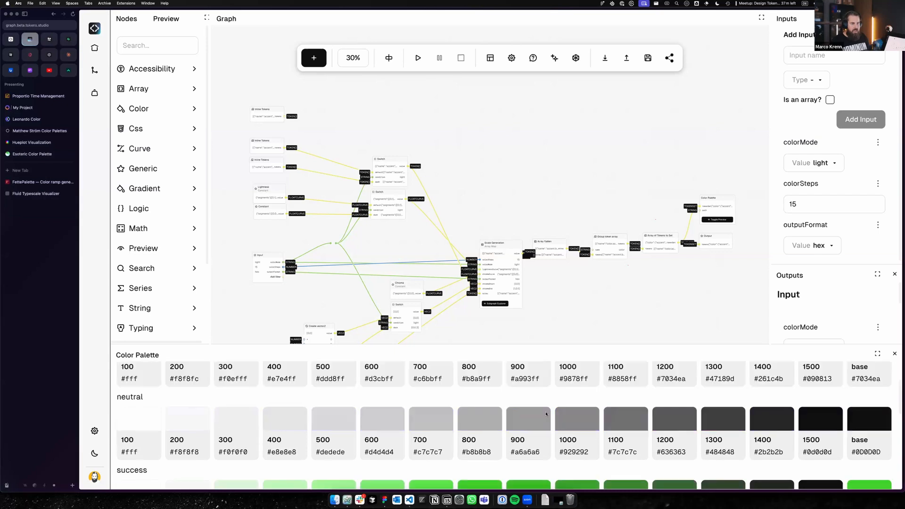
scroll(546, 415, up, 6)
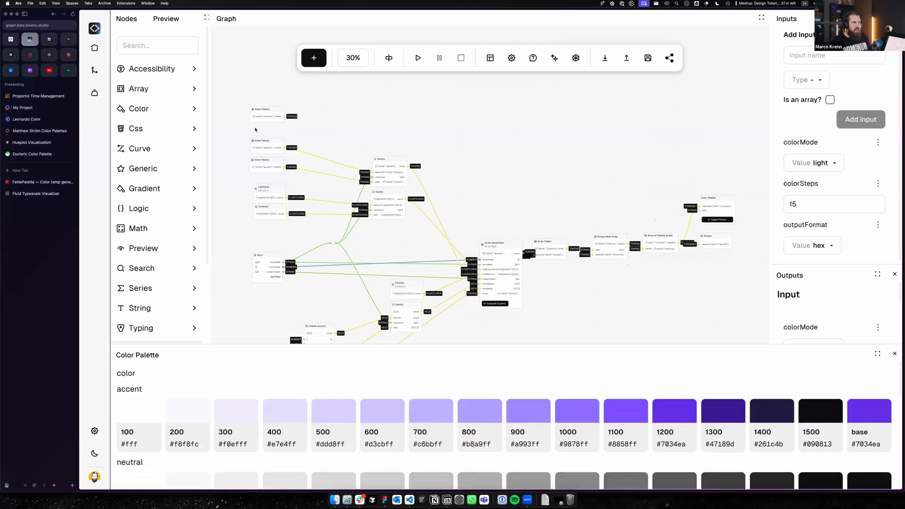
click(266, 111)
scroll(849, 191, down, 10)
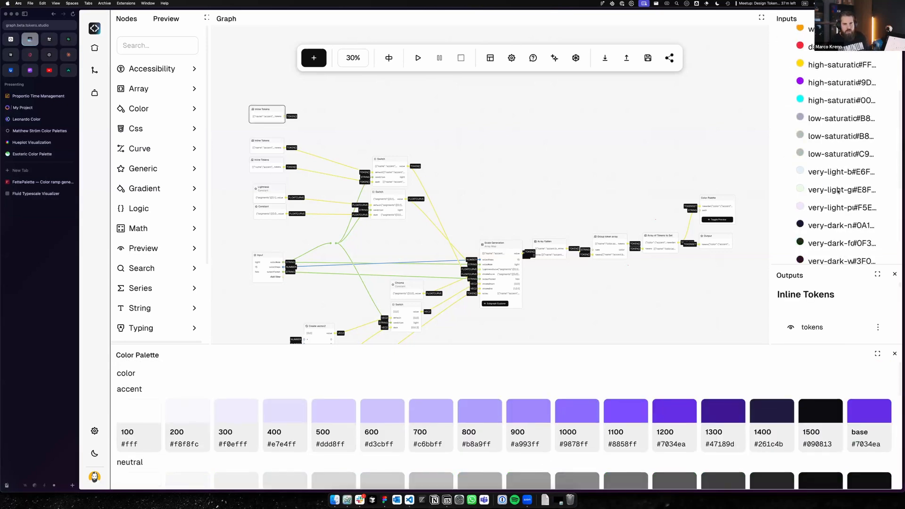
scroll(839, 191, up, 10)
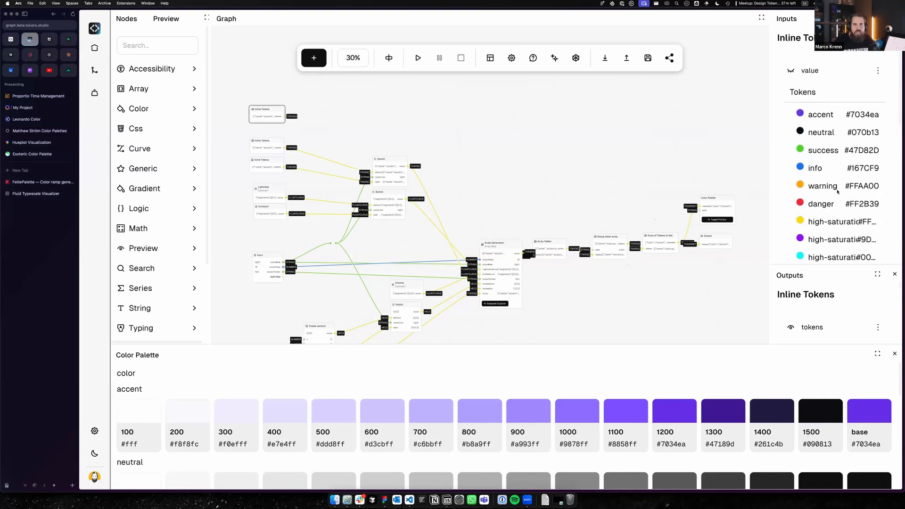
scroll(830, 169, down, 3)
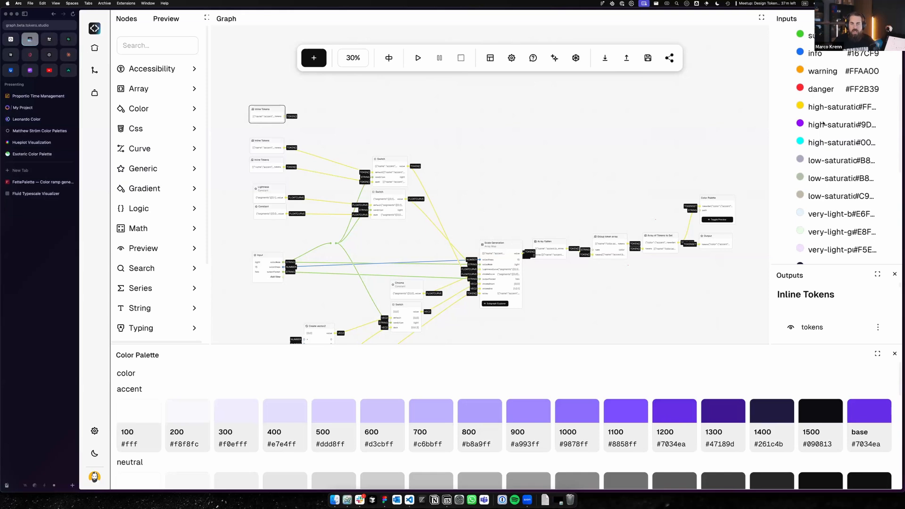
scroll(822, 130, down, 2)
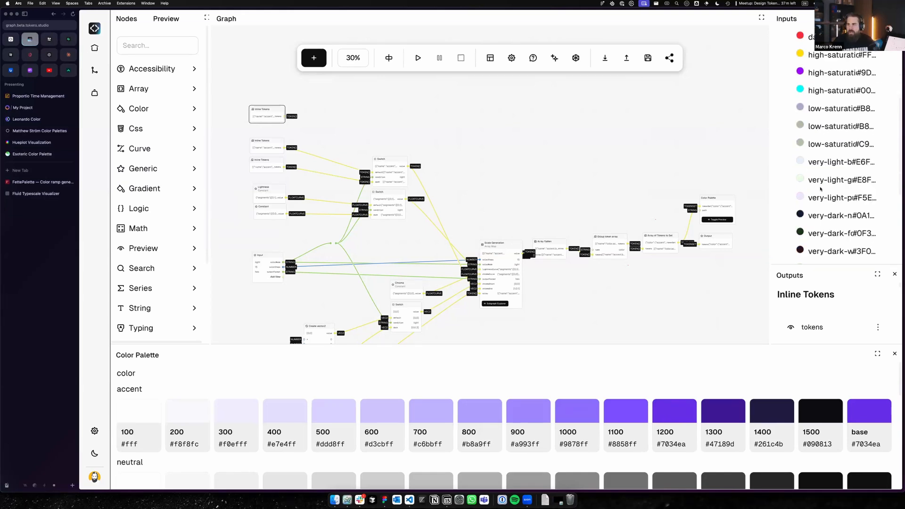
scroll(822, 181, down, 3)
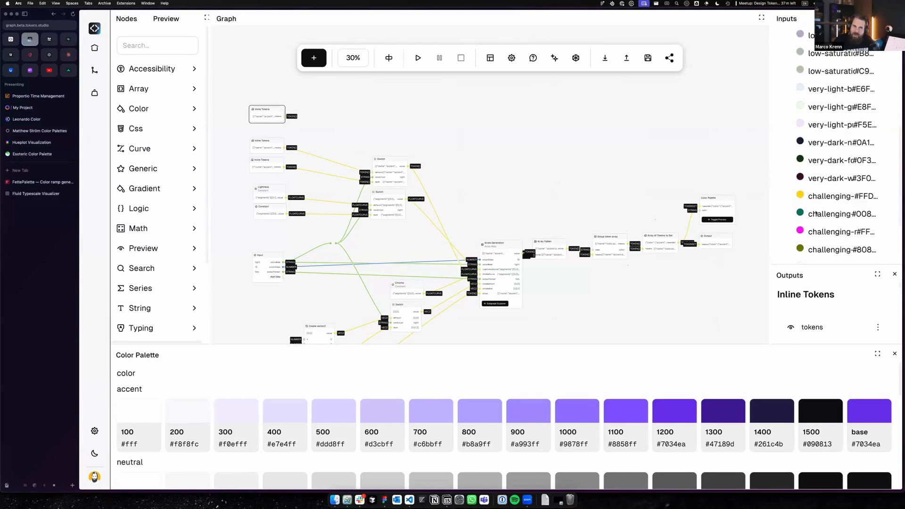
scroll(815, 212, down, 4)
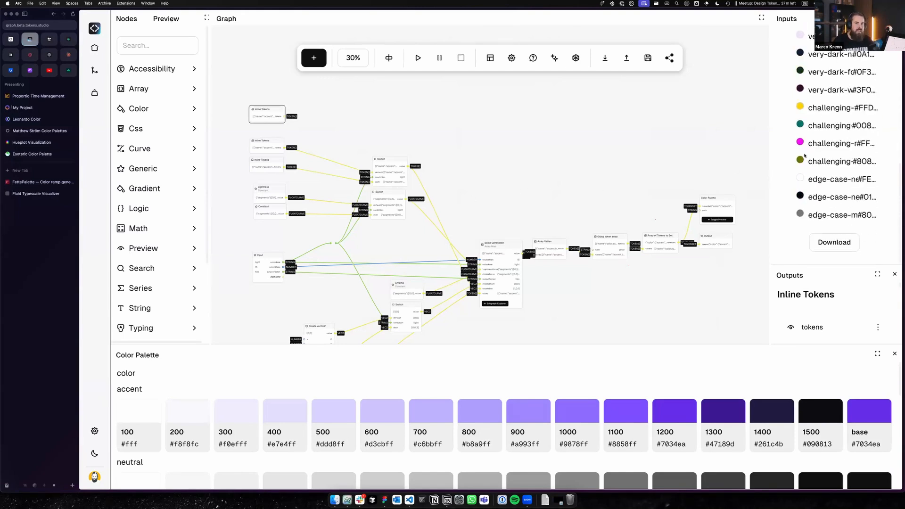
scroll(804, 156, up, 10)
Step: Connect the topmost Inline Tokens node to the upper Switch node's default input and review the generated scales in the palette preview
drag(284, 117, 372, 173)
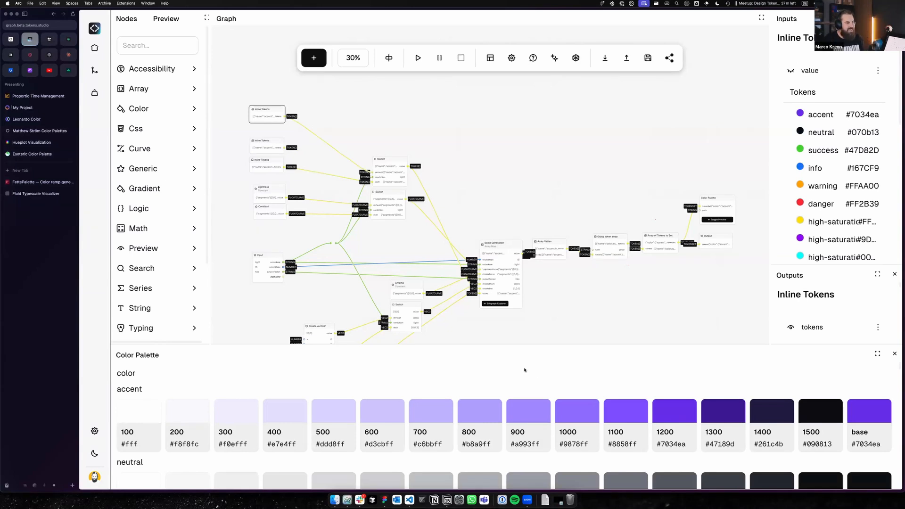
scroll(524, 371, down, 1)
scroll(523, 370, down, 20)
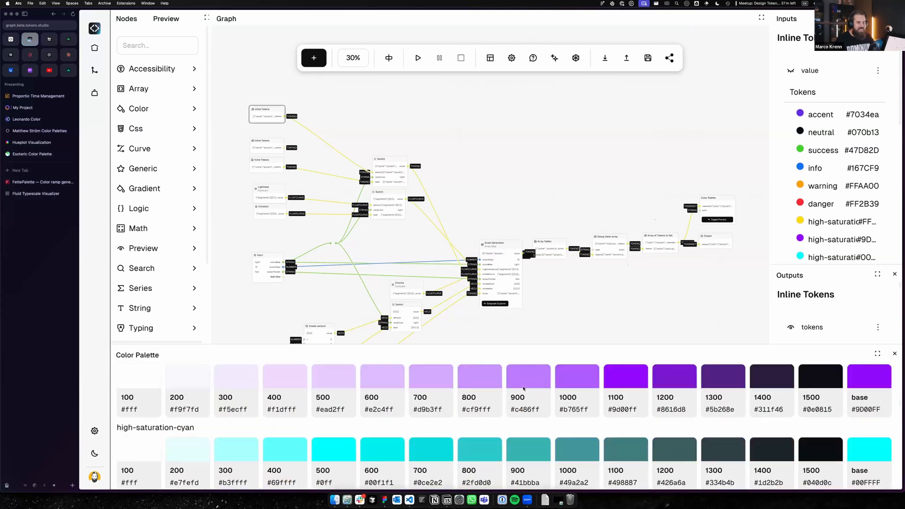
scroll(524, 389, down, 20)
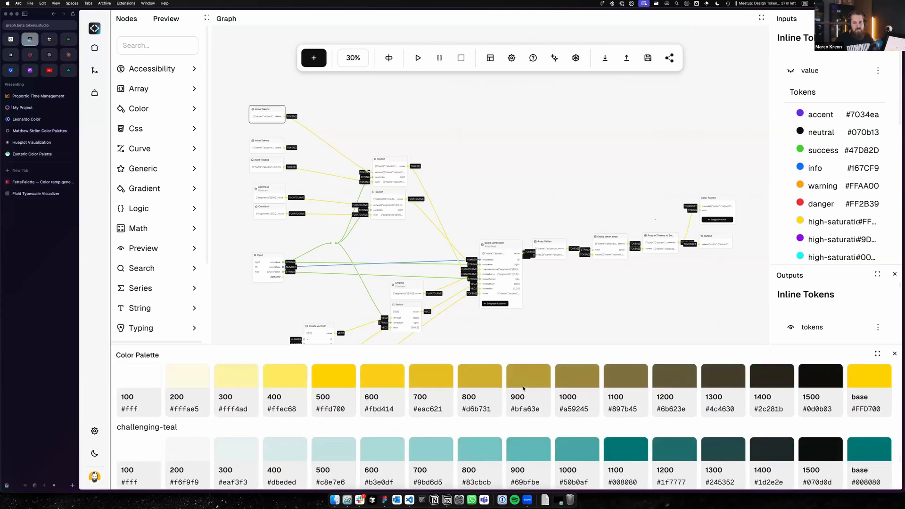
scroll(523, 389, down, 1)
scroll(523, 389, up, 20)
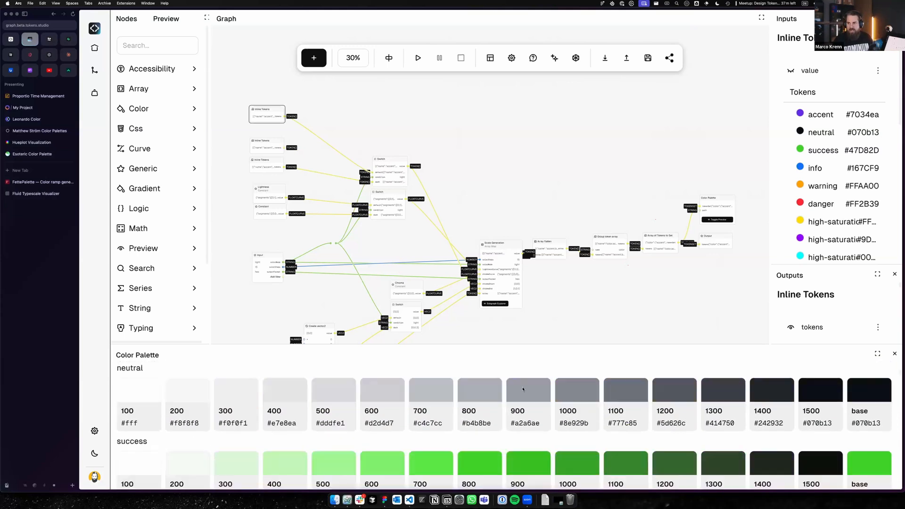
scroll(318, 404, down, 15)
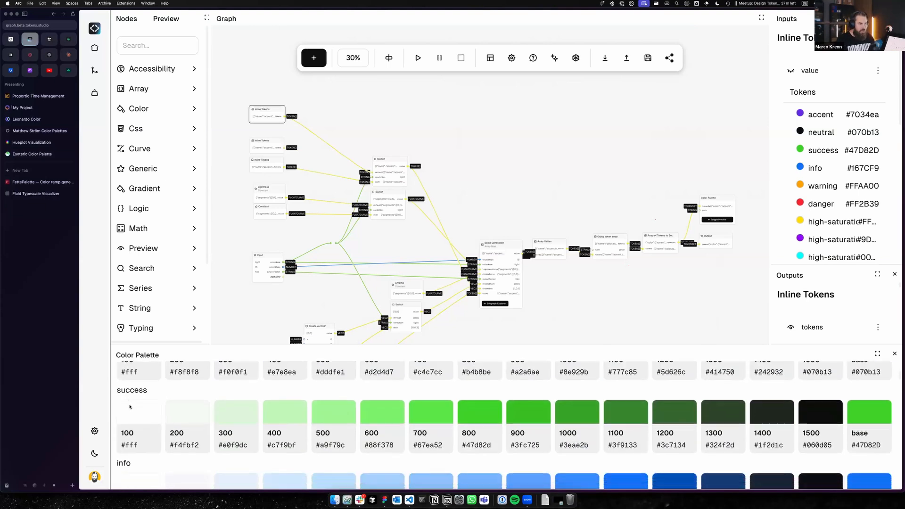
scroll(342, 418, down, 3)
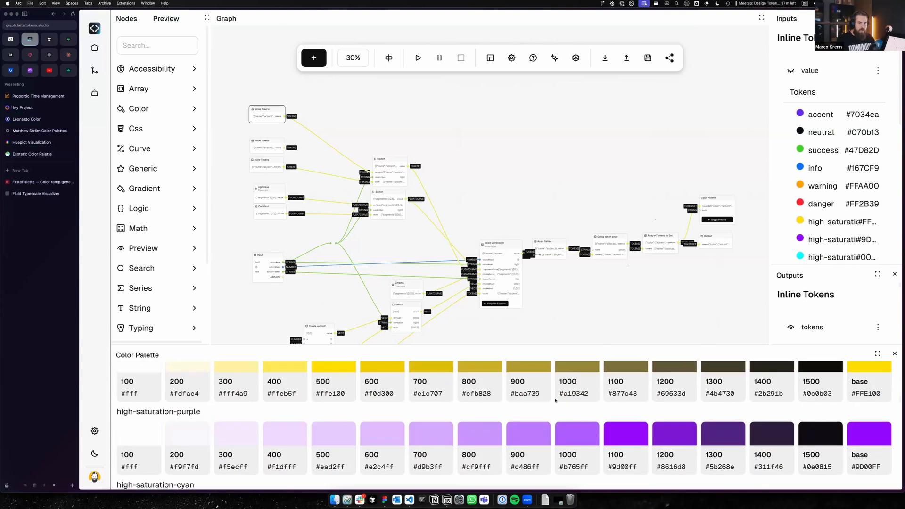
Step: Set the outputFormat value of the graph's Input node to p3
click(273, 273)
scroll(819, 238, down, 1)
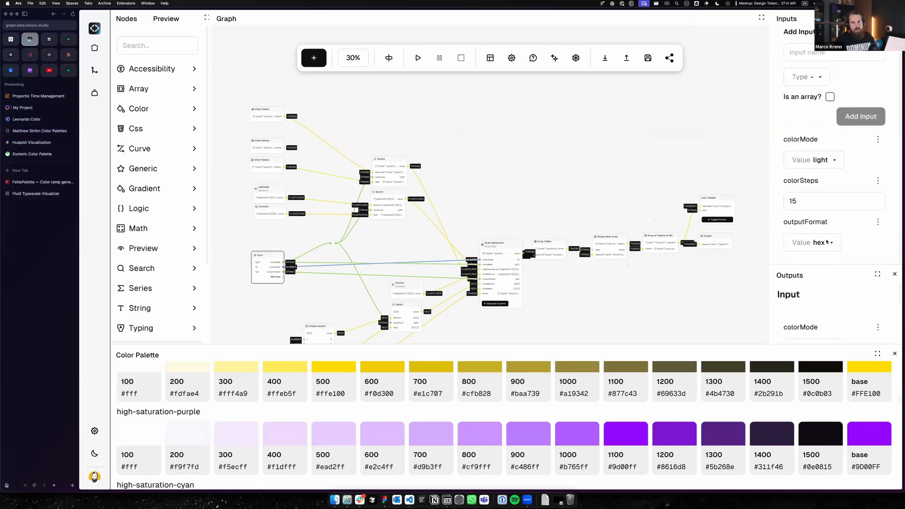
click(827, 242)
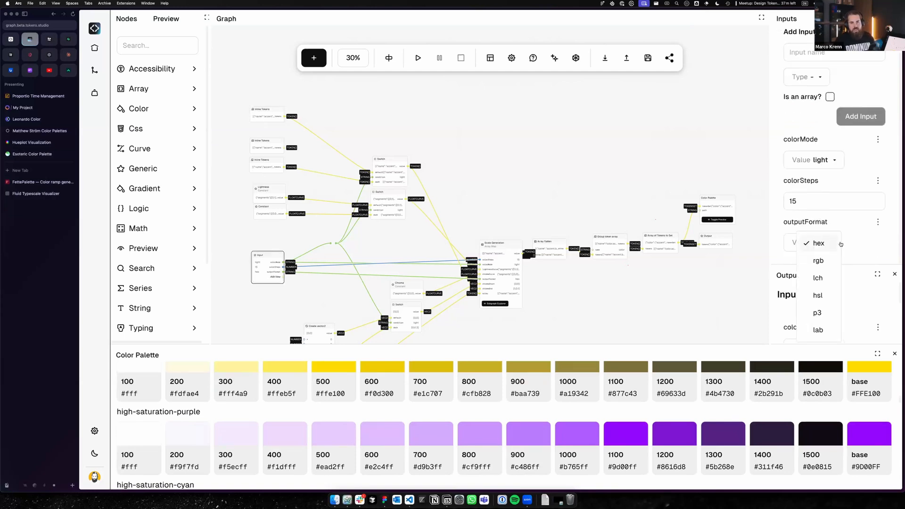
click(817, 313)
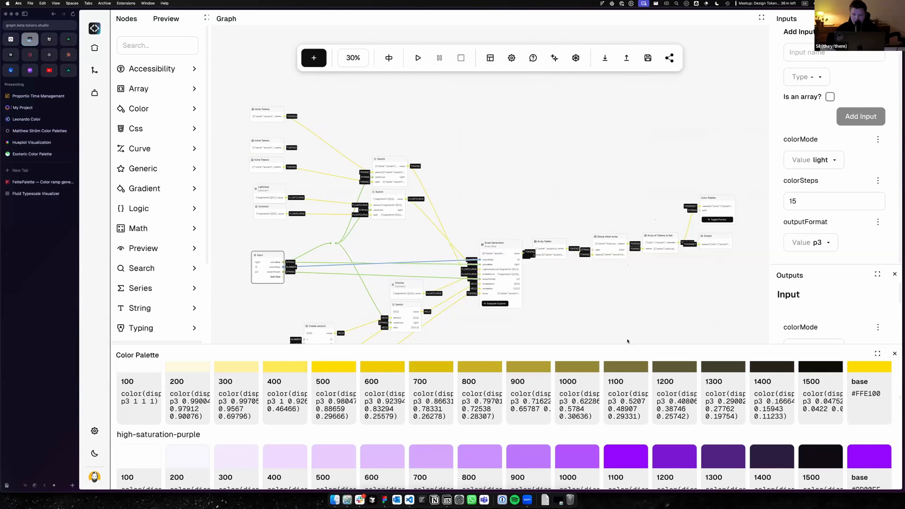
Step: Reconnect the second Inline Tokens node to the upper Switch node's default input and review the accent scale in the palette preview
click(315, 158)
drag(285, 148, 365, 172)
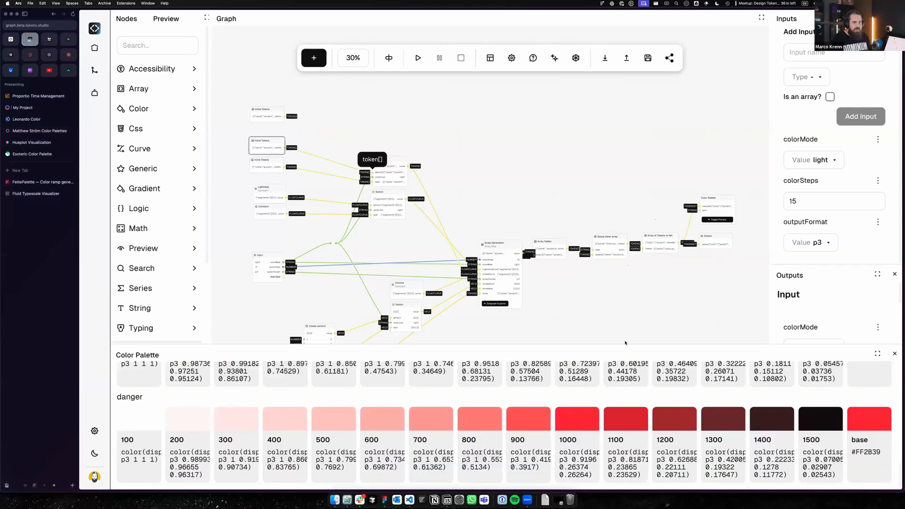
scroll(603, 407, up, 10)
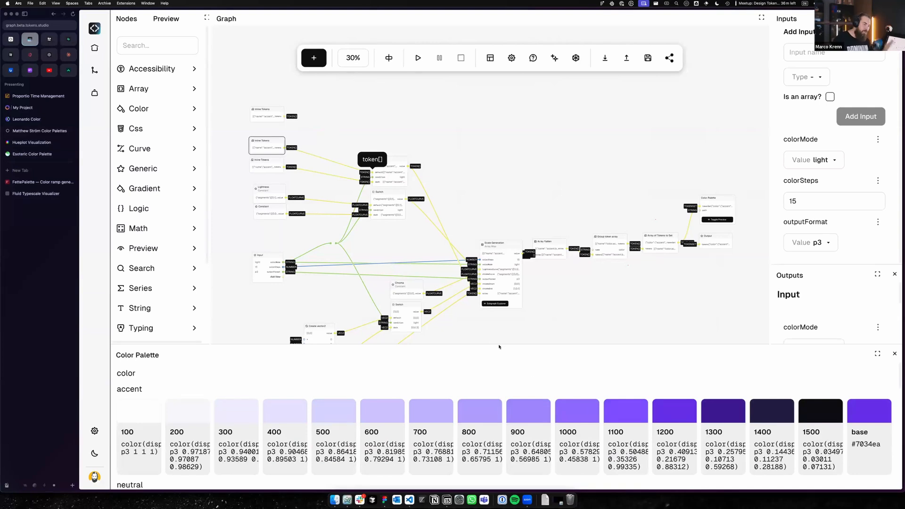
scroll(501, 325, down, 5)
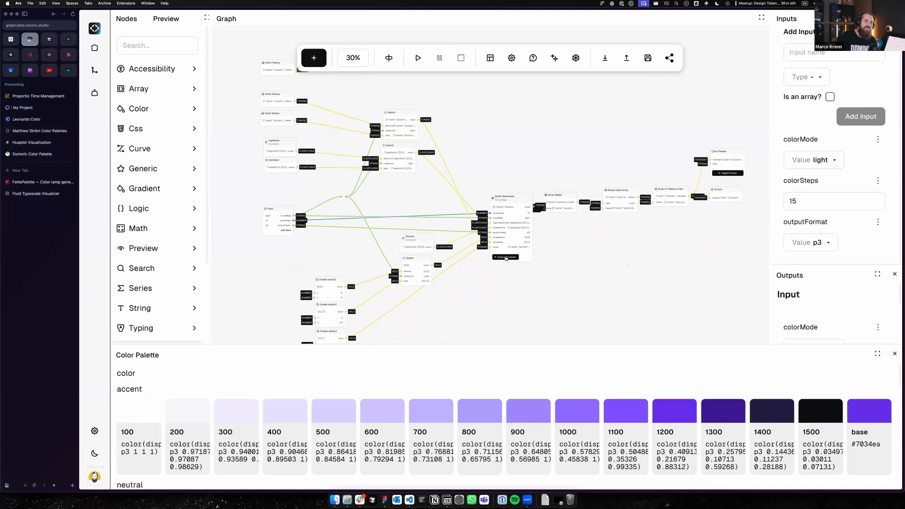
Step: Open the Scale Generation node's subgraph and examine its node chain through to the Create Tokens node
click(506, 258)
scroll(566, 269, down, 5)
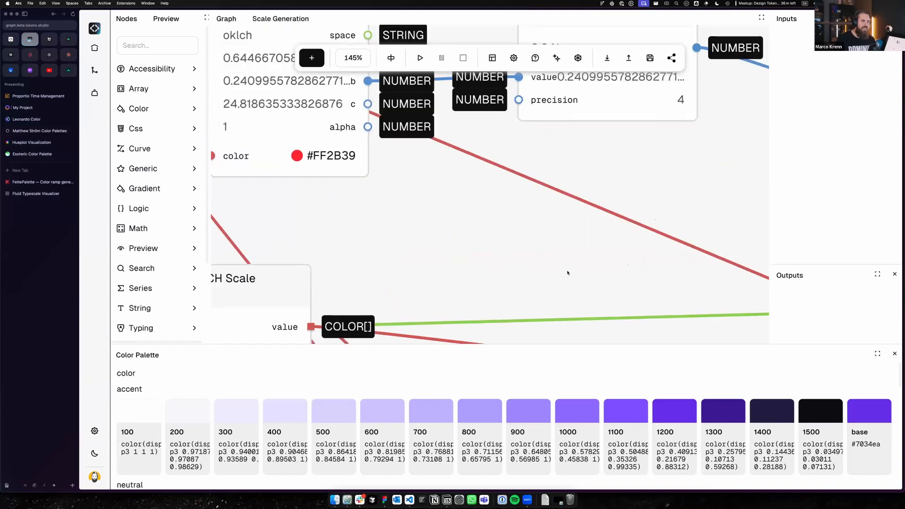
scroll(626, 273, down, 4)
scroll(626, 274, right, 12)
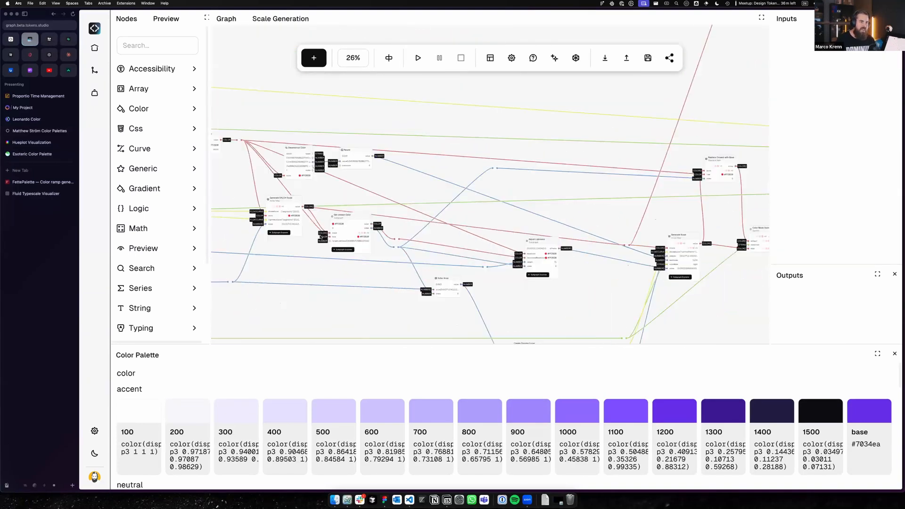
scroll(476, 228, down, 10)
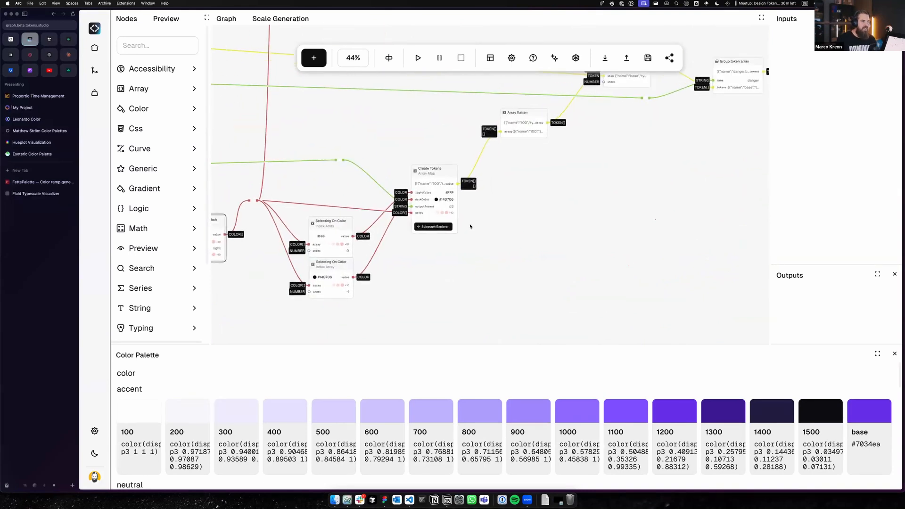
scroll(421, 252, down, 1)
scroll(376, 165, left, 8)
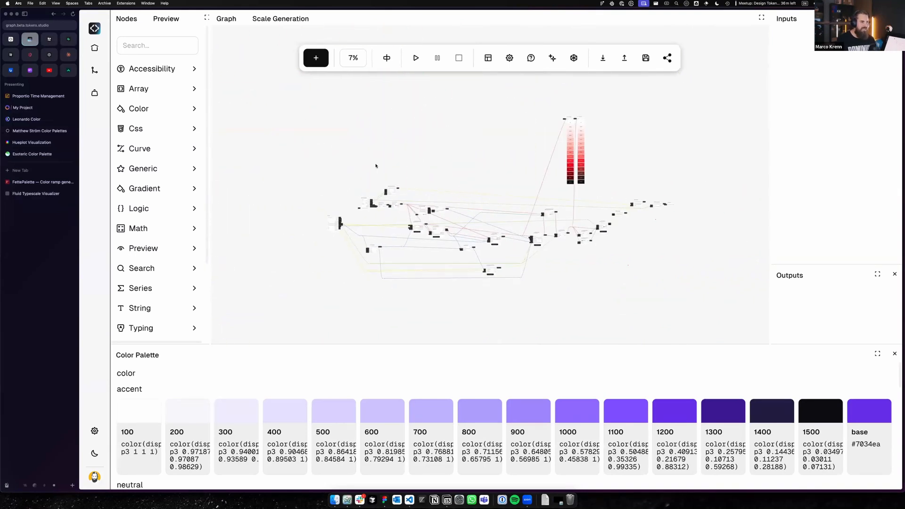
scroll(631, 257, up, 10)
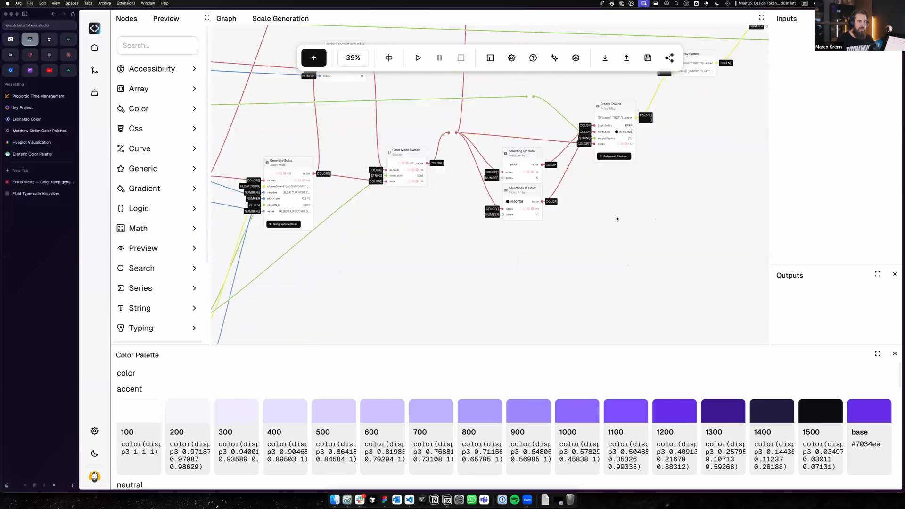
Step: Open the Create Tokens node's subgraph and inspect the Contrasting Color node's inputs and outputs
scroll(625, 198, up, 3)
click(584, 222)
scroll(572, 245, down, 3)
scroll(584, 208, down, 2)
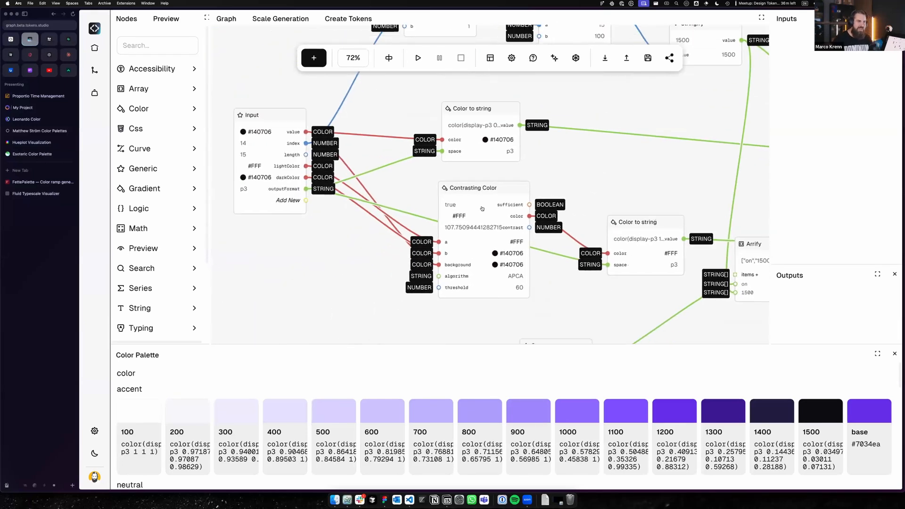
click(481, 206)
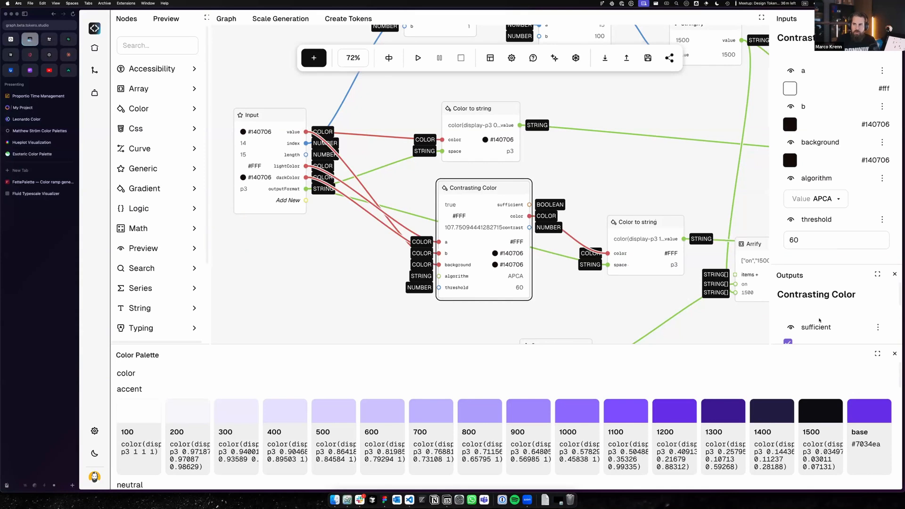
Step: Connect the token output of the on-1500 Create Design Token node to the final Arrify node and inspect that token's inputs
scroll(693, 210, right, 10)
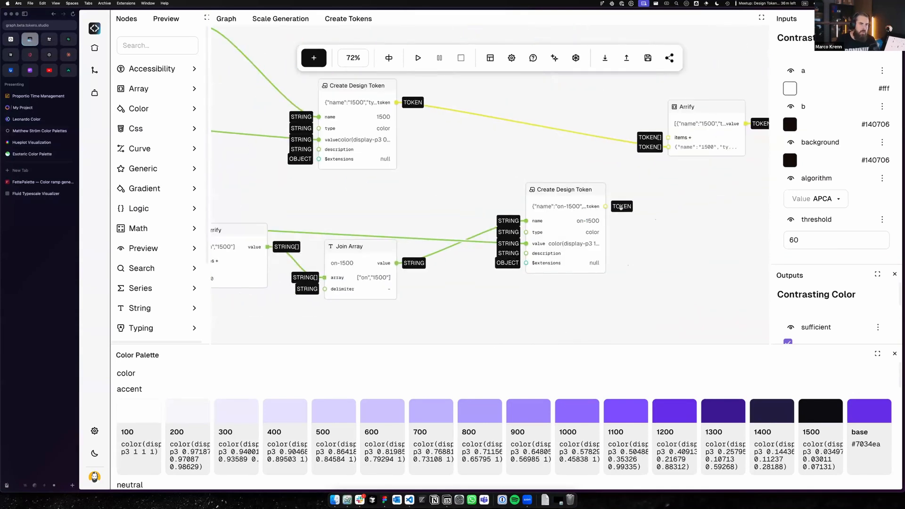
drag(605, 208, 669, 138)
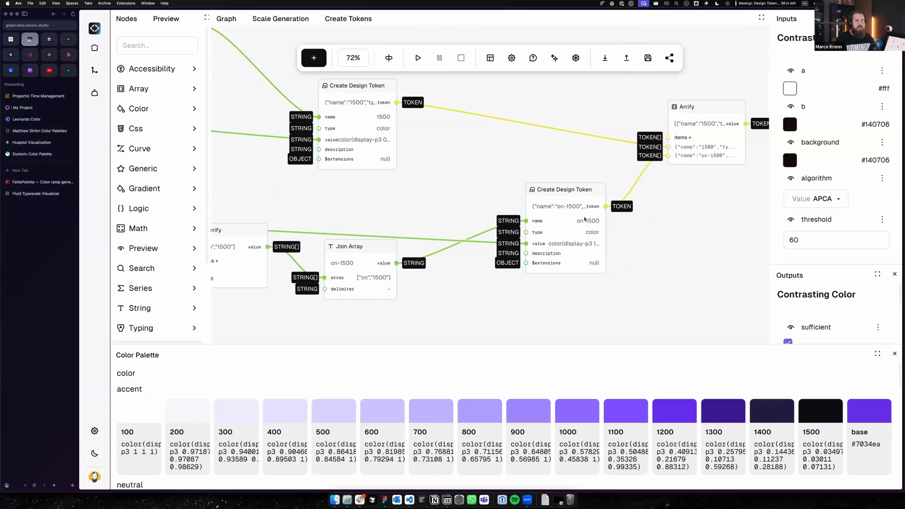
click(575, 217)
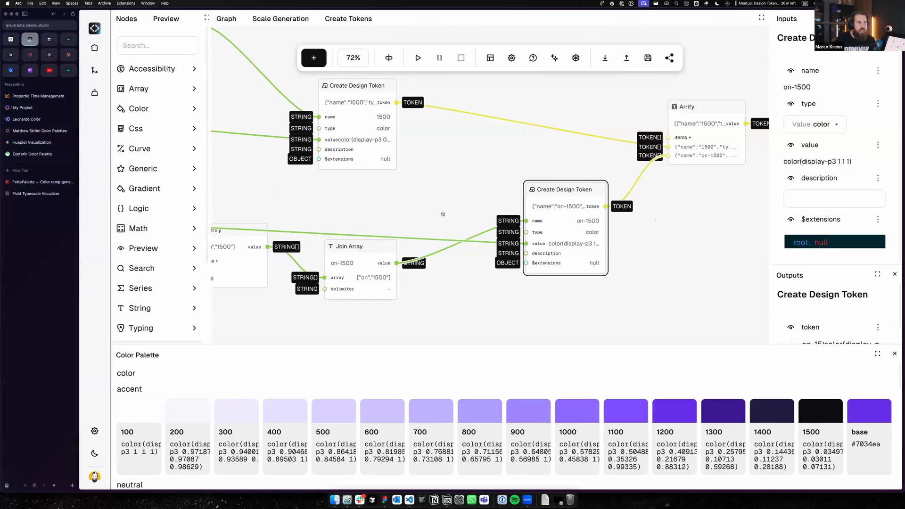
scroll(444, 214, left, 6)
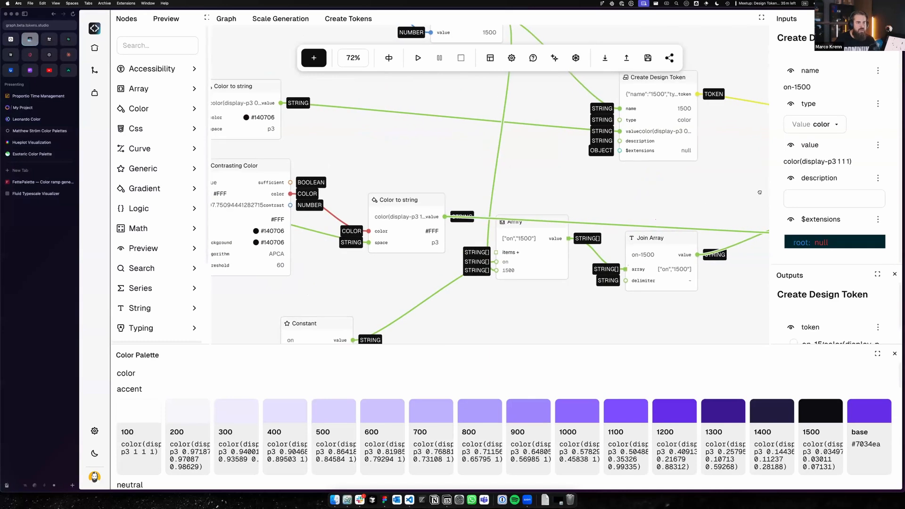
scroll(759, 192, right, 6)
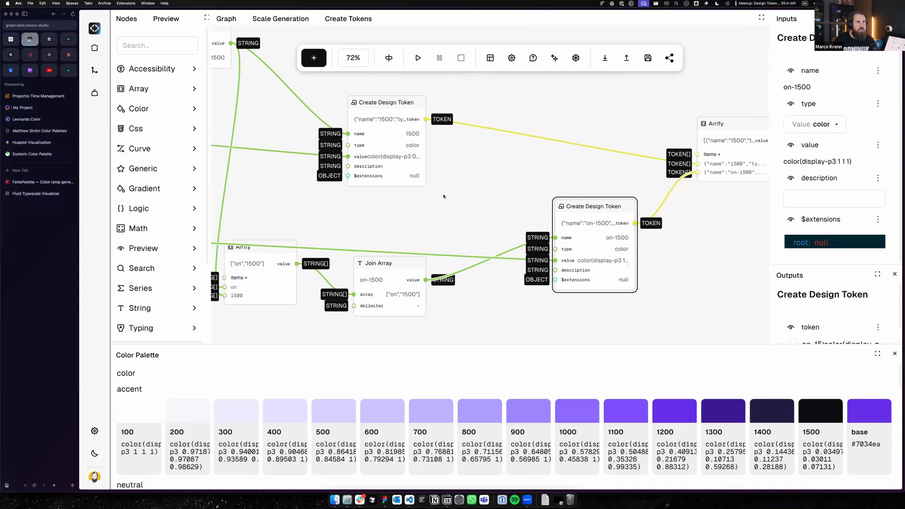
Step: Return to the top-level graph and download it as a file
click(226, 19)
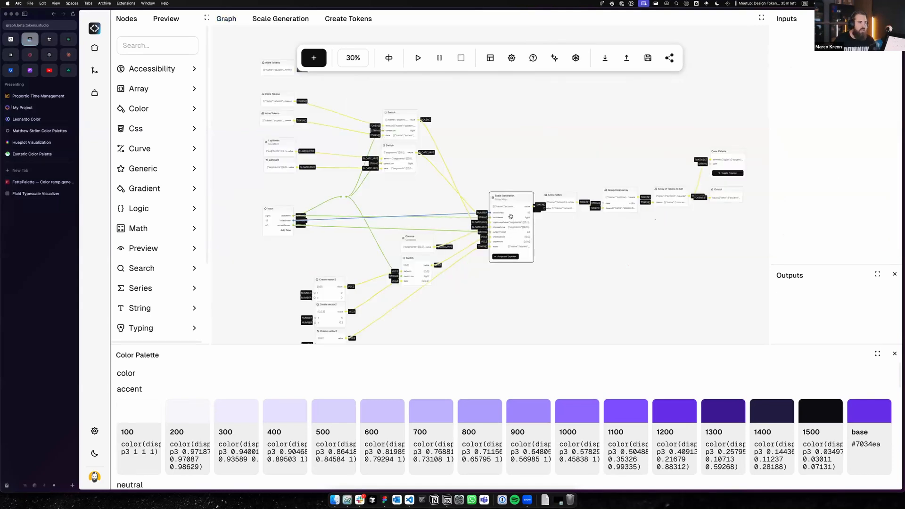
right_click(513, 218)
click(545, 264)
click(605, 57)
Step: Reload the editor, import the graph from the downloaded (1).json file and switch the interface to light mode
key(super+r)
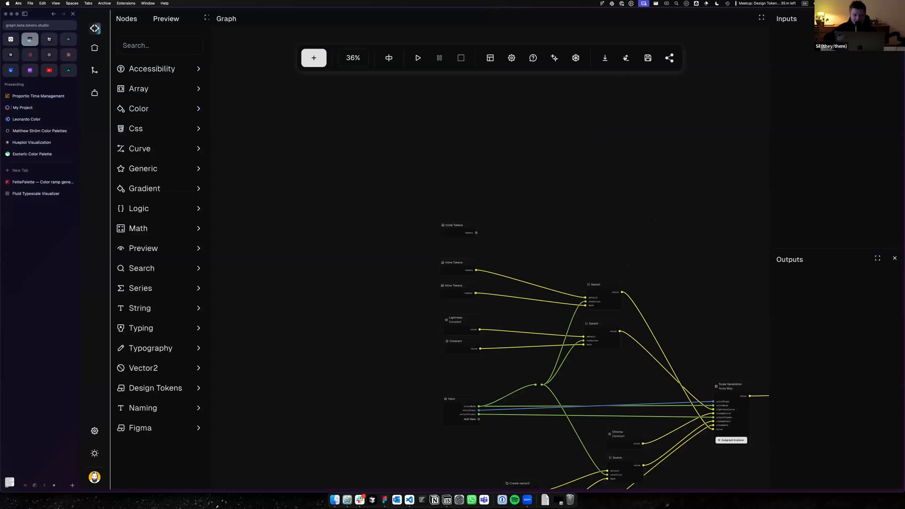
click(627, 58)
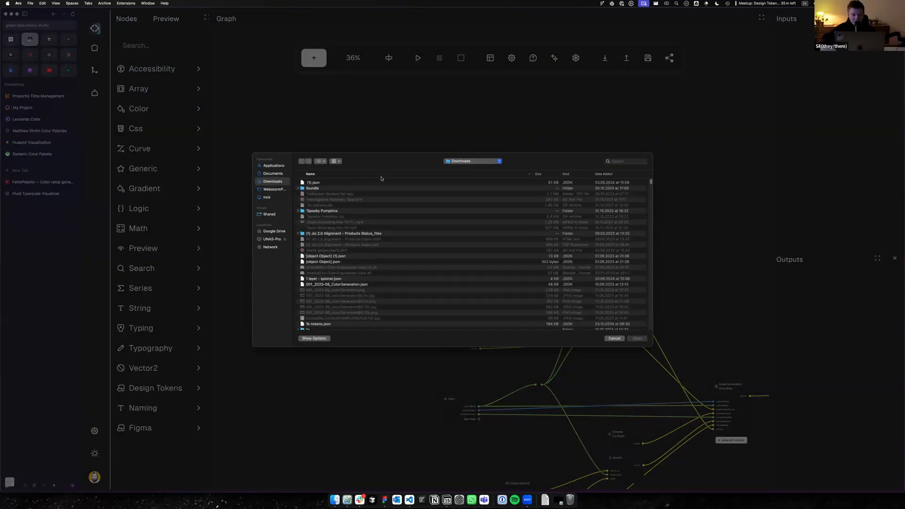
click(326, 183)
click(638, 338)
click(95, 453)
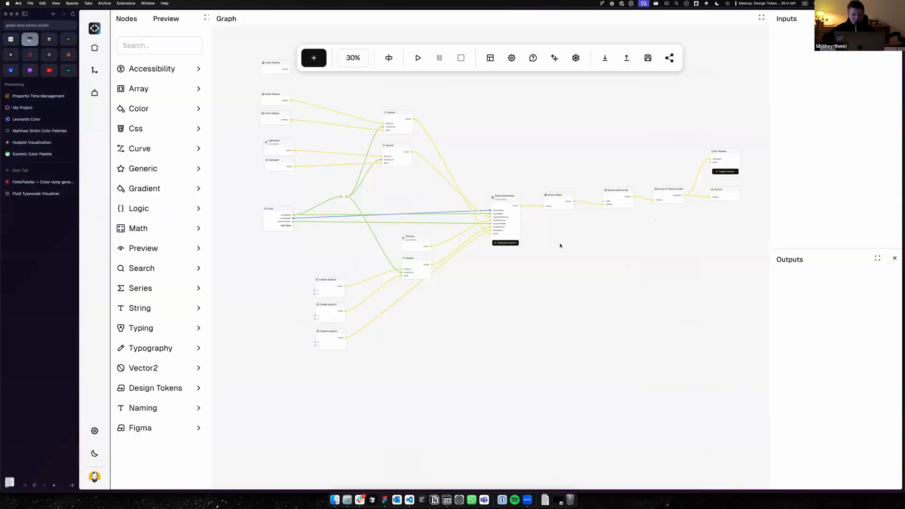
Step: Dock the Color Palette preview below the graph and look through the on-color tokens of every scale from accent to danger
scroll(465, 239, right, 2)
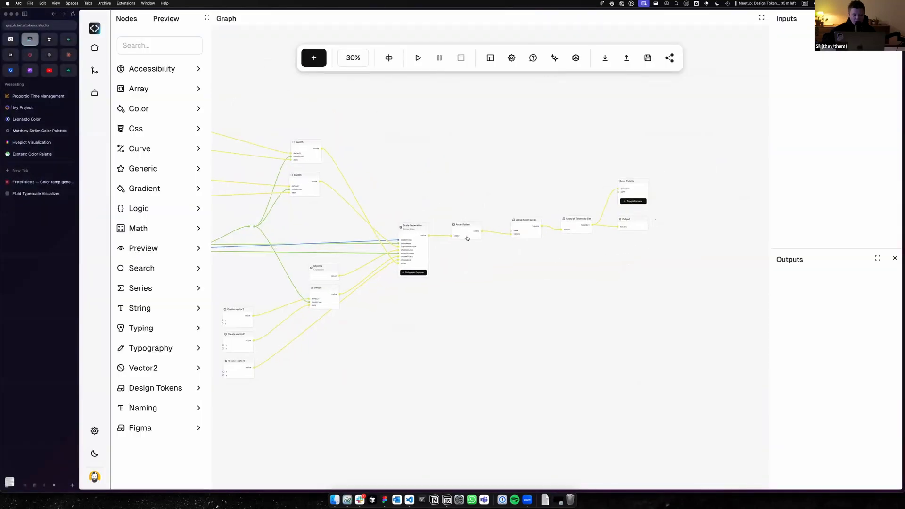
click(632, 201)
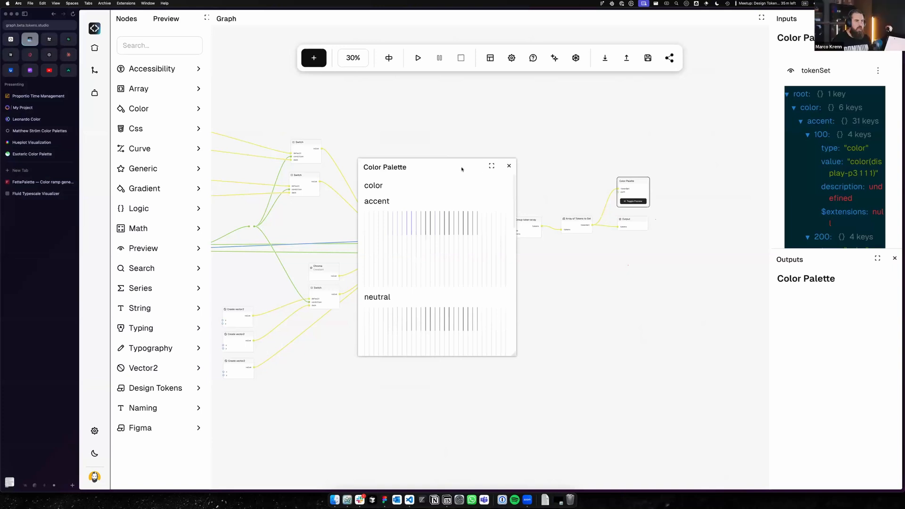
drag(471, 176, 627, 386)
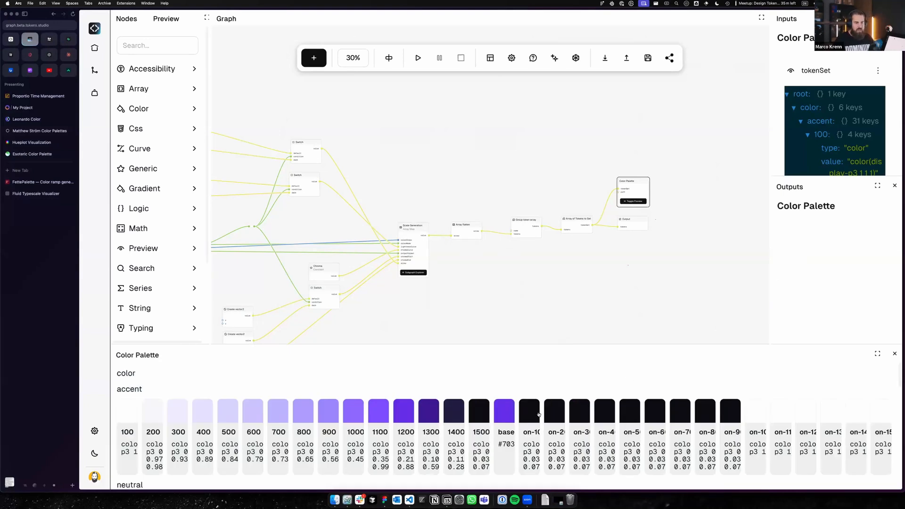
scroll(600, 421, down, 10)
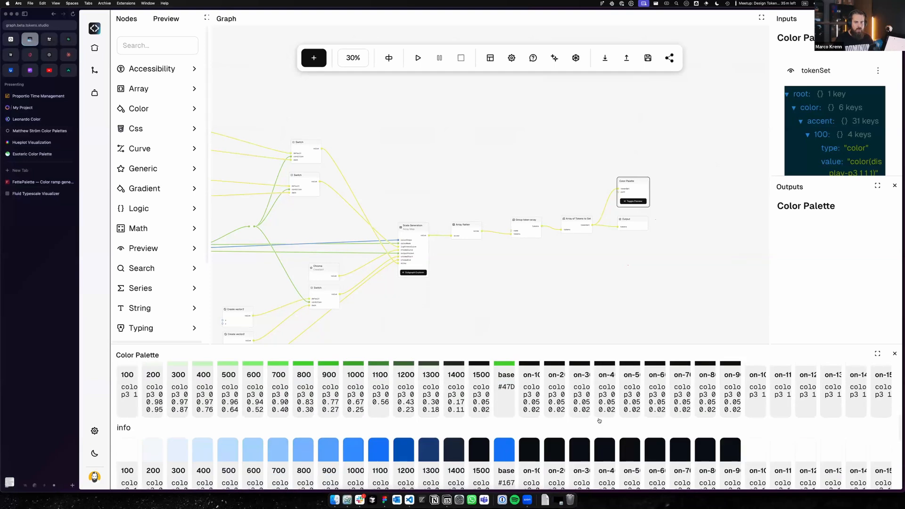
scroll(600, 421, down, 5)
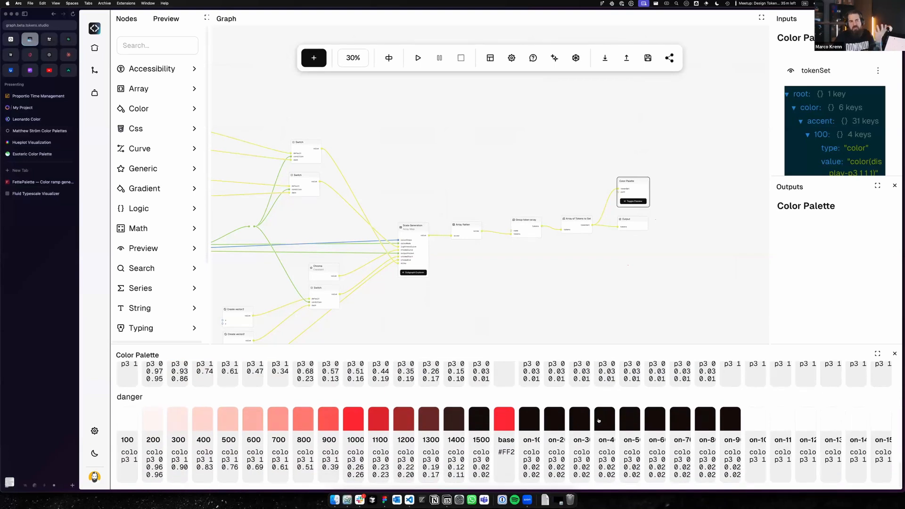
scroll(600, 418, up, 15)
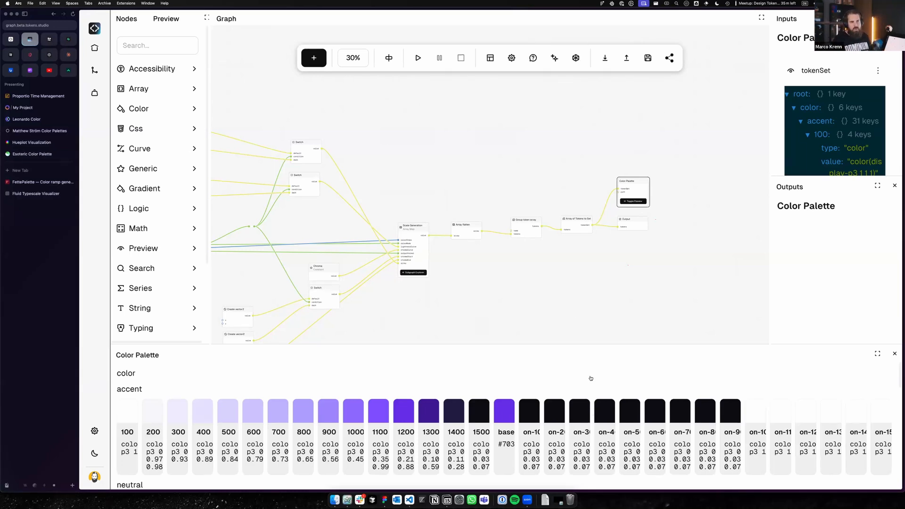
Step: Set colorSteps on the graph's Input node to 10
click(561, 285)
click(416, 254)
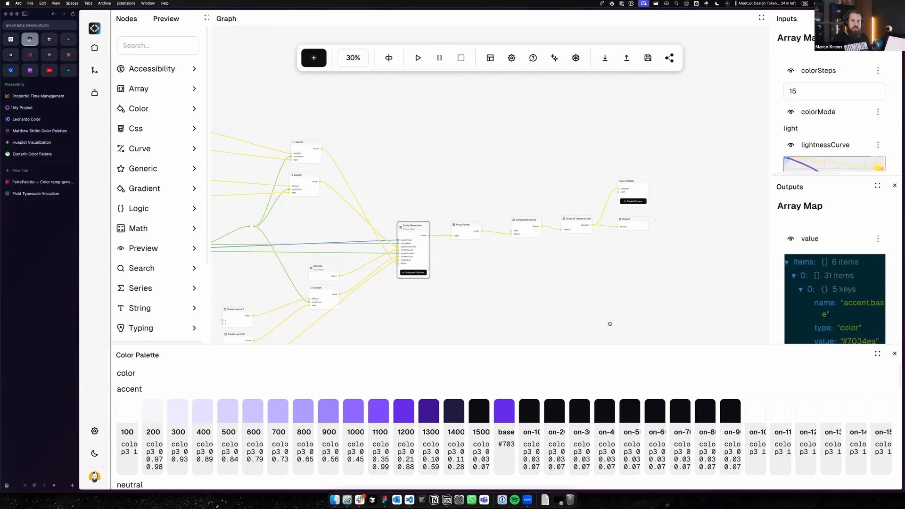
scroll(463, 243, left, 4)
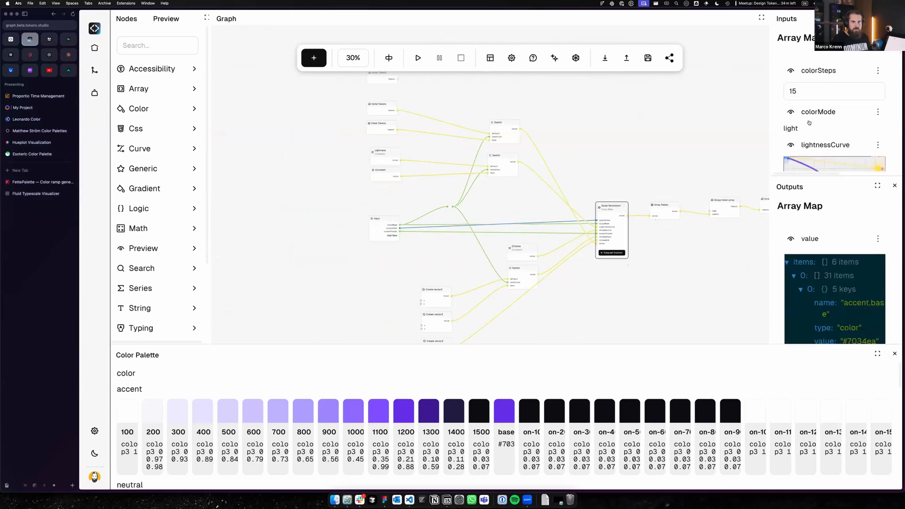
double_click(801, 93)
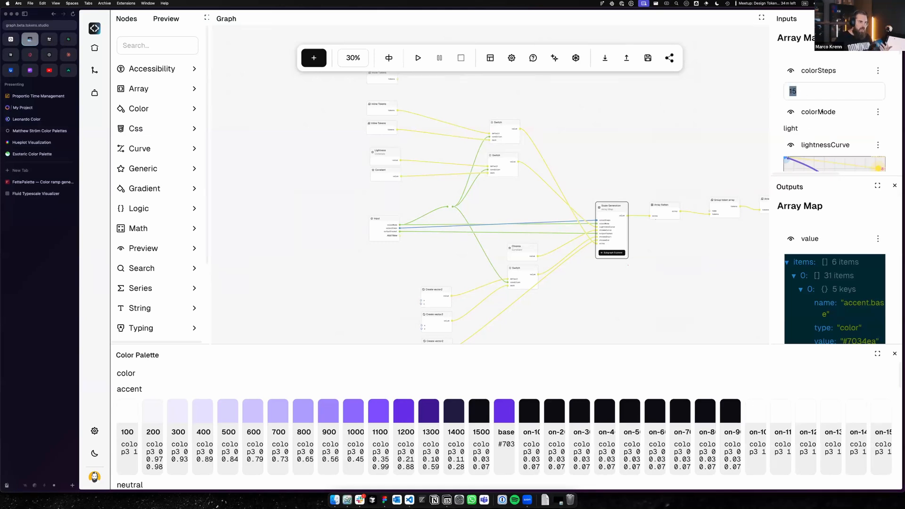
click(378, 227)
scroll(805, 114, down, 5)
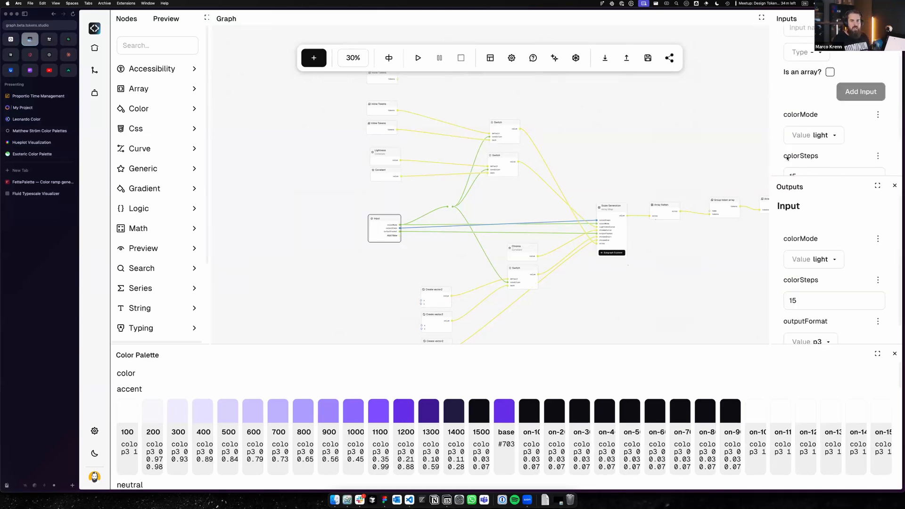
double_click(805, 114)
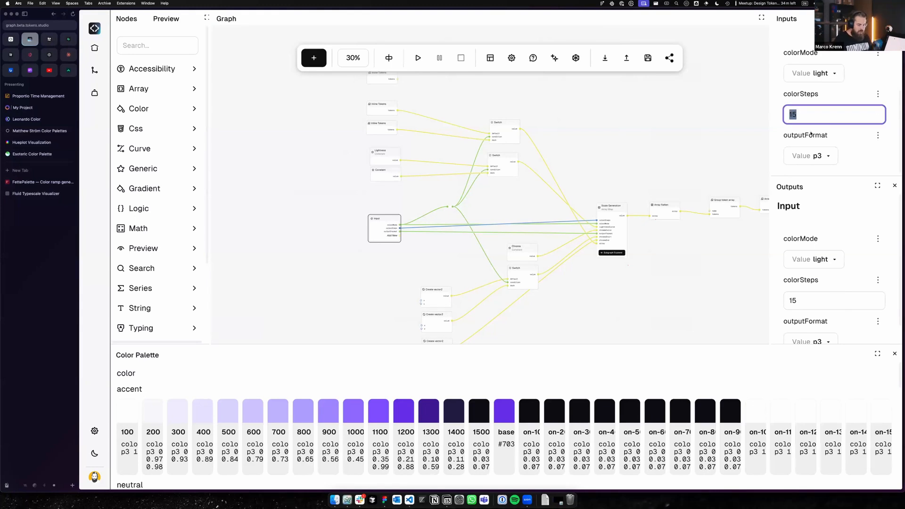
text(10)
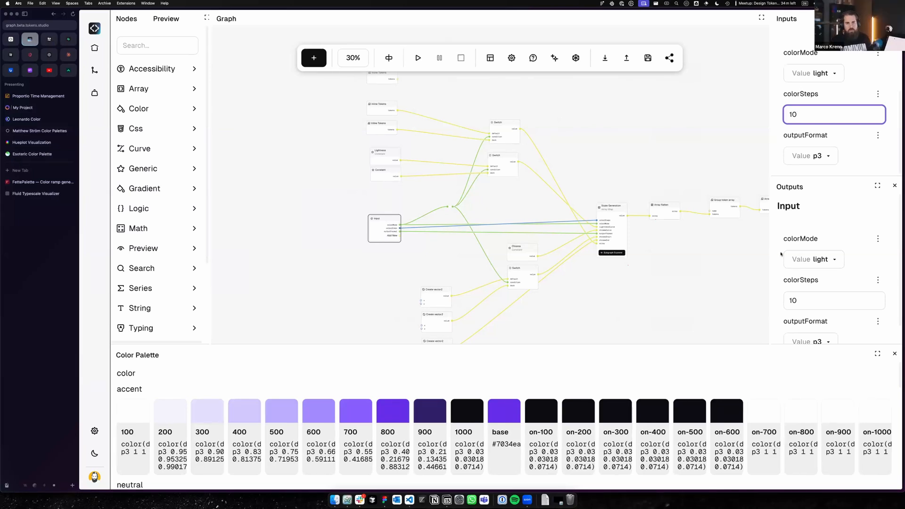
Step: Change the Input node's outputFormat to hex
click(819, 261)
click(819, 262)
click(811, 155)
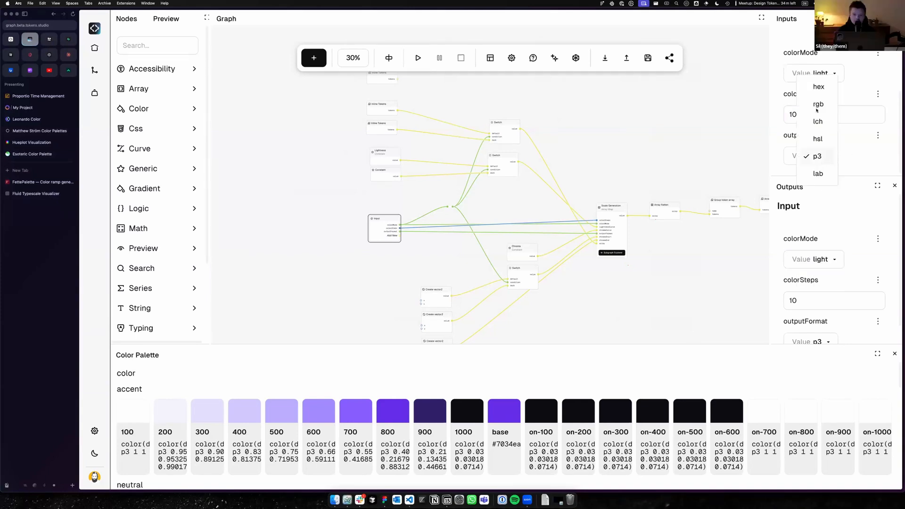
click(822, 89)
Step: Copy the graph's share link and close the Color Palette preview
click(670, 58)
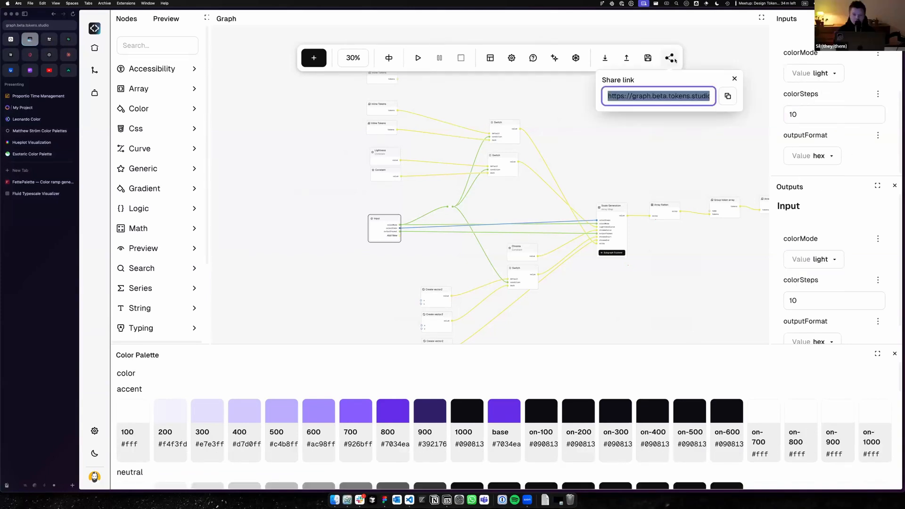
click(727, 97)
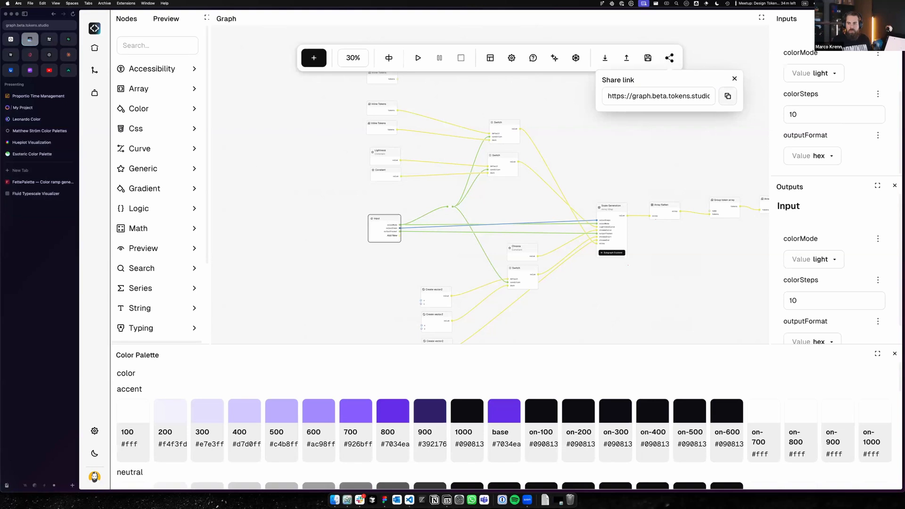
click(718, 269)
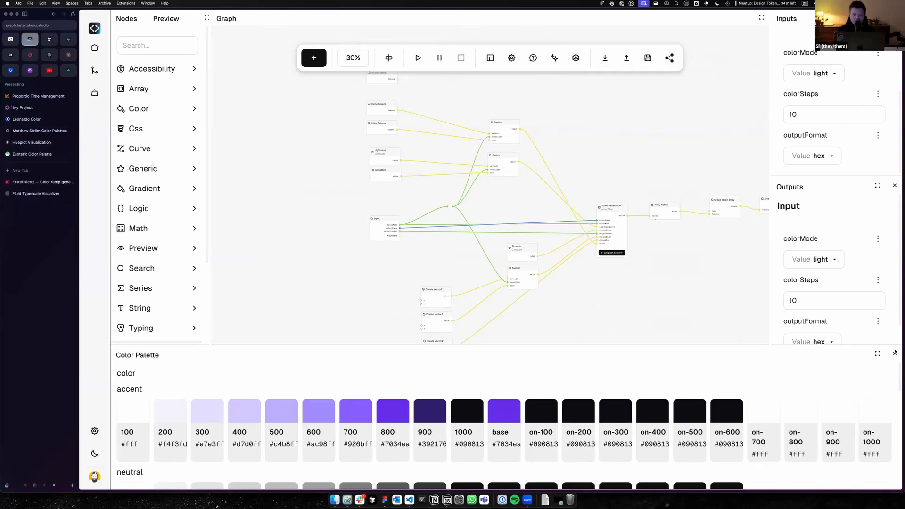
click(895, 354)
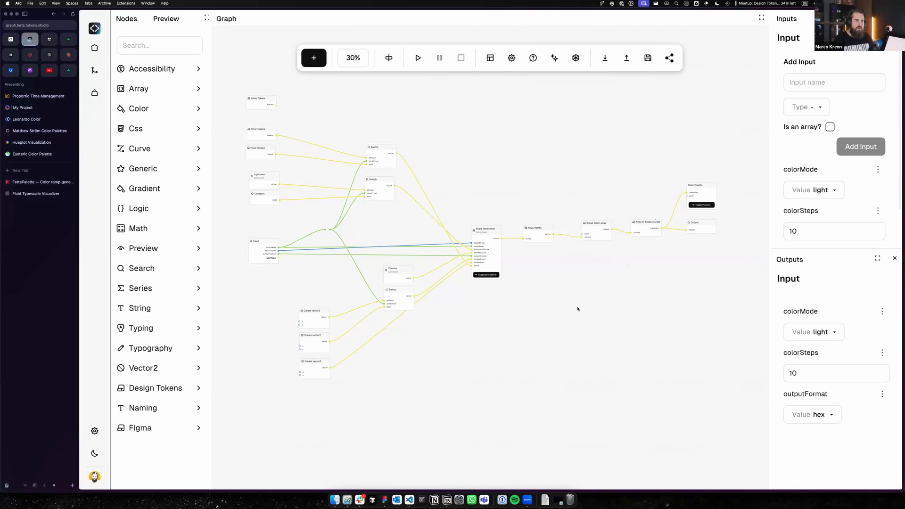
drag(543, 316, 562, 318)
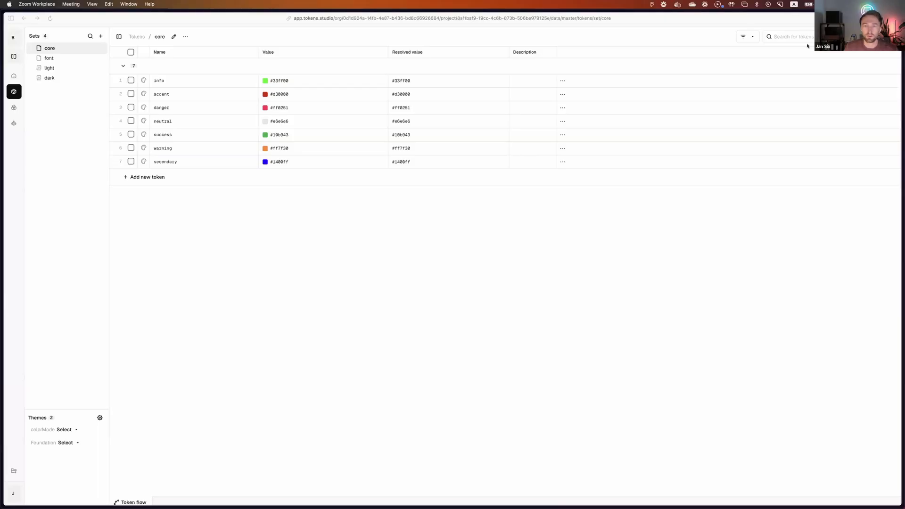
Step: In the Tokens Studio web app, open the light set's graph and inspect its External Token Set and Scale Generation nodes
click(281, 225)
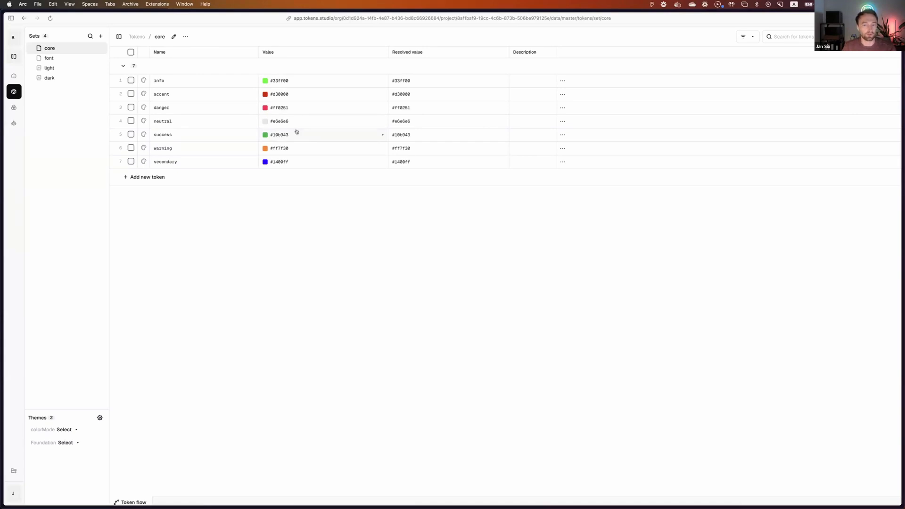
click(46, 69)
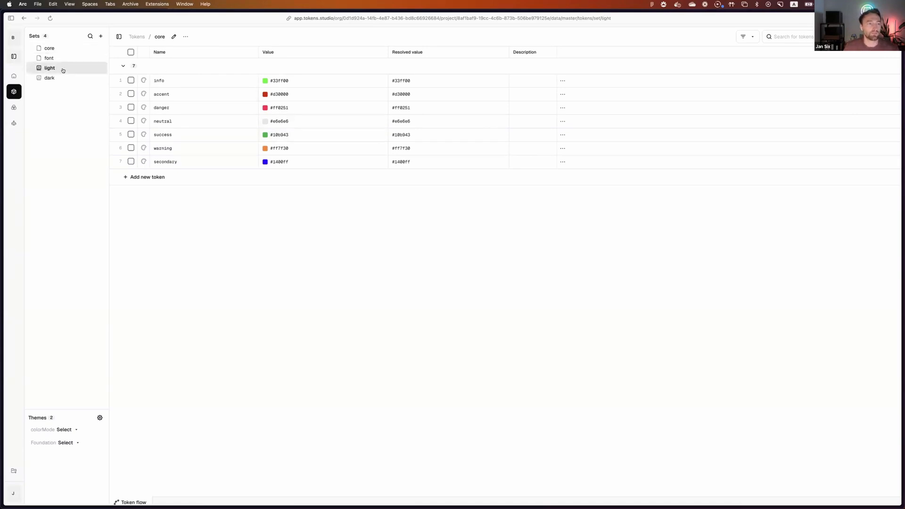
drag(560, 136, 510, 121)
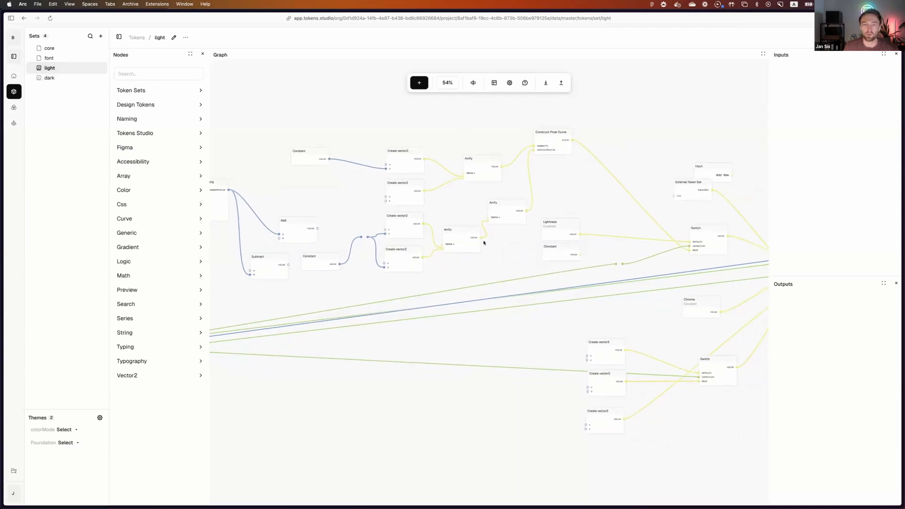
click(692, 182)
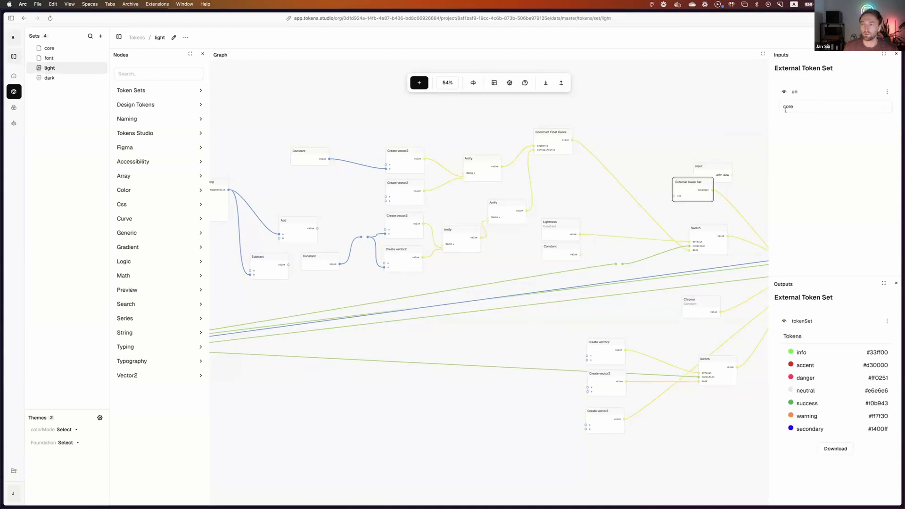
scroll(534, 147, right, 8)
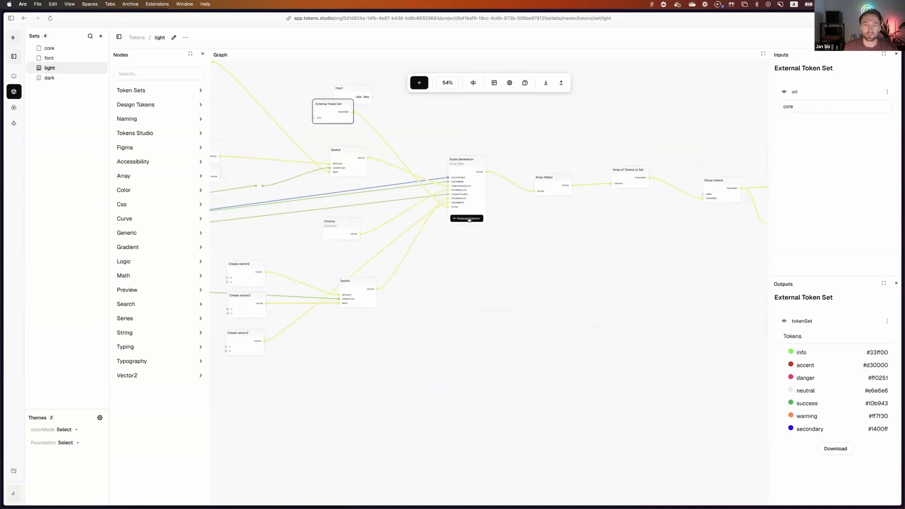
click(462, 175)
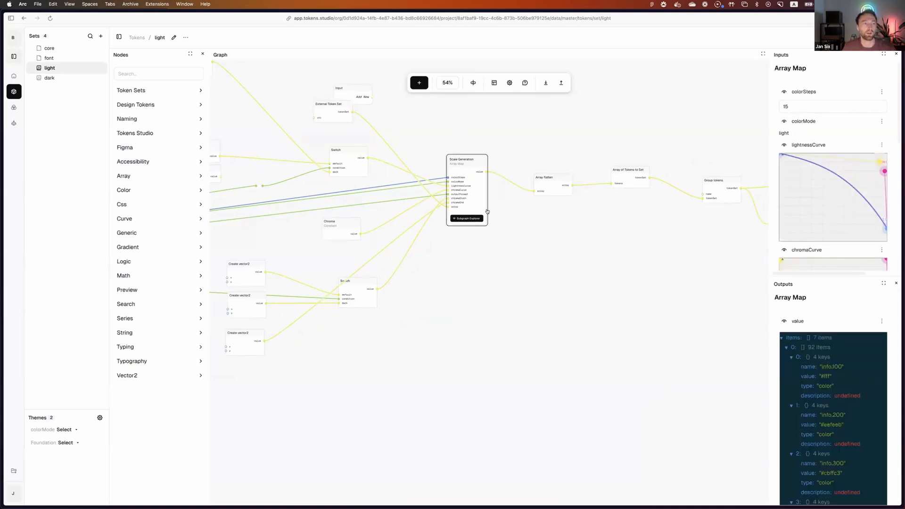
Step: Review the base colors in the core set, then return to the light graph and inspect the External Token Set node that references them
click(80, 47)
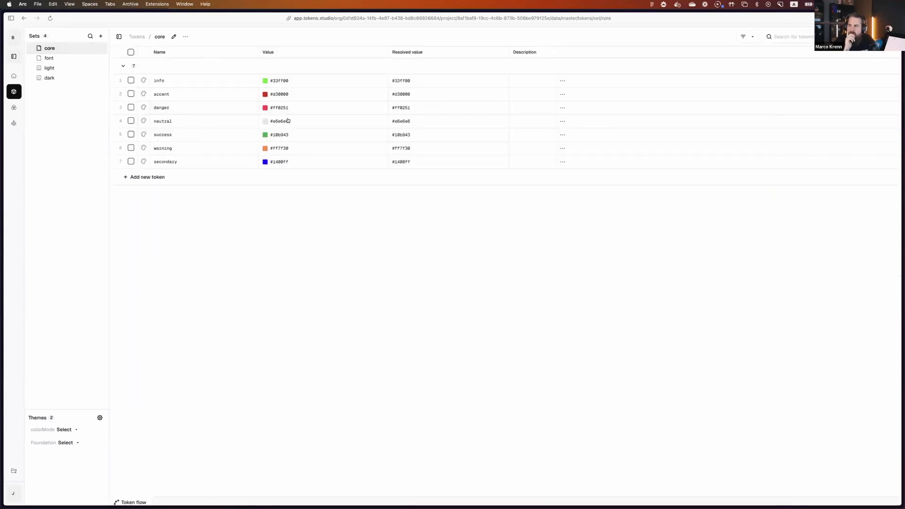
click(58, 69)
scroll(584, 181, up, 5)
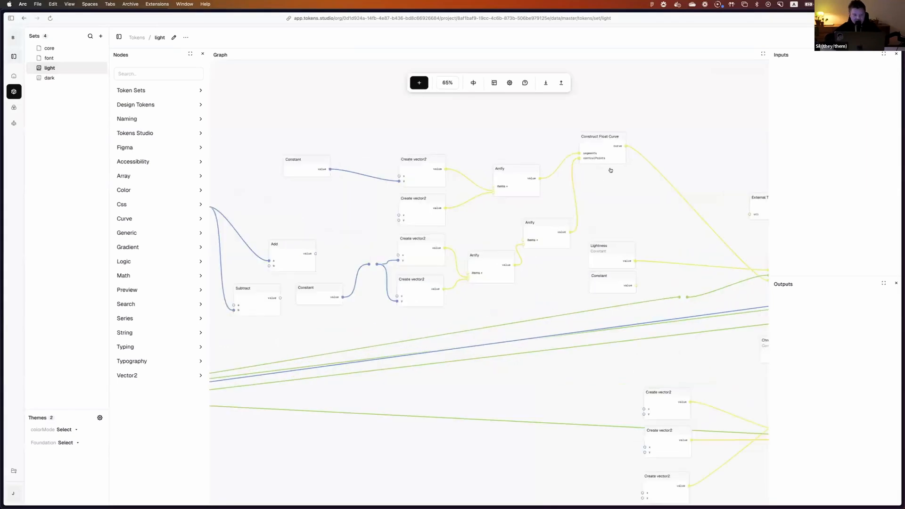
scroll(600, 176, right, 5)
scroll(424, 212, right, 10)
click(430, 179)
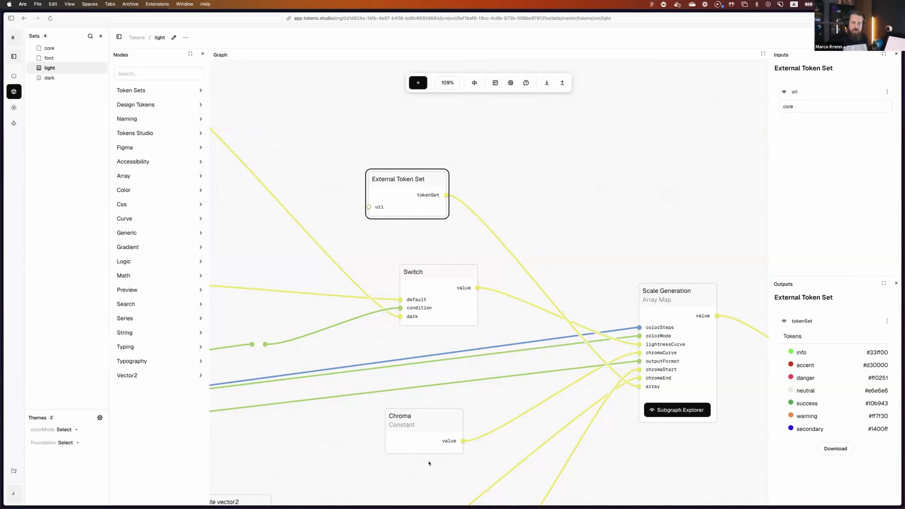
click(554, 194)
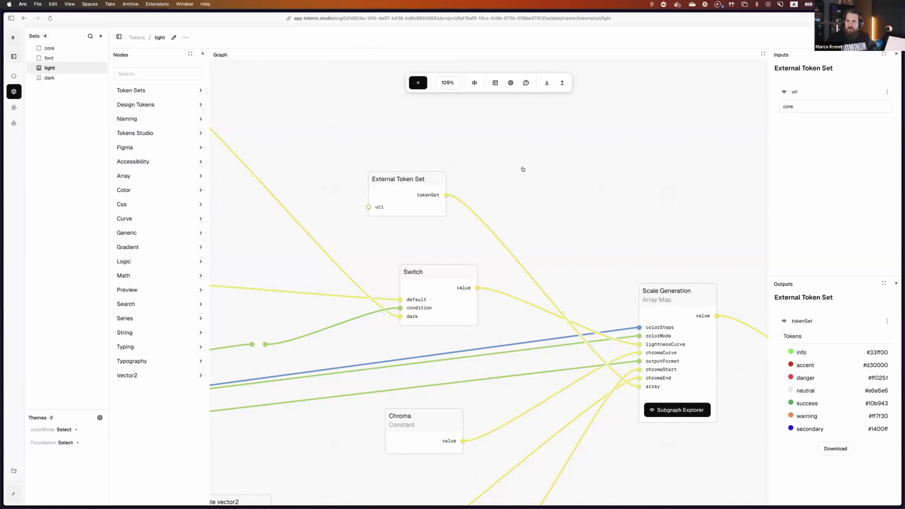
Step: Inspect the Array flatten node after Scale Generation and read through its output tokens down to the accent surface and stroke entries
scroll(638, 202, right, 10)
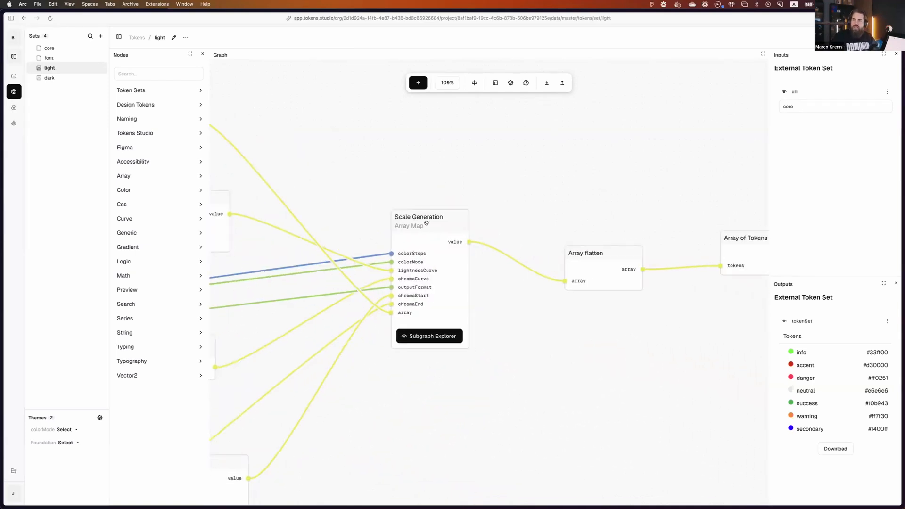
click(427, 223)
scroll(468, 147, right, 10)
click(479, 207)
click(616, 194)
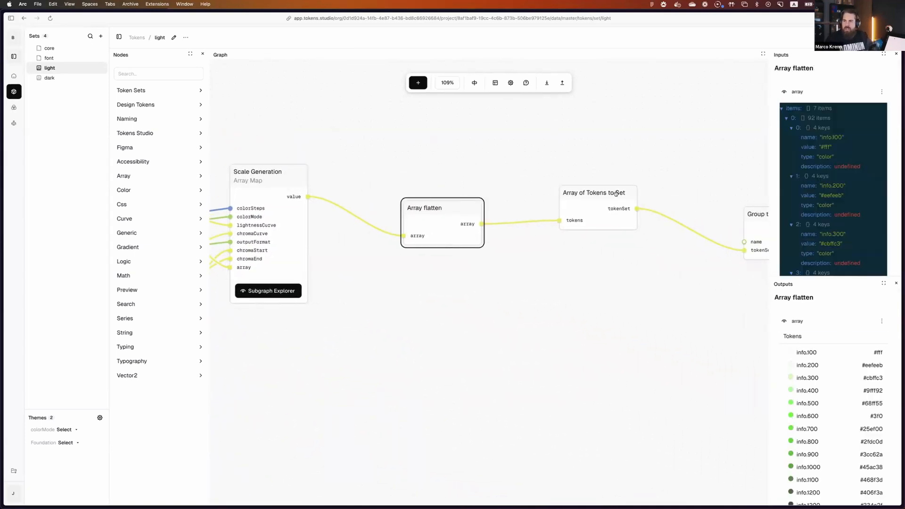
click(466, 215)
scroll(835, 392, down, 10)
scroll(833, 384, down, 15)
scroll(833, 383, down, 15)
scroll(833, 384, down, 15)
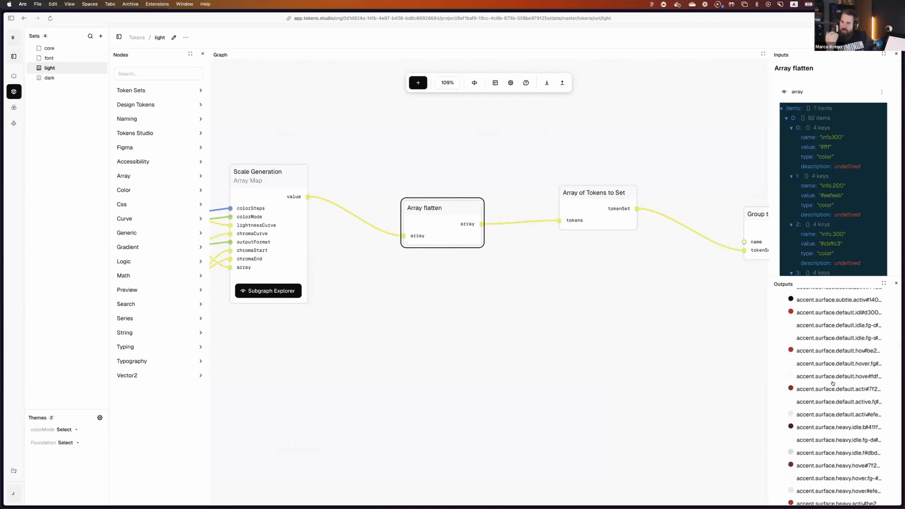
scroll(833, 383, down, 3)
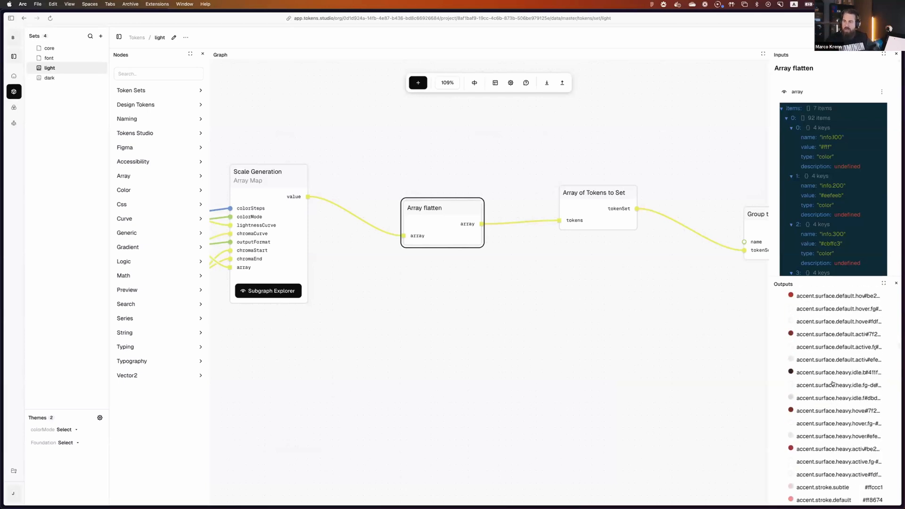
Step: Inspect the Array of Tokens to Set and Group tokens nodes in the light graph, and reopen the core set
scroll(833, 383, down, 3)
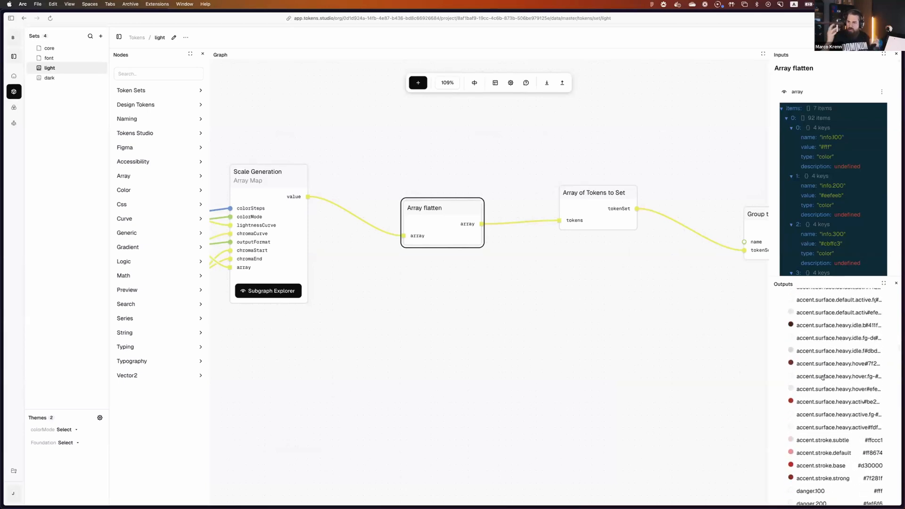
click(598, 214)
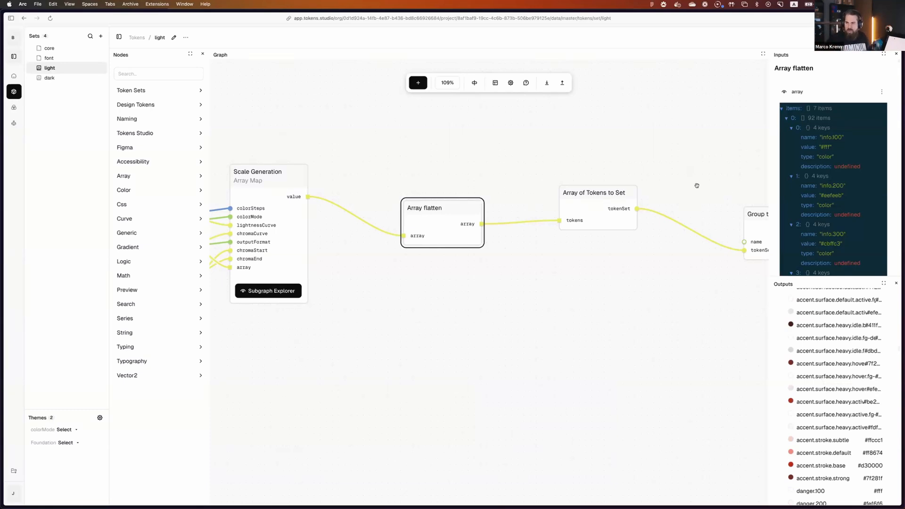
scroll(529, 152, right, 5)
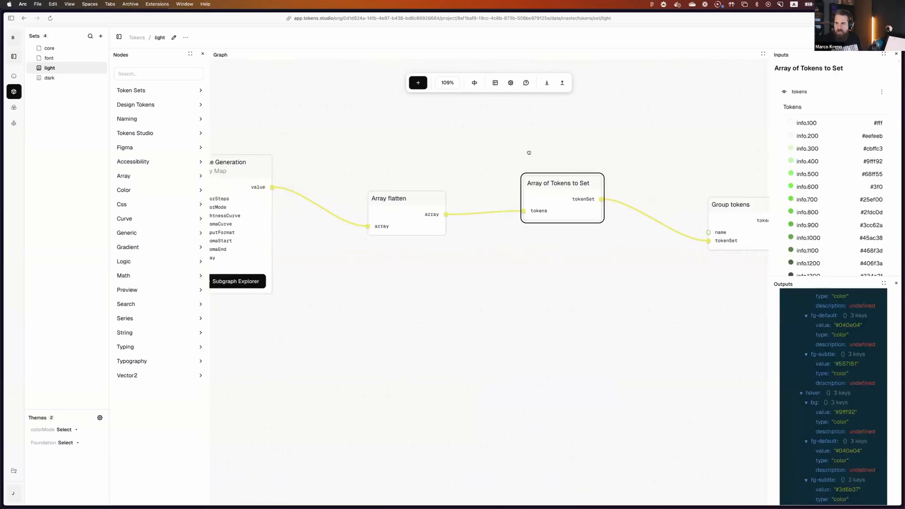
click(634, 203)
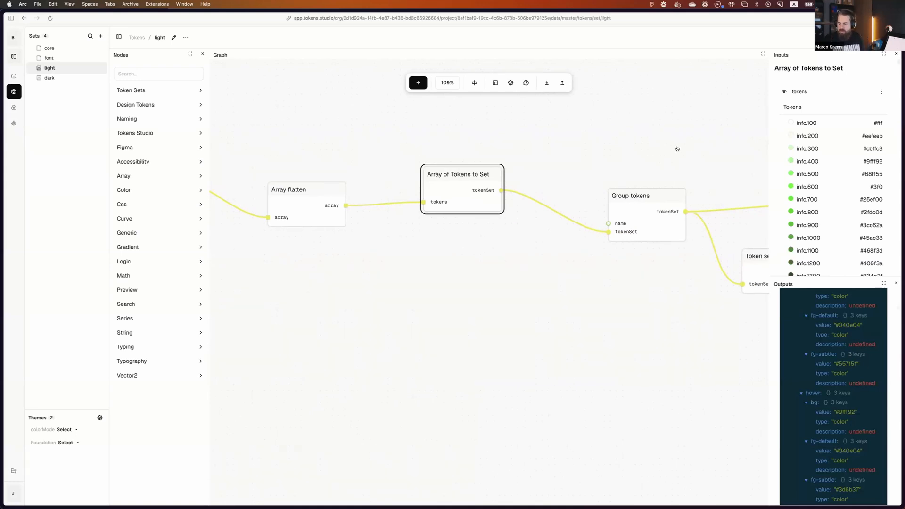
scroll(413, 148, left, 10)
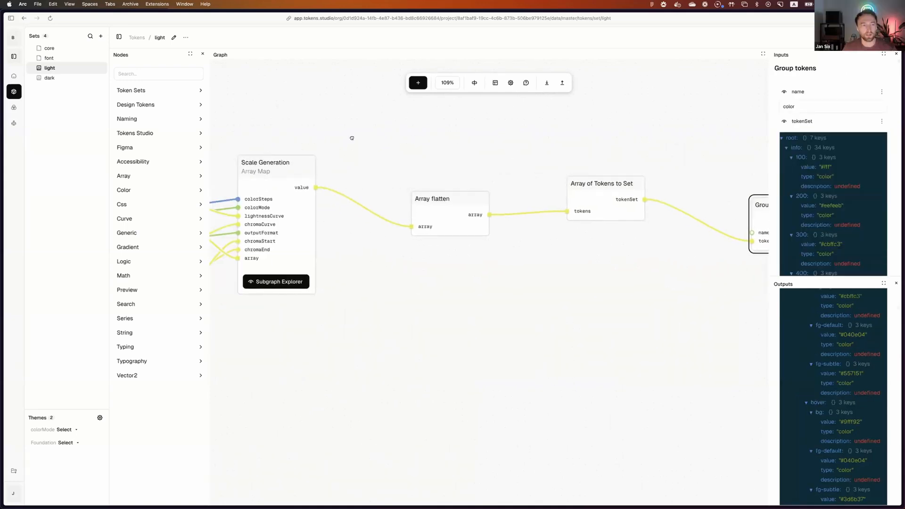
click(58, 49)
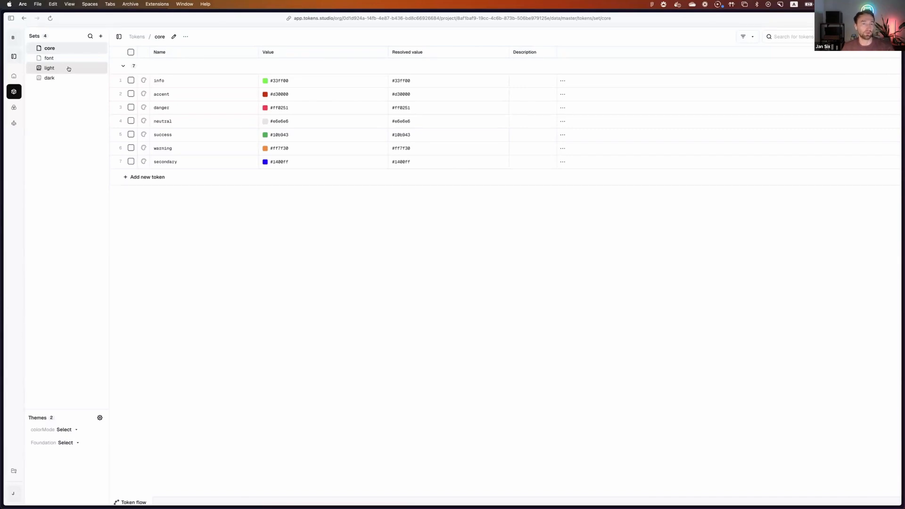
Step: Switch to Figma, open the BankDash Demo (Copy) file and reposition the Companion plugin window clear of the designs
key(super+Tab)
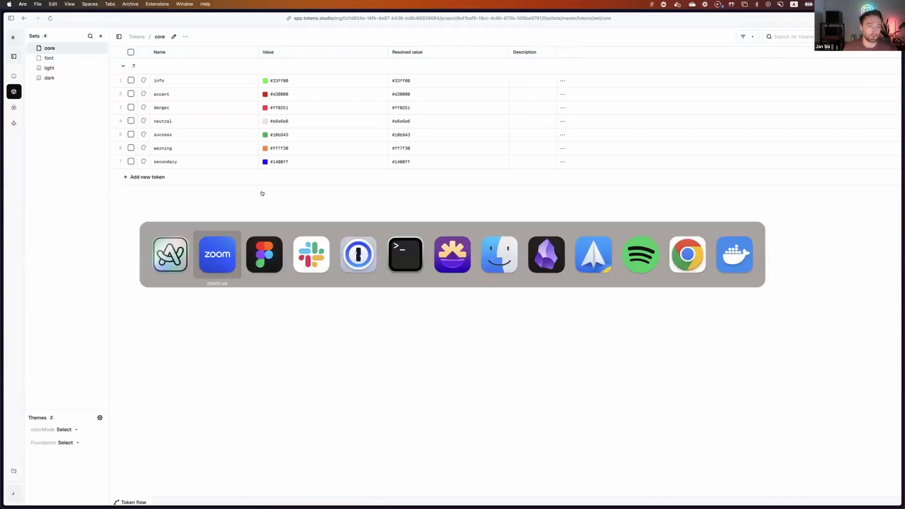
key(super+Tab)
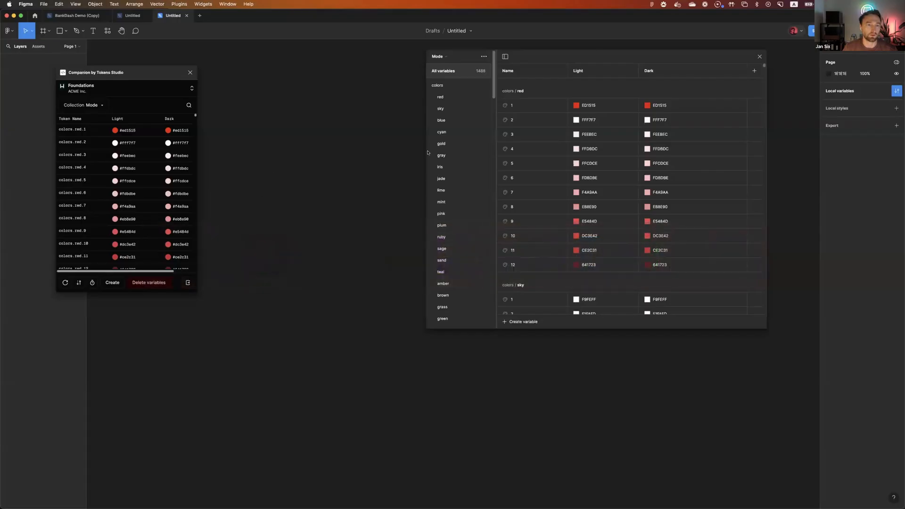
drag(121, 72, 99, 67)
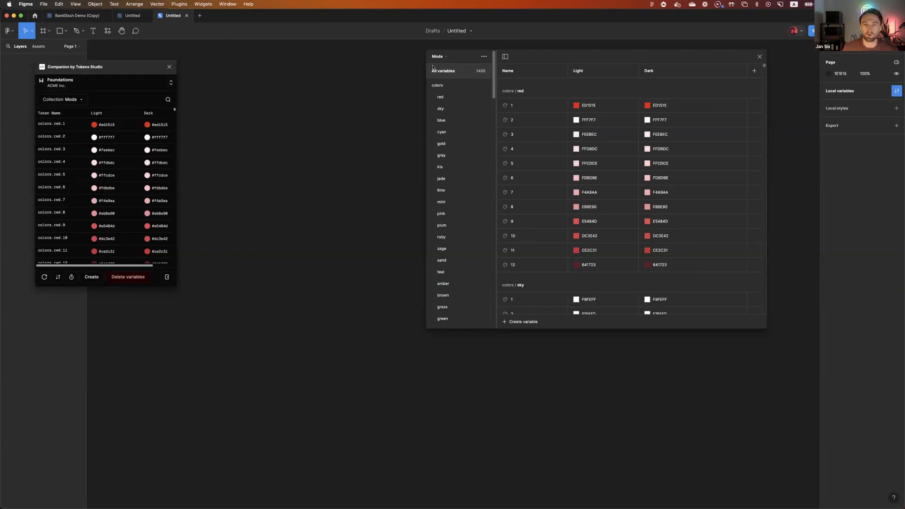
click(62, 16)
drag(170, 78, 129, 67)
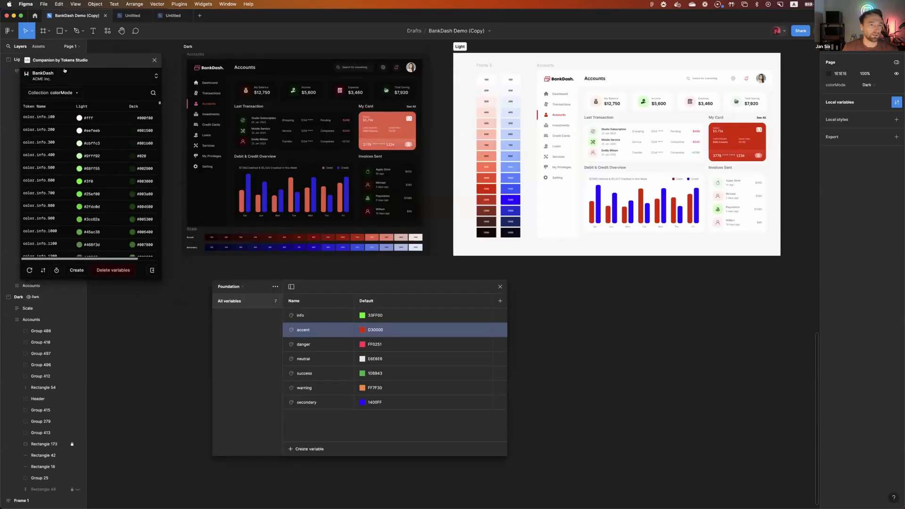
drag(71, 61, 76, 69)
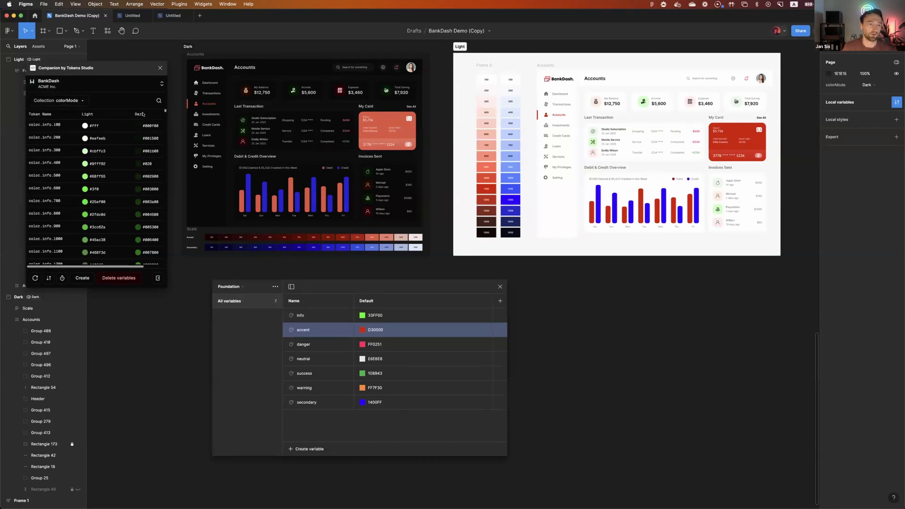
Step: Switch to Tokens Studio, review the colorMode theme group with its Light and Dark options, and return to the token sets
key(super+Tab)
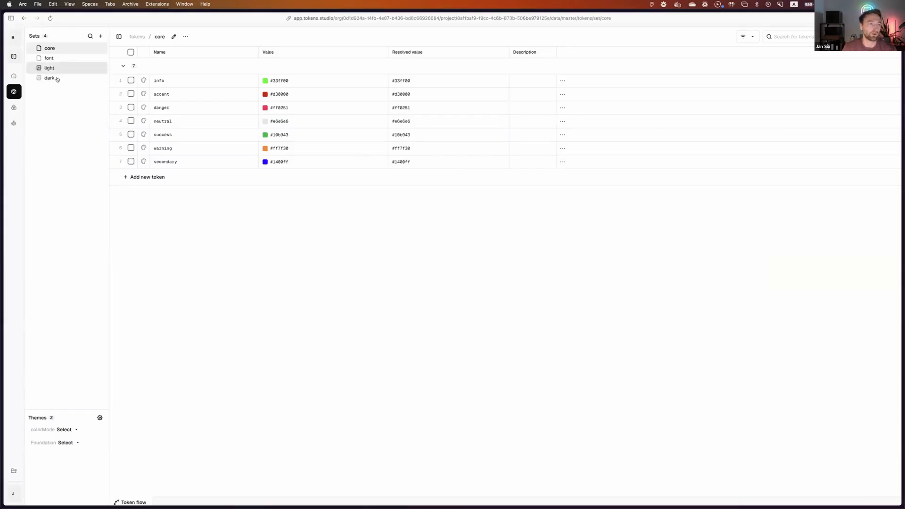
click(14, 107)
click(57, 87)
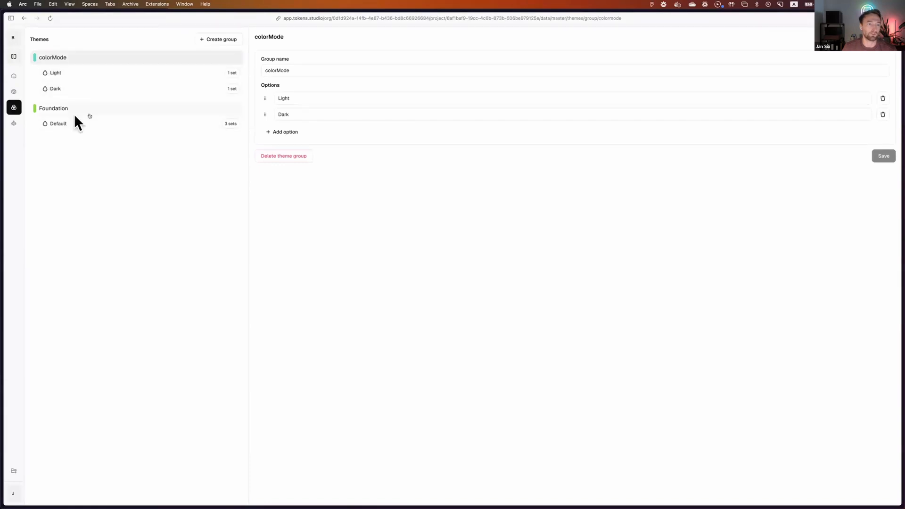
click(13, 92)
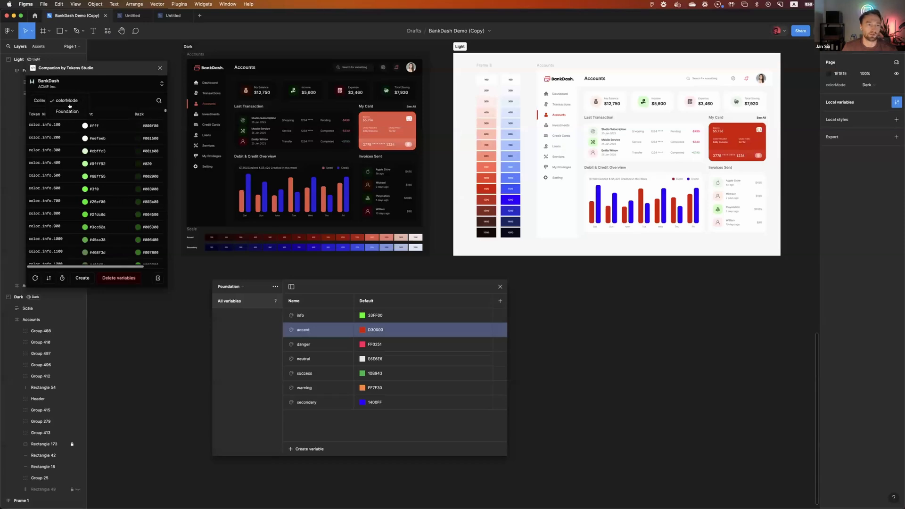
Step: In Figma, compare the Foundation and colorMode collections in Companion, read through the colorMode tokens, and shift the local variables window
click(67, 111)
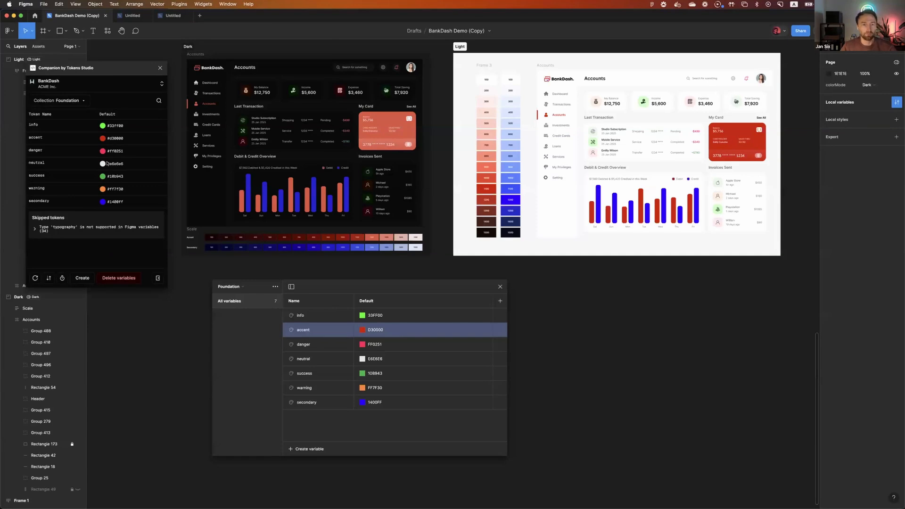
click(75, 101)
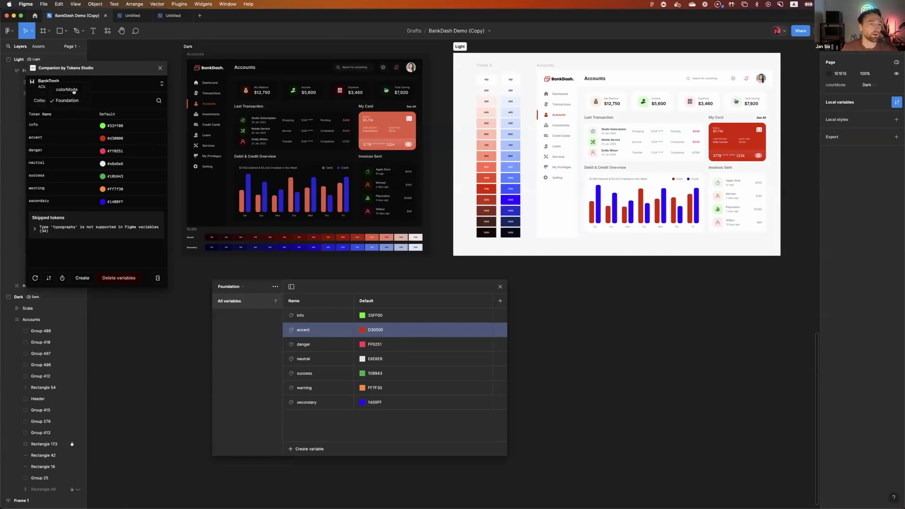
click(66, 90)
scroll(101, 160, right, 2)
scroll(103, 170, down, 10)
scroll(103, 178, left, 2)
scroll(104, 179, up, 5)
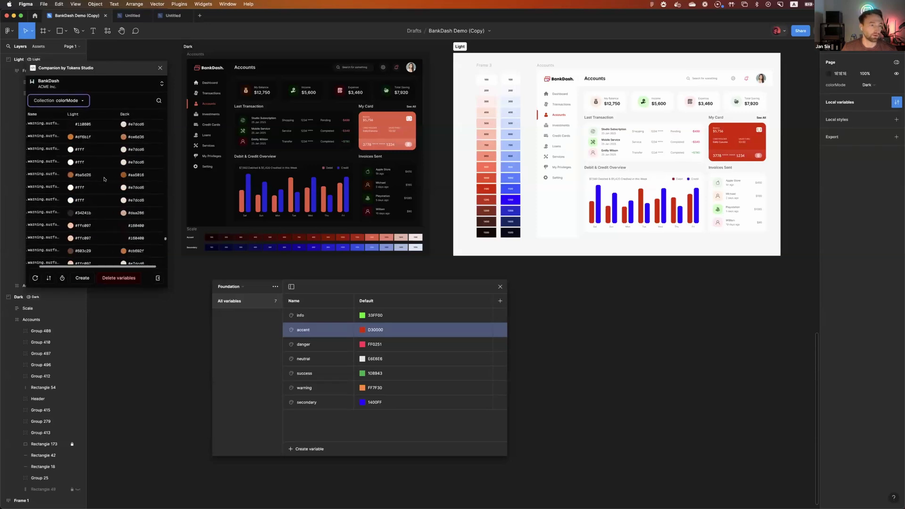
scroll(115, 198, up, 5)
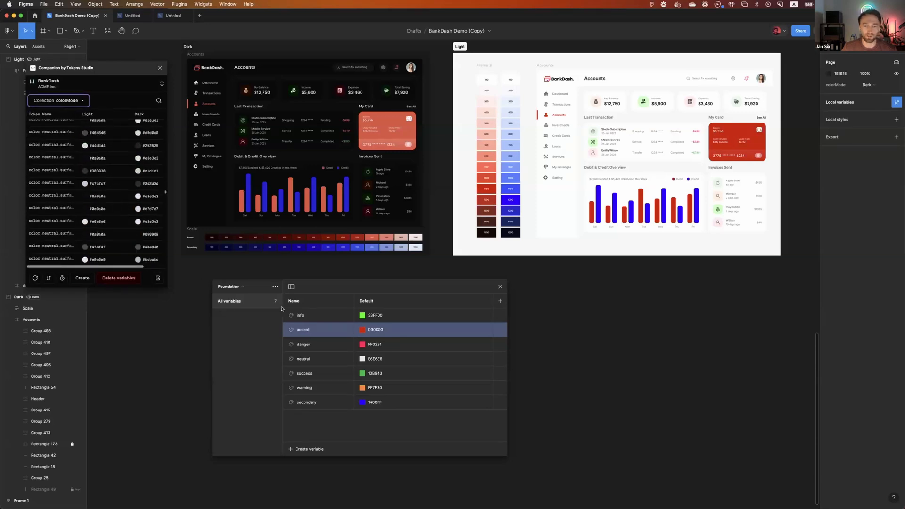
drag(445, 263, 366, 275)
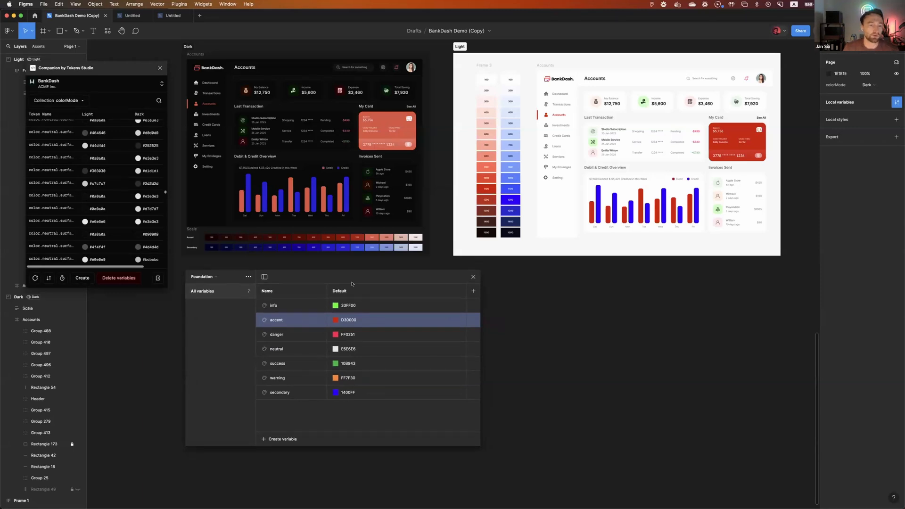
Step: In Tokens Studio, open the core set, set the accent token's color to #2a53ff and save it
key(super+Tab)
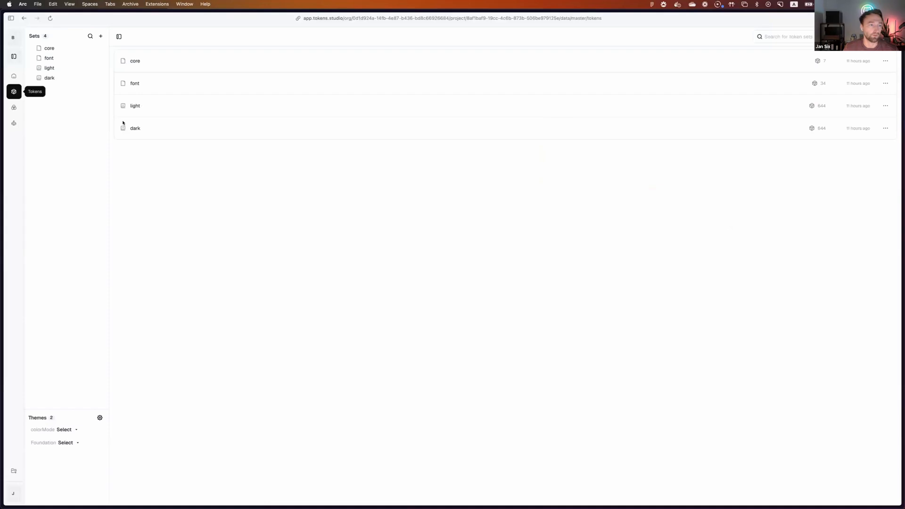
click(64, 49)
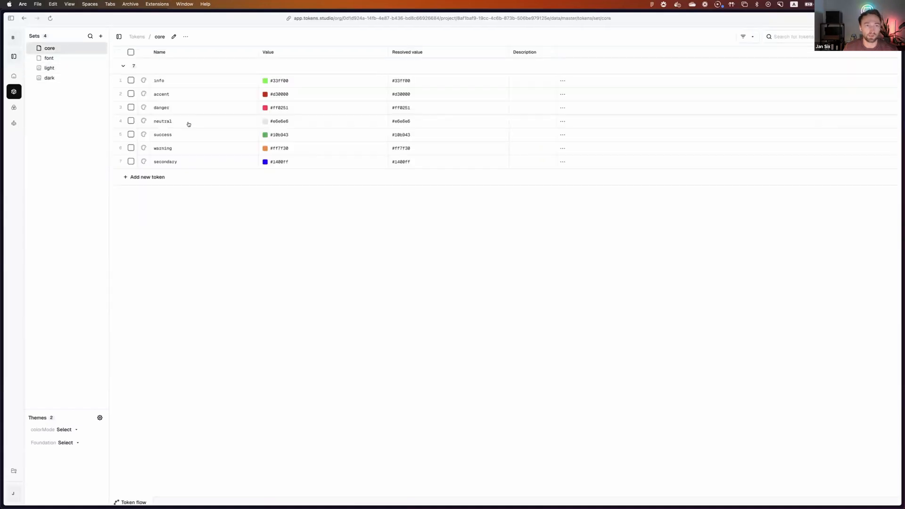
double_click(281, 81)
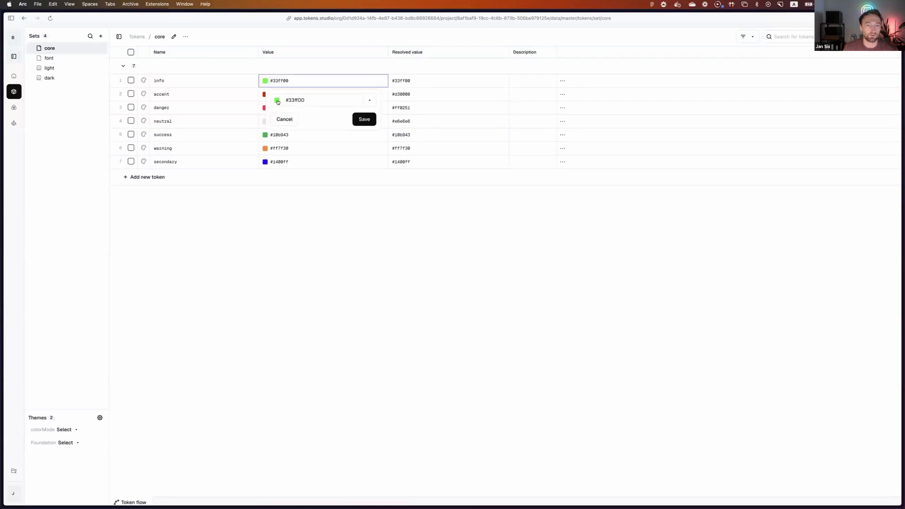
click(239, 91)
double_click(274, 95)
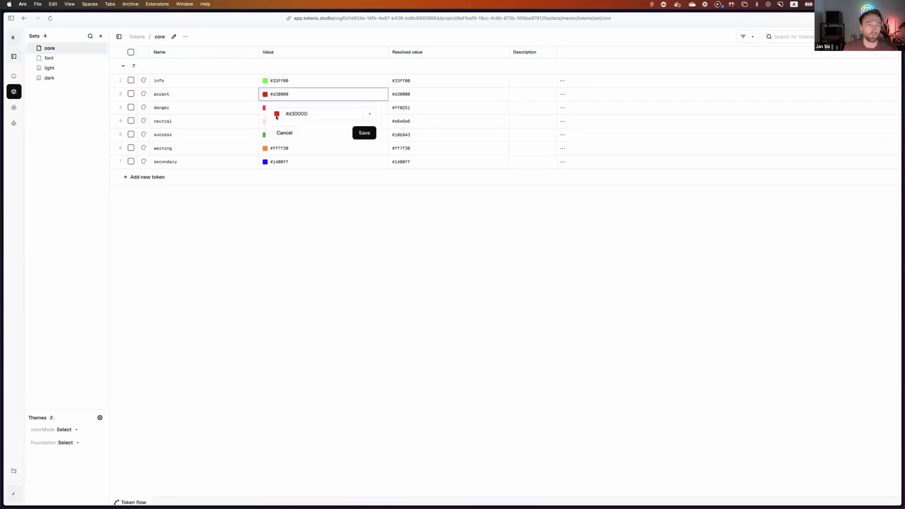
click(277, 114)
click(286, 183)
drag(295, 128, 300, 117)
click(332, 137)
click(364, 134)
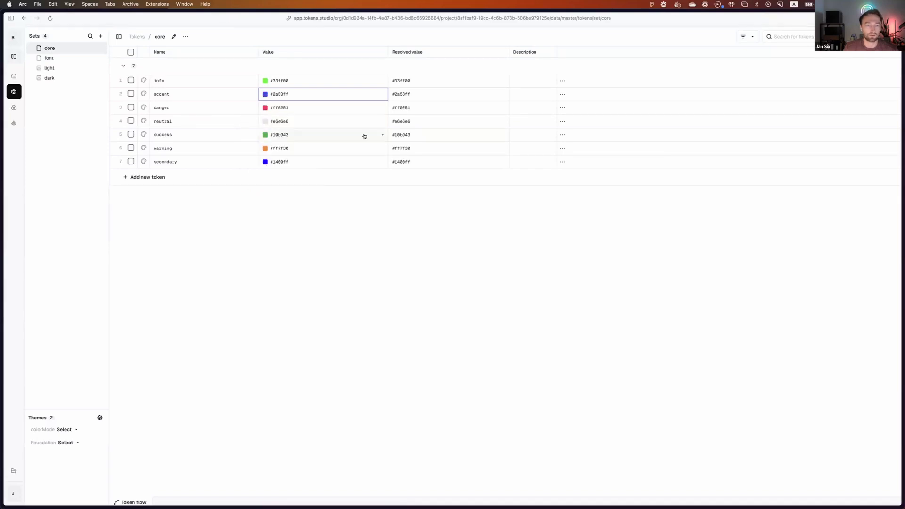
Step: In Figma, refresh Companion's tokens, choose the Foundation collection and push its tokens to the Figma variables
key(super+Tab)
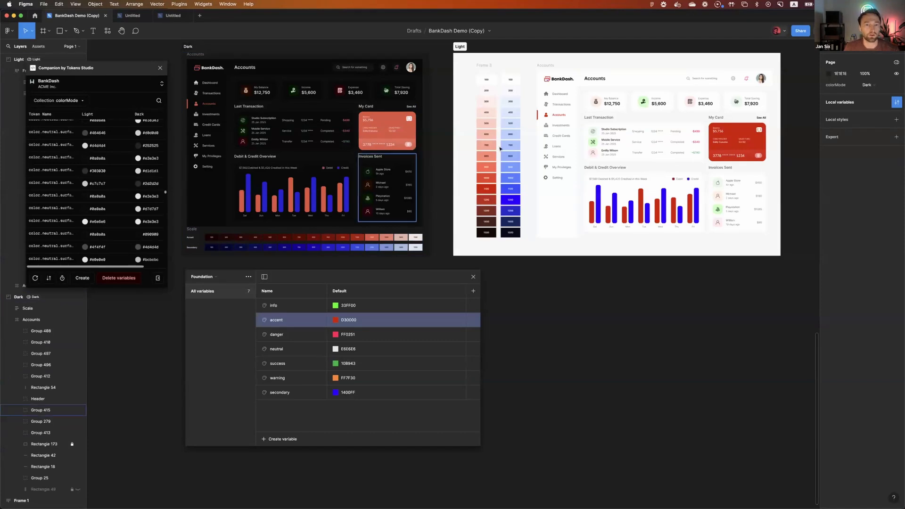
click(34, 278)
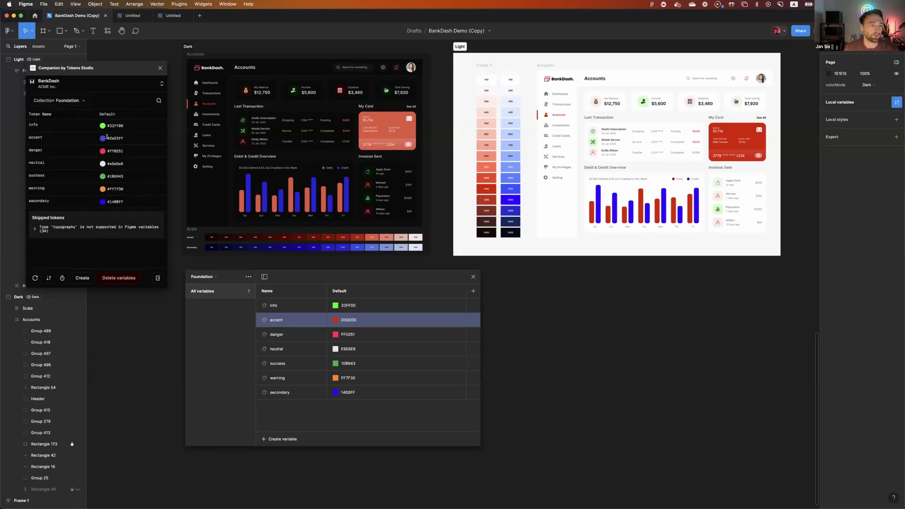
click(83, 278)
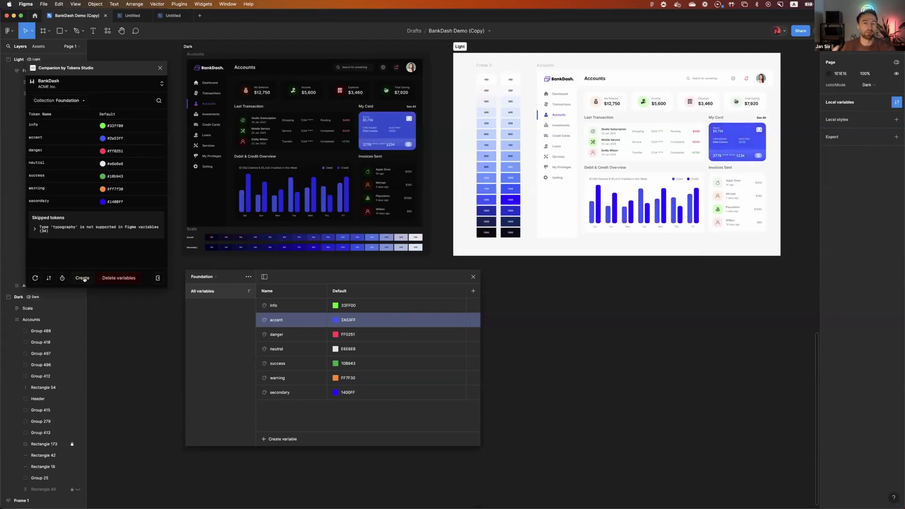
Step: Display the colorMode variable collection and read through the accent group's Light and Dark values
click(212, 275)
click(208, 267)
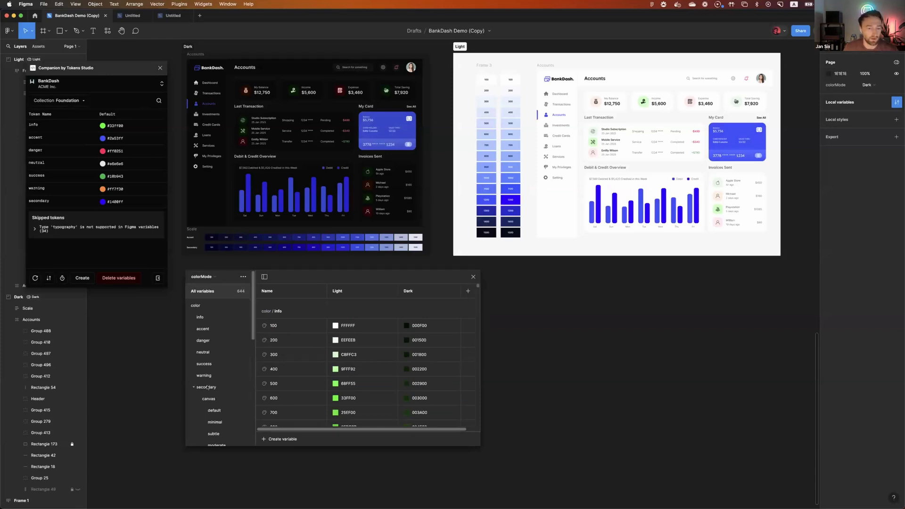
click(206, 330)
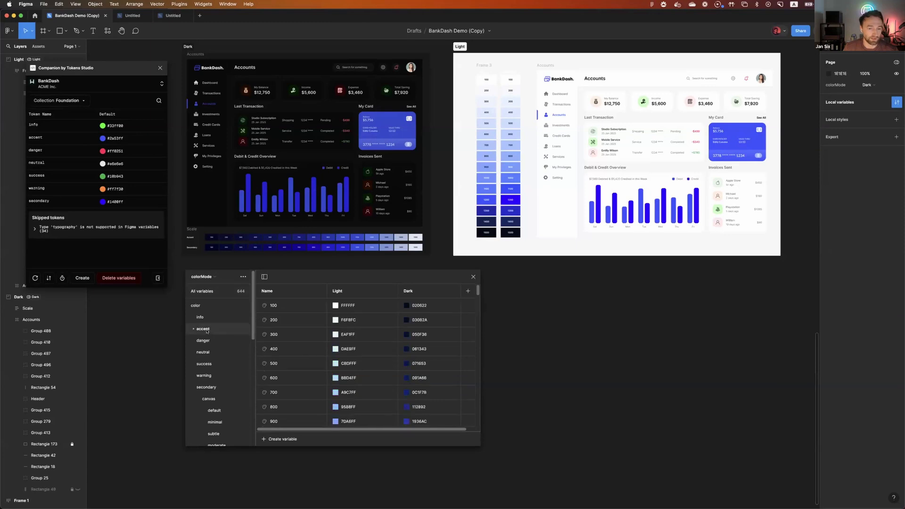
scroll(377, 344, down, 5)
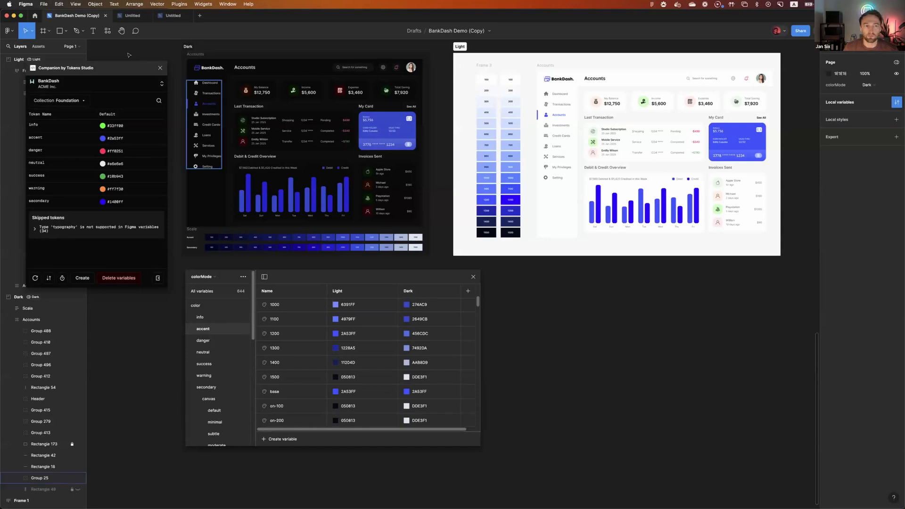
Step: Move the Companion window clear of the designs, switch to Tokens Studio and open the light set's graph
drag(92, 68, 78, 54)
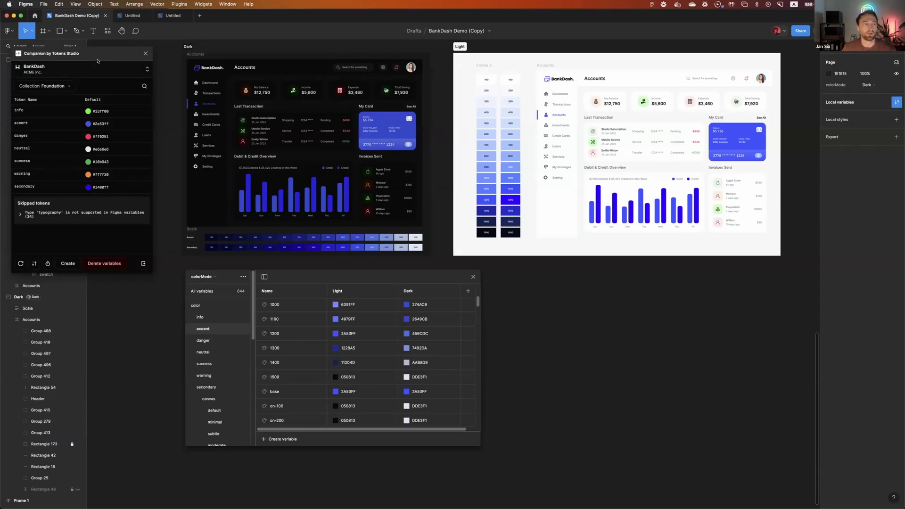
key(super+Tab)
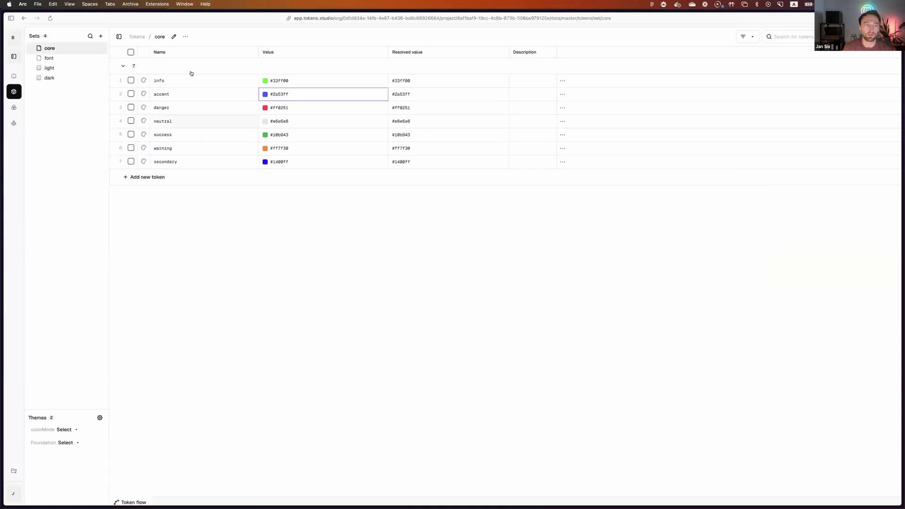
click(66, 69)
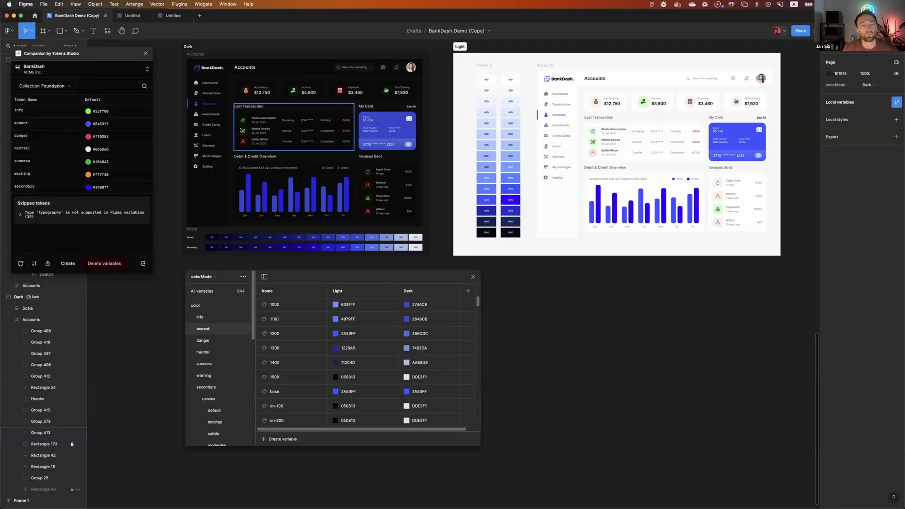
Step: Start Companion's automatic monitoring of token changes in Figma and return to Tokens Studio
click(47, 264)
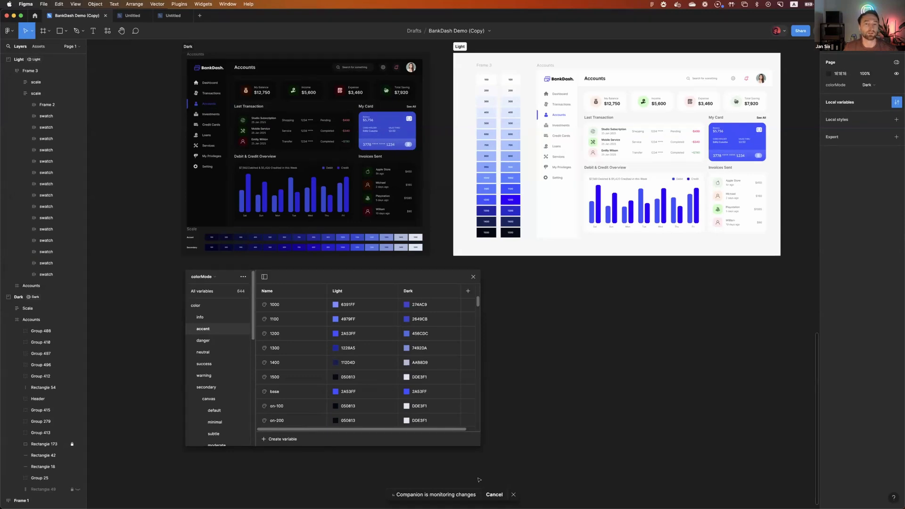
key(super+Tab)
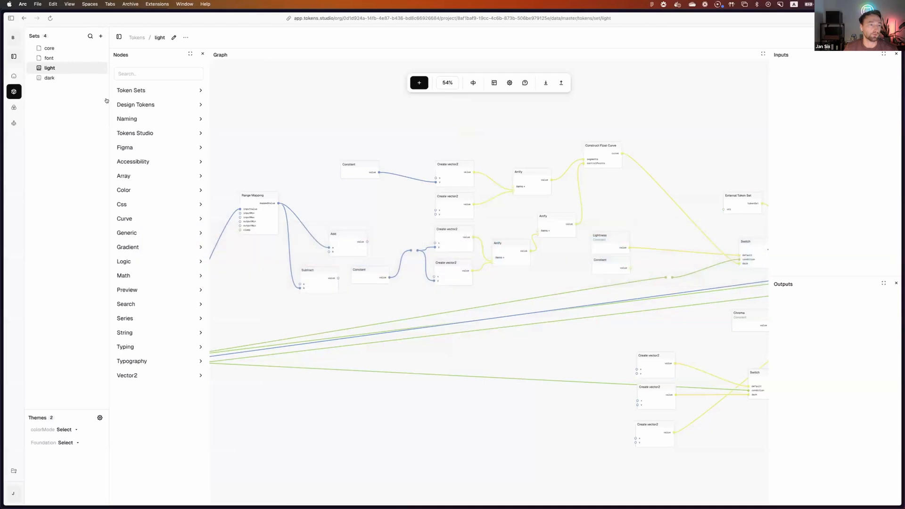
Step: In the core set, set the accent token's color to the bright green #29ff65 and check the synced designs in Figma
click(49, 48)
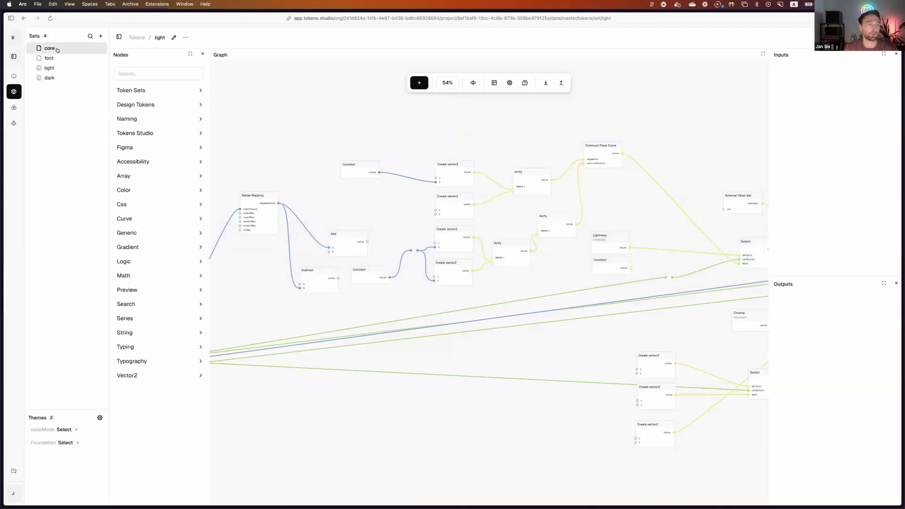
click(266, 94)
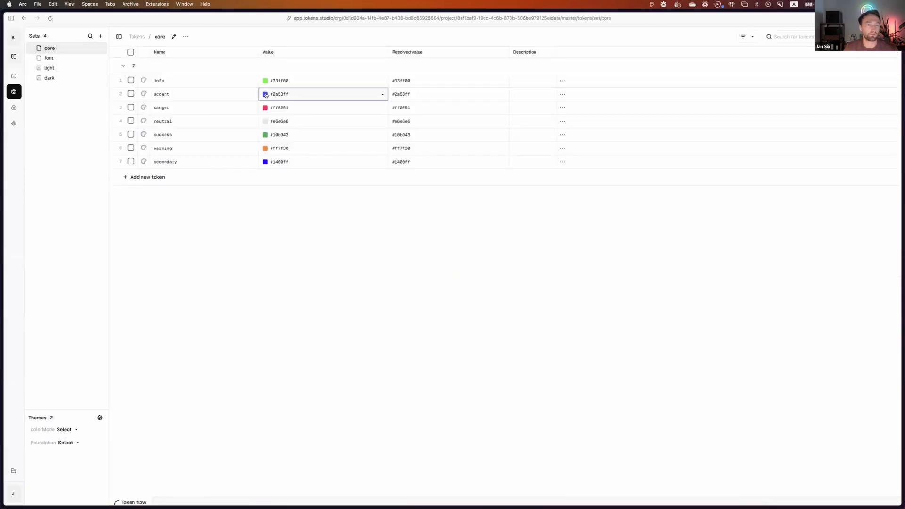
click(266, 94)
click(278, 116)
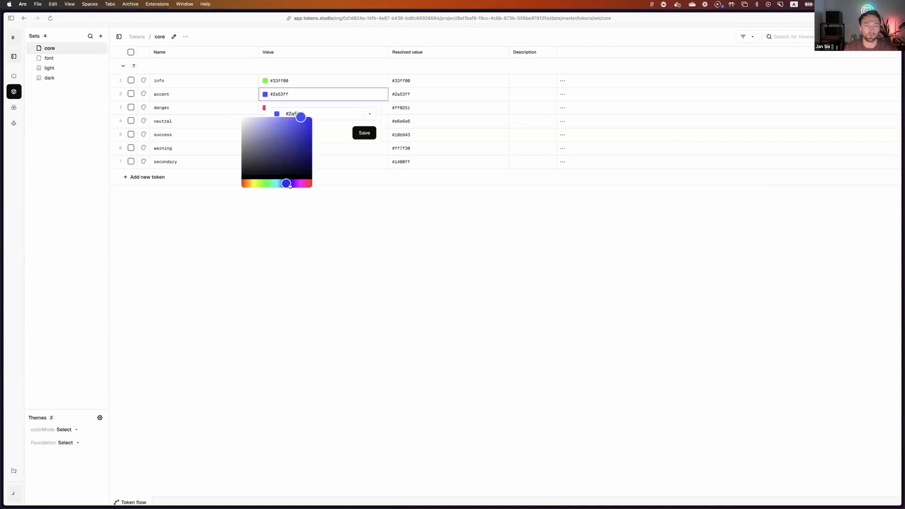
drag(276, 185, 269, 184)
click(333, 133)
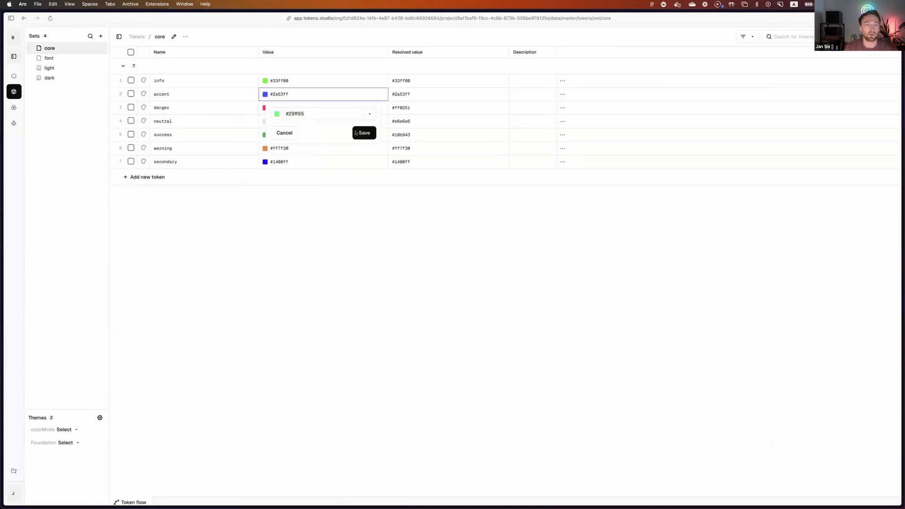
click(363, 132)
key(super+Tab)
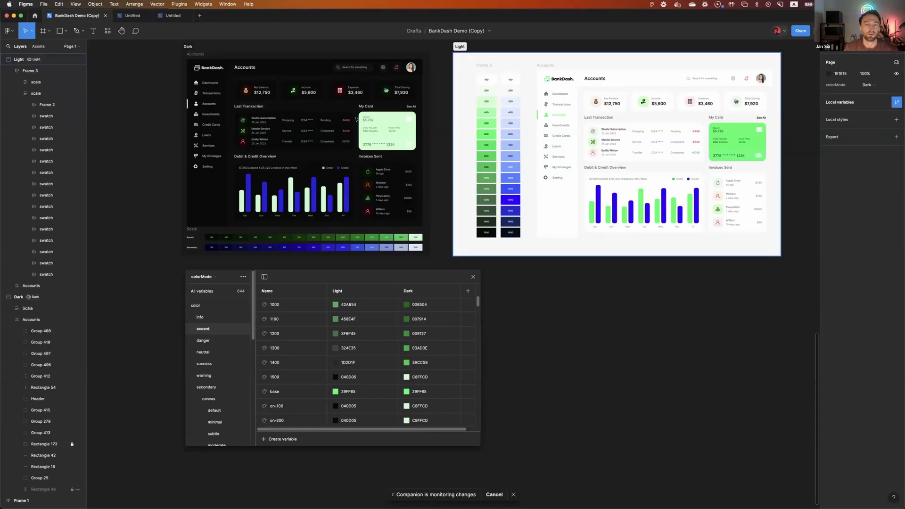
Step: Return to Tokens Studio, set the core accent token to the dark green #066e24 and check the designs in Figma
key(super+Tab)
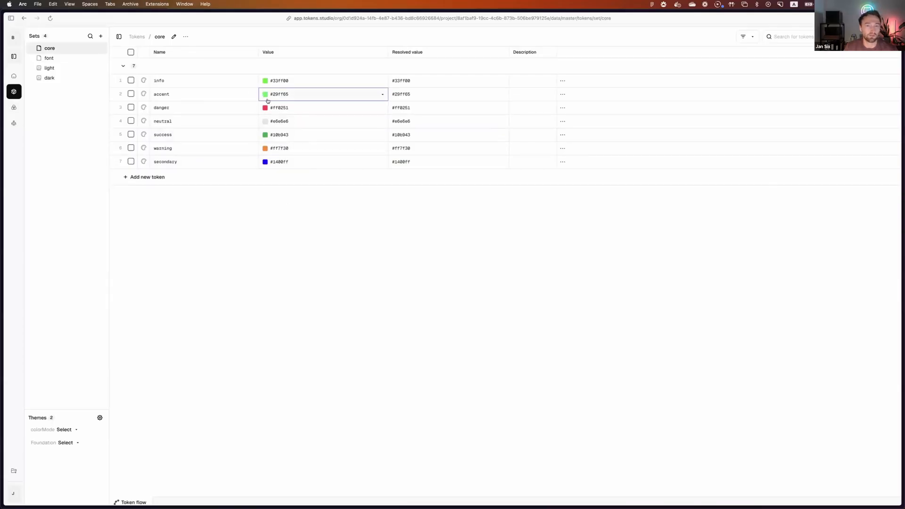
click(267, 97)
click(276, 114)
drag(297, 158, 309, 147)
click(364, 133)
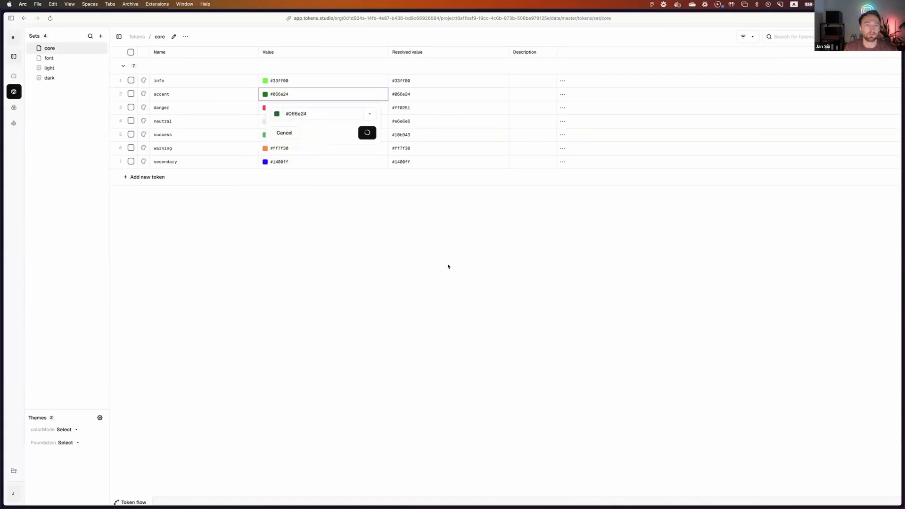
key(super+Tab)
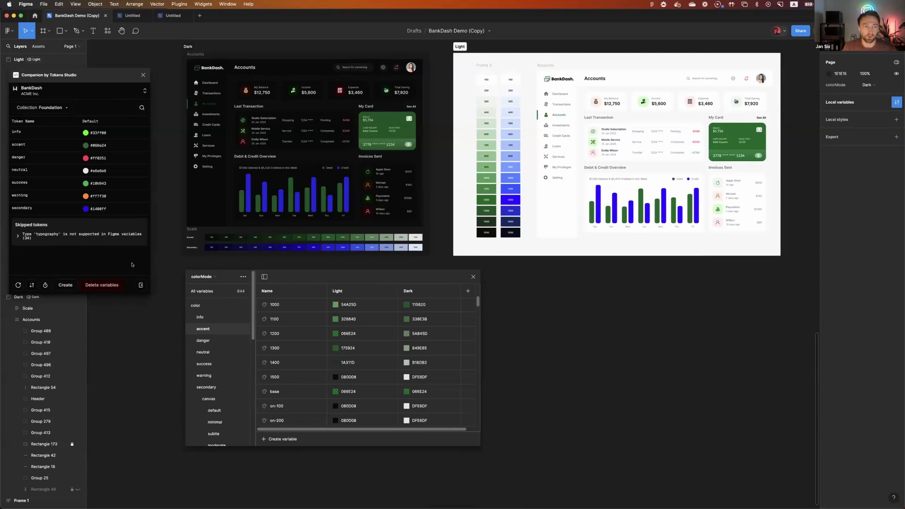
key(super+Tab)
key(super+Tab)
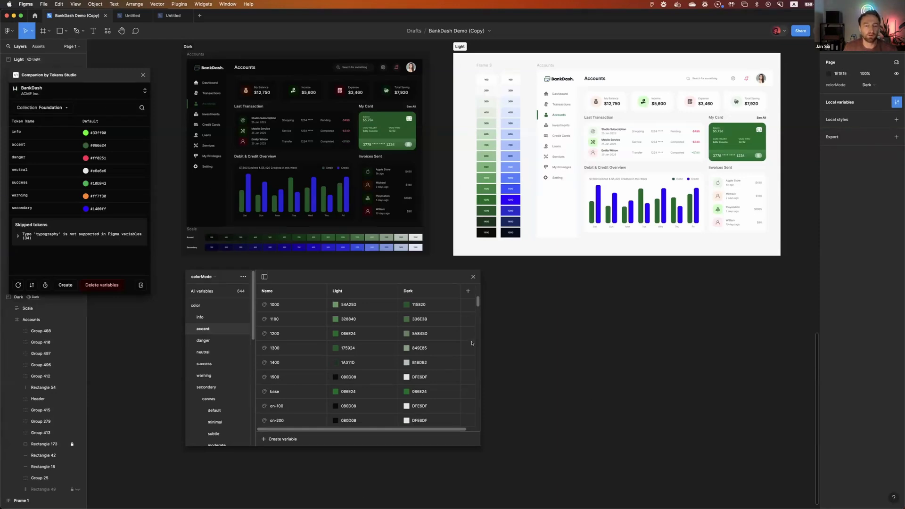
Step: In the Foundation variable collection, set accent to the dark red #6e0606 and sync the change back through Companion
drag(465, 271, 623, 267)
click(376, 276)
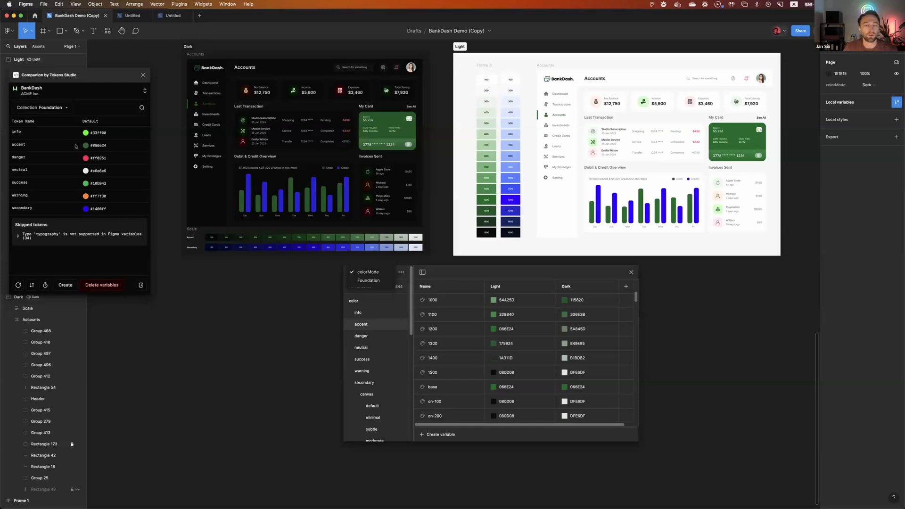
click(376, 282)
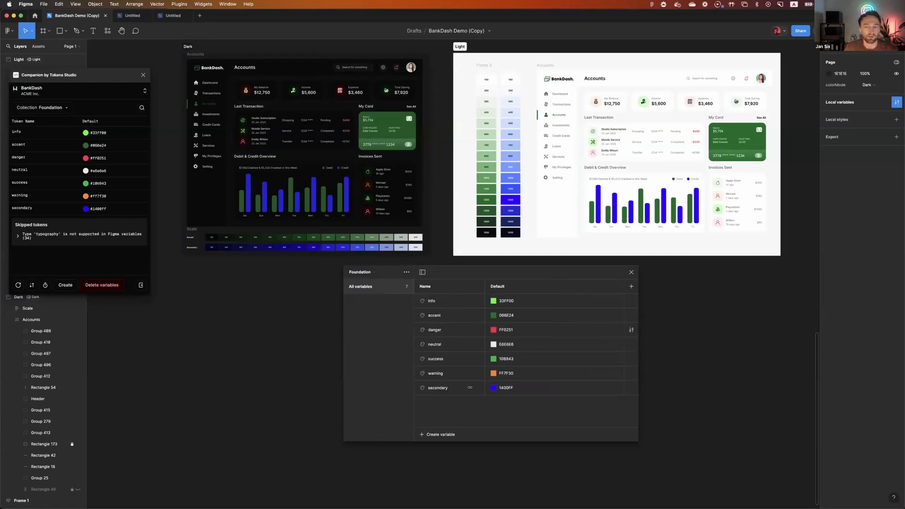
click(494, 315)
drag(522, 420, 510, 420)
click(382, 331)
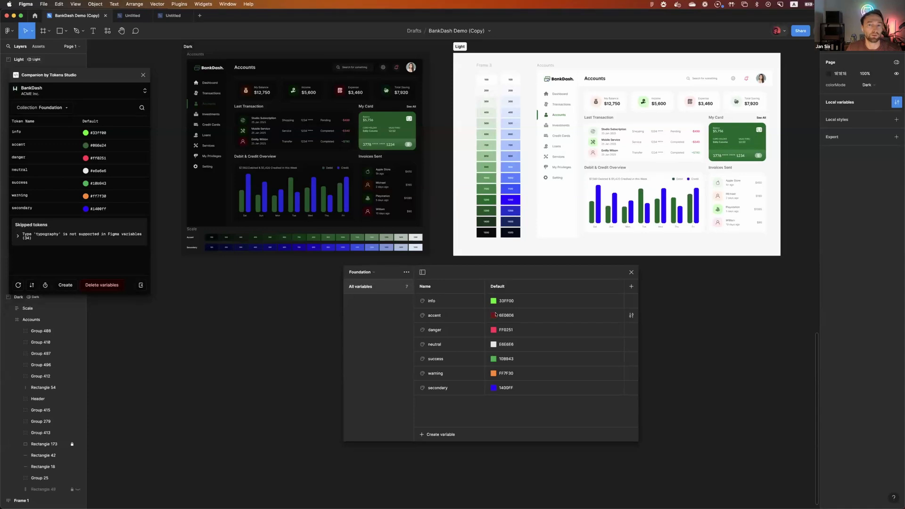
click(32, 285)
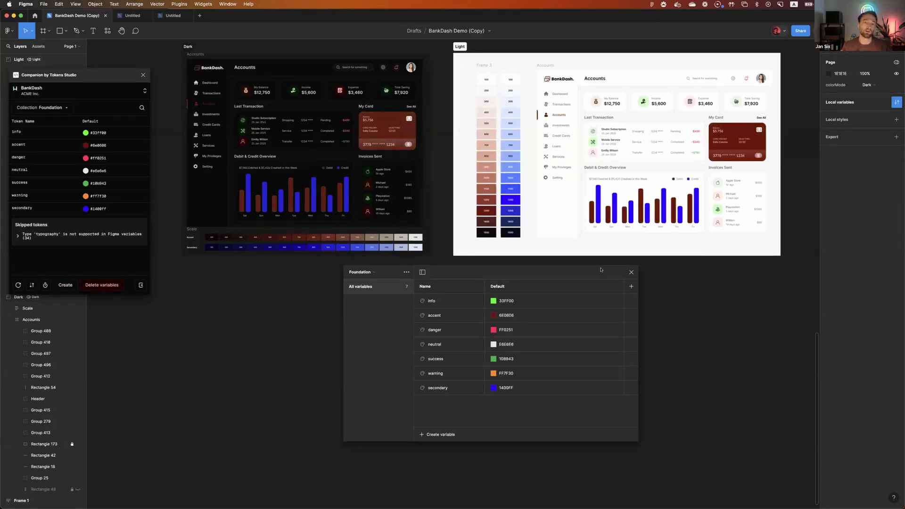
Step: Change the Foundation collection's accent variable to the pale green #bfffb6
click(494, 315)
click(530, 419)
drag(528, 358, 515, 326)
click(546, 275)
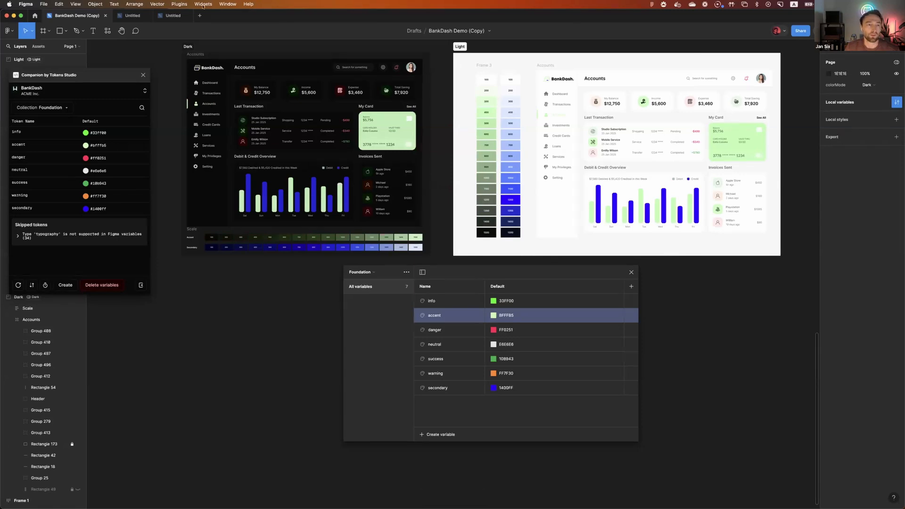
Step: In the other untitled Figma file, delete the existing variables through Companion and load the Foundations project again
click(169, 16)
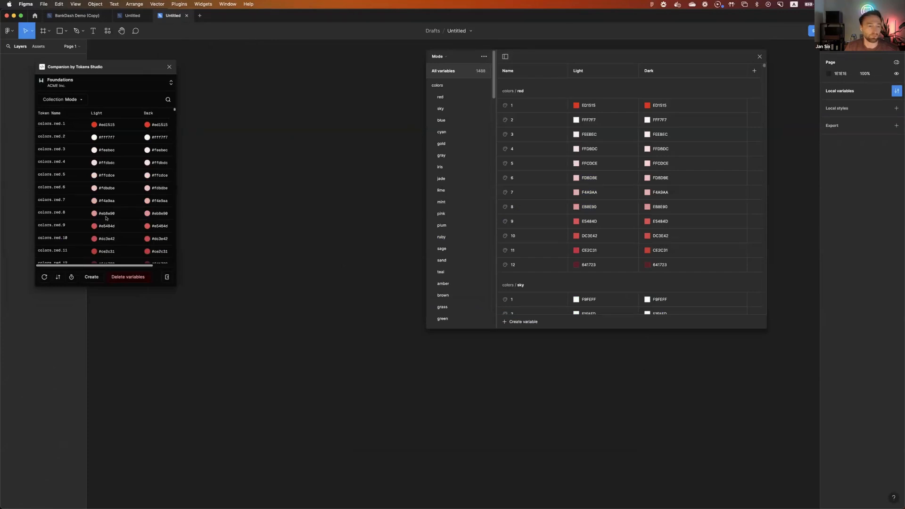
click(119, 276)
click(92, 82)
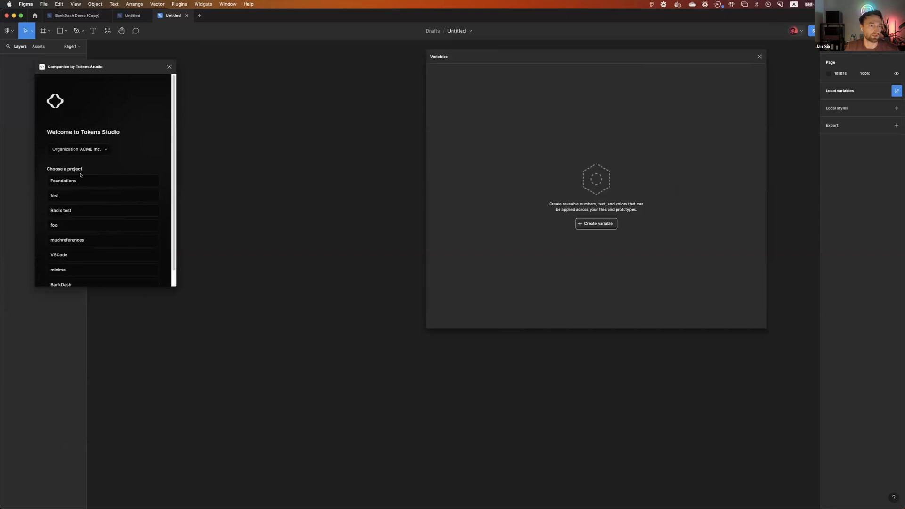
scroll(67, 278, down, 1)
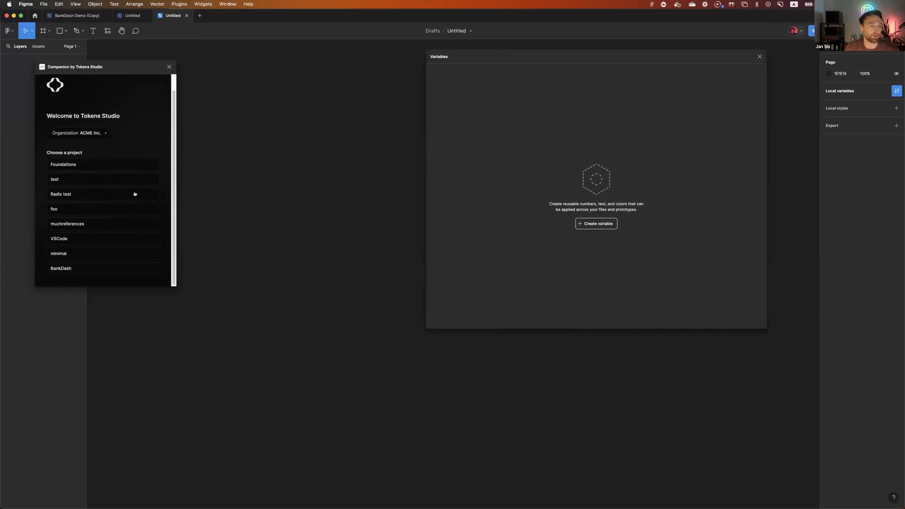
click(64, 165)
drag(554, 70, 552, 93)
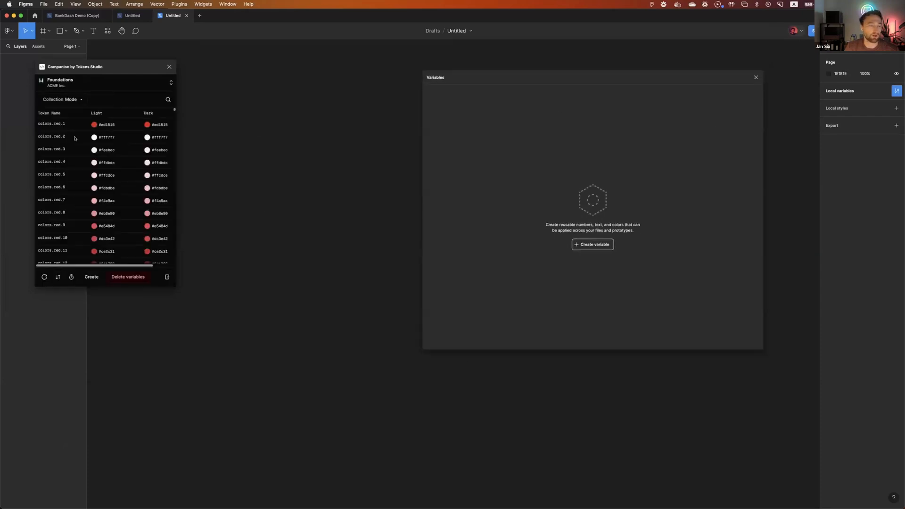
Step: Look through the Mode collection's tokens in Companion and switch to the Semantic collection
scroll(131, 178, down, 15)
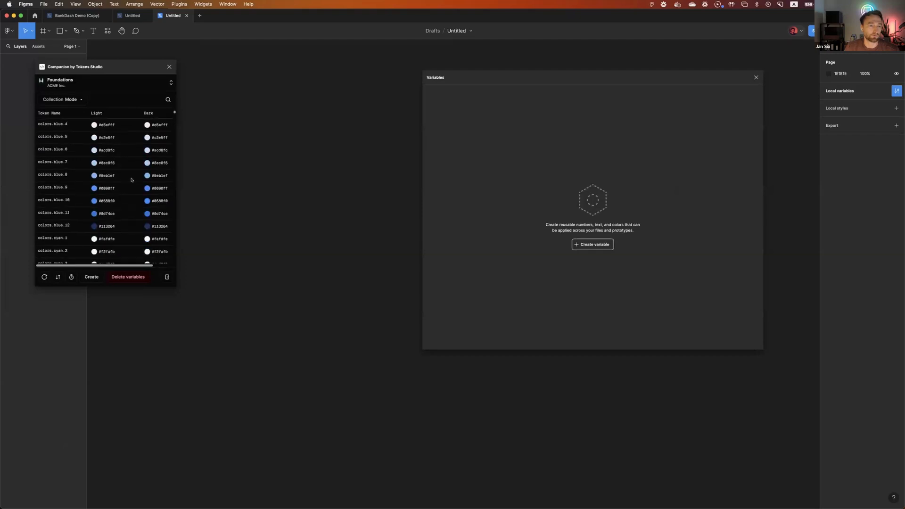
scroll(128, 207, down, 20)
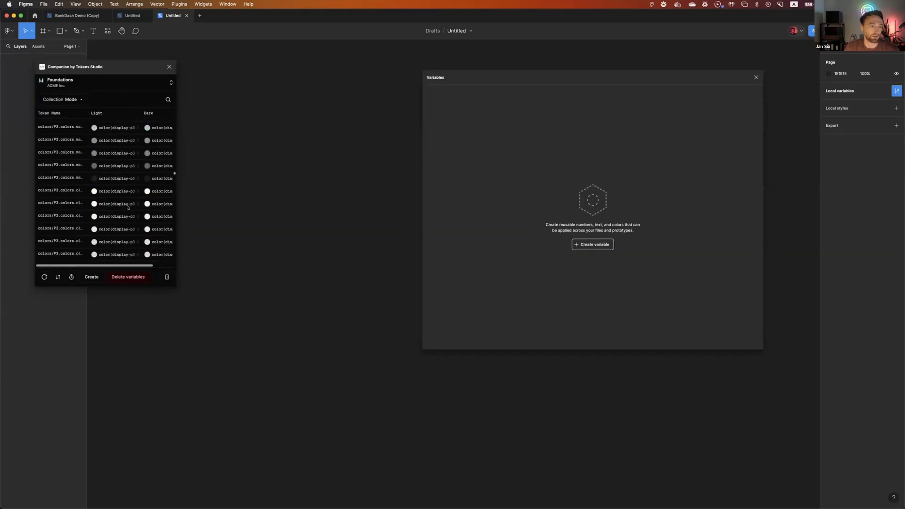
scroll(129, 210, down, 10)
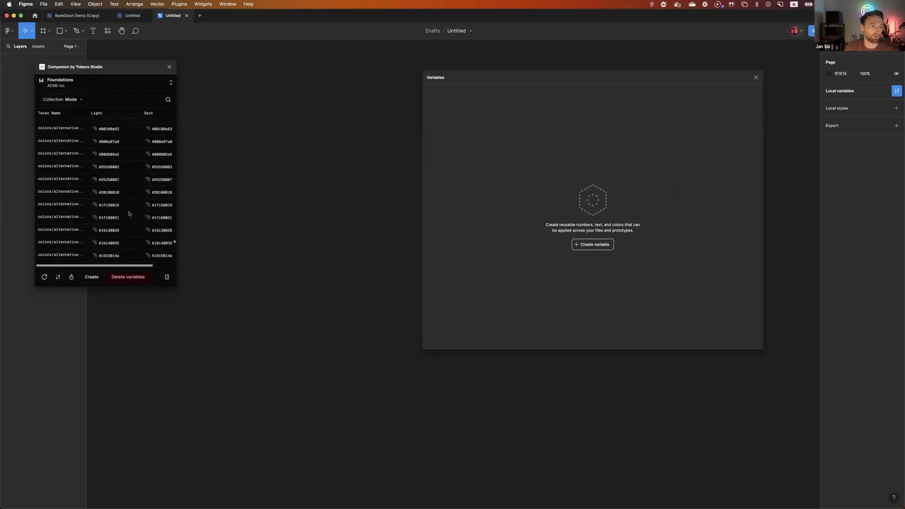
scroll(127, 236, down, 15)
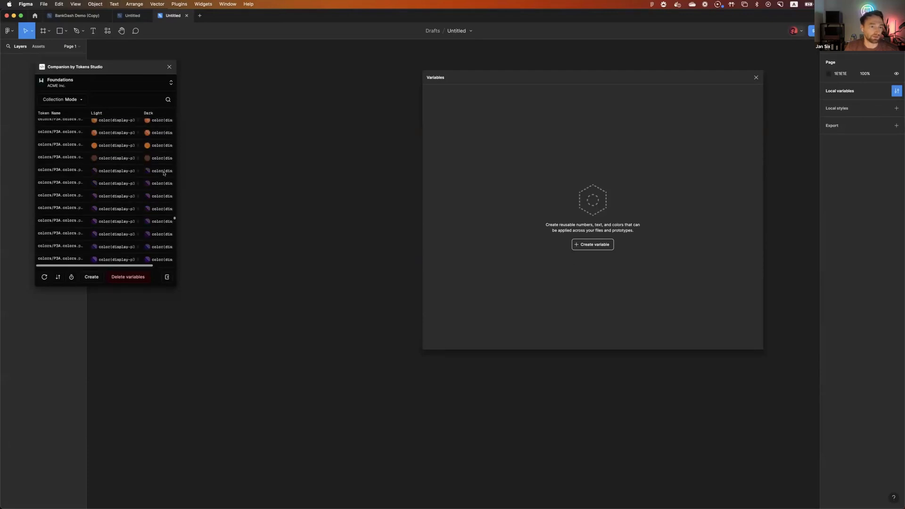
click(72, 99)
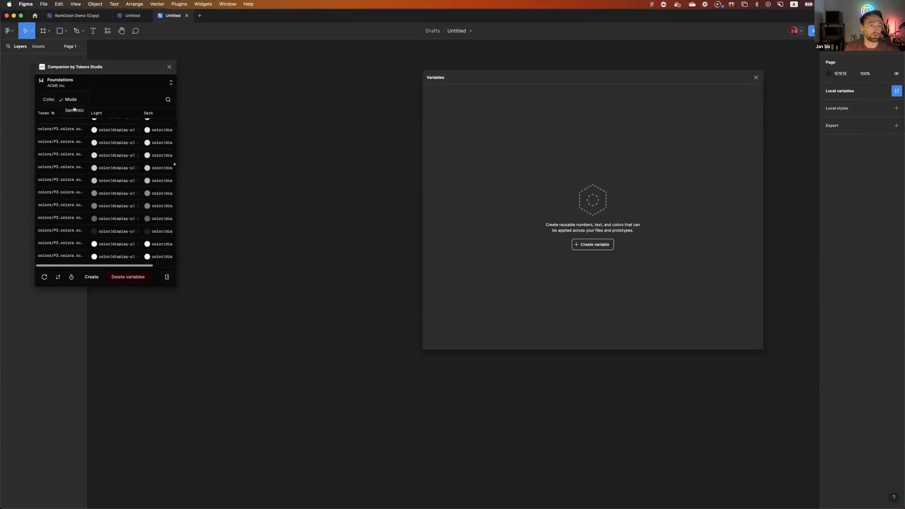
click(74, 109)
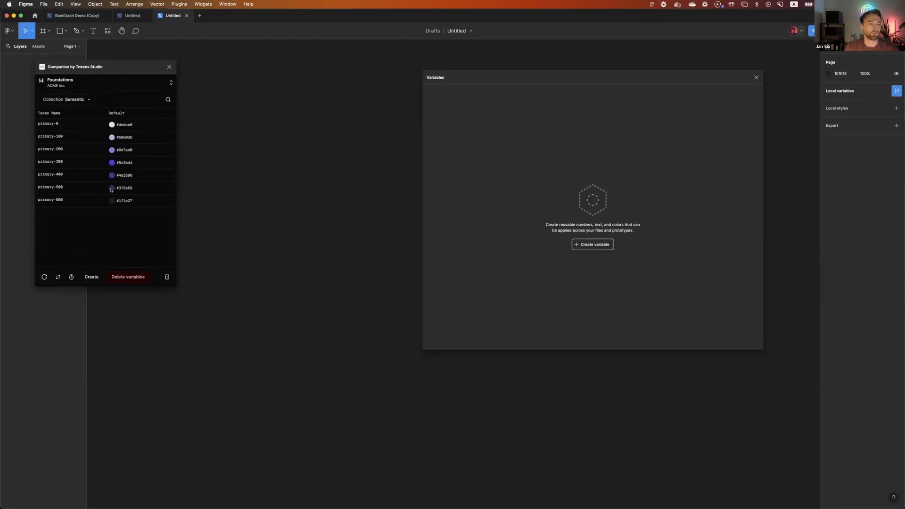
Step: Switch to Tokens Studio, open the Foundations project and display the default set under colors
key(super+Tab)
click(14, 37)
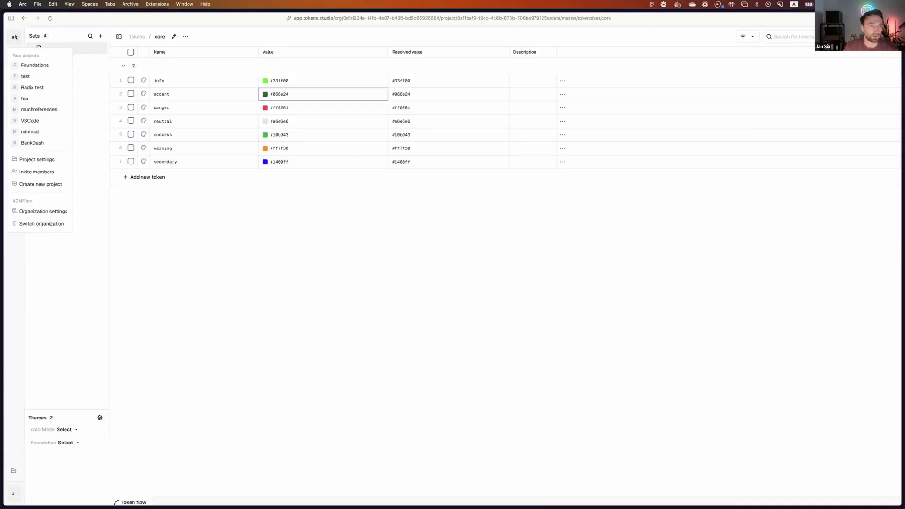
click(32, 66)
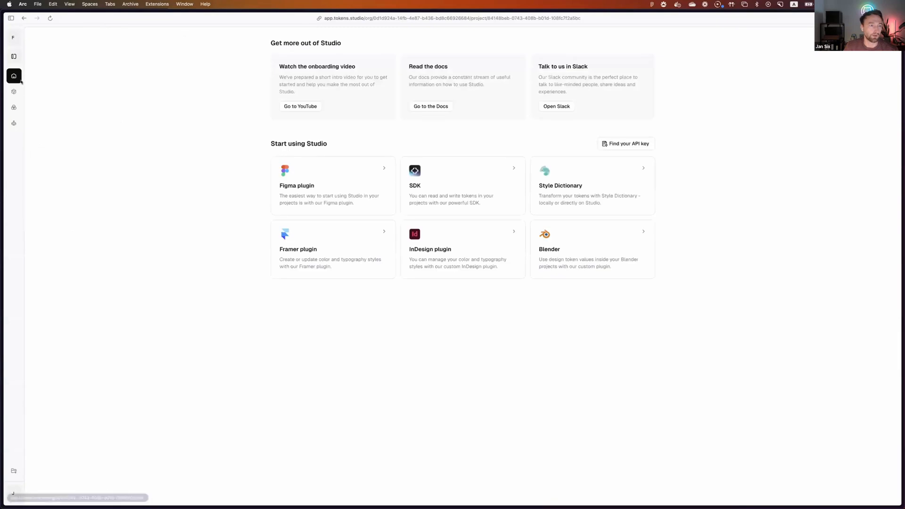
click(14, 91)
click(63, 57)
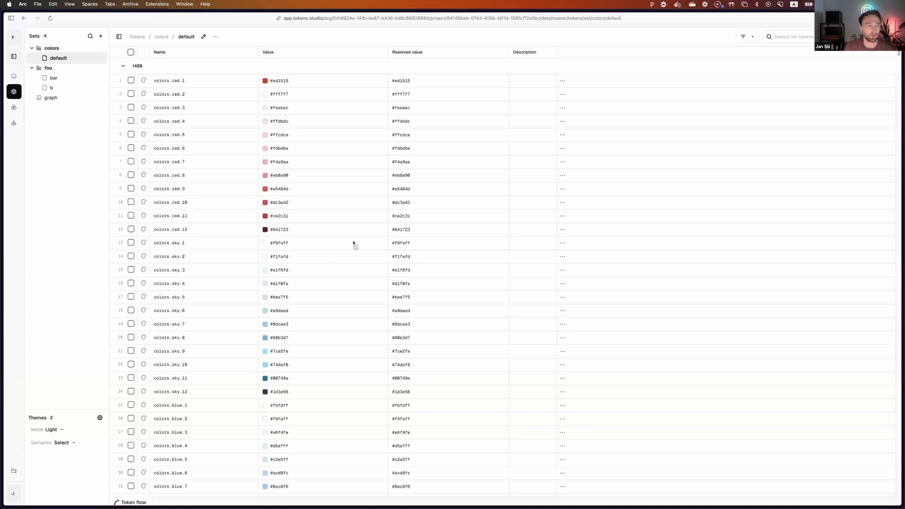
Step: Open the graph set, inspect the Scale colors node and view the primary tokens the graph generates
click(71, 98)
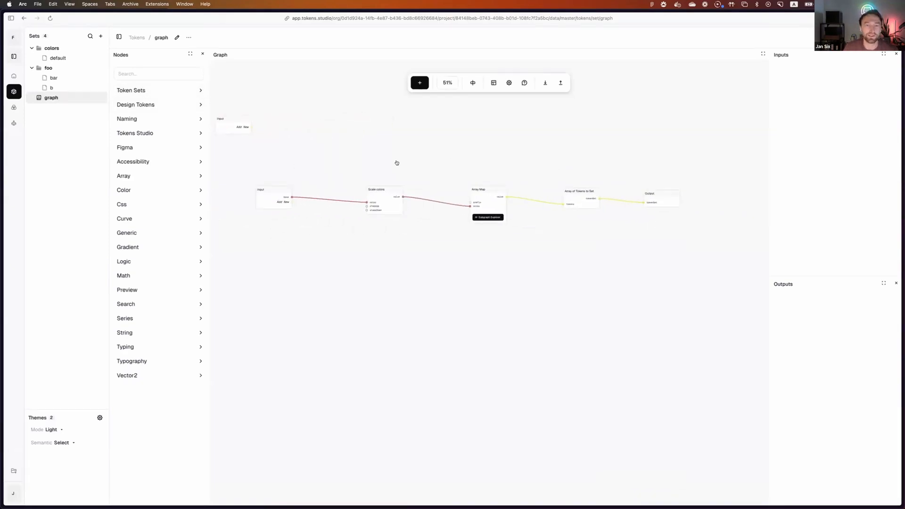
scroll(427, 192, up, 3)
click(393, 195)
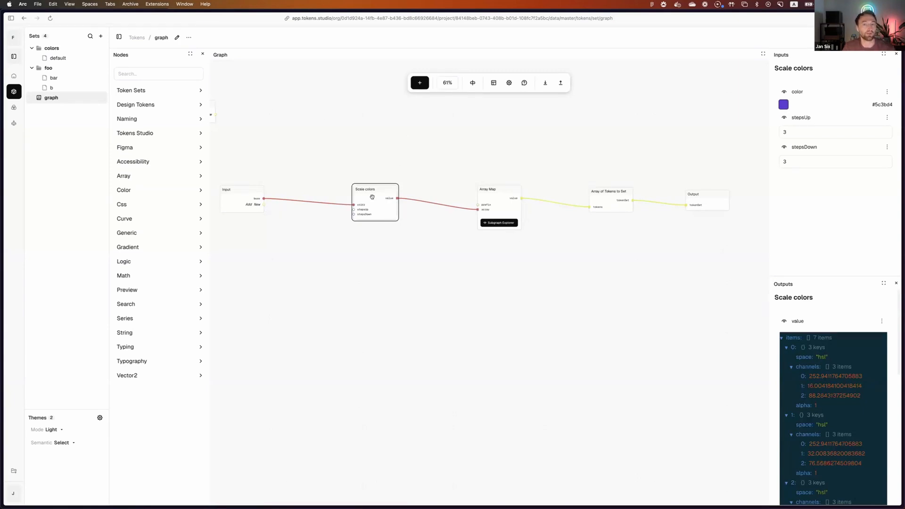
drag(557, 220, 477, 211)
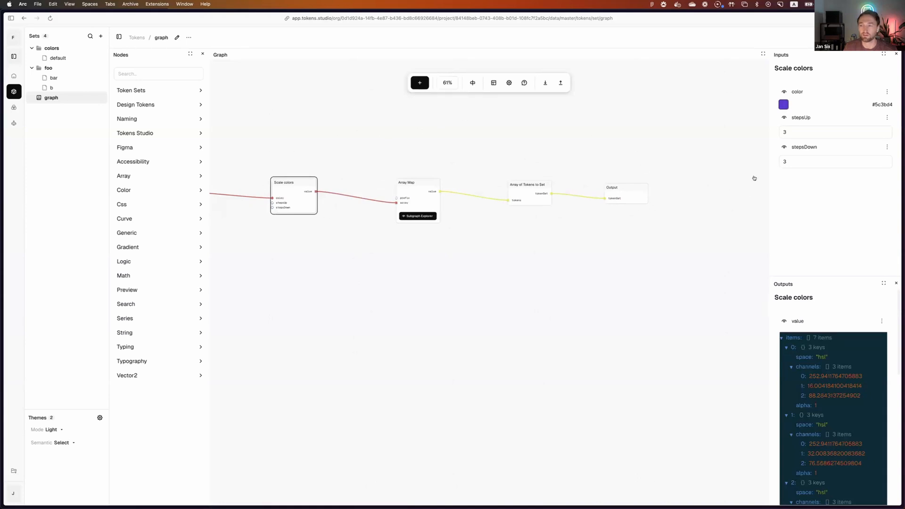
click(873, 37)
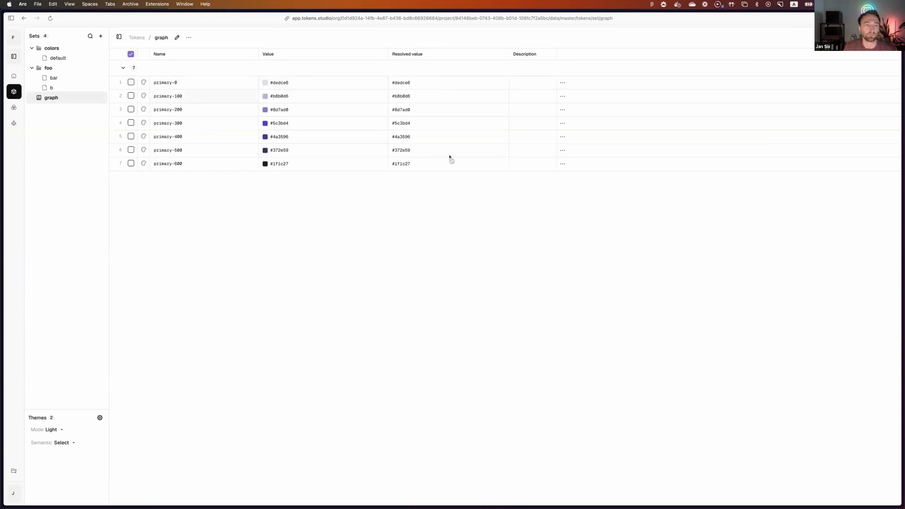
click(872, 38)
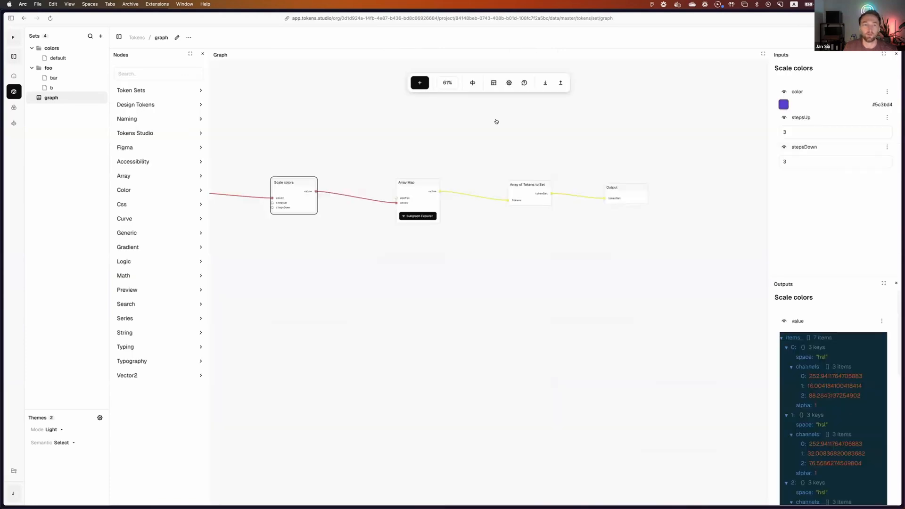
Step: In Figma, create variables from the Foundations project's tokens with Companion and display the Semantic variable collection
key(super+Tab)
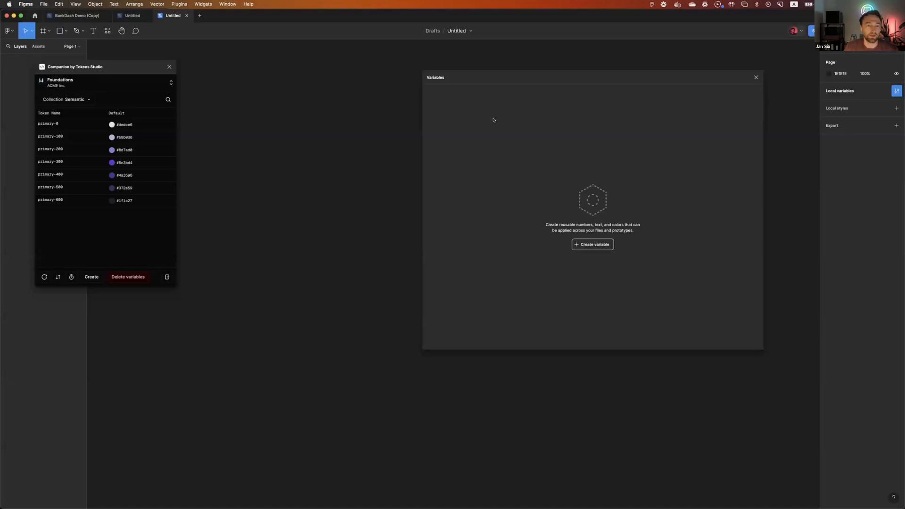
click(91, 277)
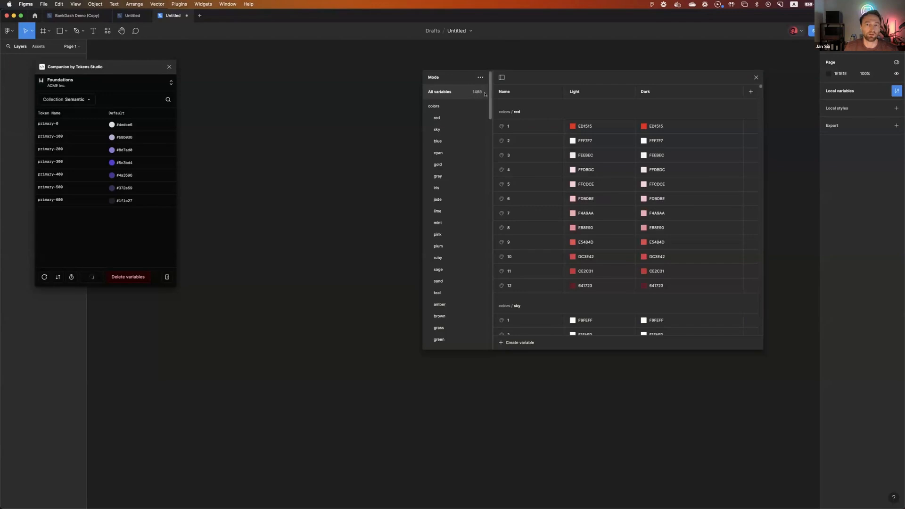
drag(553, 79, 581, 82)
click(462, 81)
click(473, 90)
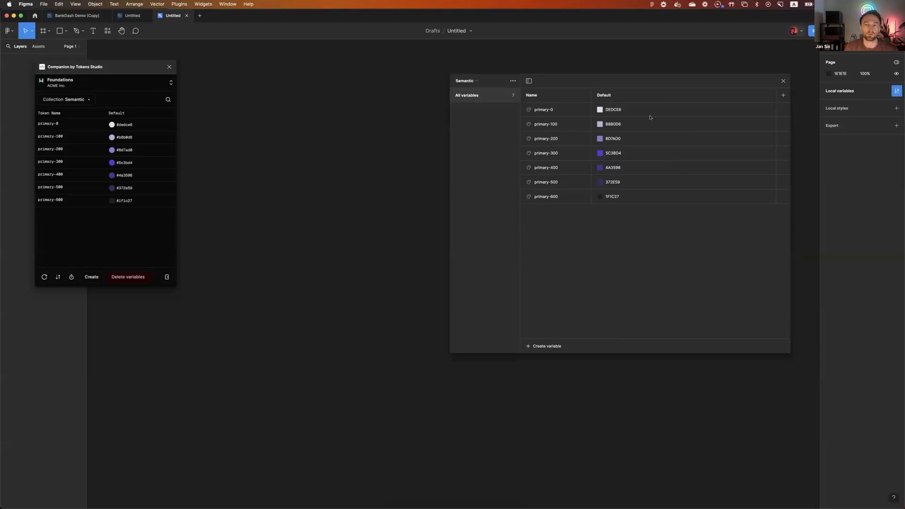
Step: Display the Mode variable collection in the variables window
click(470, 83)
click(474, 71)
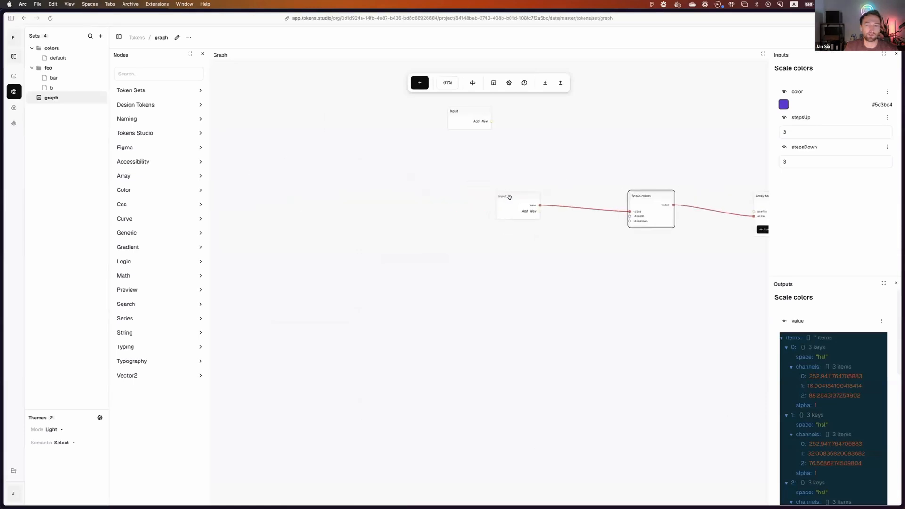
Step: In Tokens Studio, set the base color of the Input node feeding Scale colors to red #fc1717
click(784, 175)
drag(750, 249, 730, 249)
drag(769, 213, 795, 184)
click(819, 160)
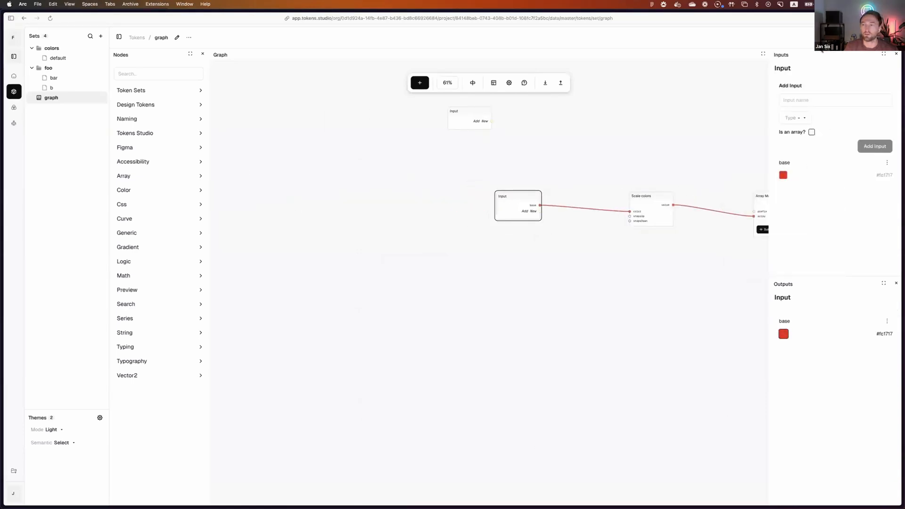
Step: Back in Figma, refresh Companion's tokens, create the variables again and display the Semantic variable collection
key(super+Tab)
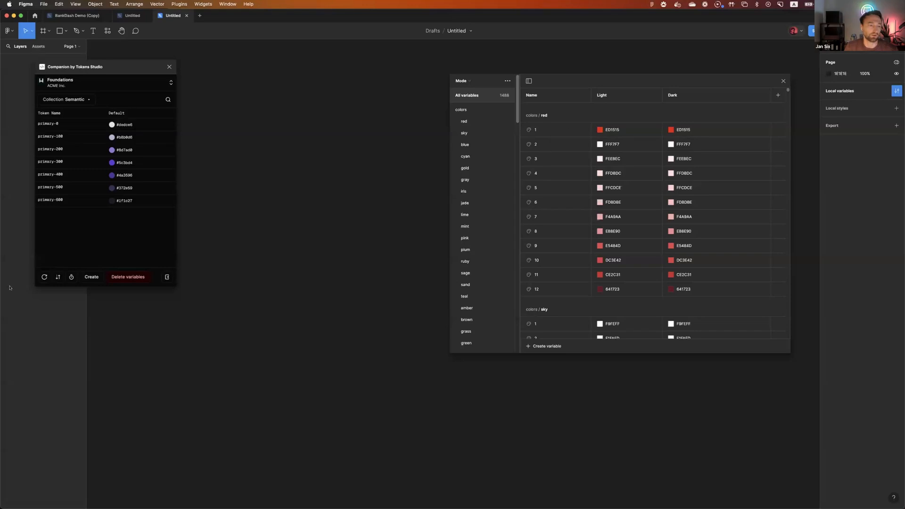
click(44, 277)
click(90, 278)
click(471, 81)
click(468, 92)
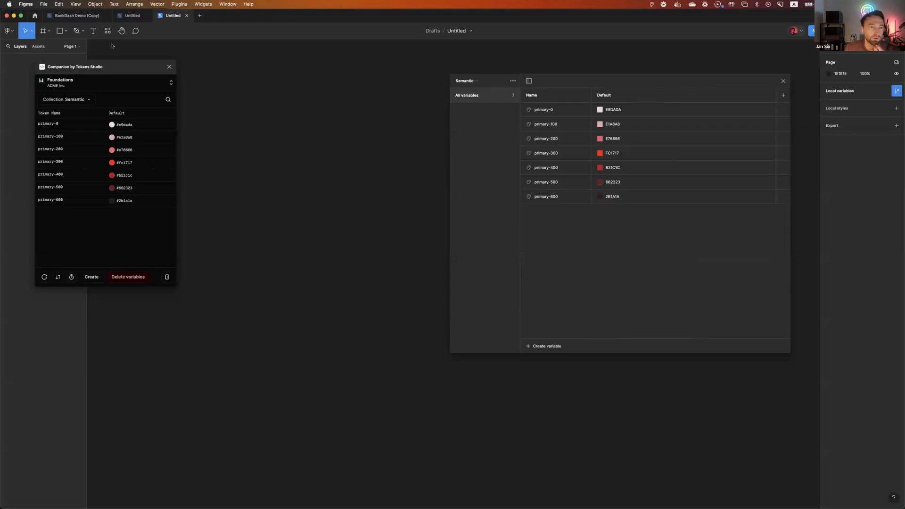
Step: Switch to the BankDash Demo (Copy) file and display the colorMode collection's tokens in Companion
mouse_move(73, 17)
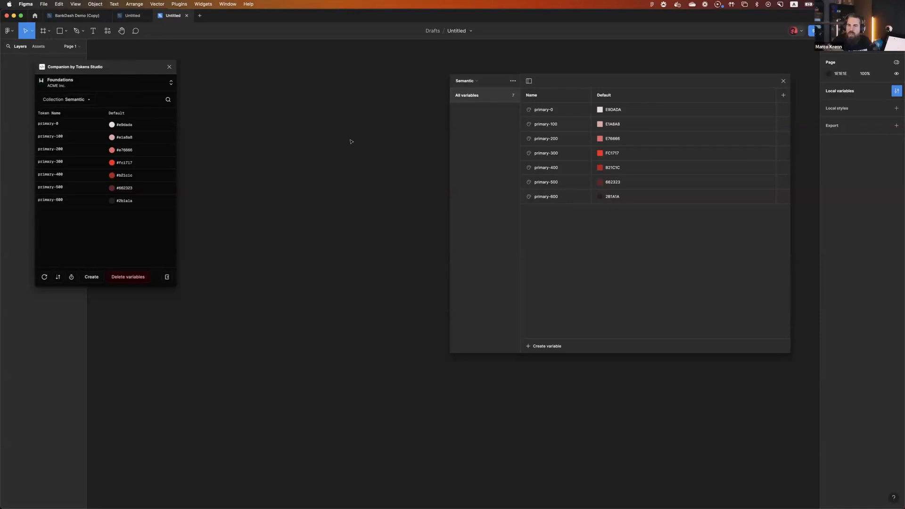
click(73, 15)
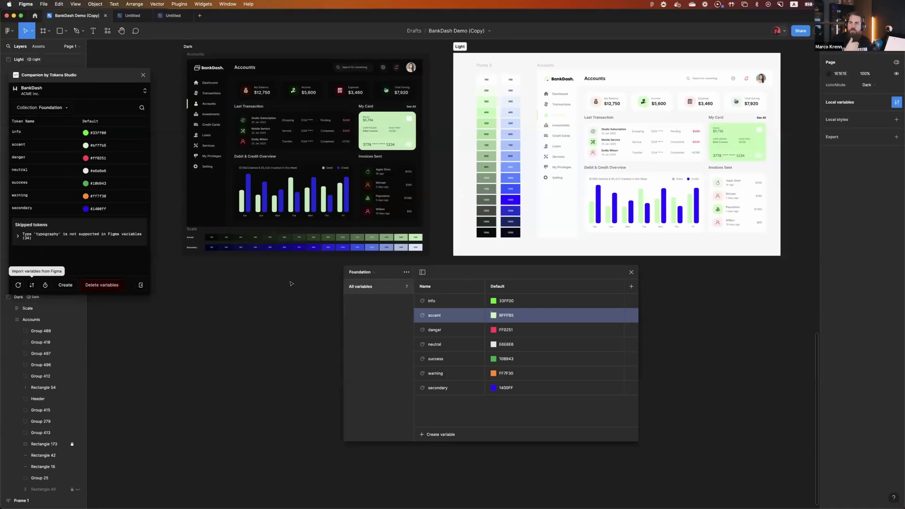
click(49, 108)
click(50, 96)
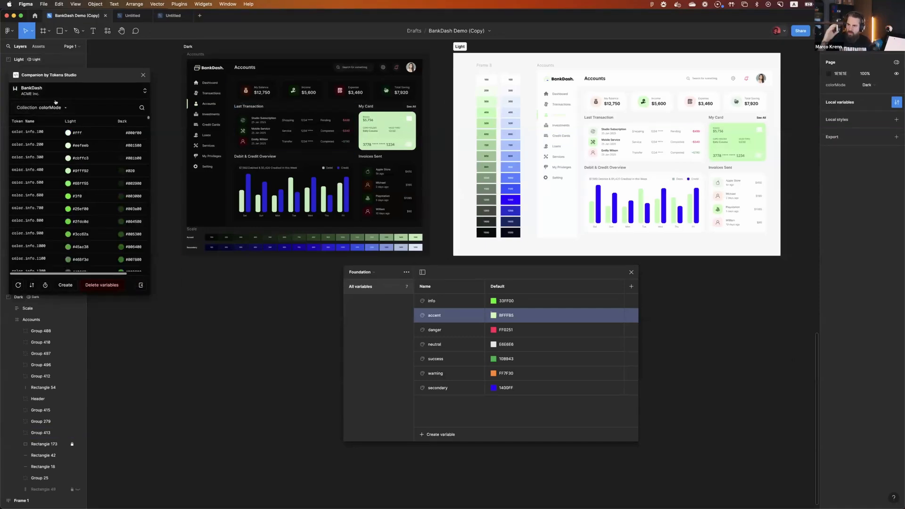